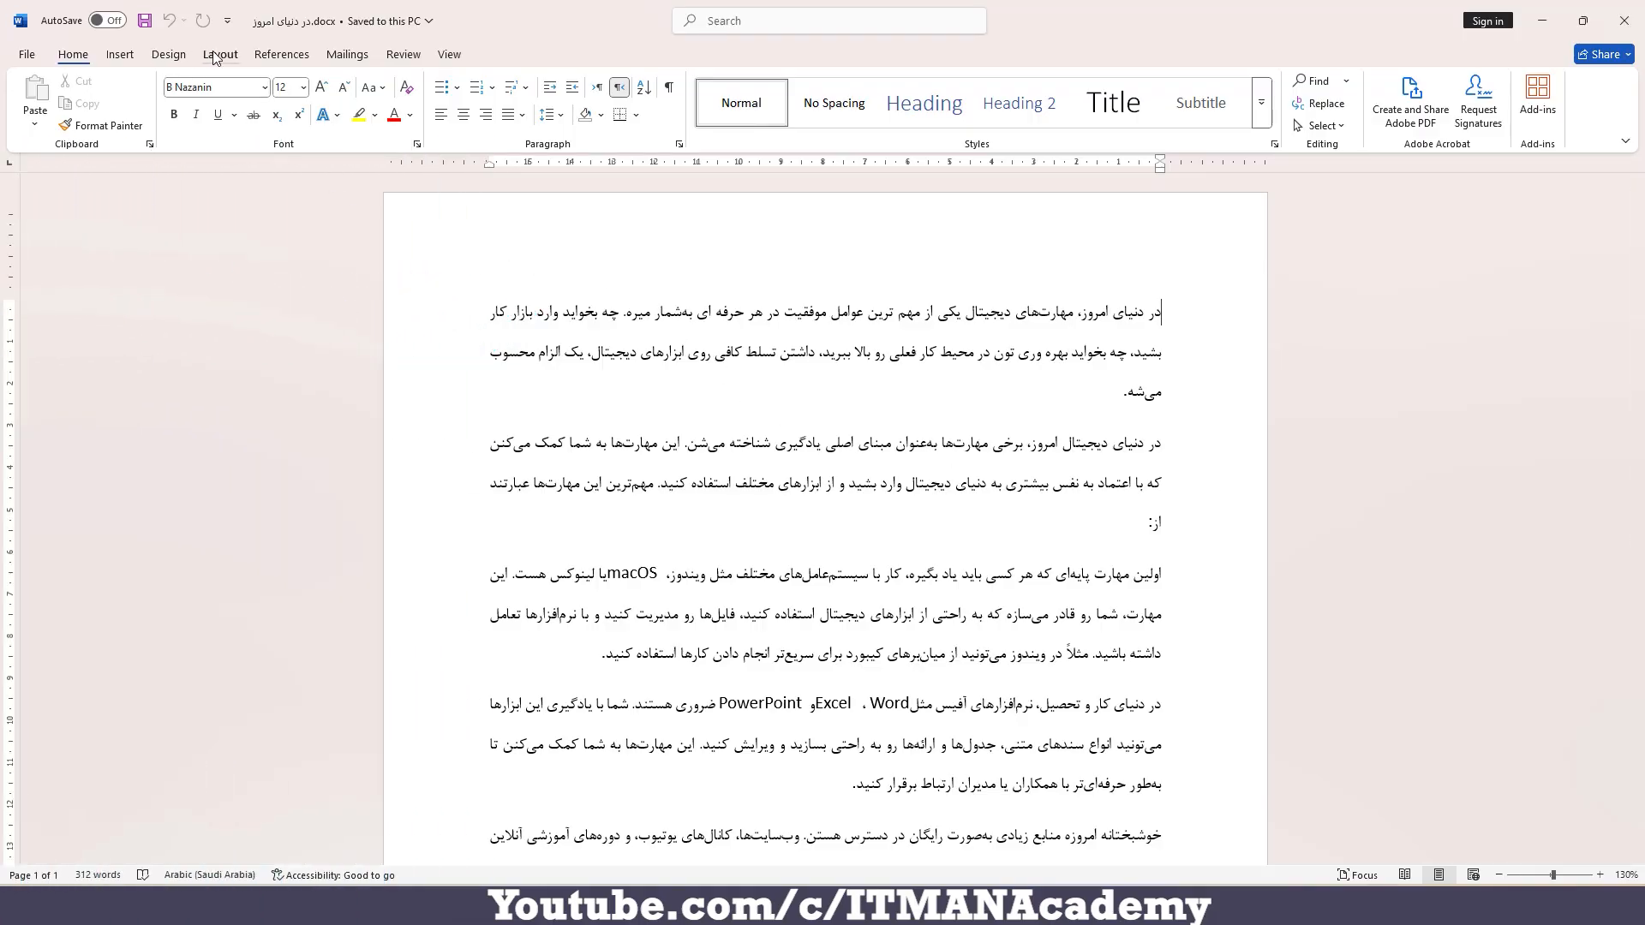
# Examine the paragraph indentation and spacing settings, including the full Paragraph dialog, and close it without changes
pyautogui.click(214, 54)
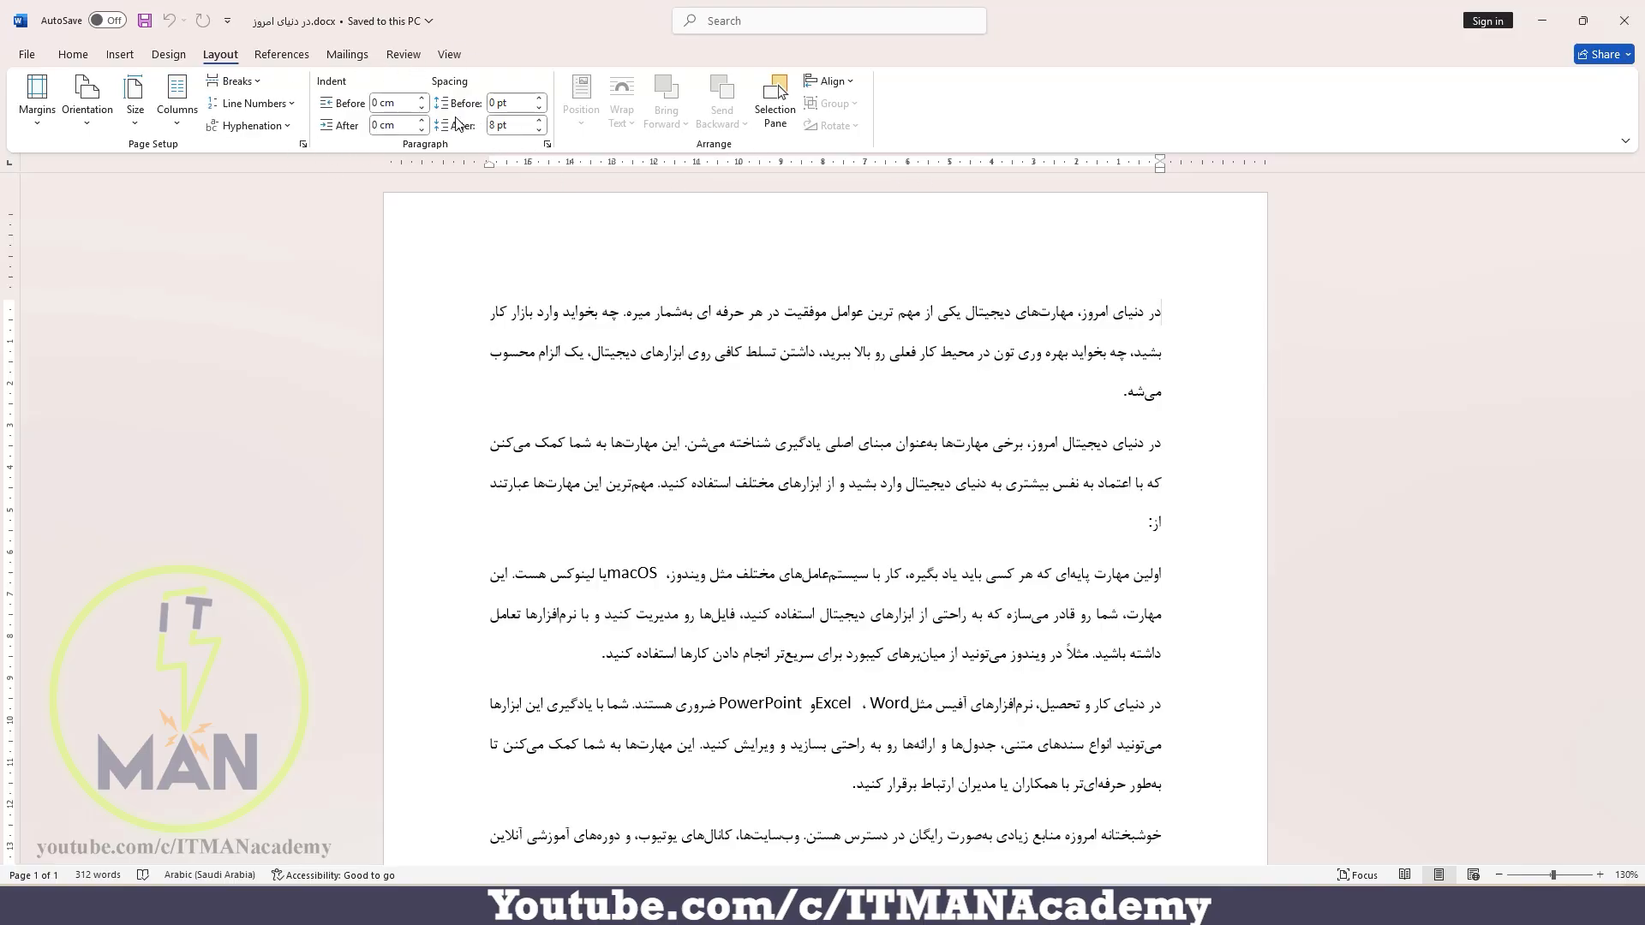
pyautogui.click(77, 57)
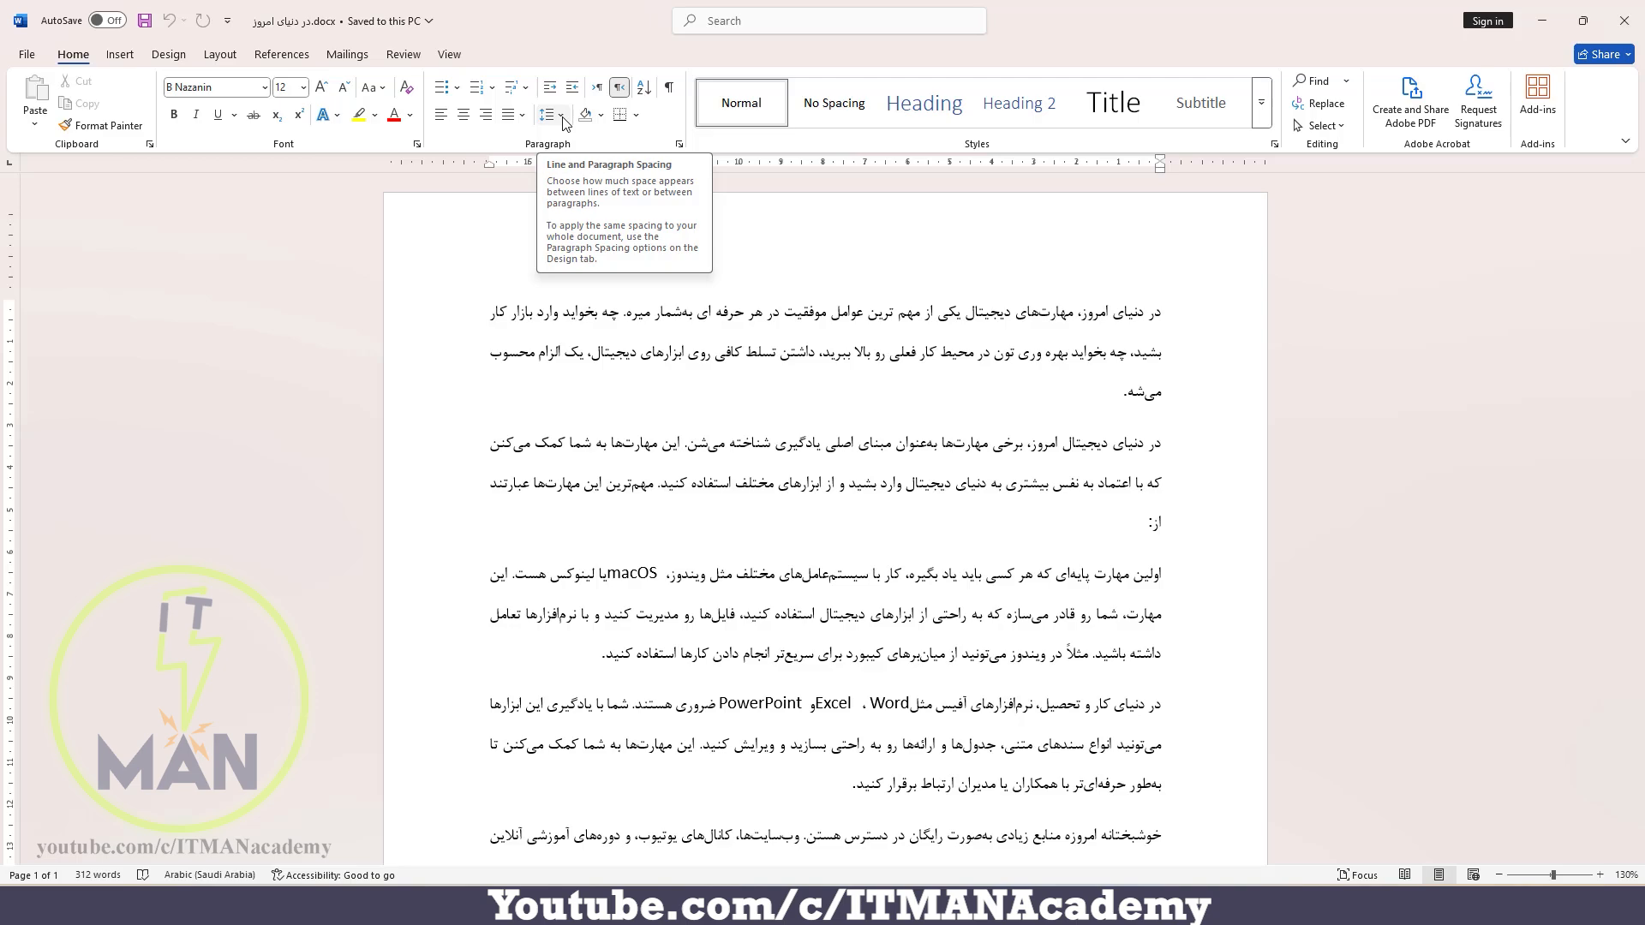
pyautogui.click(680, 146)
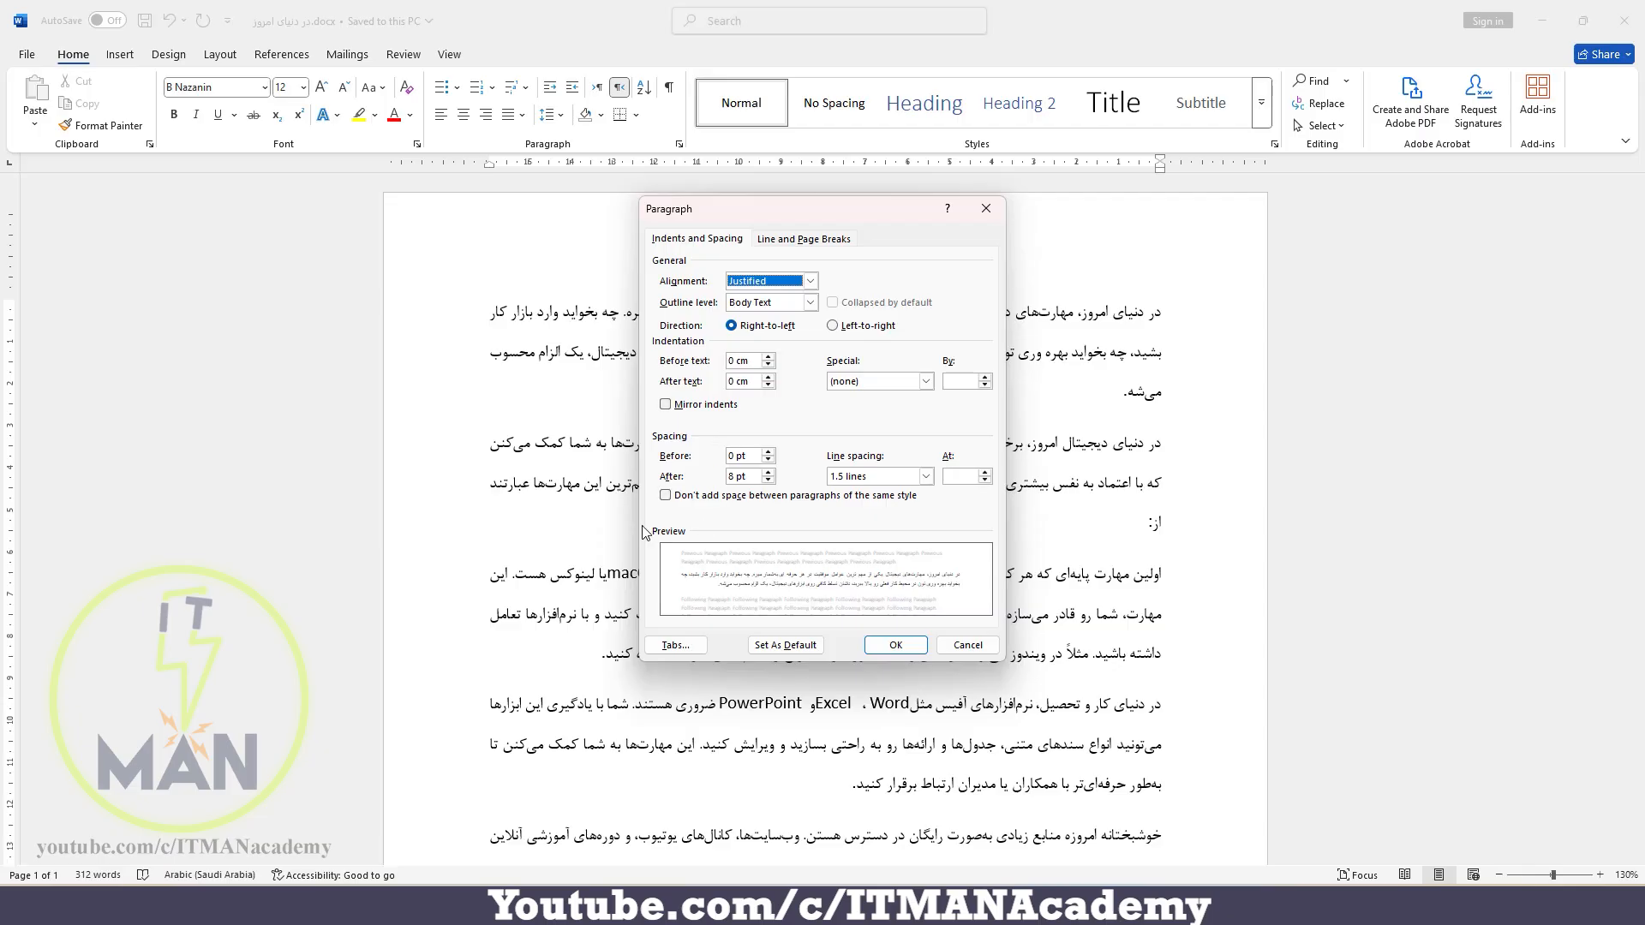
pyautogui.click(969, 647)
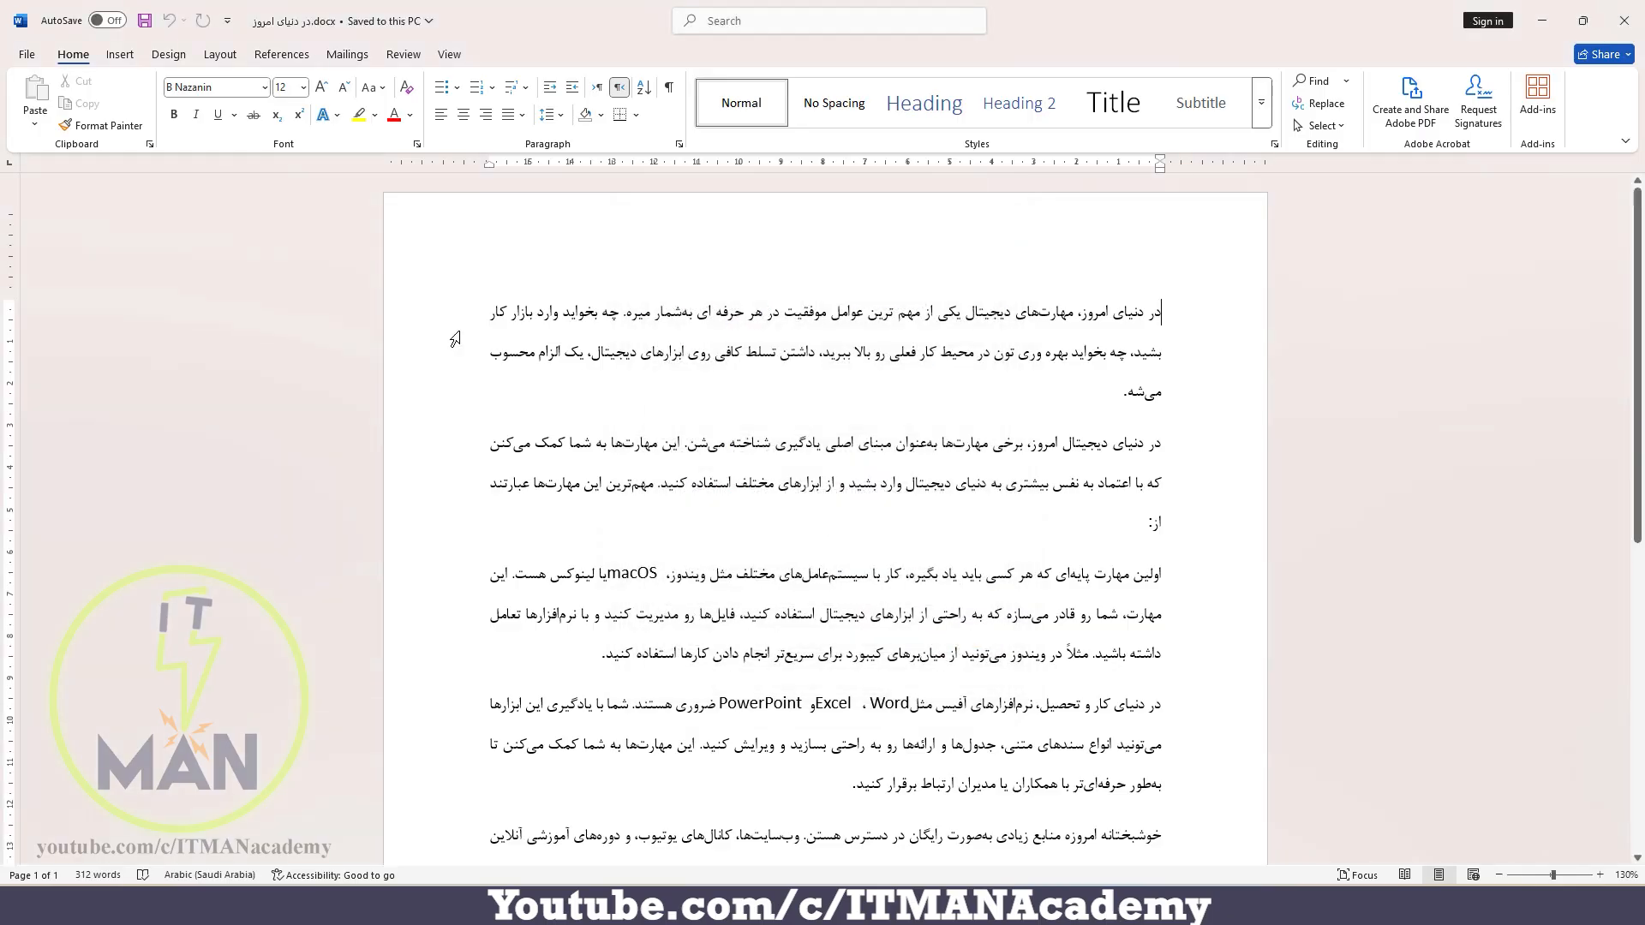
pyautogui.click(220, 54)
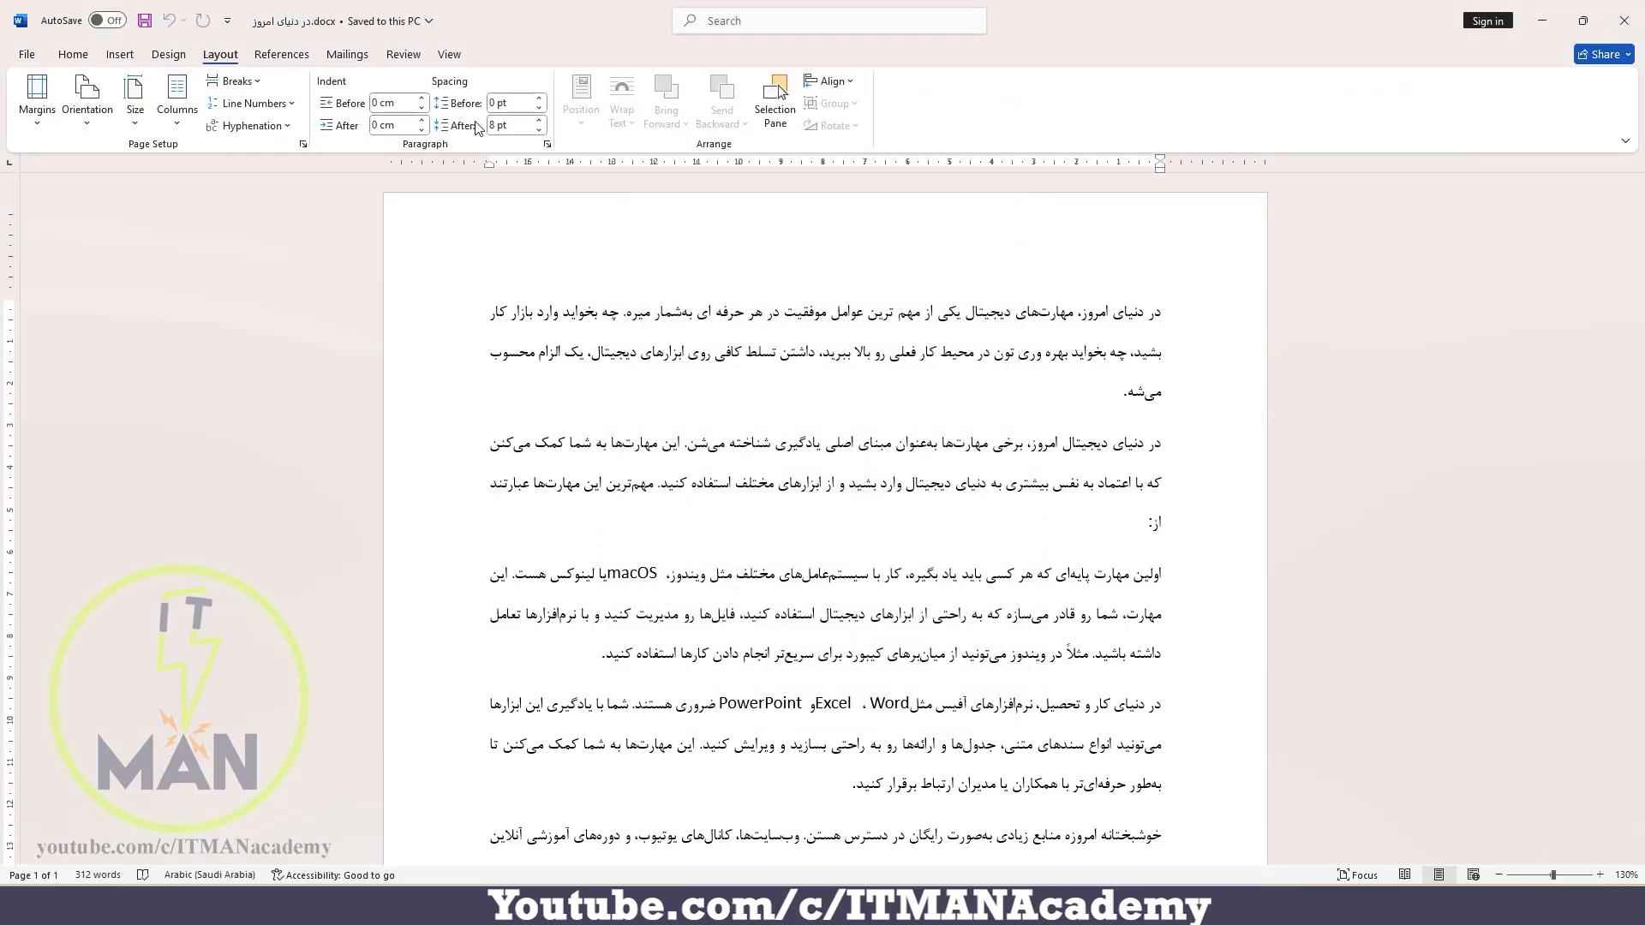
pyautogui.click(546, 144)
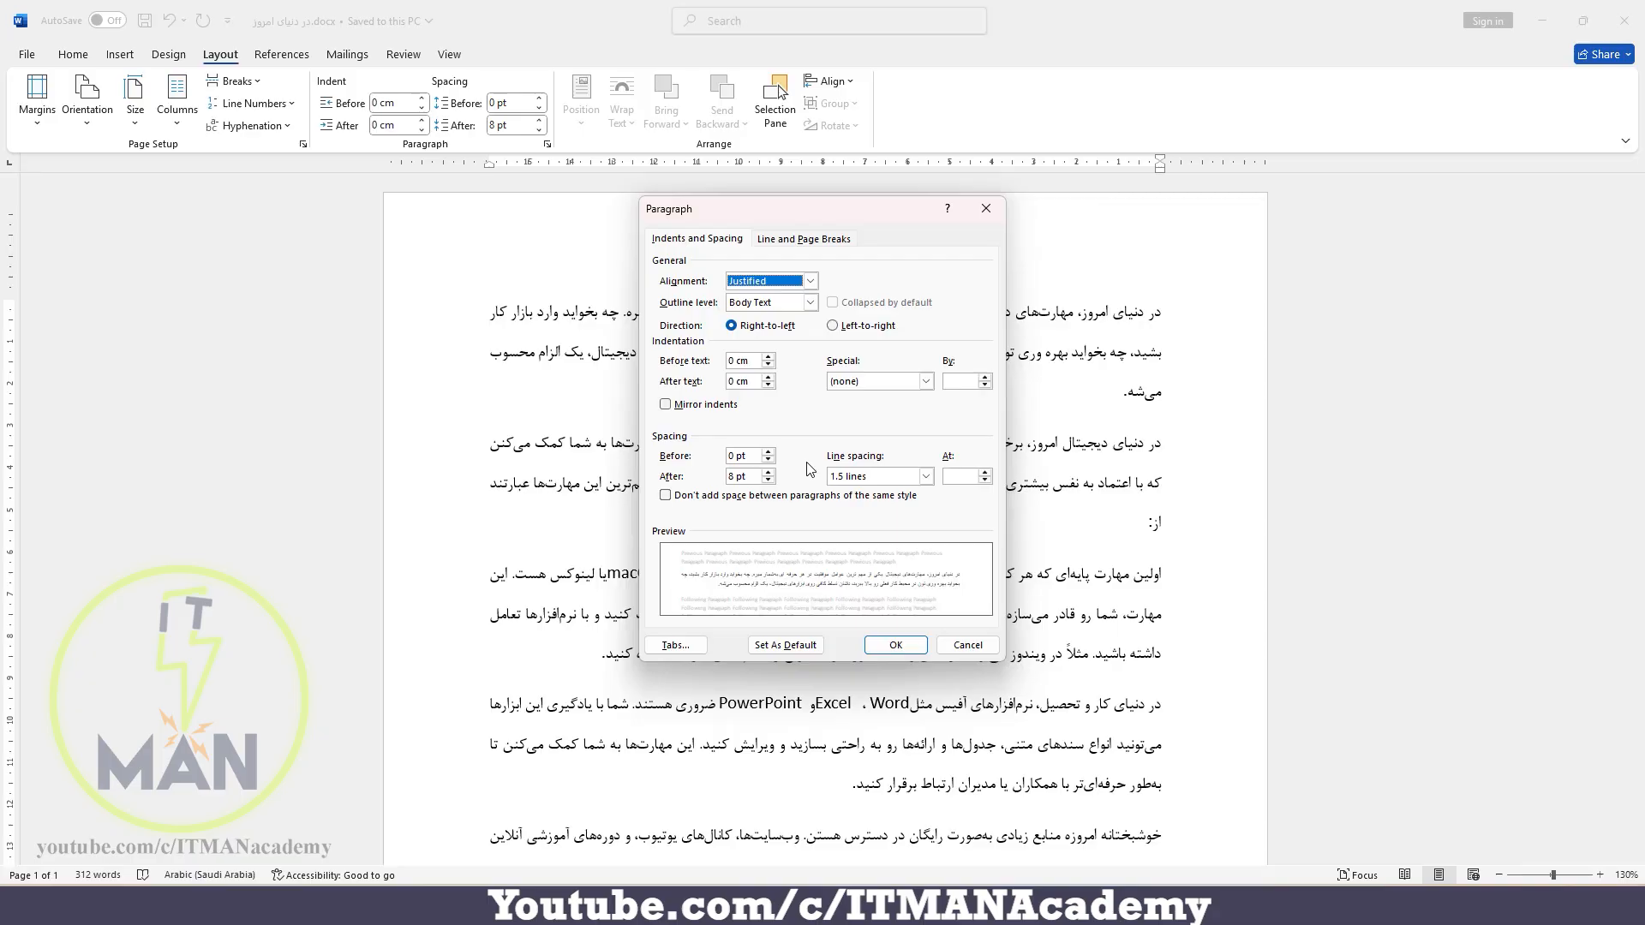
pyautogui.click(985, 209)
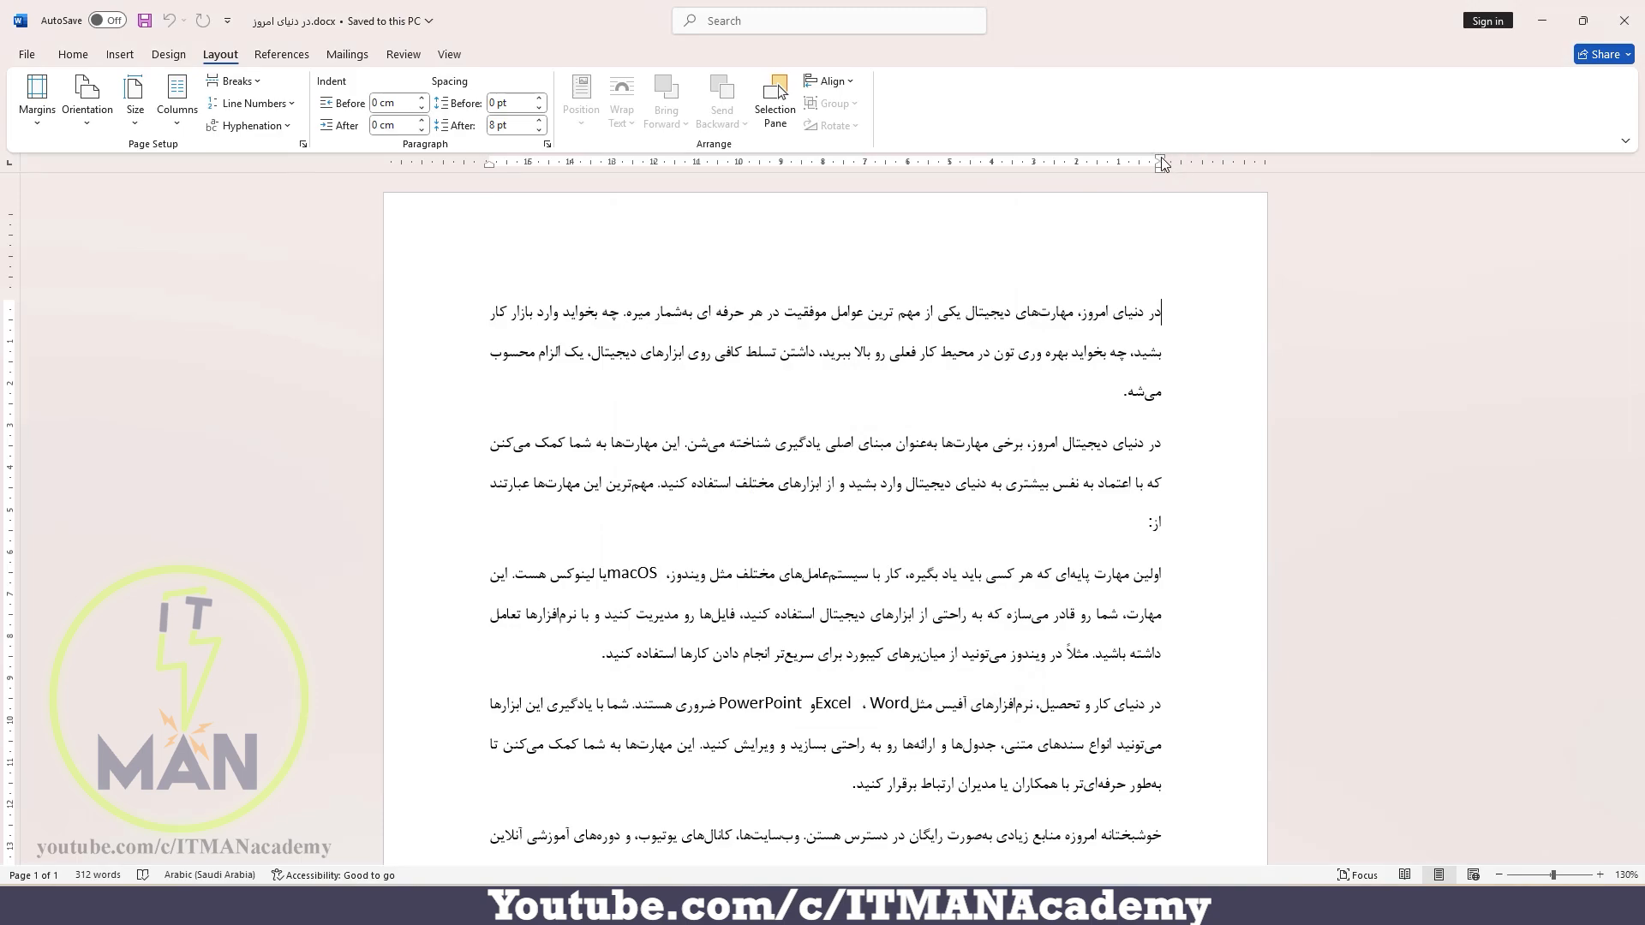
# Try out the first-line, hanging, right and left indent markers on the horizontal ruler
pyautogui.moveTo(1161, 161)
pyautogui.mouseDown()
pyautogui.moveTo(1113, 161)
pyautogui.moveTo(1160, 161)
pyautogui.mouseUp()
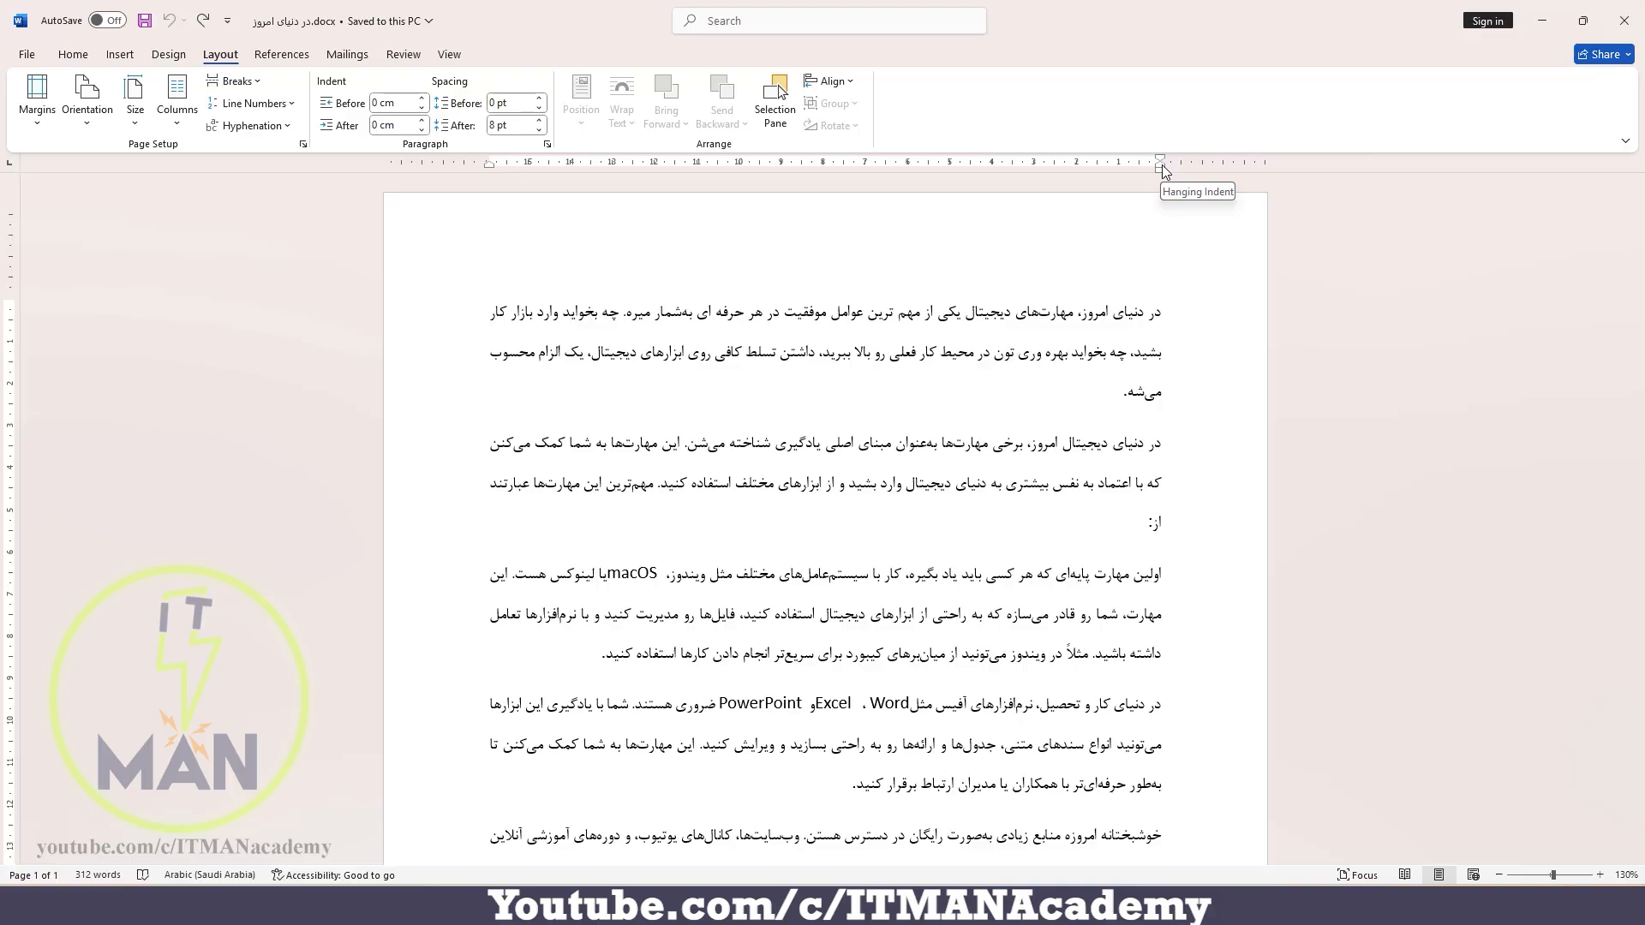
pyautogui.moveTo(1161, 166)
pyautogui.mouseDown()
pyautogui.moveTo(1100, 172)
pyautogui.moveTo(1160, 167)
pyautogui.mouseUp()
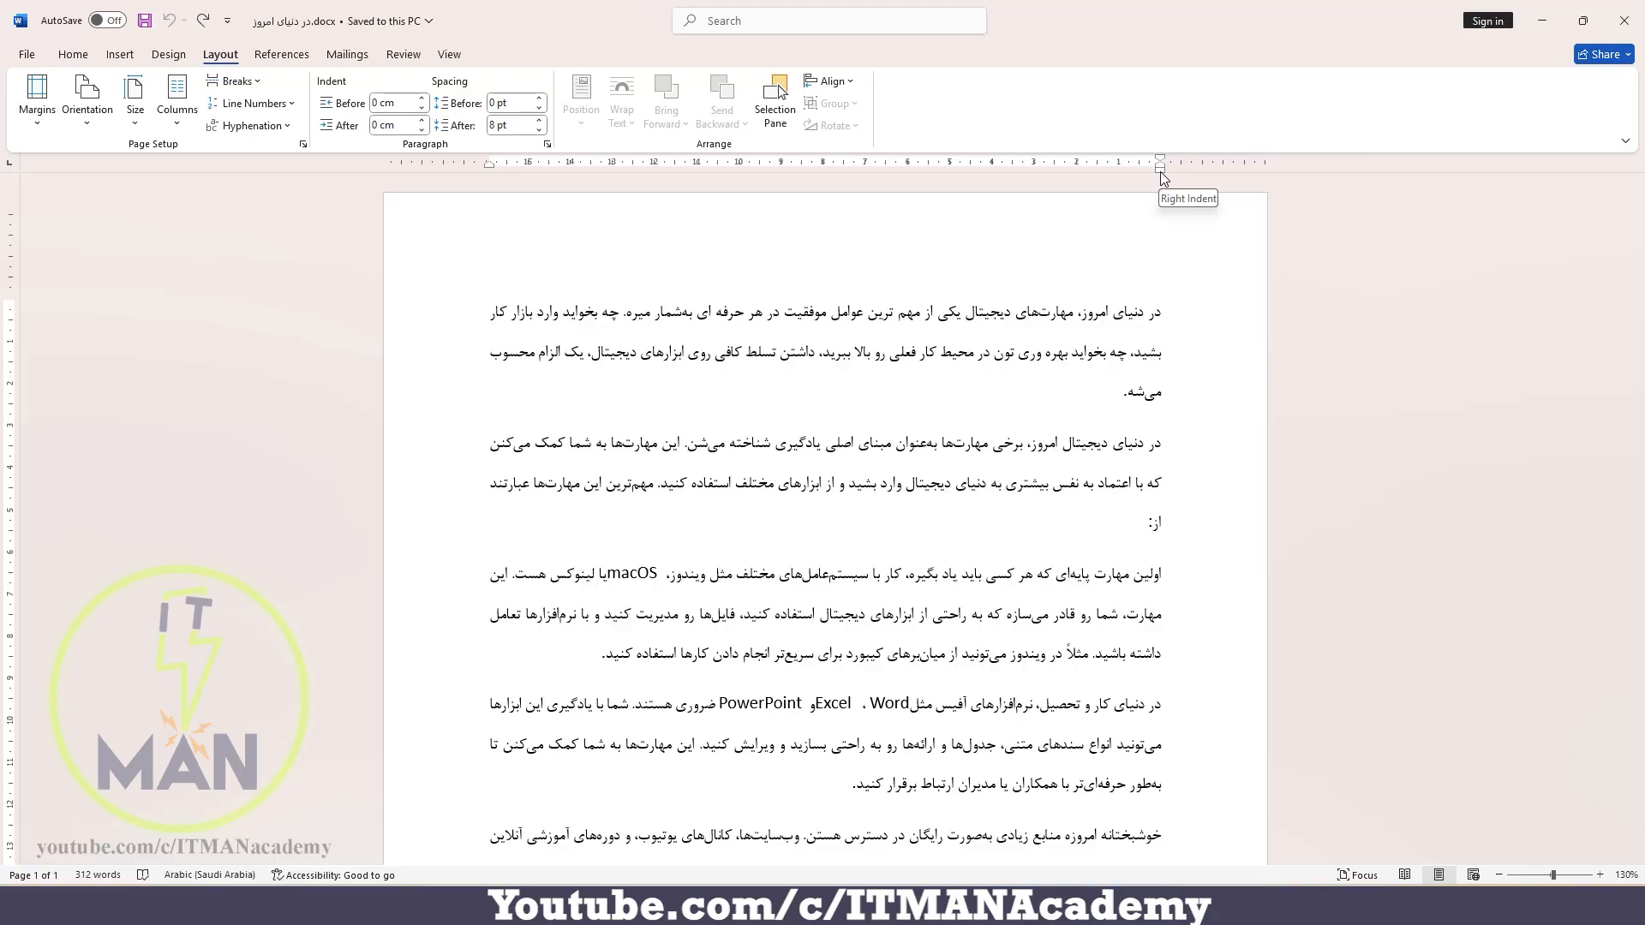
pyautogui.moveTo(1160, 173)
pyautogui.mouseDown()
pyautogui.moveTo(1116, 177)
pyautogui.moveTo(1161, 177)
pyautogui.mouseUp()
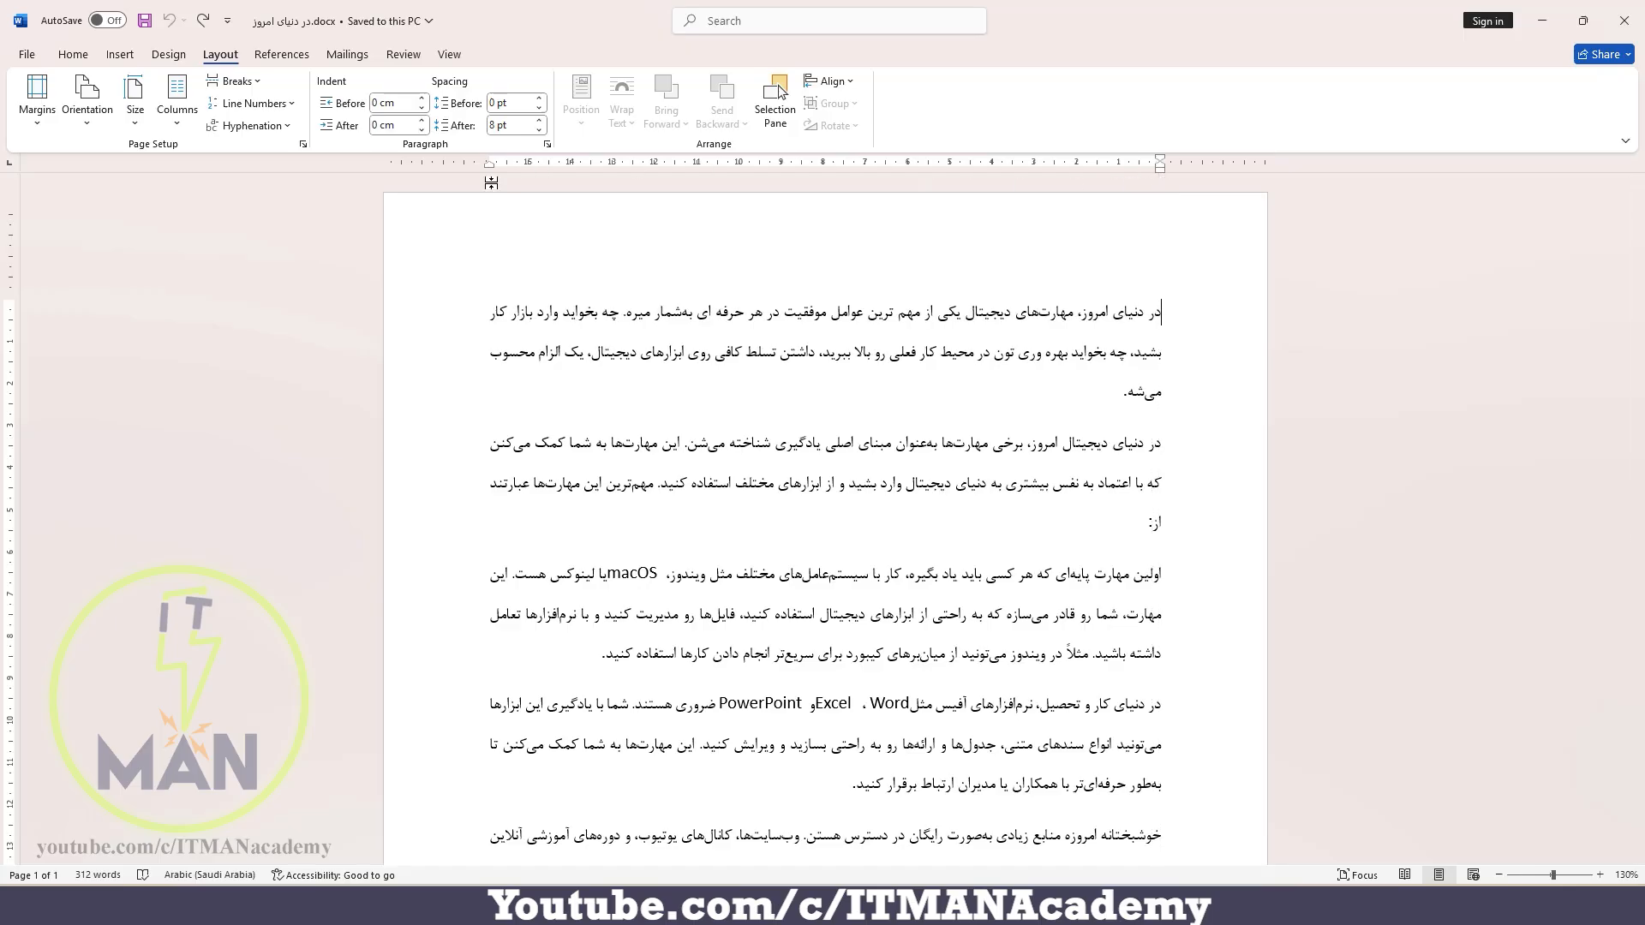
pyautogui.moveTo(491, 167)
pyautogui.mouseDown()
pyautogui.moveTo(576, 183)
pyautogui.moveTo(485, 188)
pyautogui.mouseUp()
# Open the custom page margins, try out larger gutter widths and reset the gutter to 0 cm
pyautogui.click(39, 107)
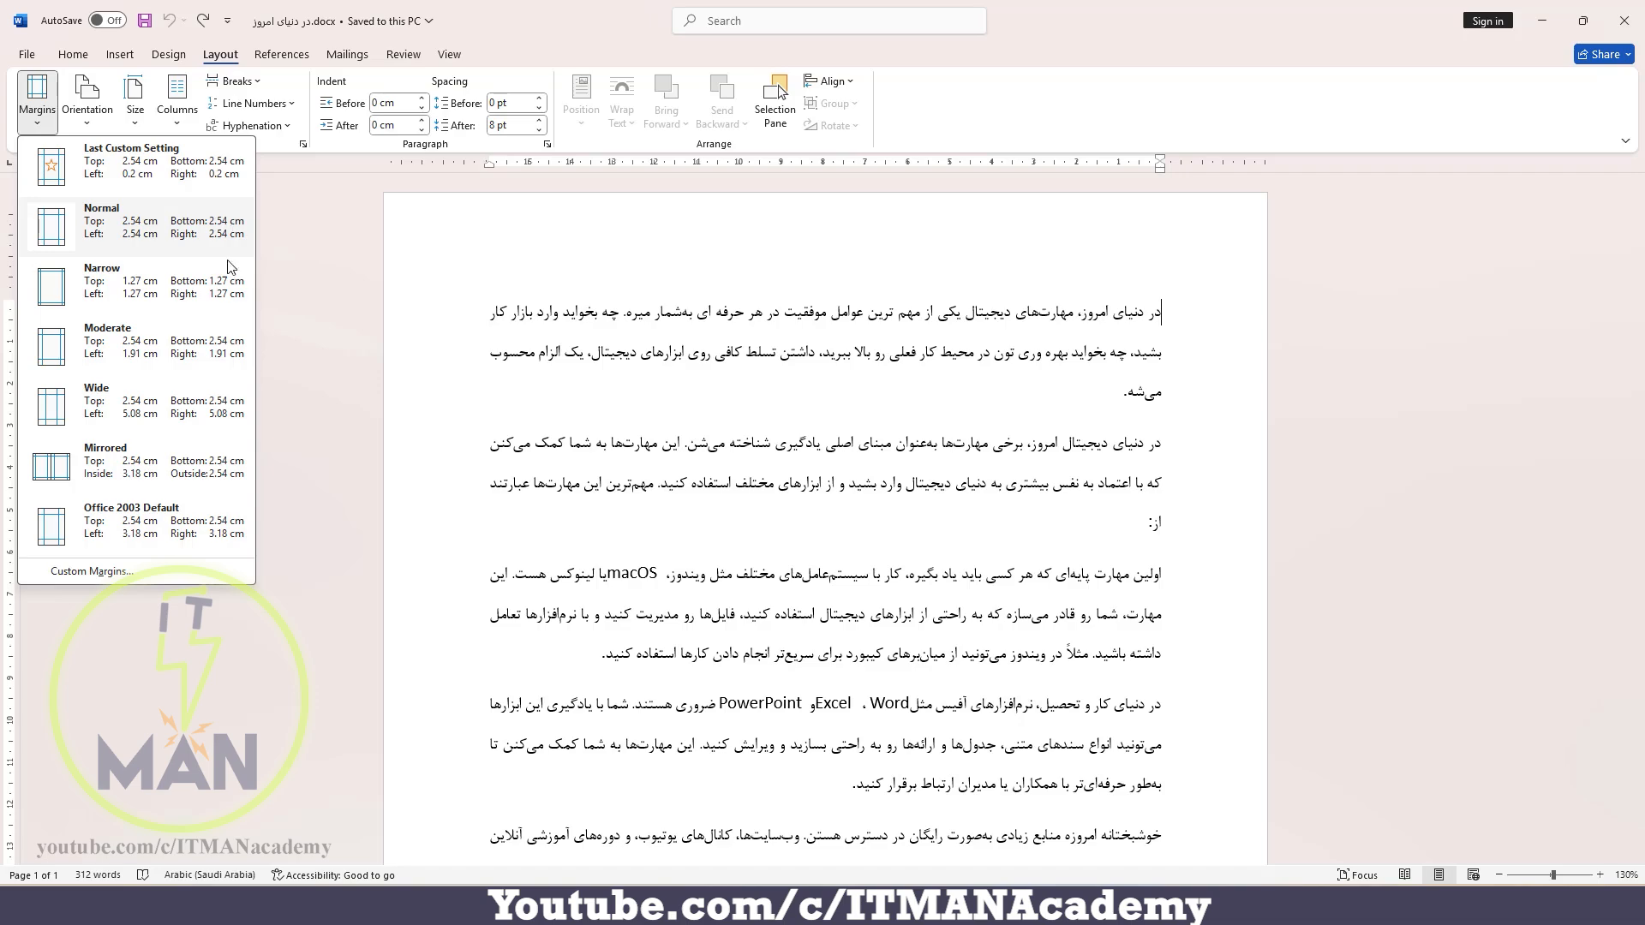
pyautogui.click(94, 571)
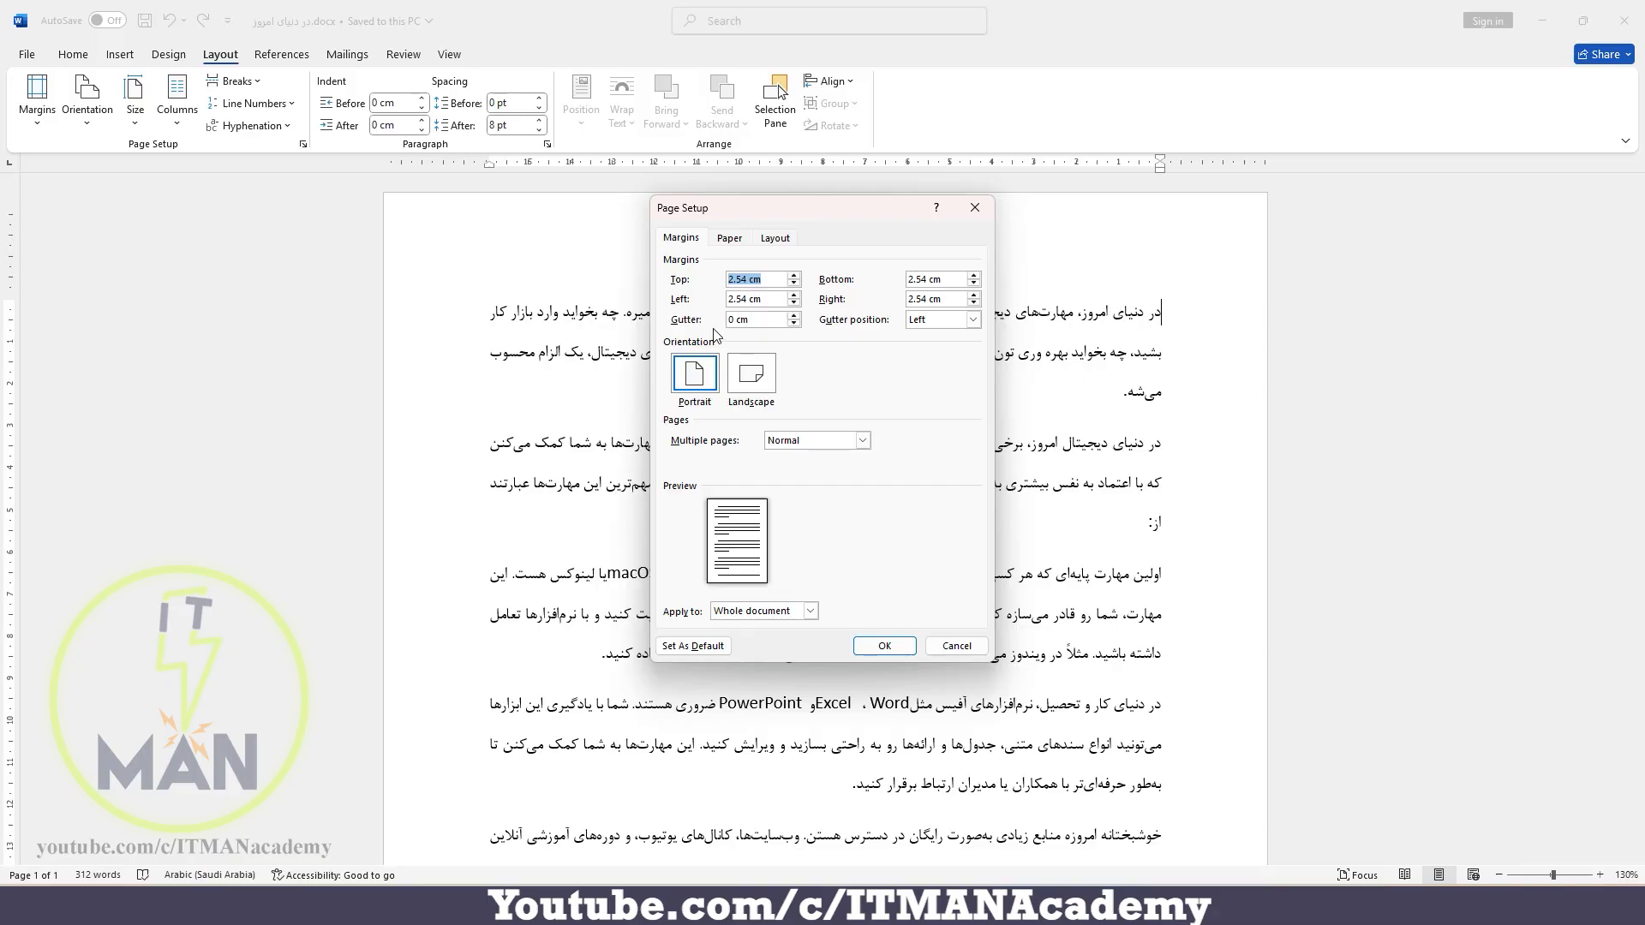
pyautogui.click(974, 319)
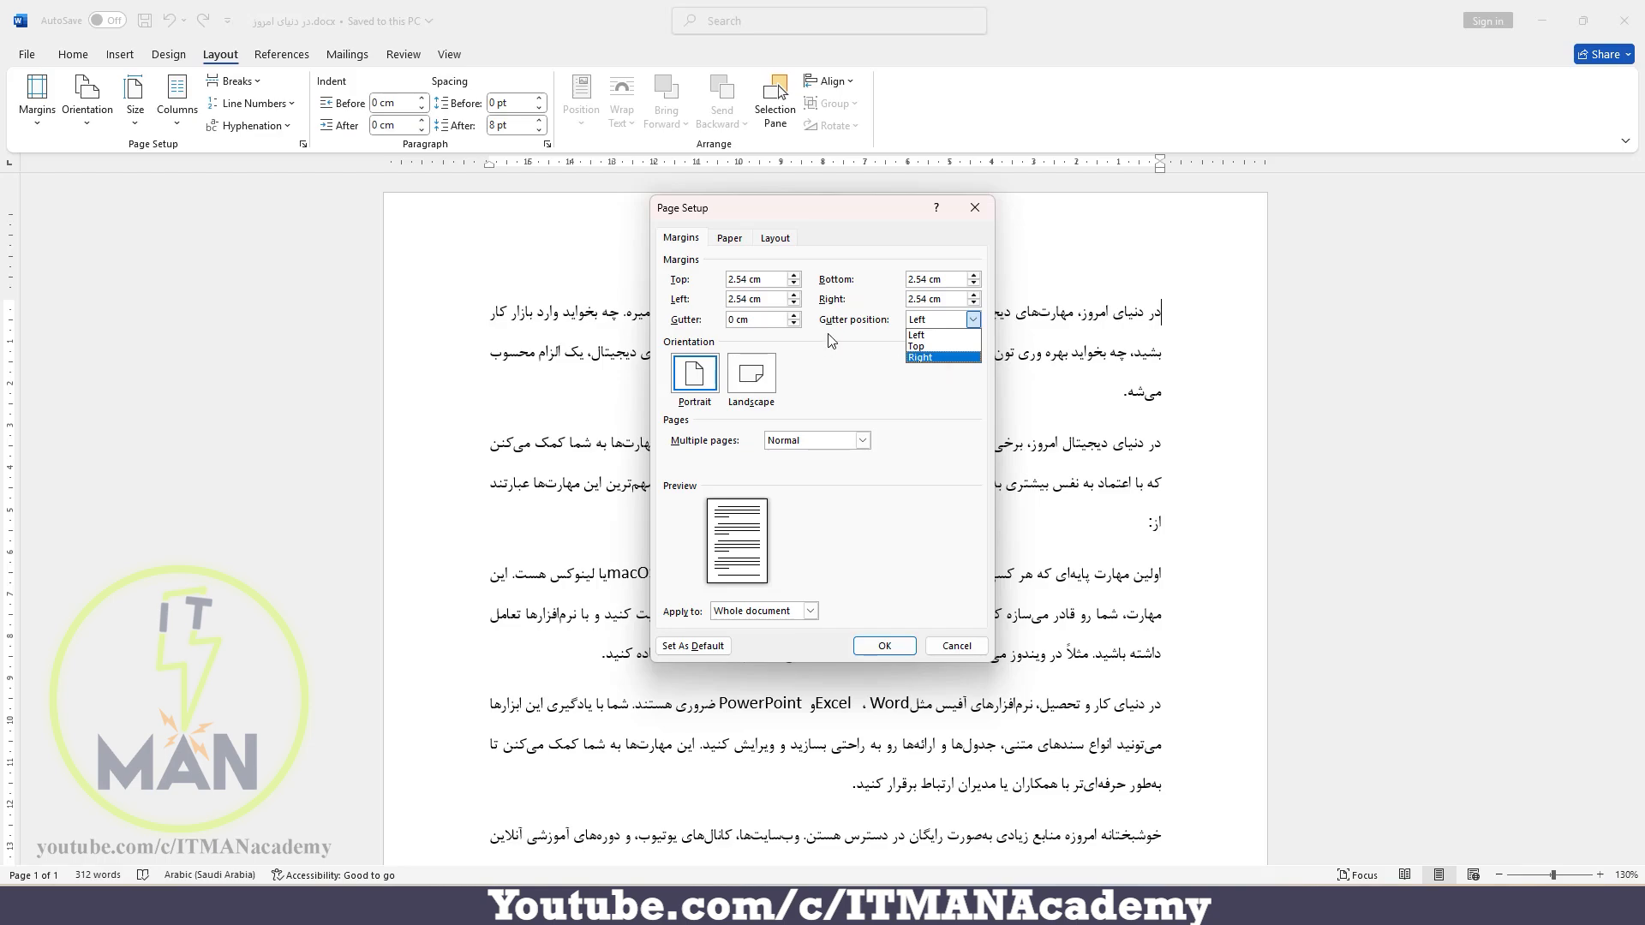
pyautogui.click(792, 314)
pyautogui.click(792, 315)
pyautogui.click(793, 316)
pyautogui.click(794, 315)
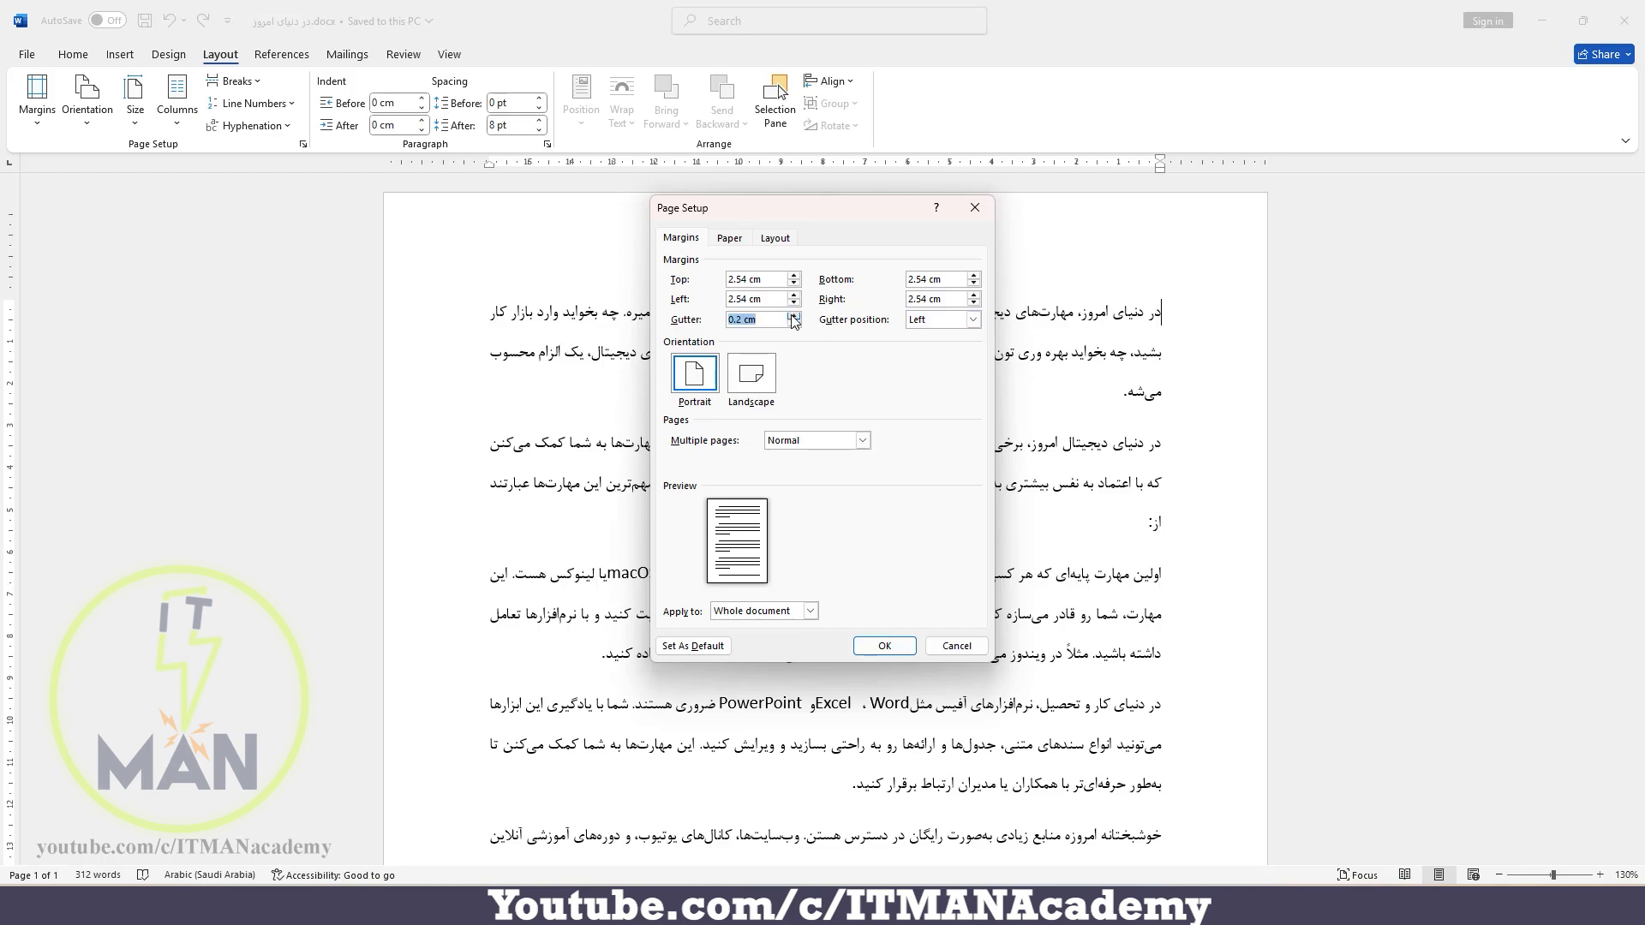
pyautogui.click(794, 315)
pyautogui.click(793, 315)
pyautogui.click(794, 315)
pyautogui.click(793, 316)
pyautogui.click(794, 316)
pyautogui.click(793, 315)
pyautogui.click(794, 315)
pyautogui.write('0')
# Apply landscape orientation to the whole document, review the page and undo the orientation change
pyautogui.click(773, 389)
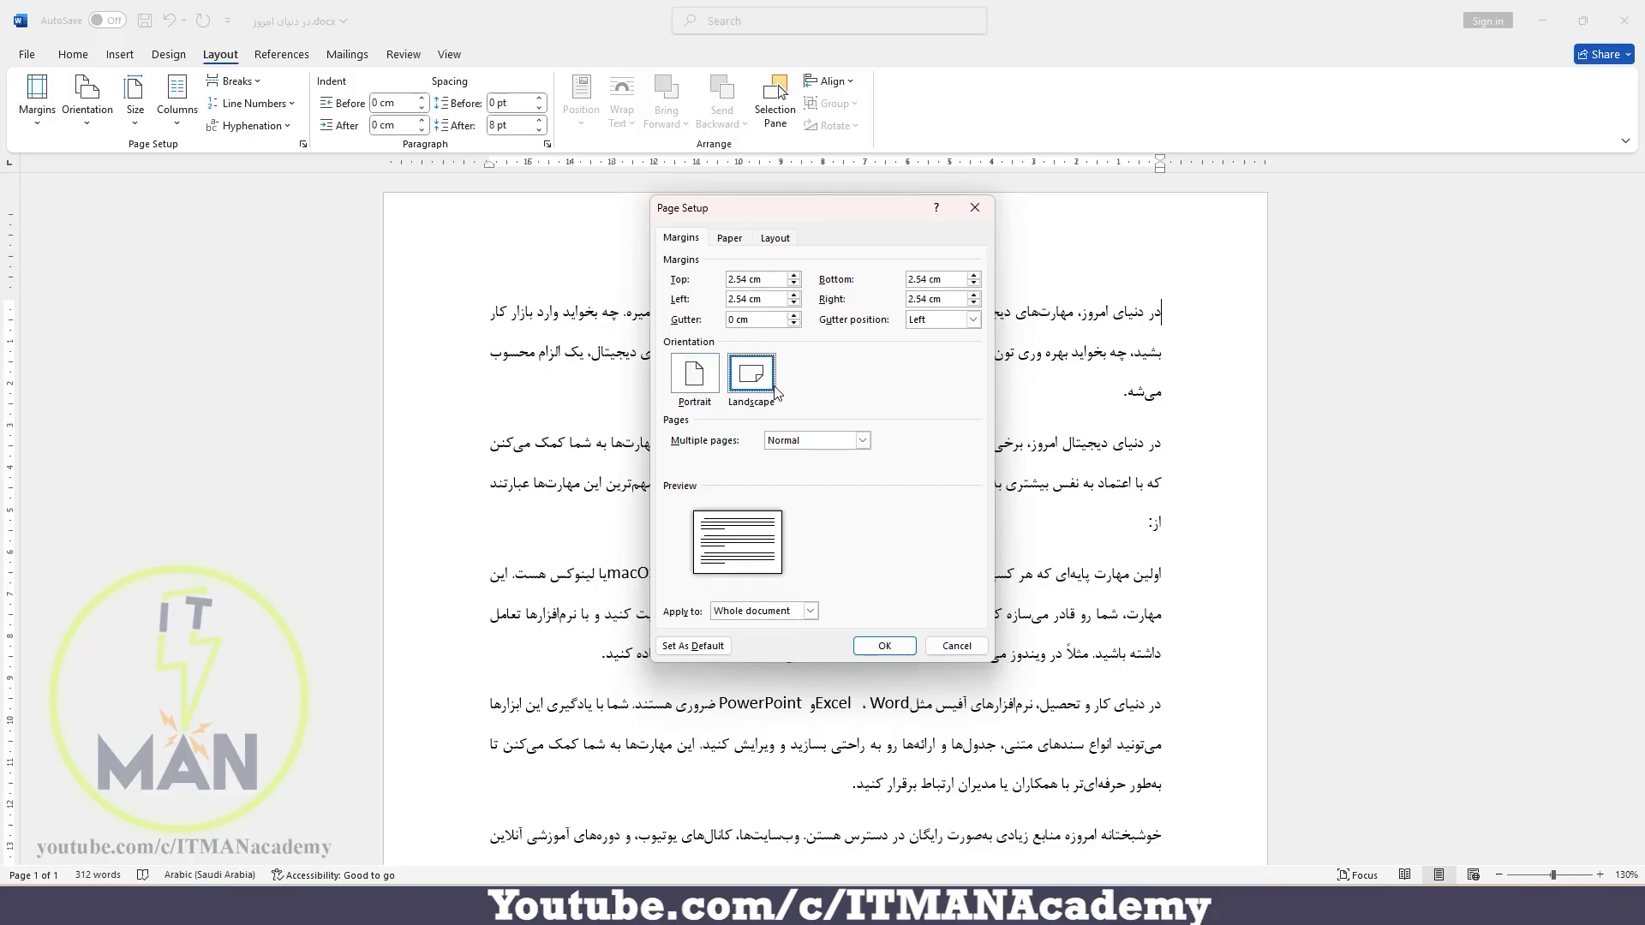
pyautogui.click(884, 646)
pyautogui.scroll(-3, 862, 598)
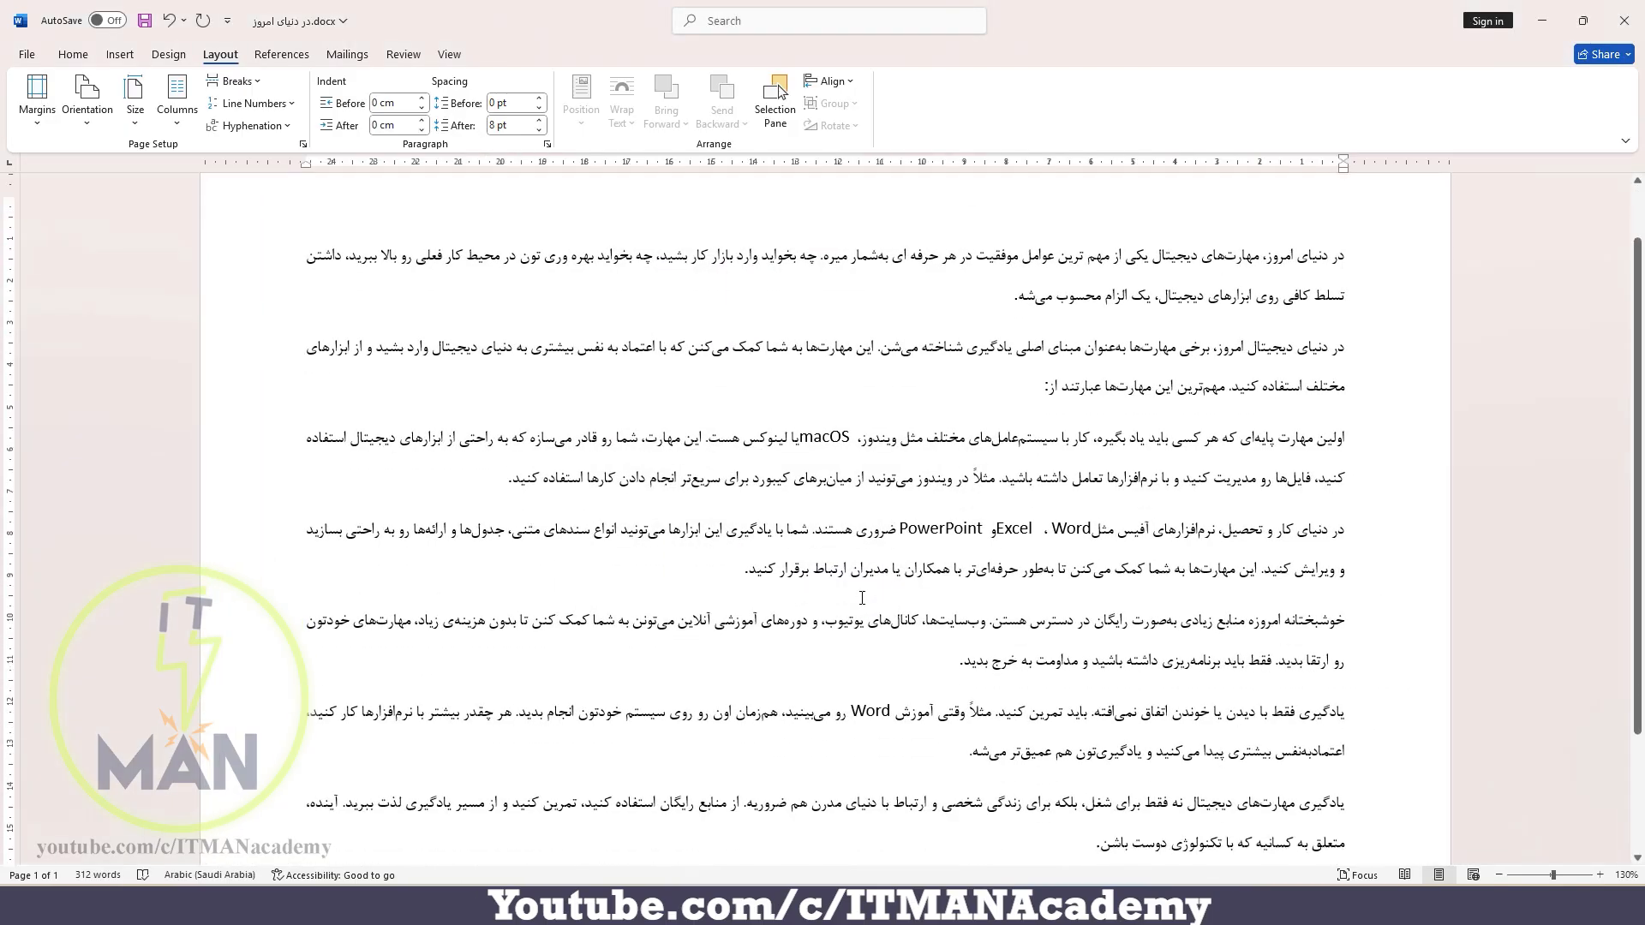
pyautogui.scroll(3, 862, 598)
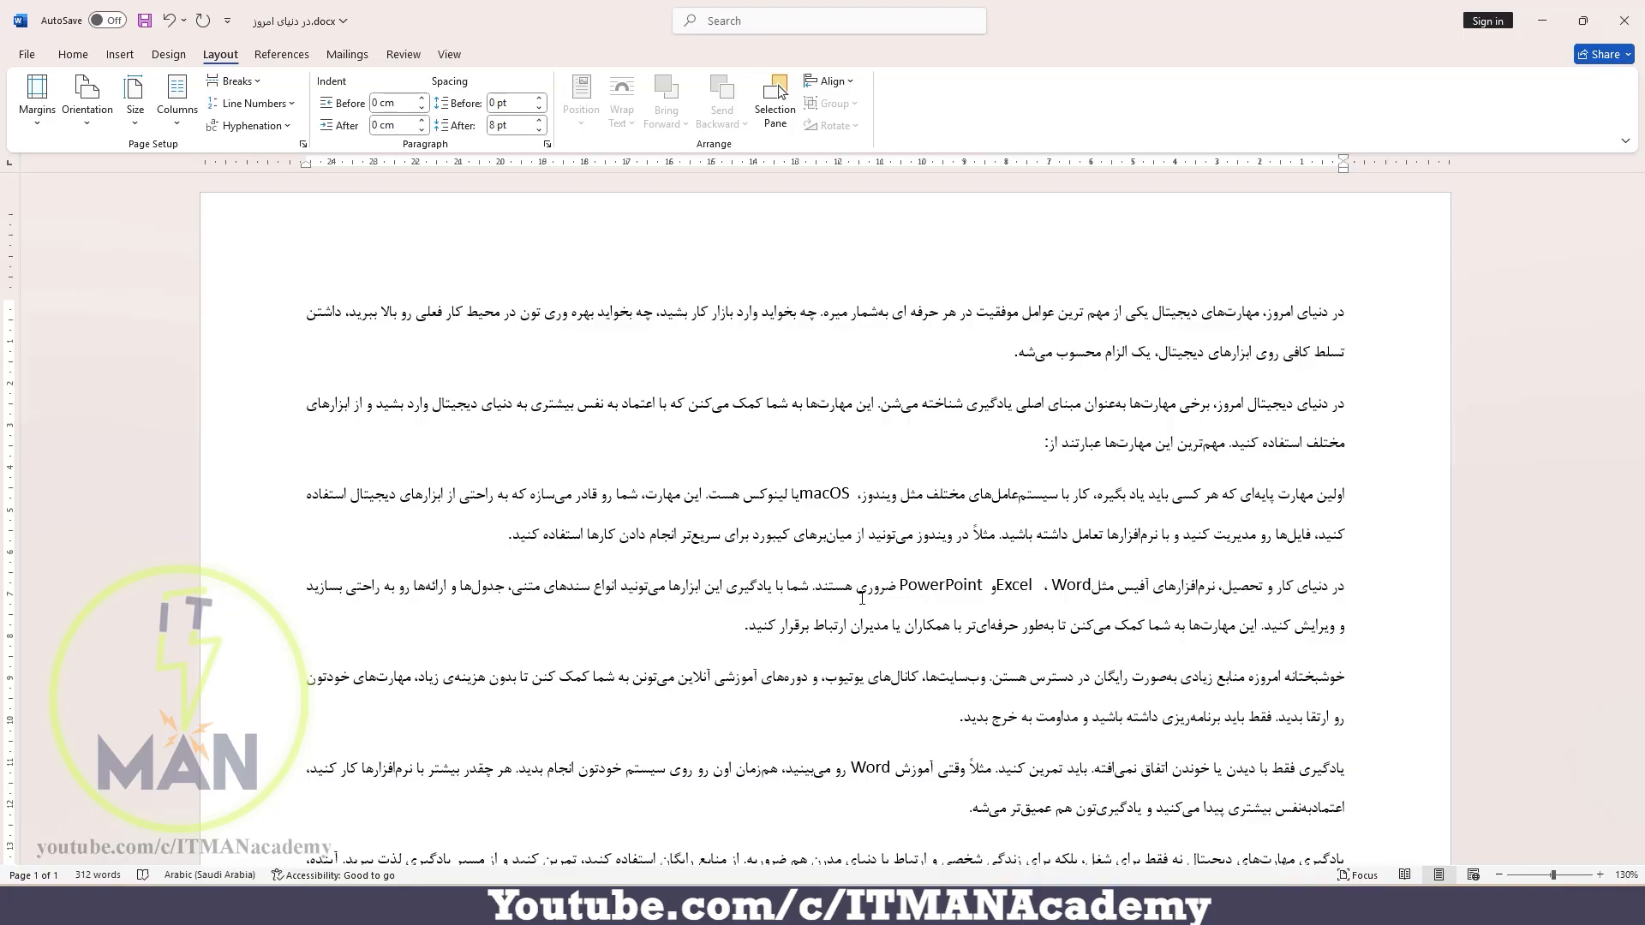
pyautogui.hotkey('ctrl', 'z')
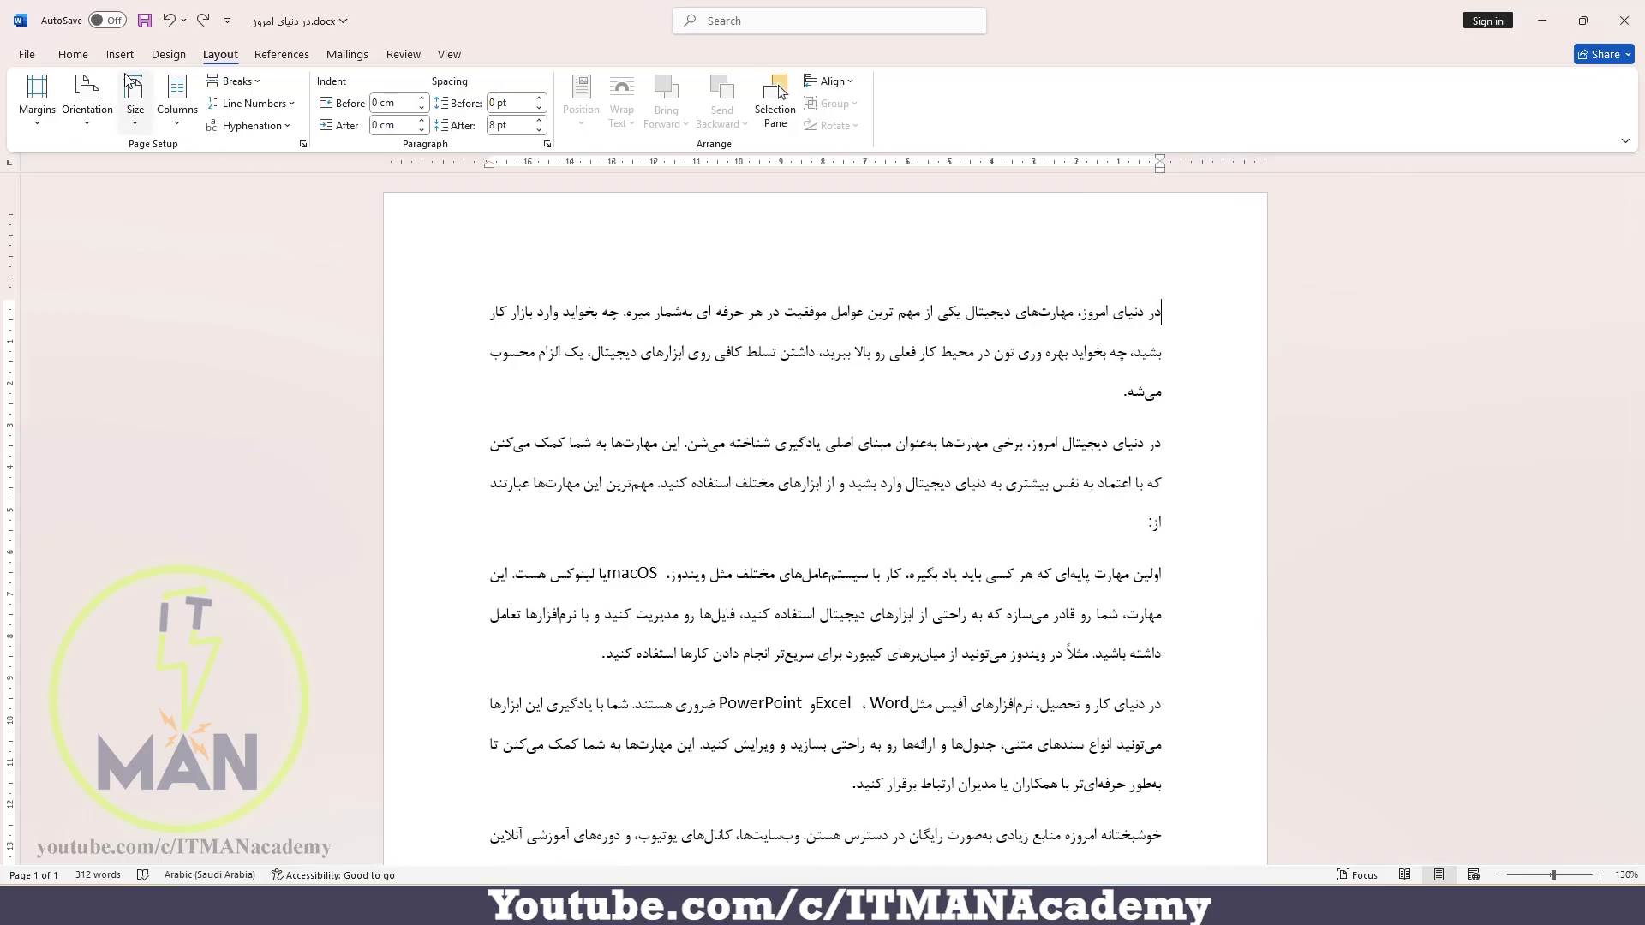
# Set the document's paper size to A4 (21 cm x 29.7 cm)
pyautogui.hotkey('ctrl', 'y')
pyautogui.click(135, 110)
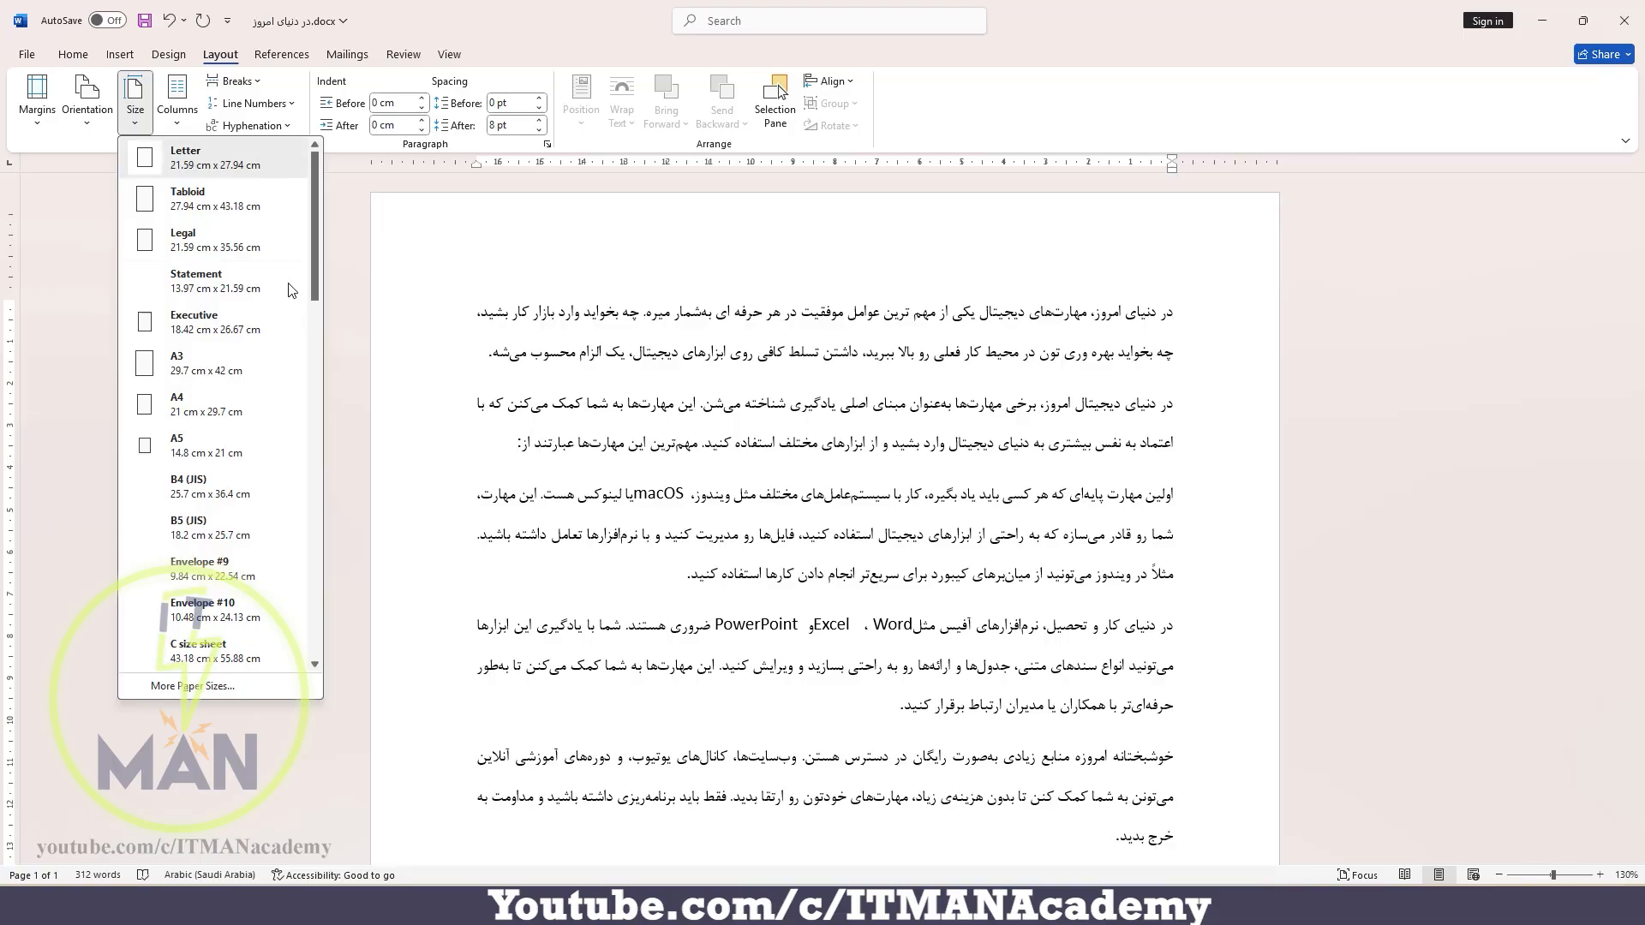
pyautogui.click(217, 408)
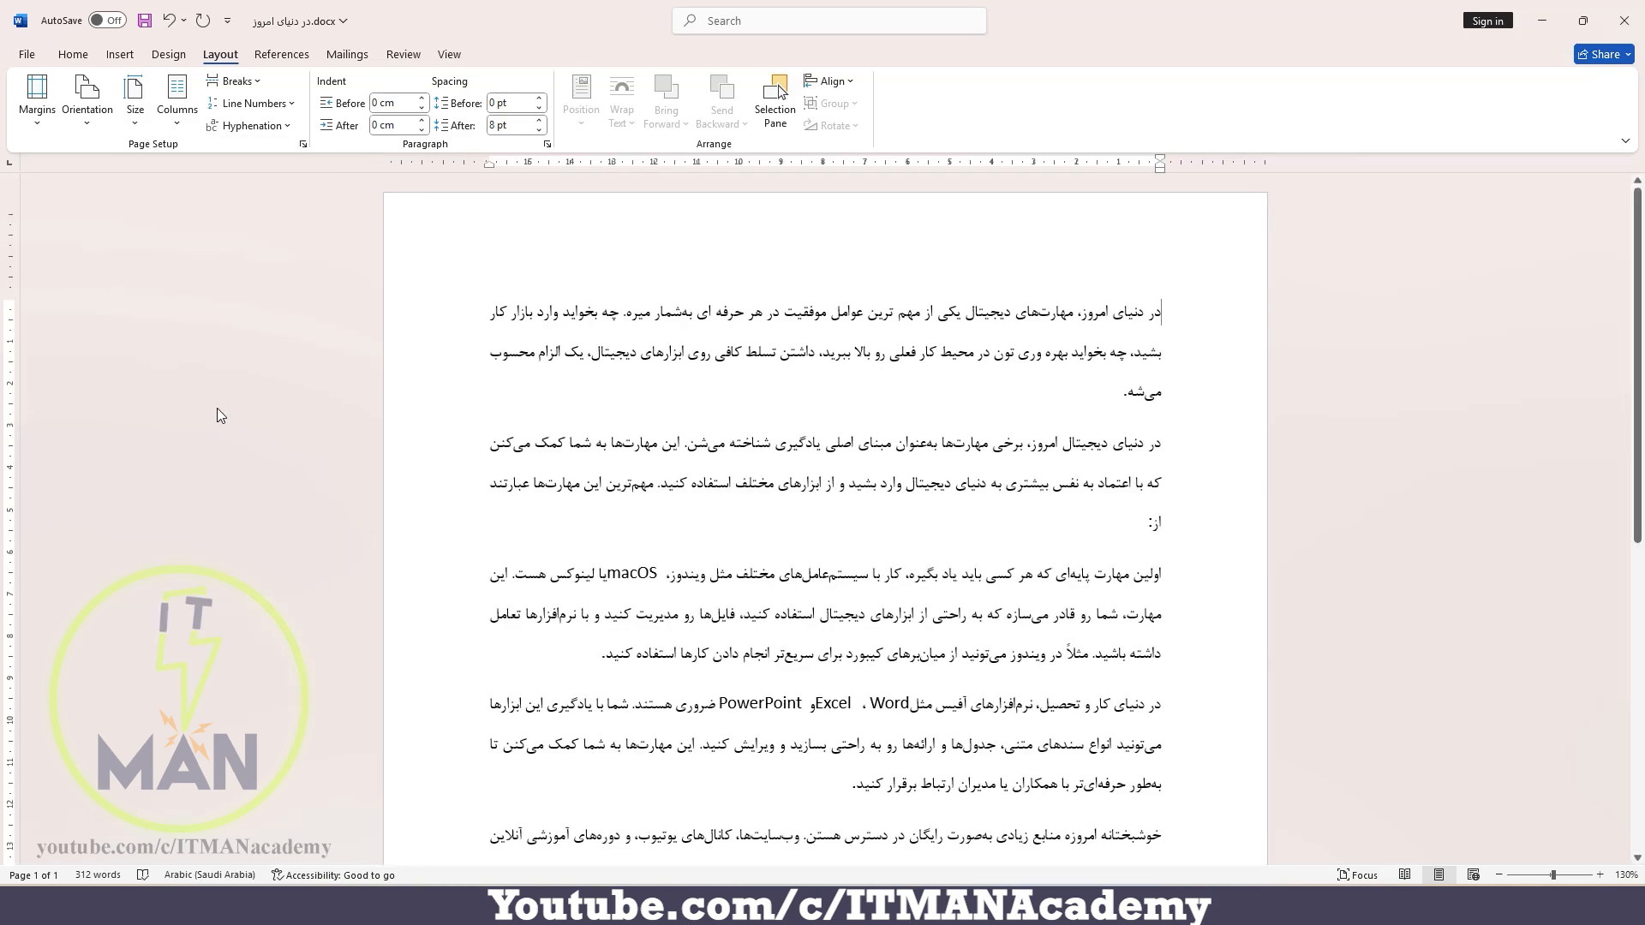
# Make the A4 page setup the default for all new documents based on the Normal template
pyautogui.click(135, 128)
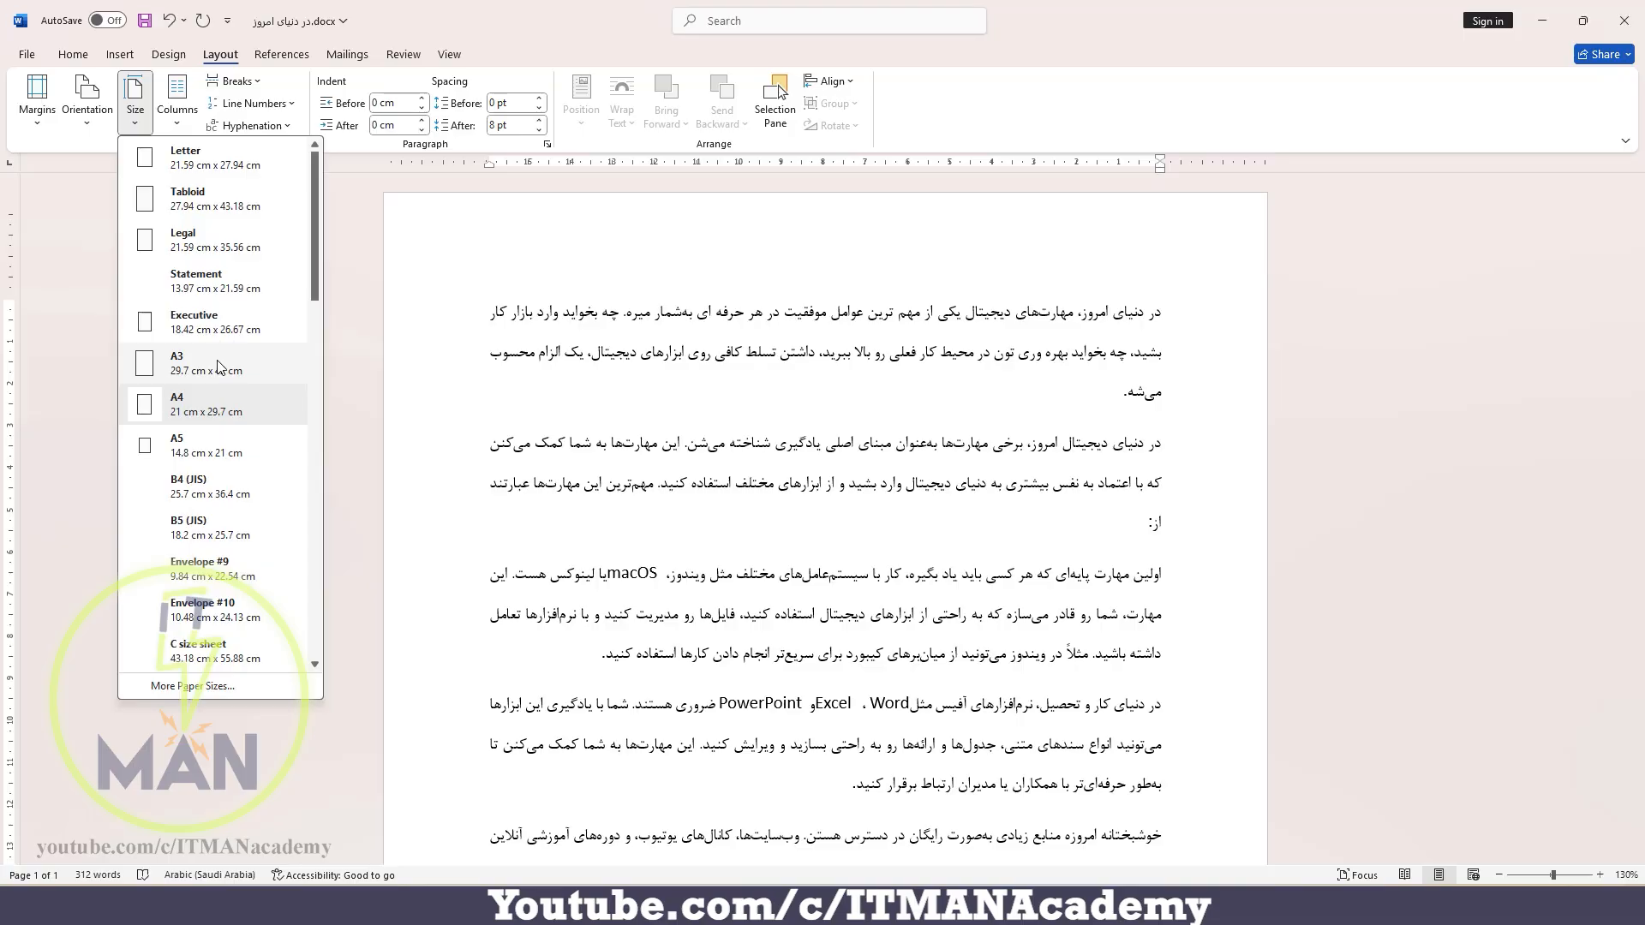
pyautogui.click(228, 683)
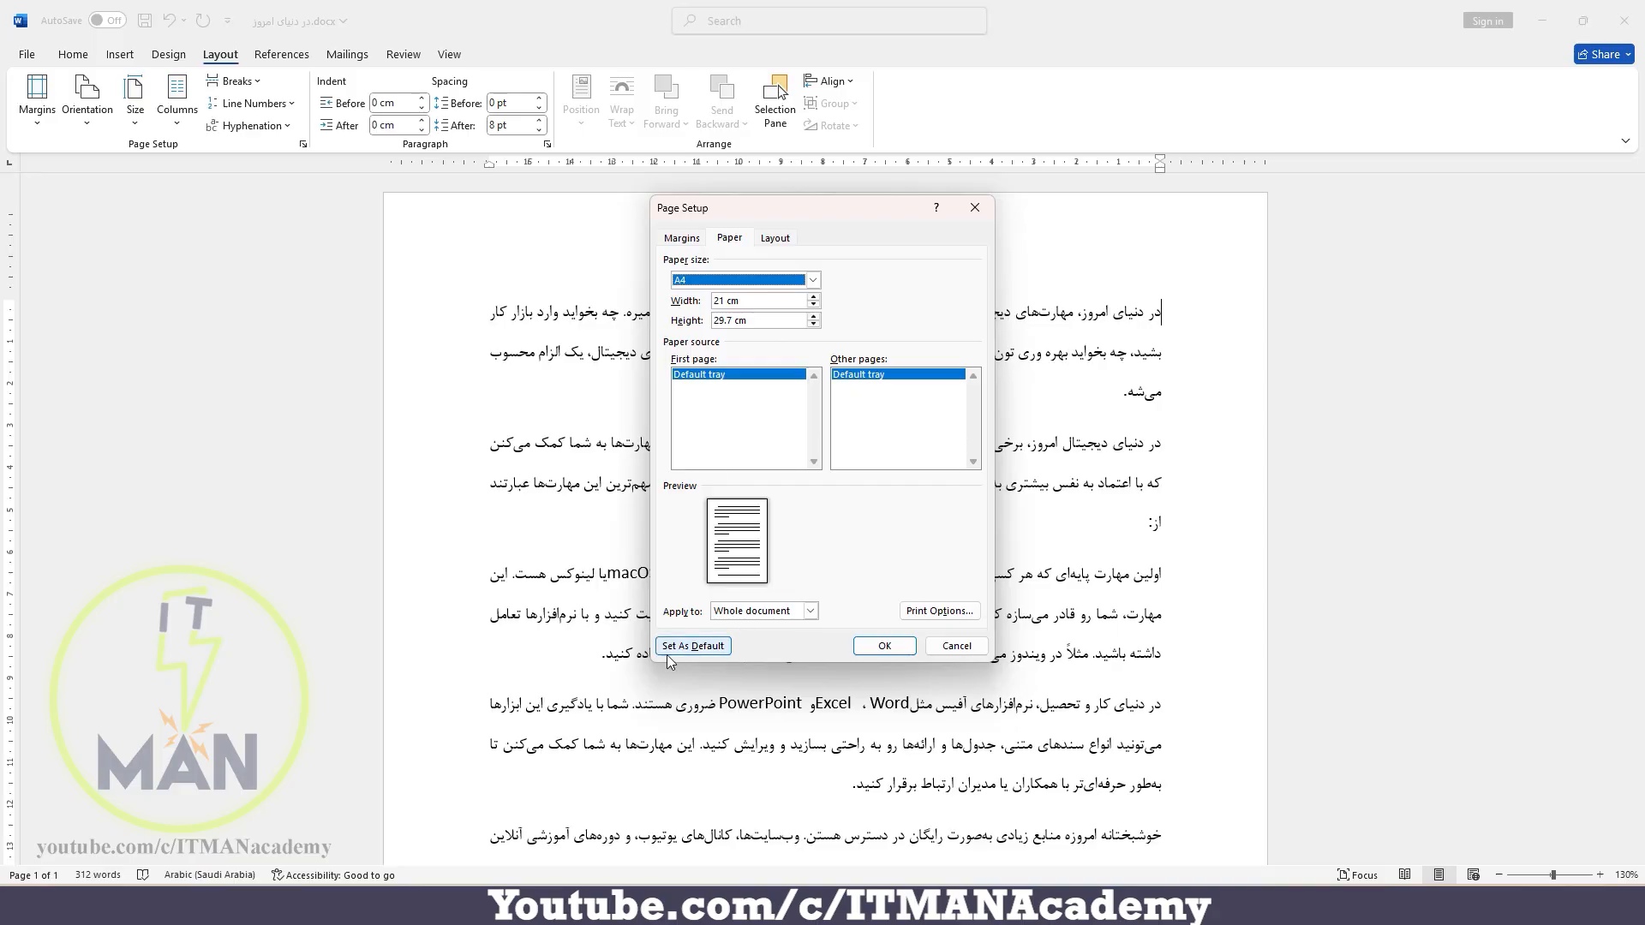
pyautogui.click(707, 646)
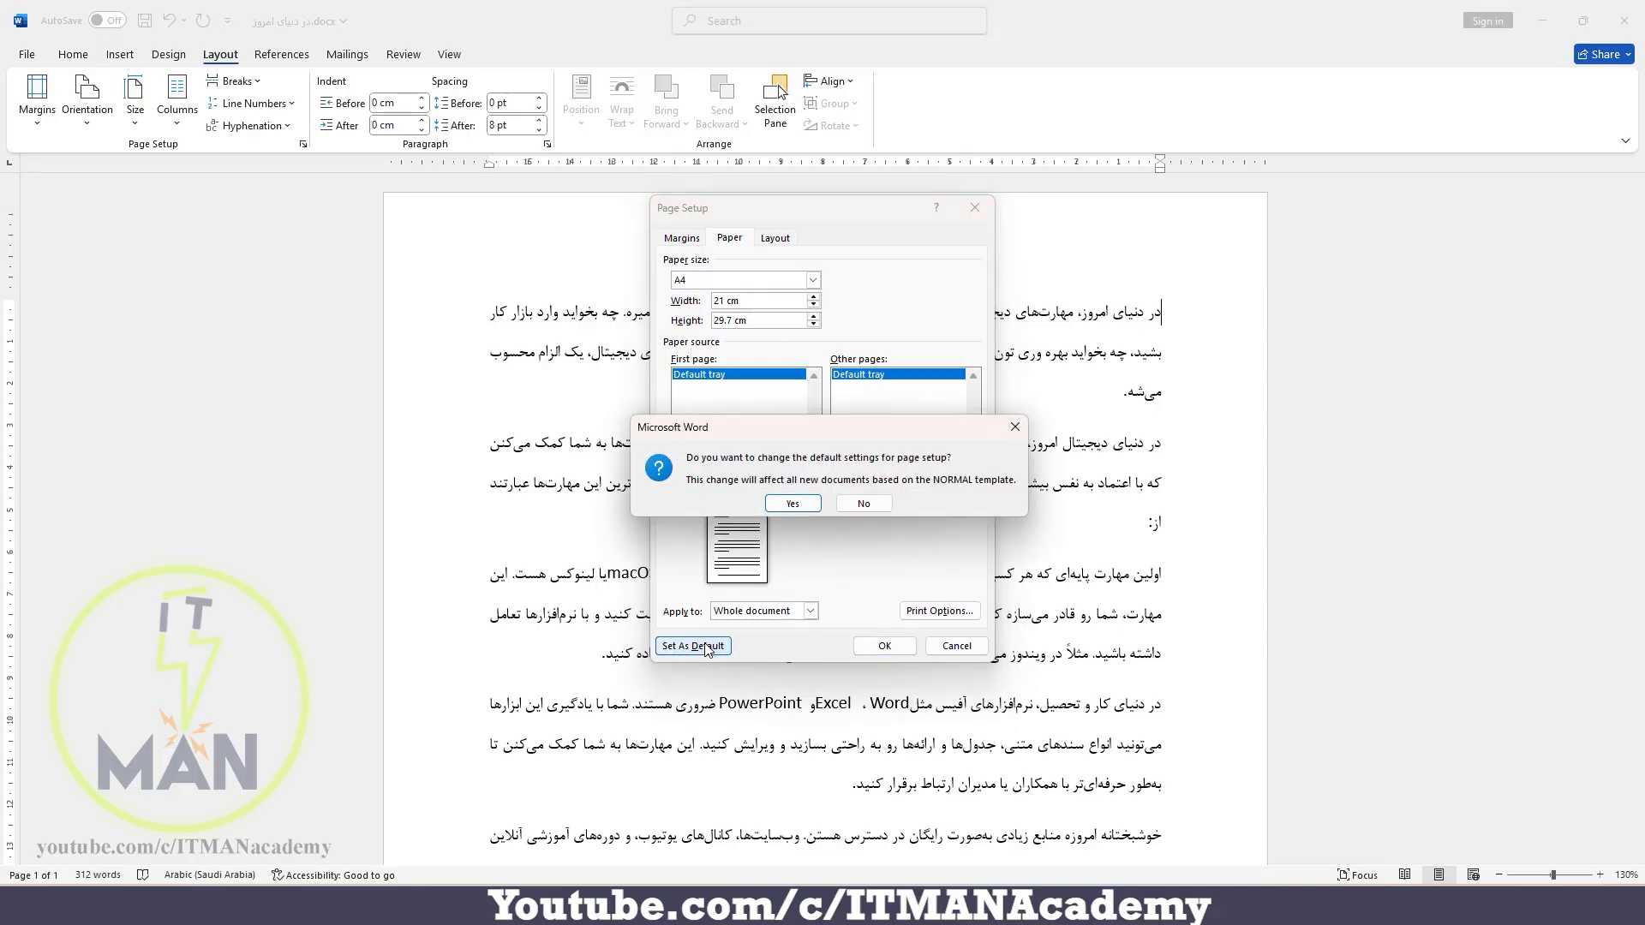
pyautogui.click(789, 504)
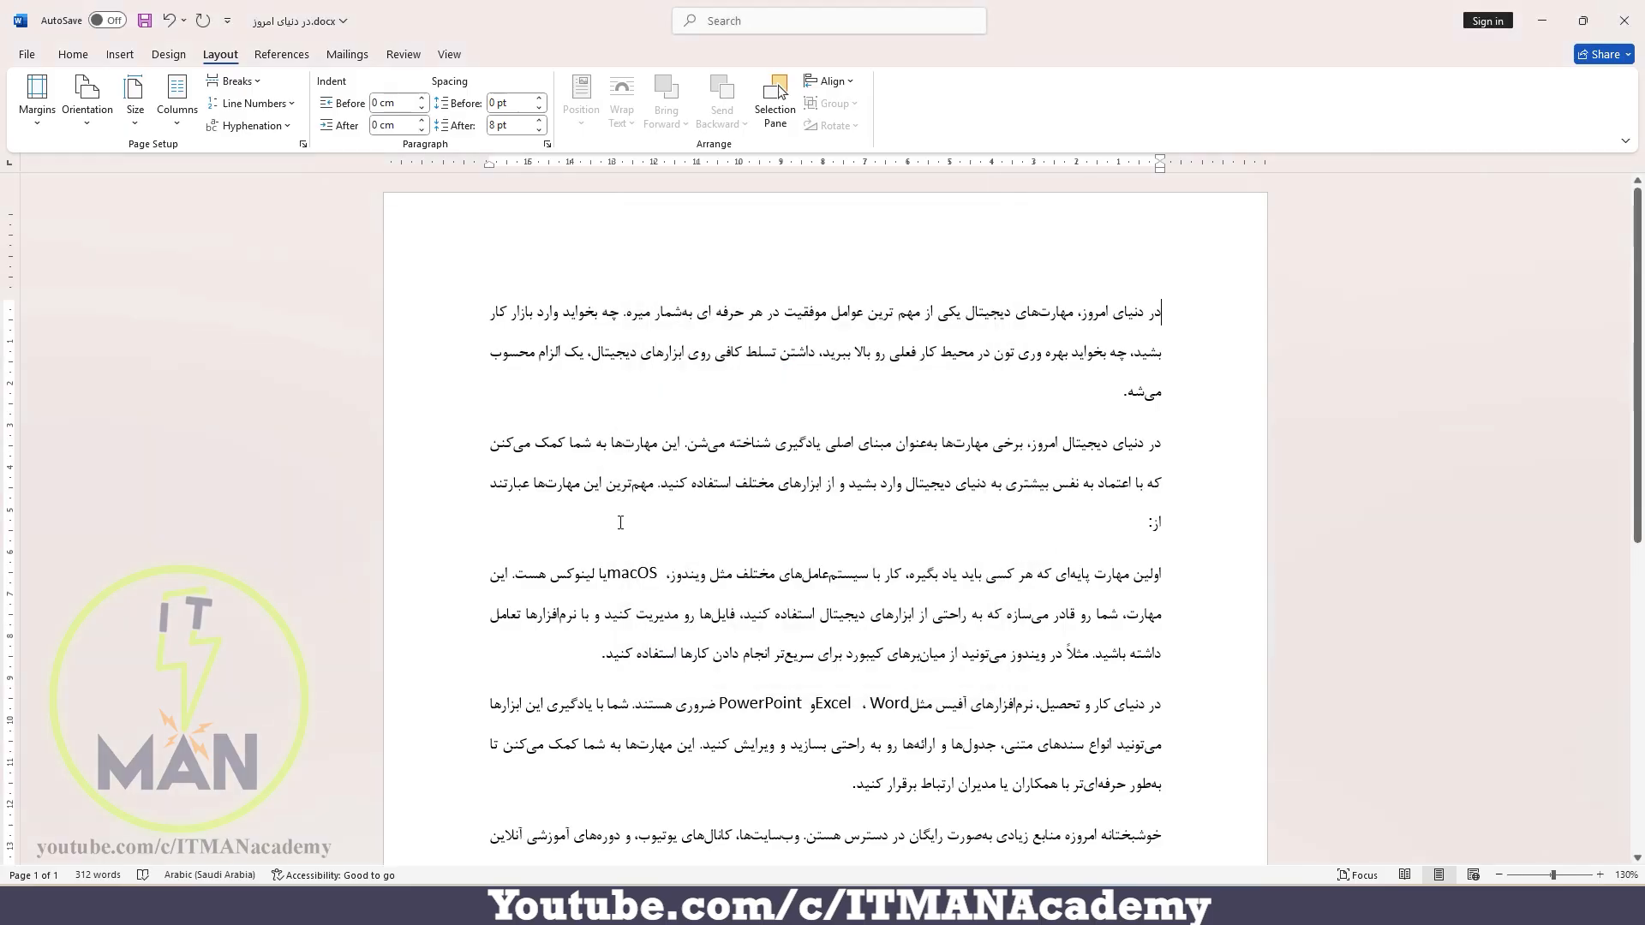
pyautogui.click(135, 120)
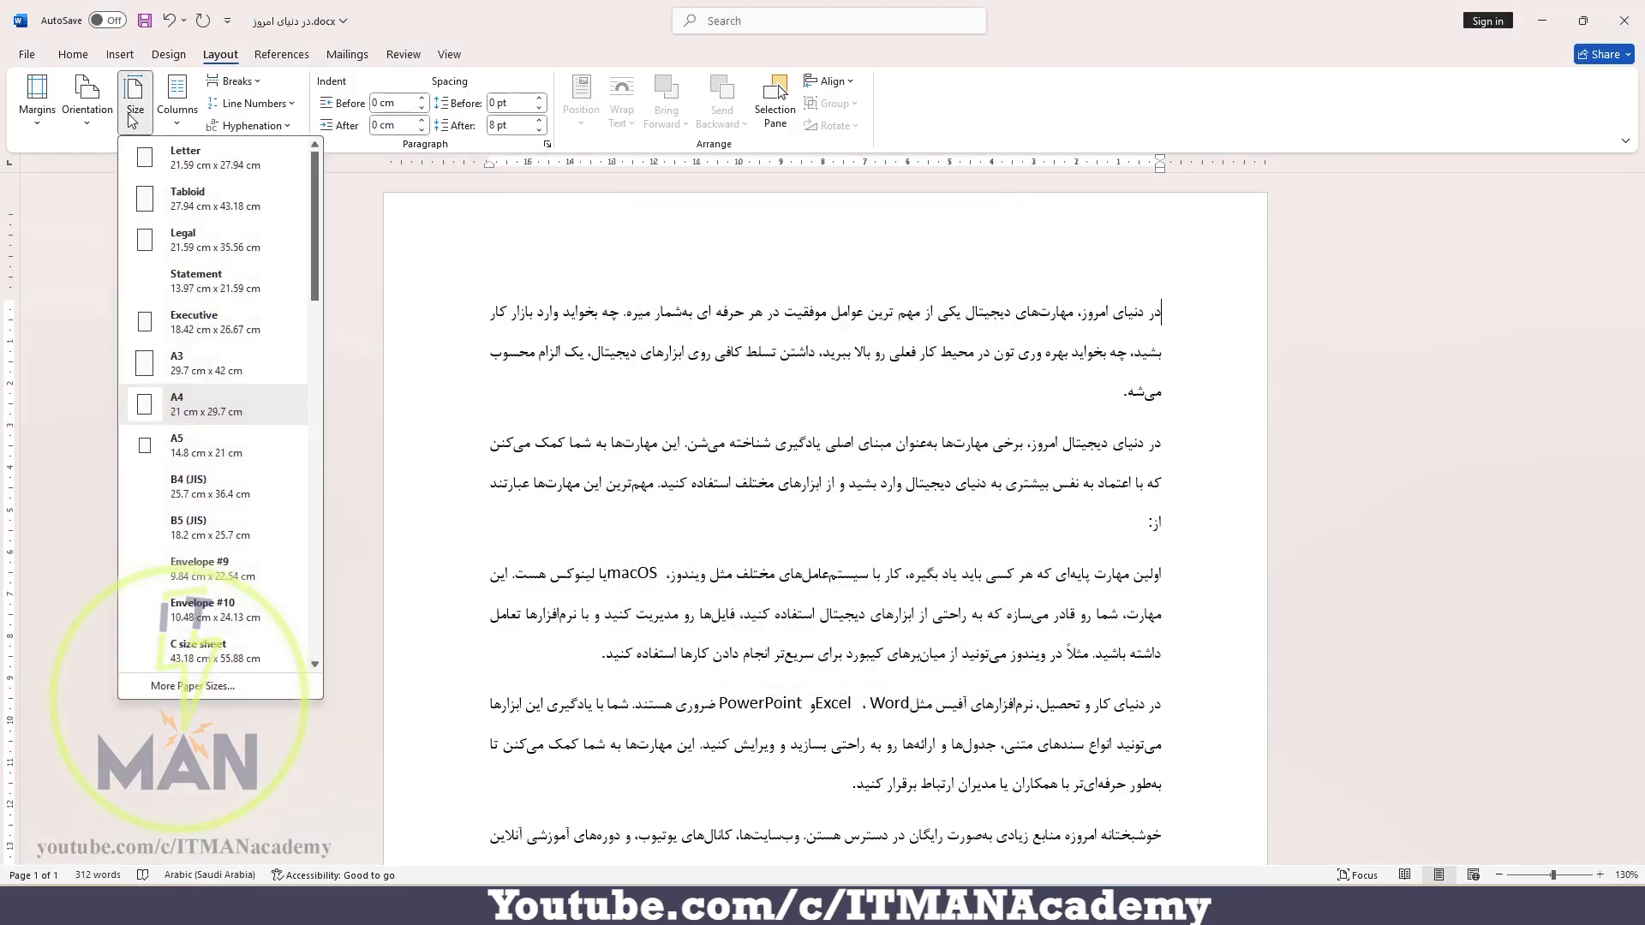
pyautogui.click(64, 197)
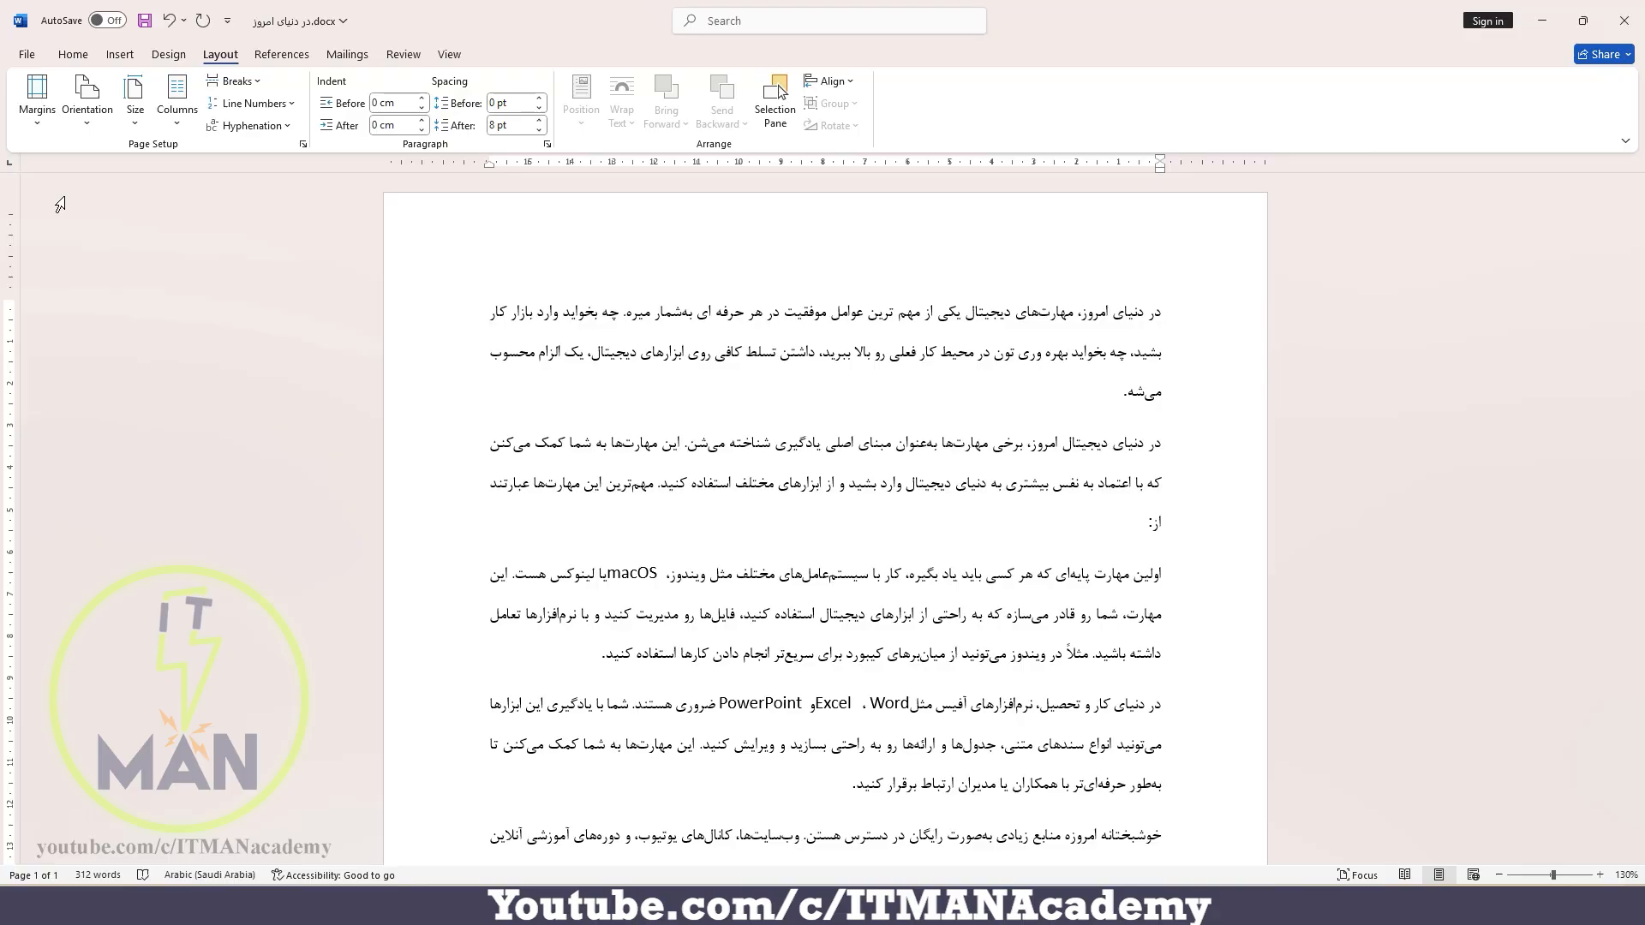
# Switch to the image viewer and examine the sample newspaper, article and textbook pages for their column layouts, then return to the document
pyautogui.click(179, 109)
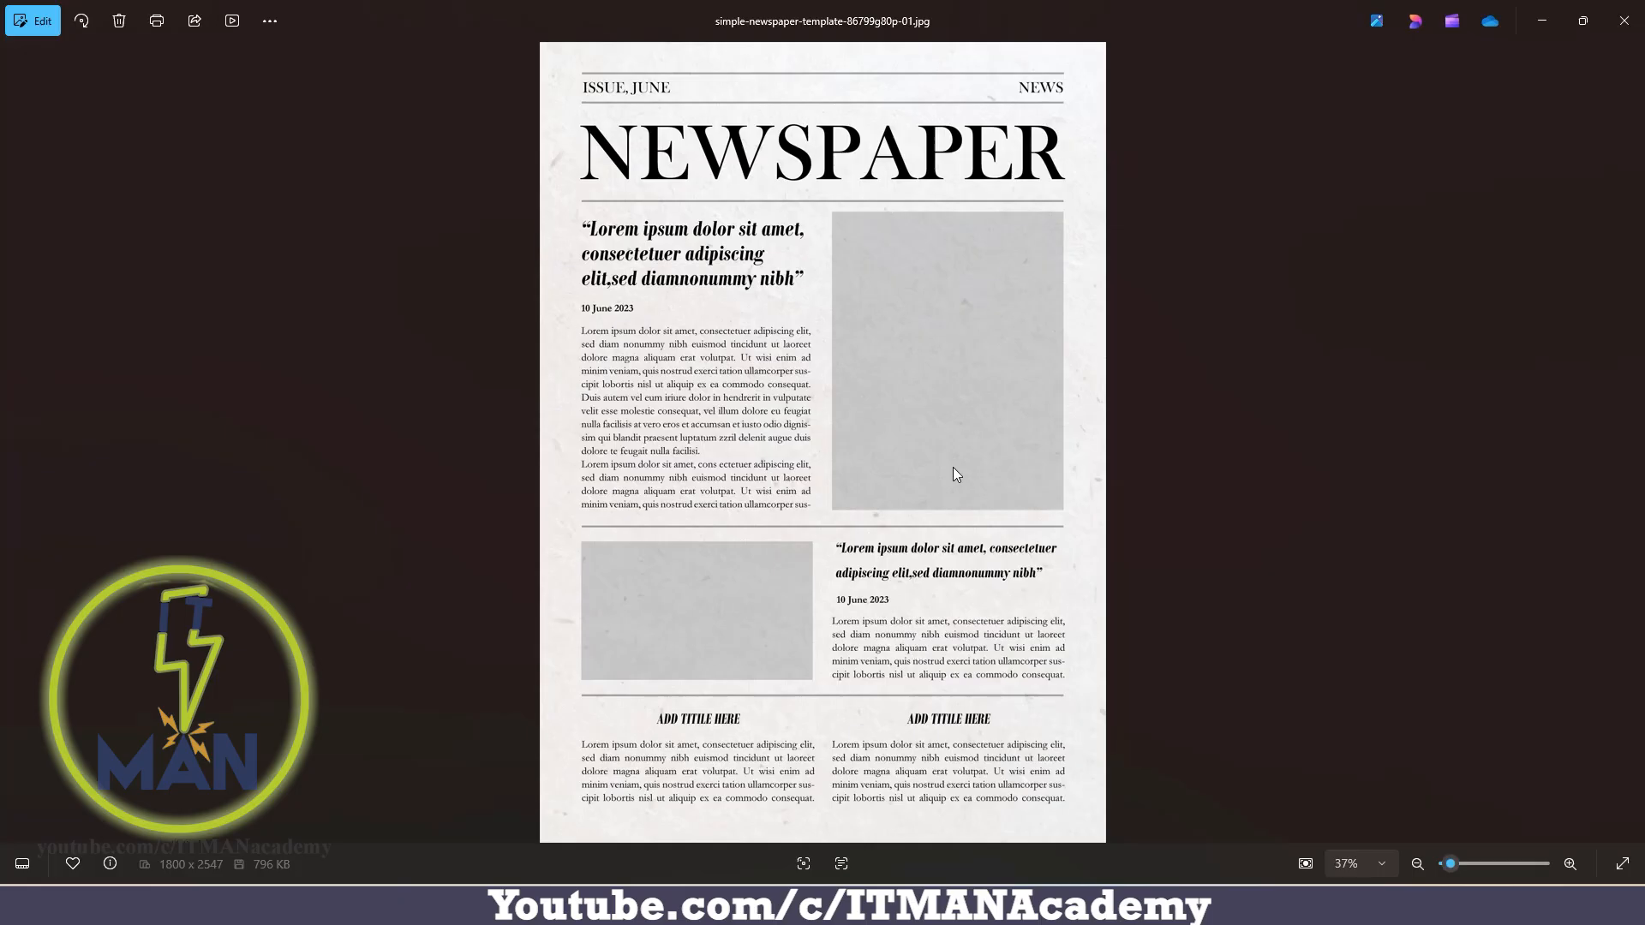
pyautogui.press('Right')
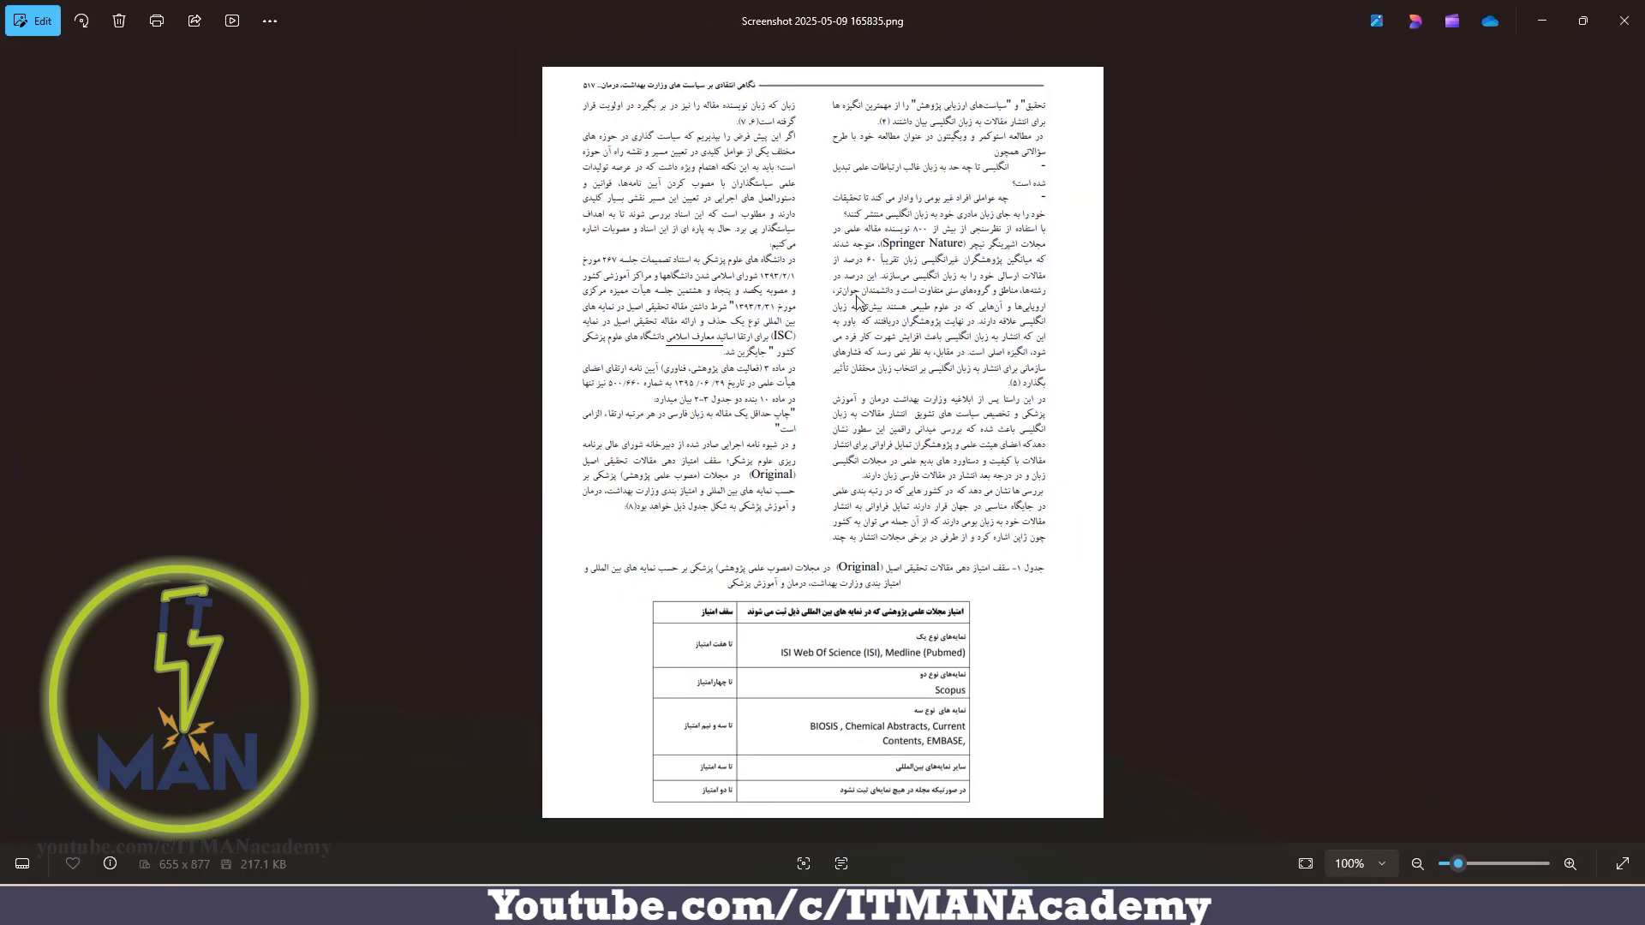
pyautogui.press('Right')
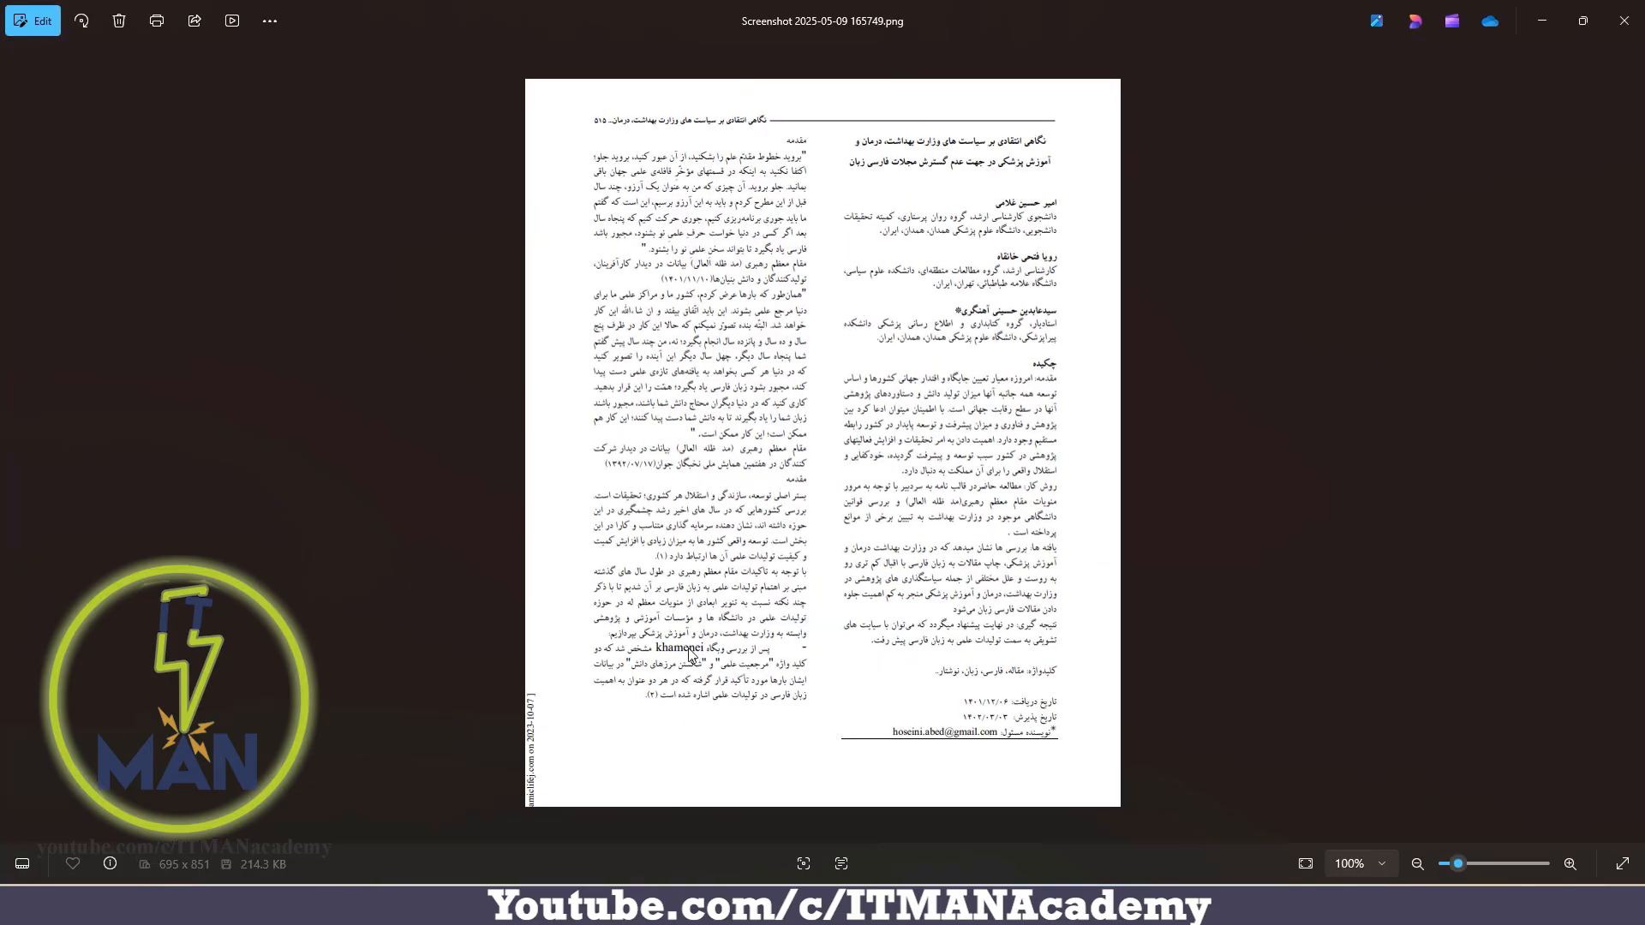
pyautogui.press('Right')
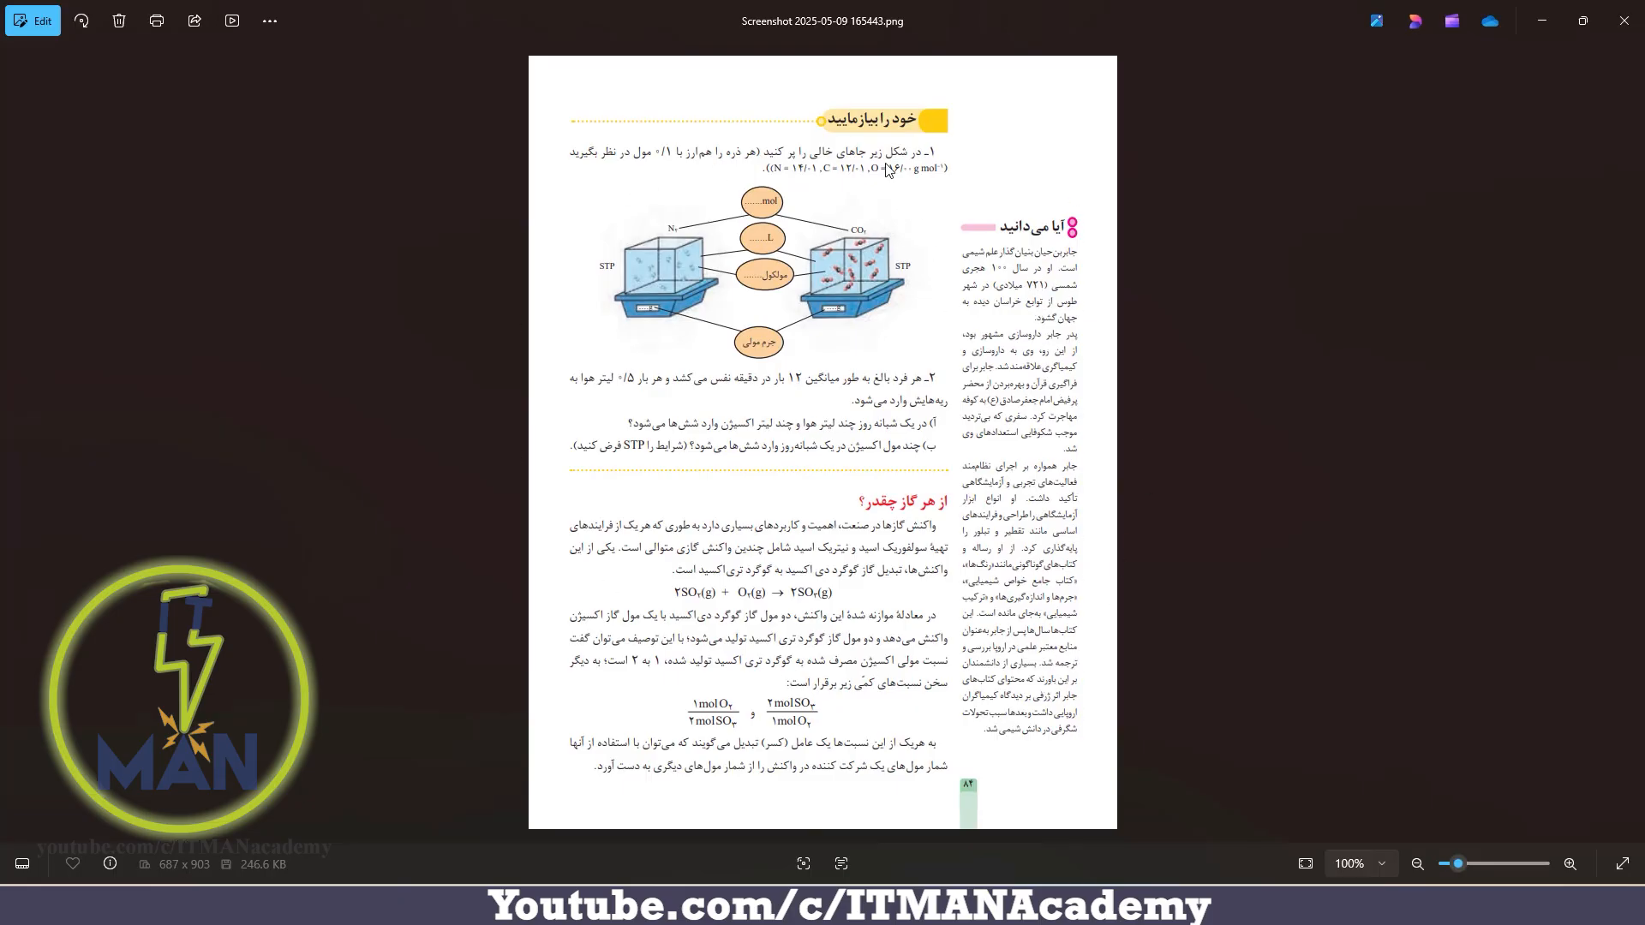
pyautogui.press('Left')
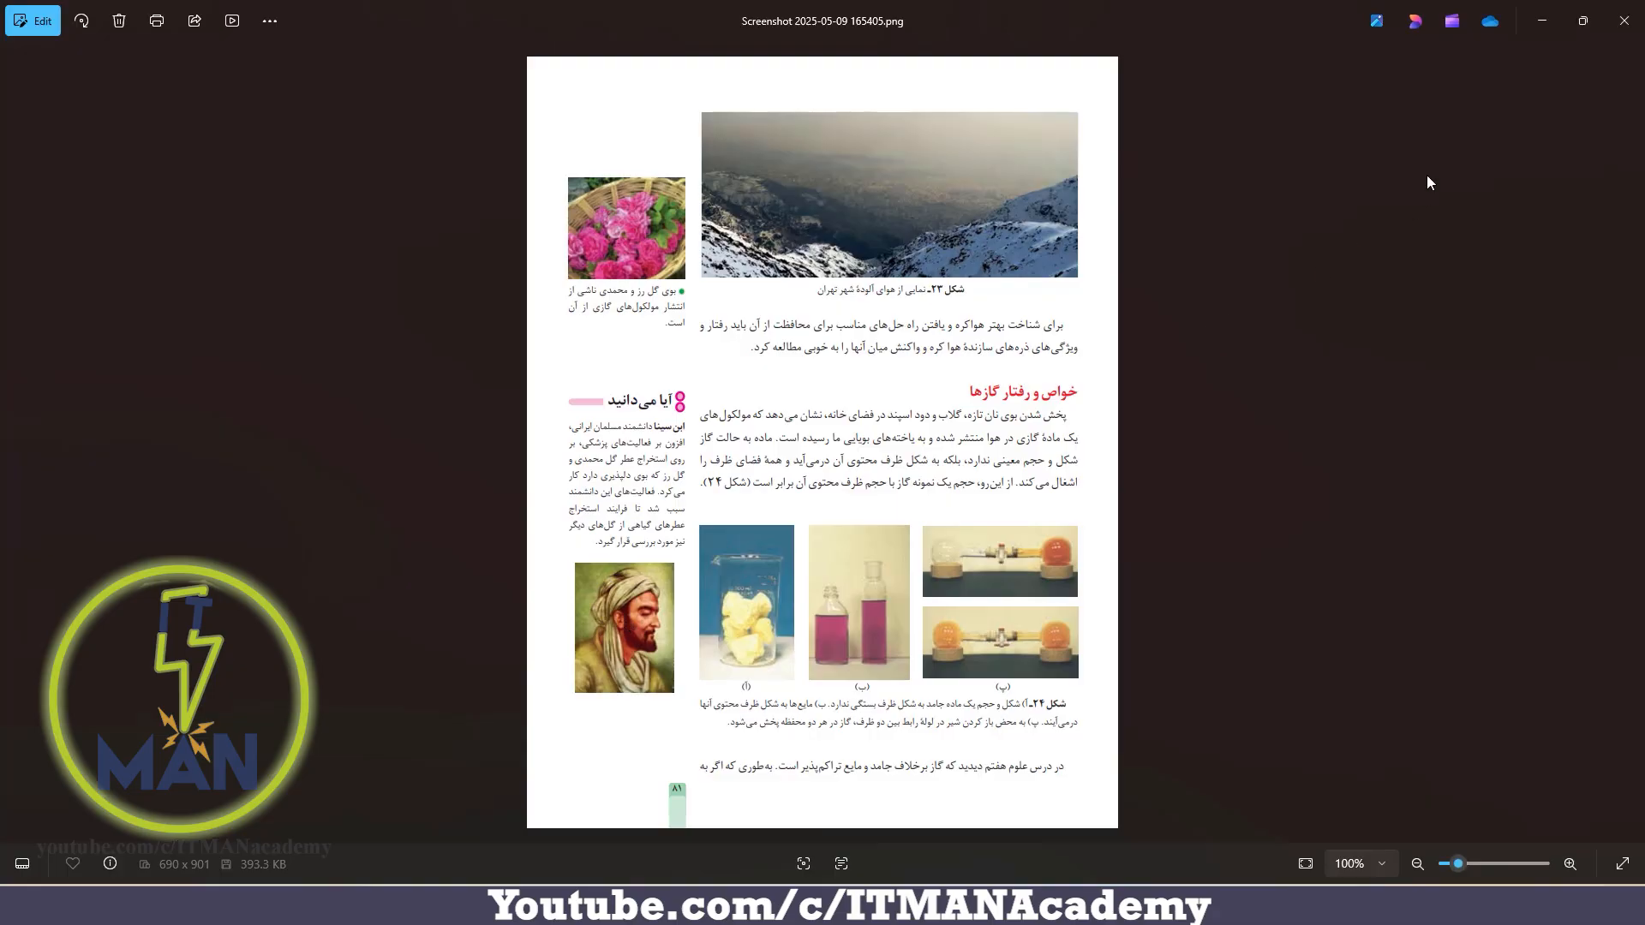
pyautogui.click(1542, 21)
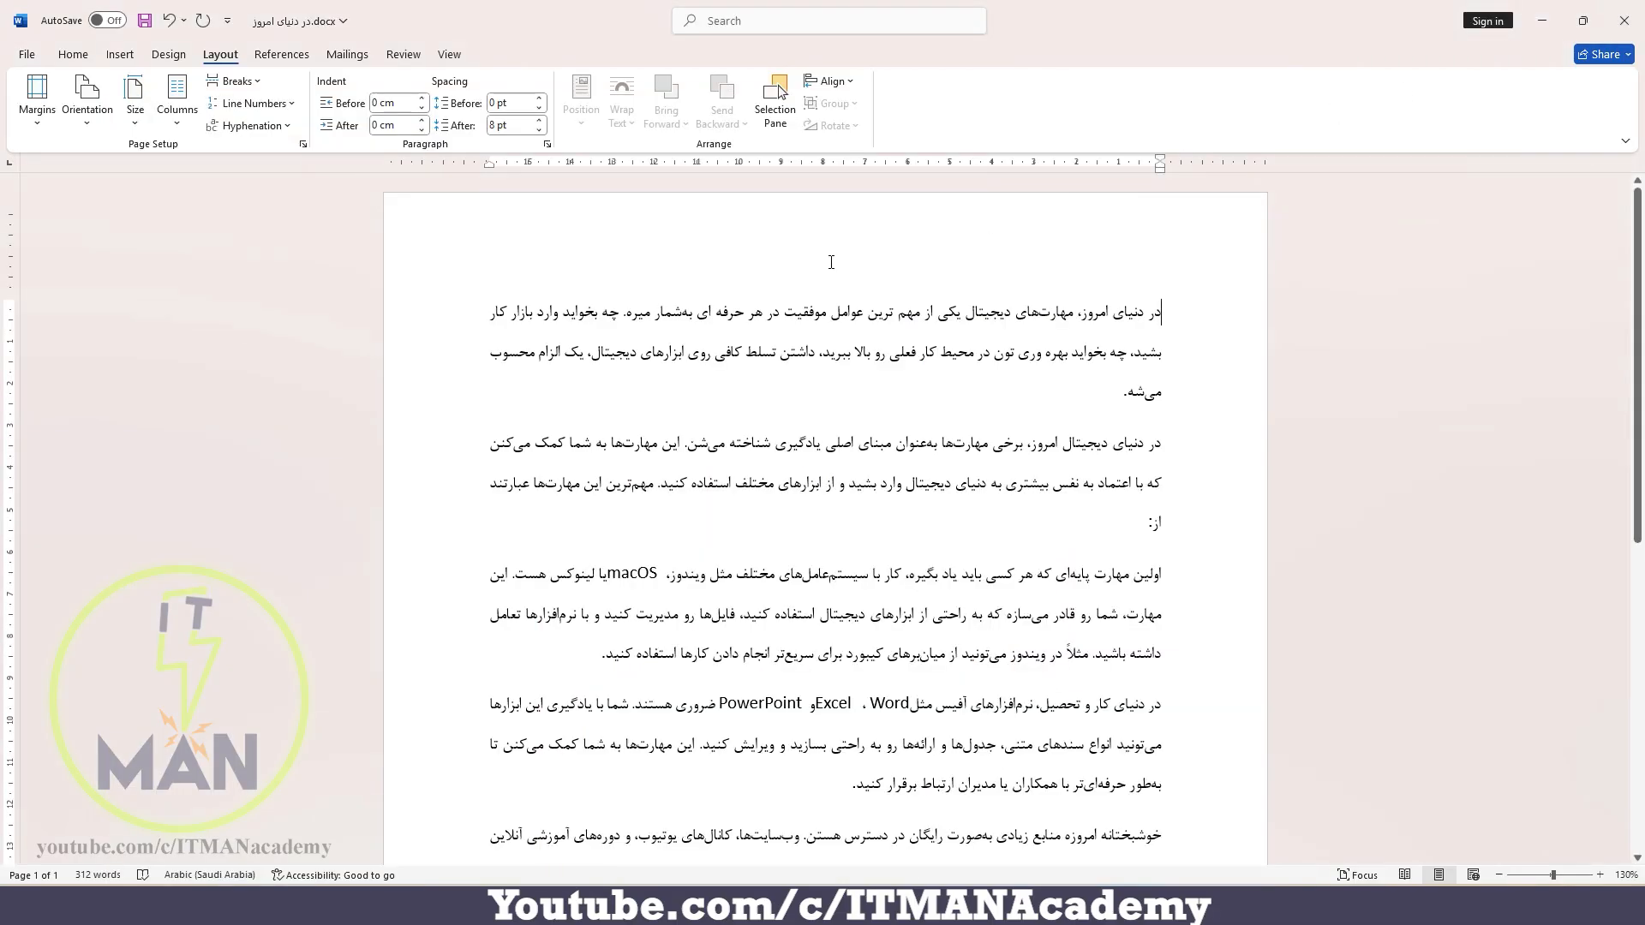
# Arrange the document text in two columns and review the resulting page
pyautogui.click(176, 120)
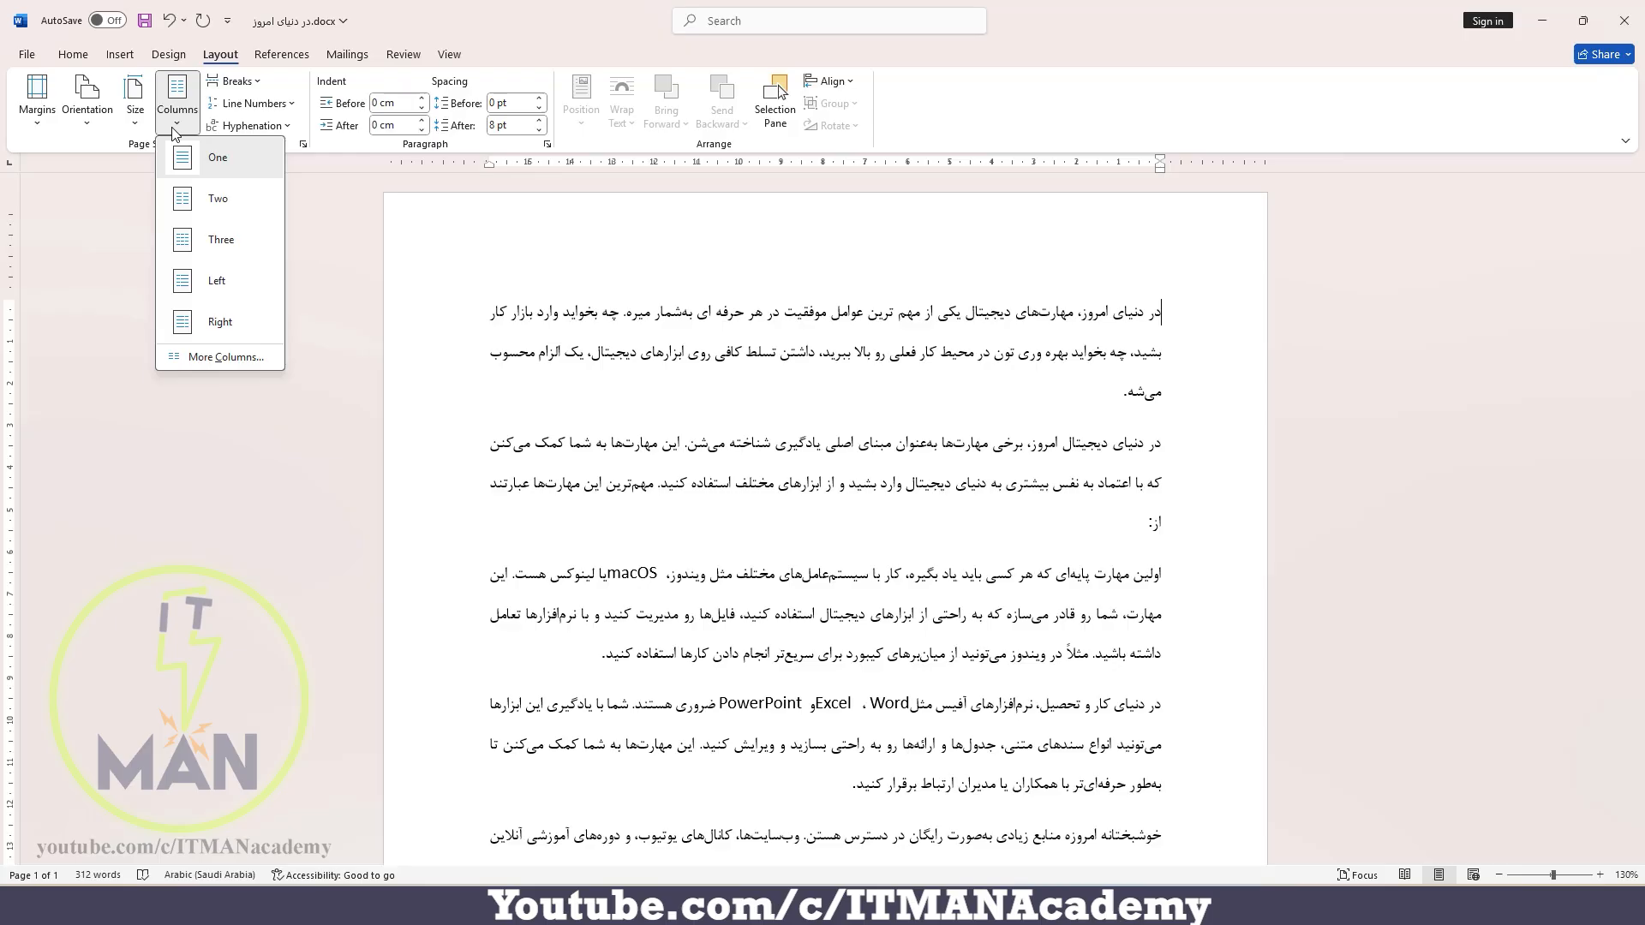
pyautogui.click(212, 205)
pyautogui.scroll(-6, 646, 442)
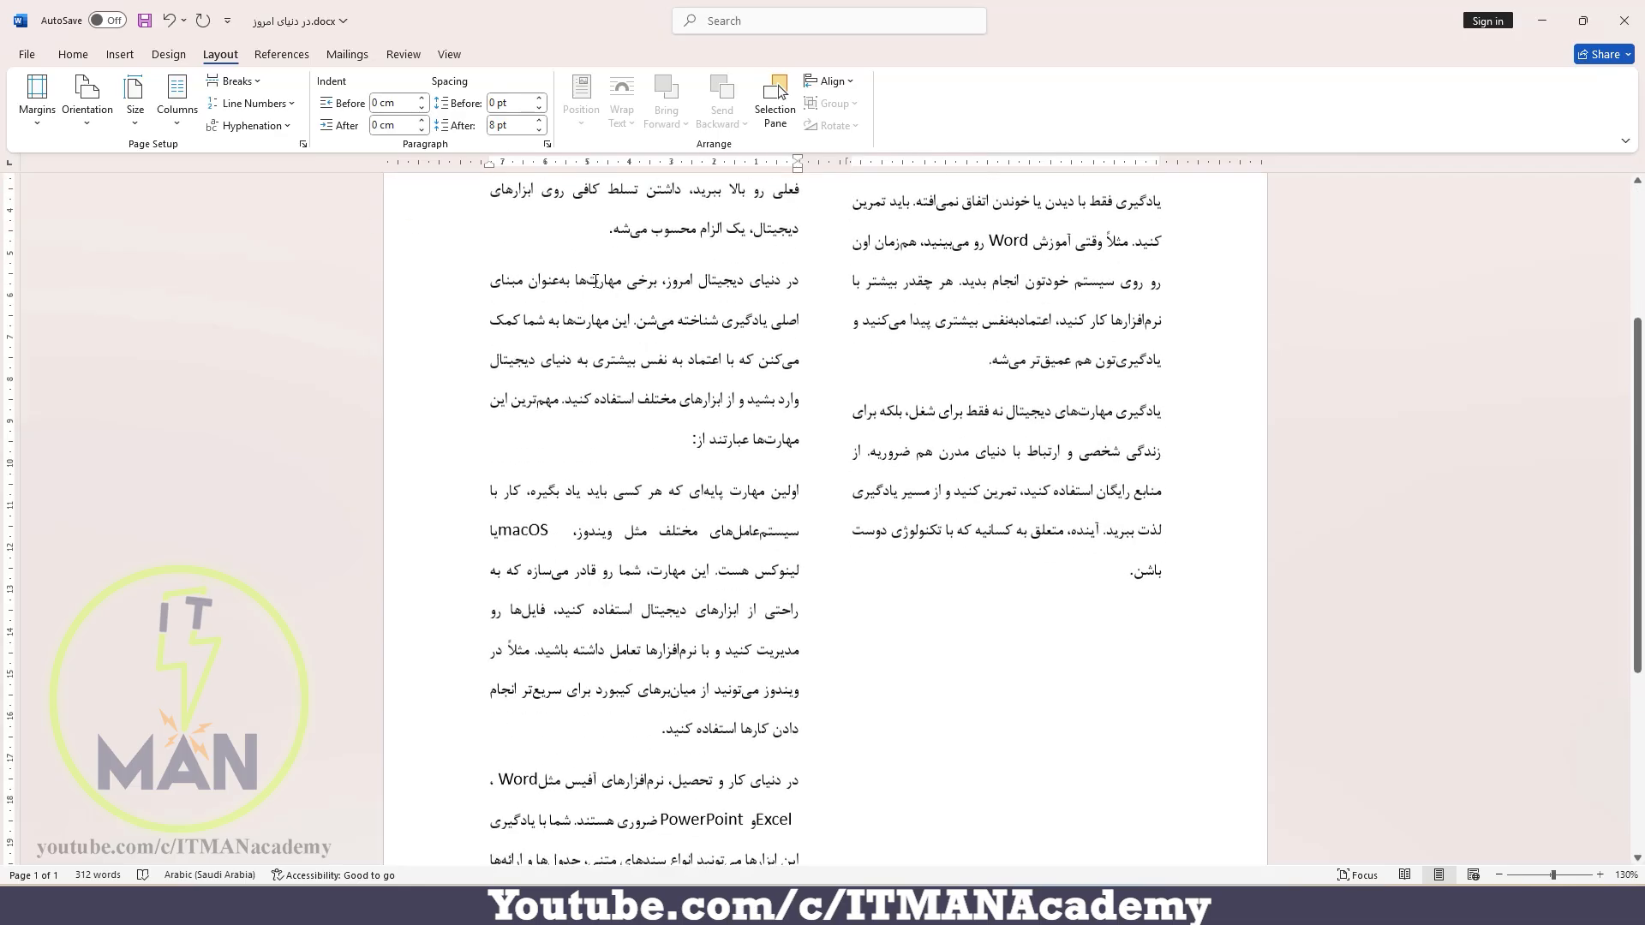
pyautogui.scroll(5, 943, 209)
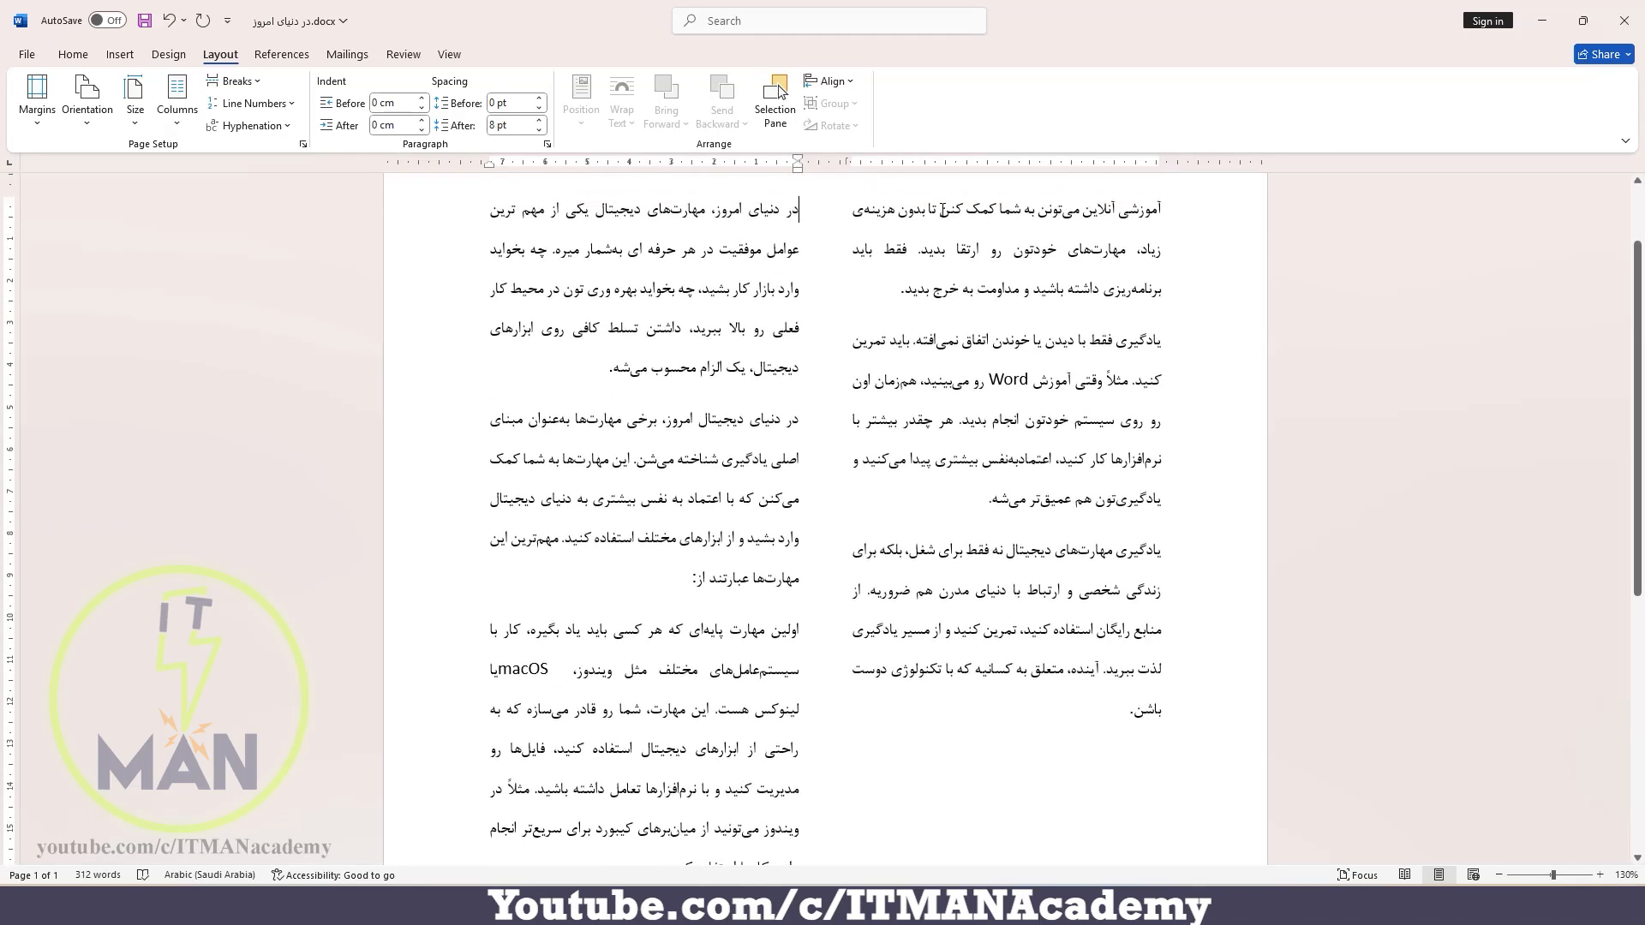
# Arrange the document text in three columns and replace that arrangement with the Left column preset
pyautogui.scroll(1, 949, 376)
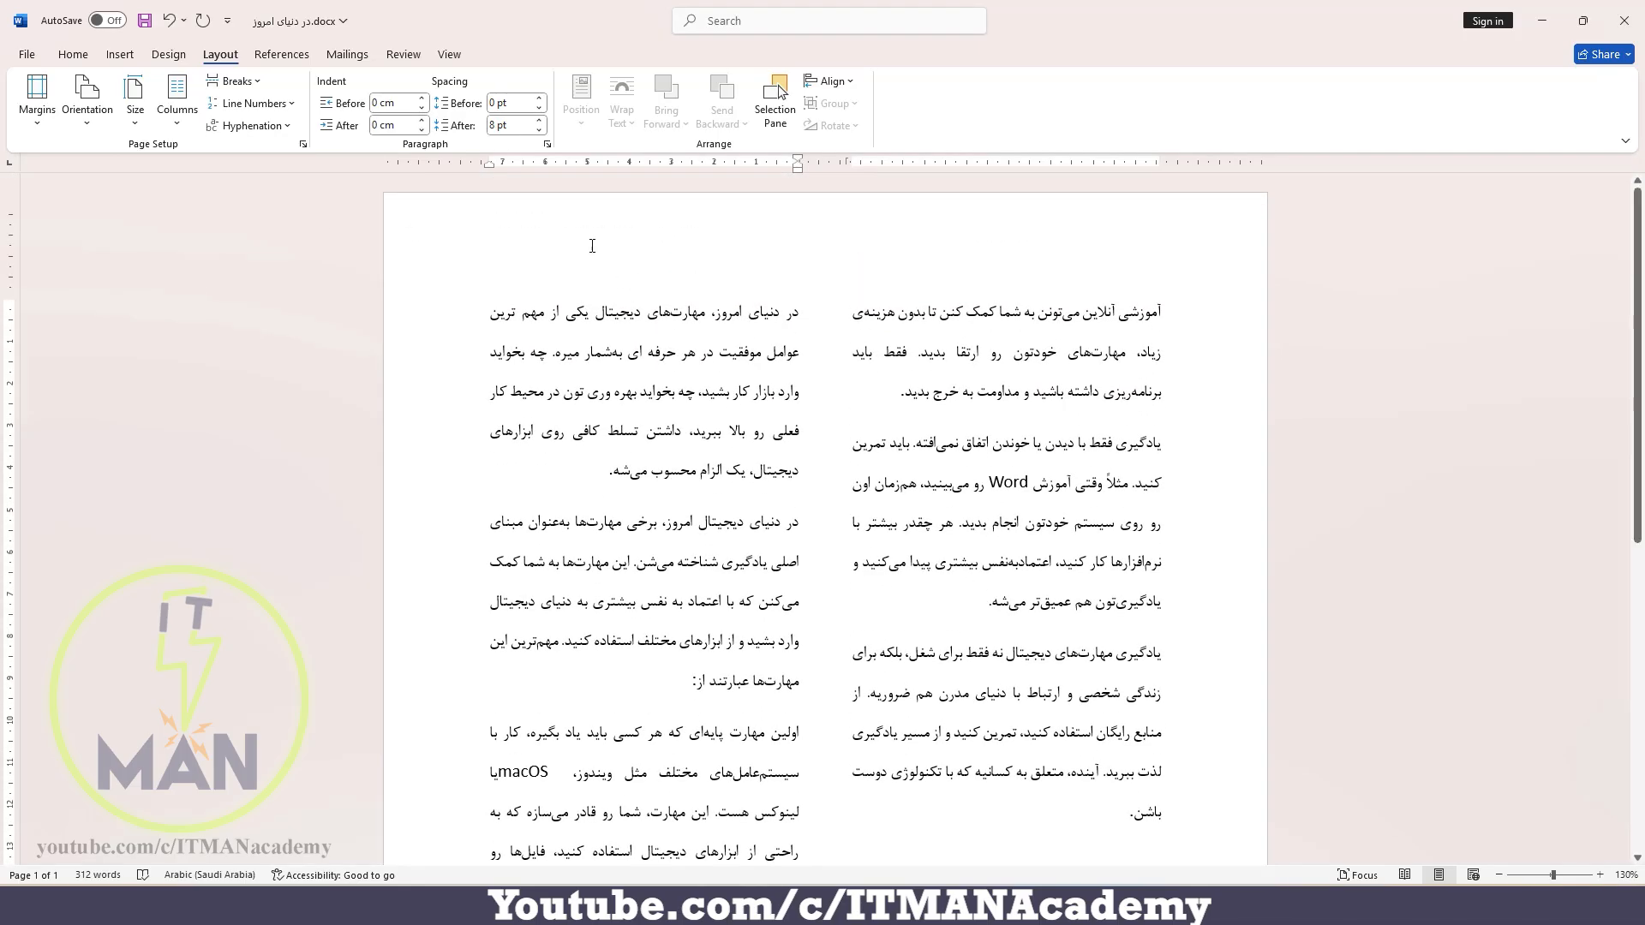
pyautogui.click(178, 98)
pyautogui.click(197, 240)
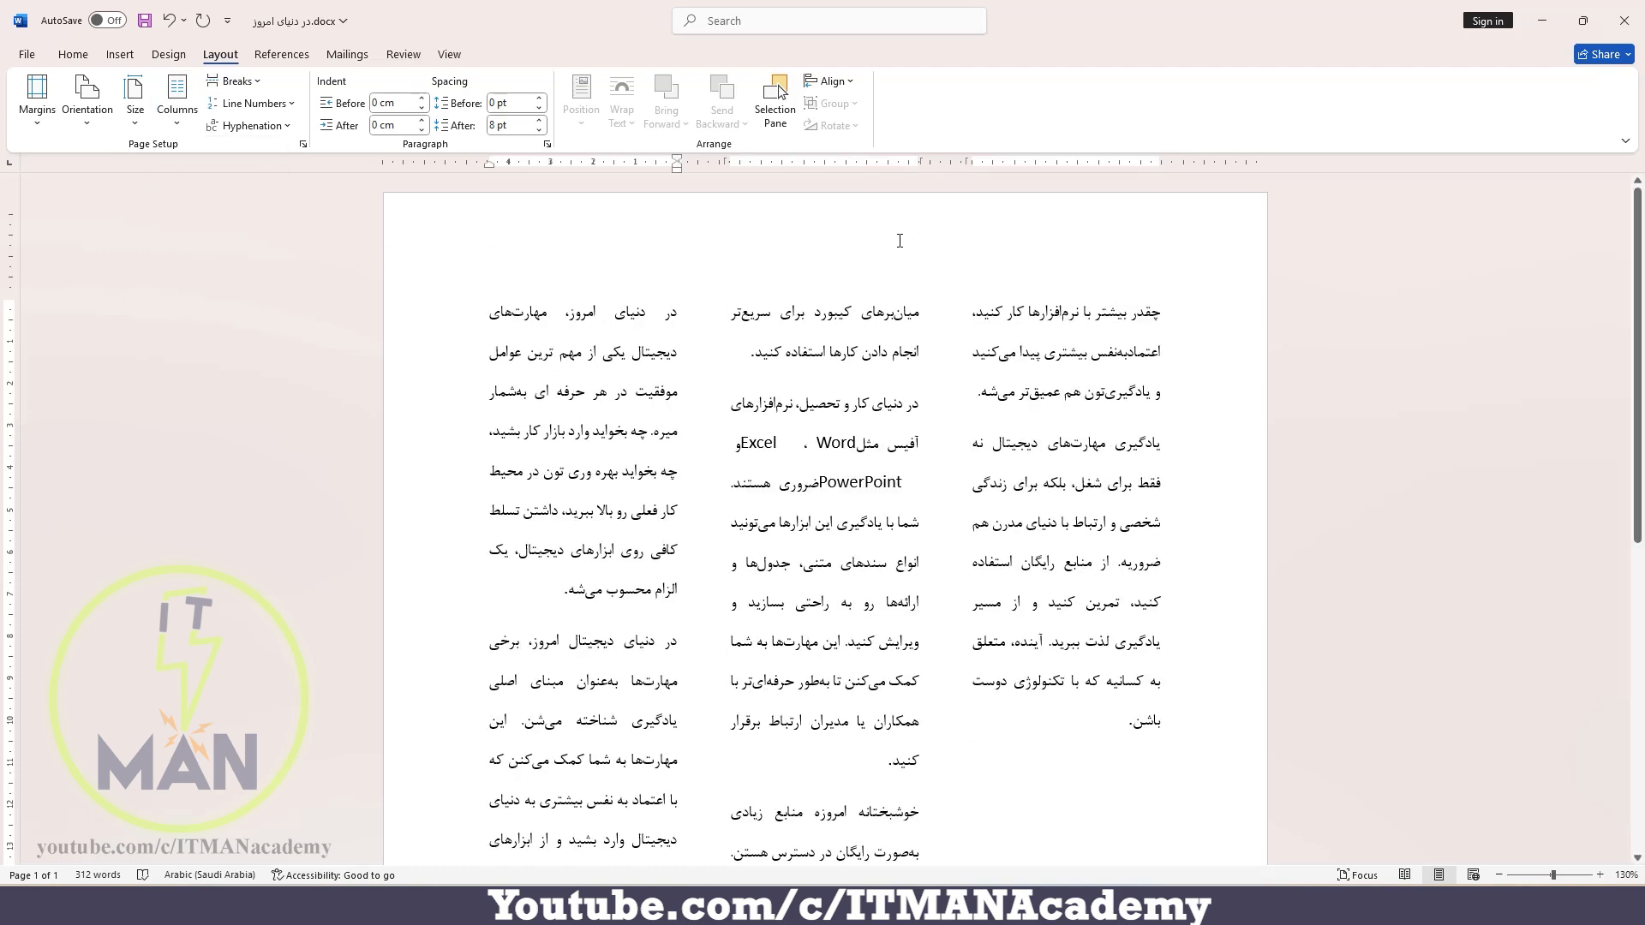
pyautogui.click(193, 117)
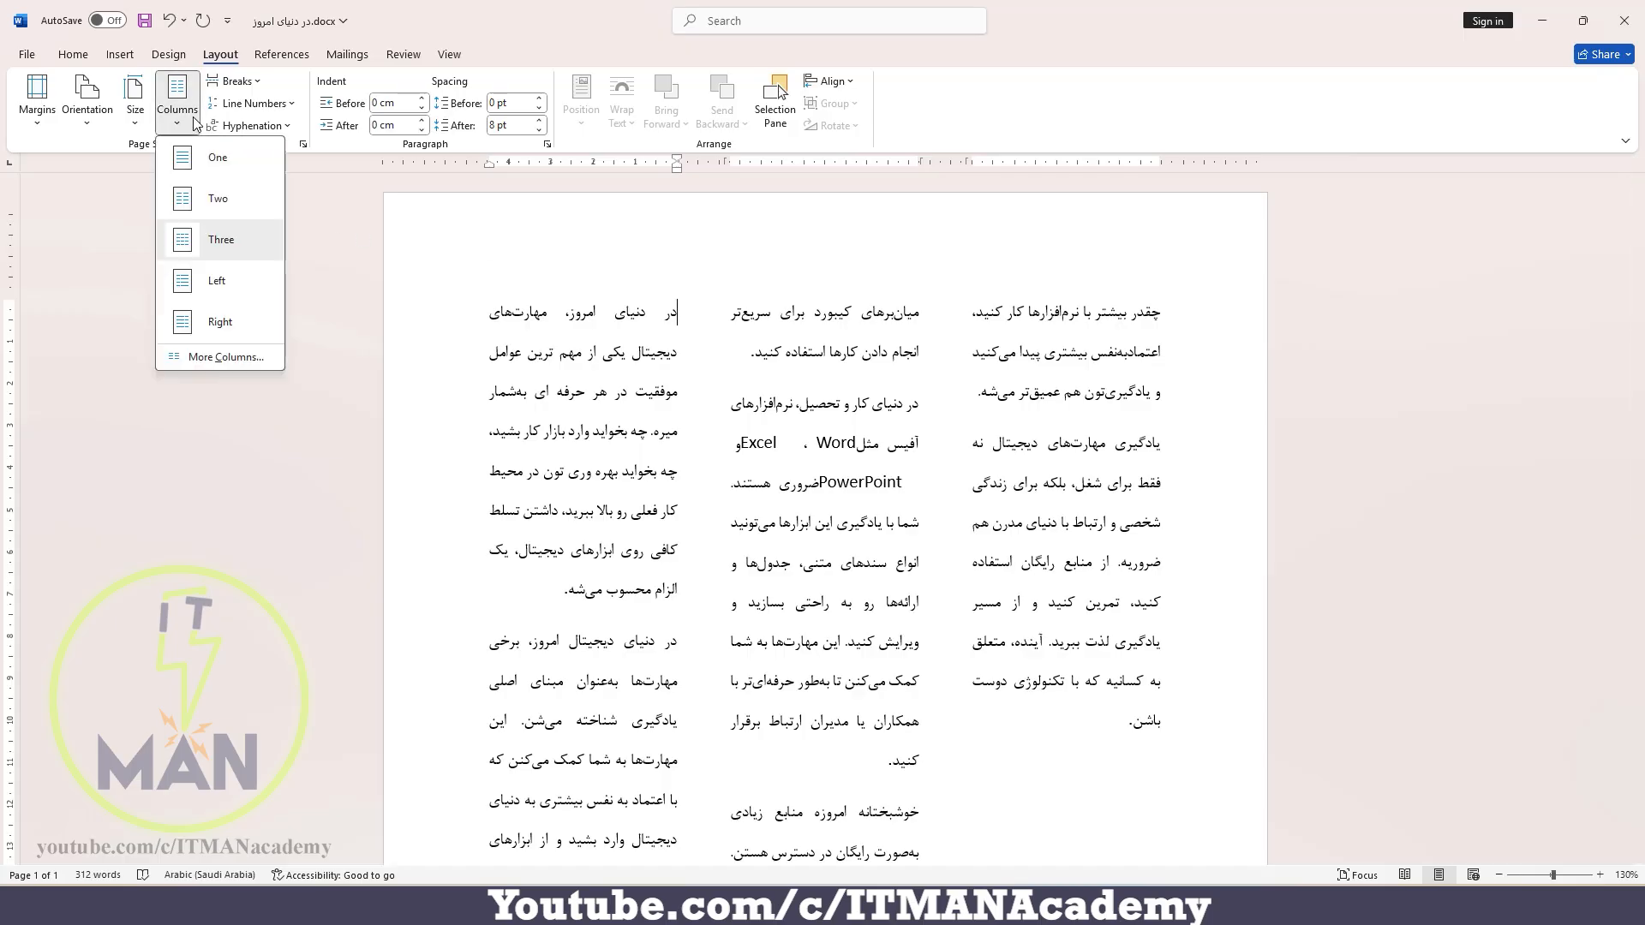
pyautogui.click(216, 286)
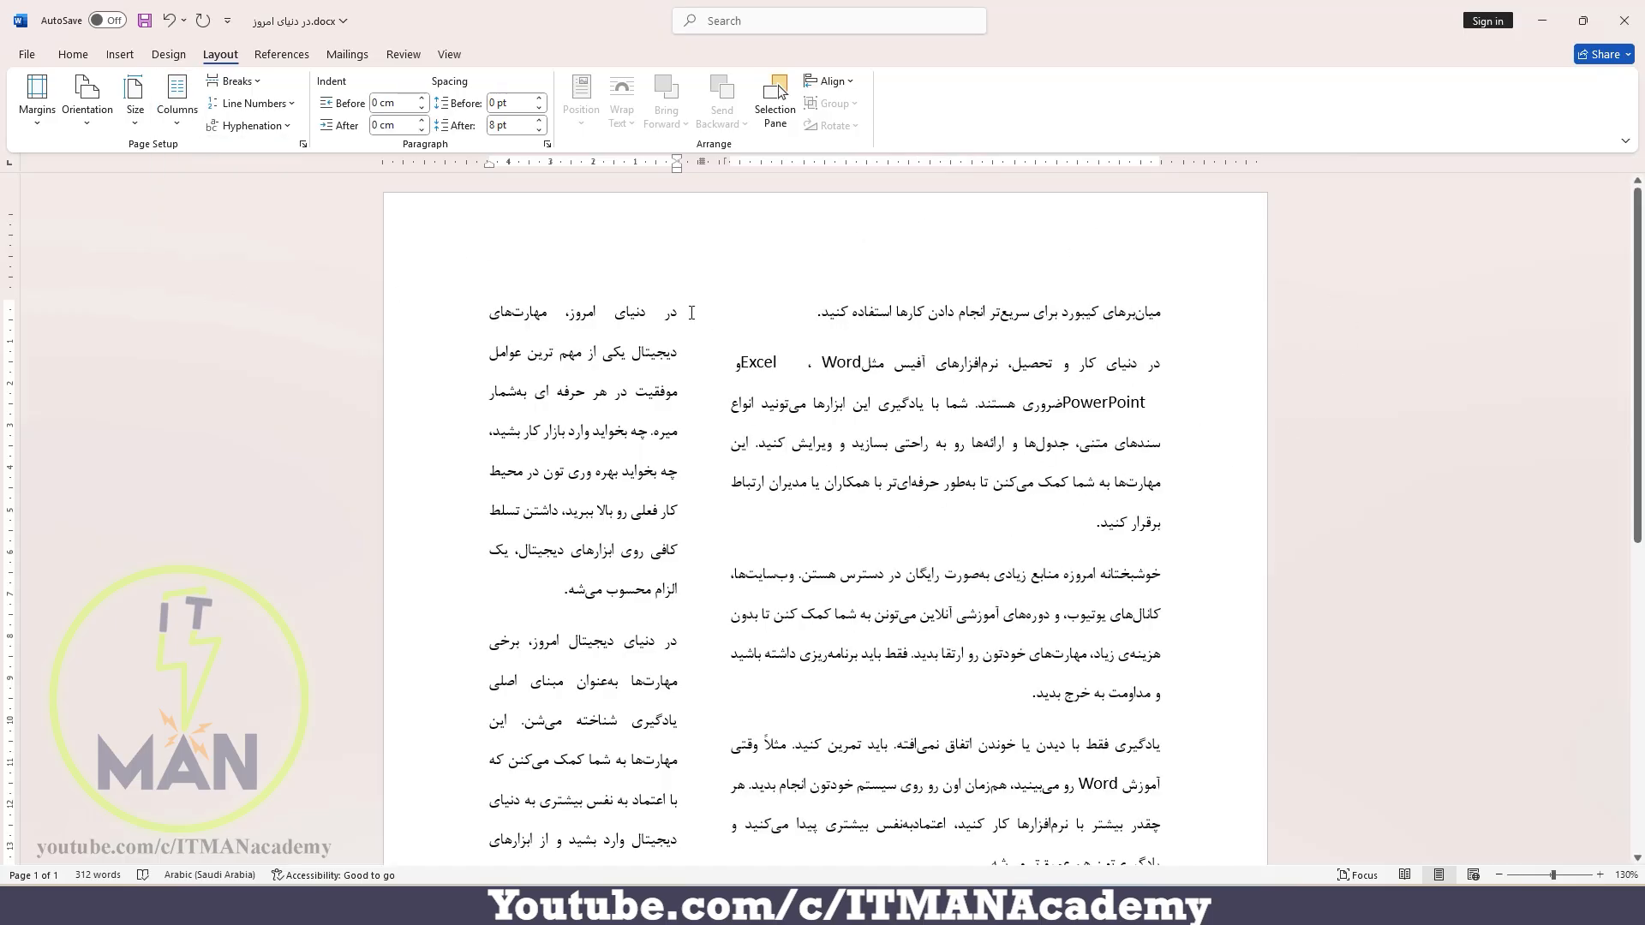
# Switch the document back to two equal columns and review how the text flows from one column into the other
pyautogui.click(177, 101)
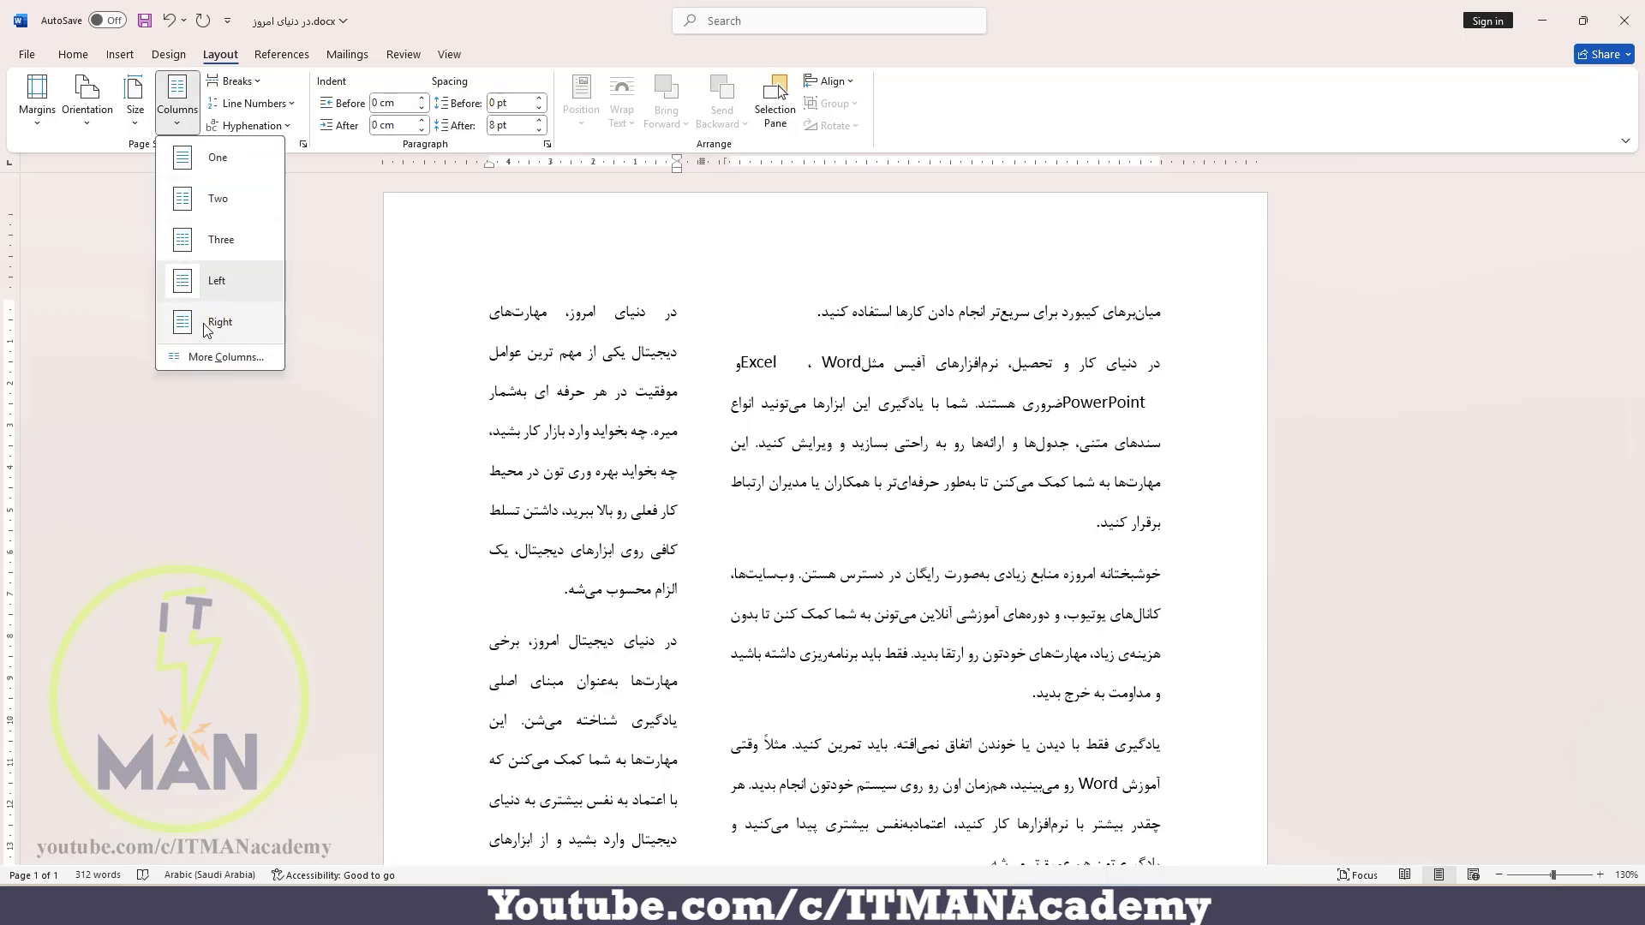
pyautogui.click(197, 199)
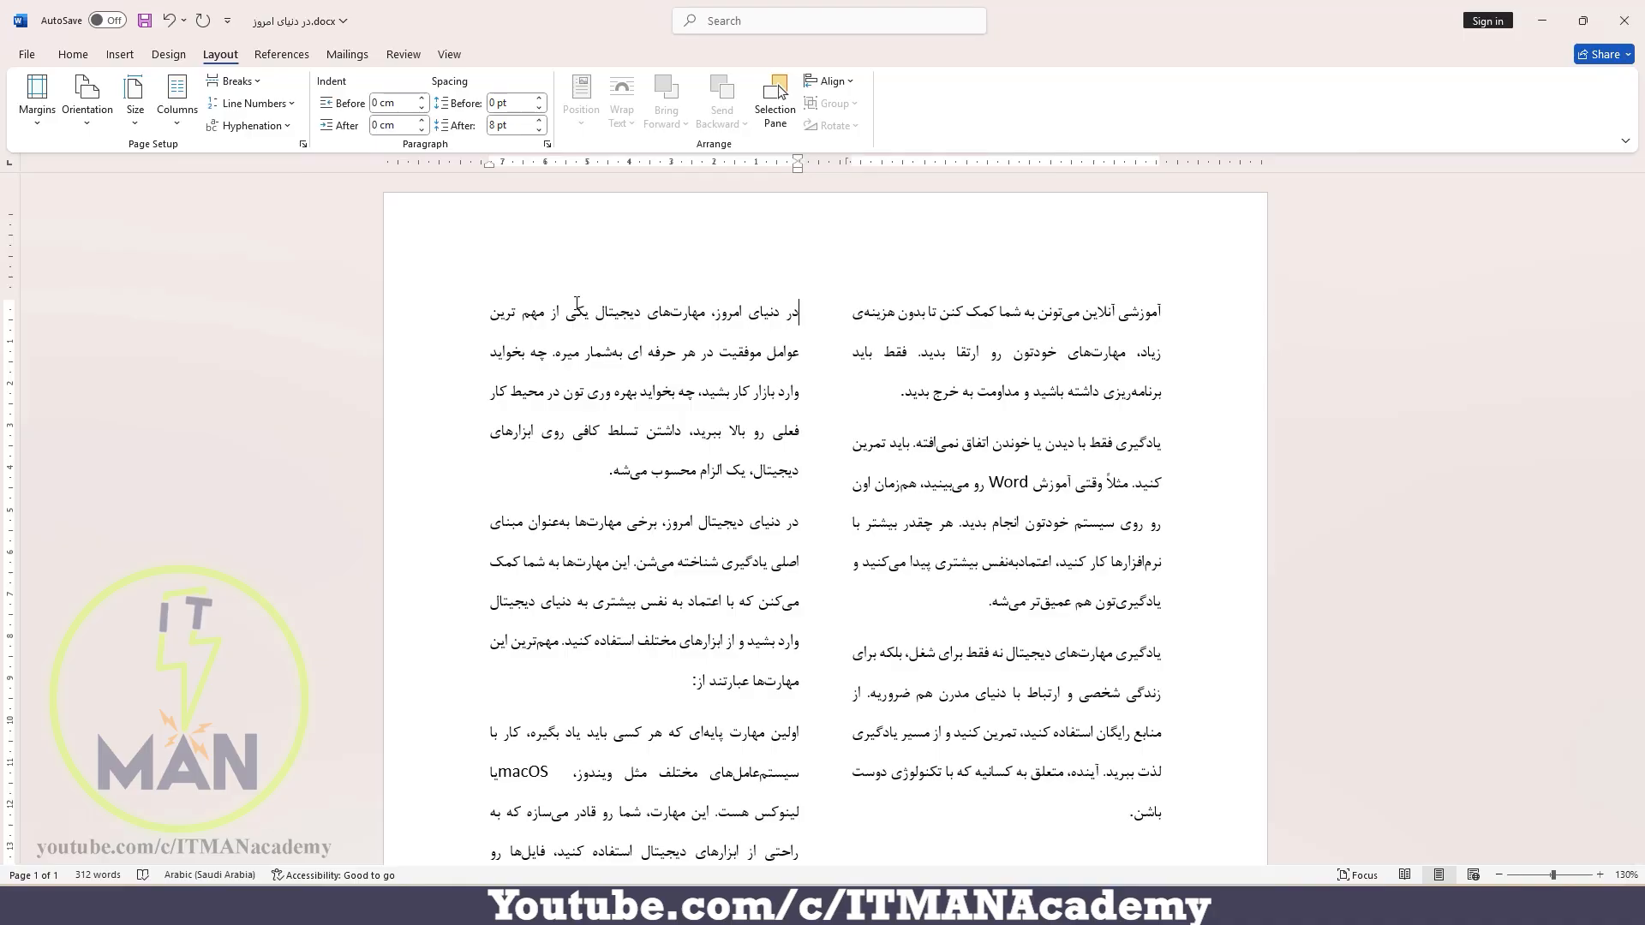
pyautogui.scroll(-3, 576, 304)
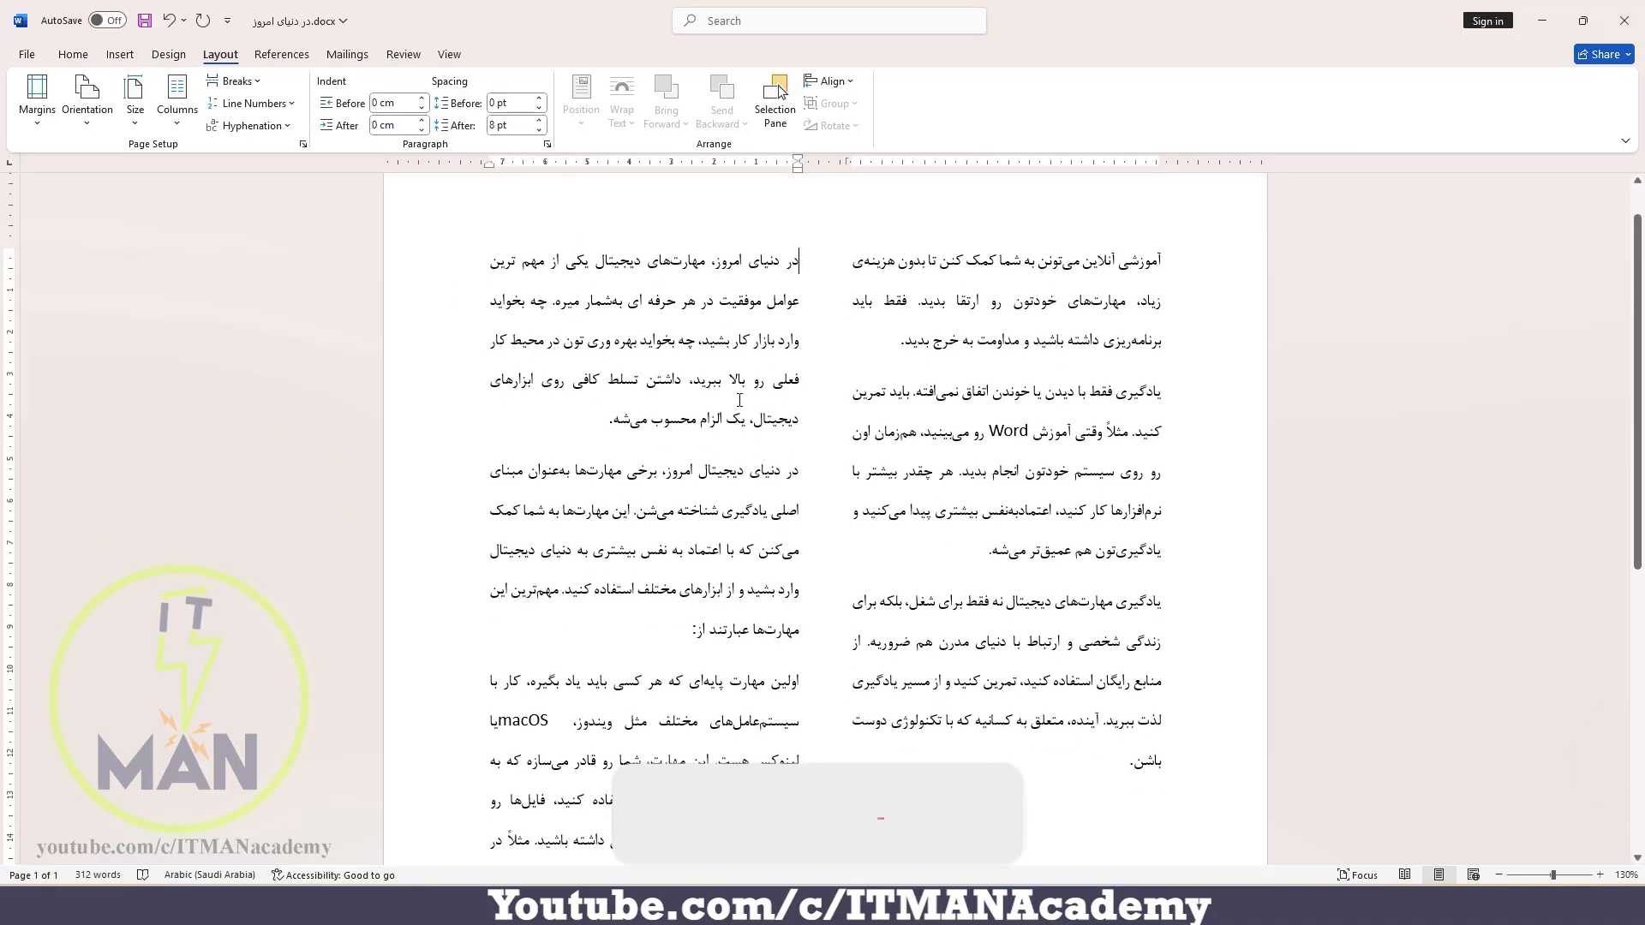
pyautogui.scroll(-1, 592, 436)
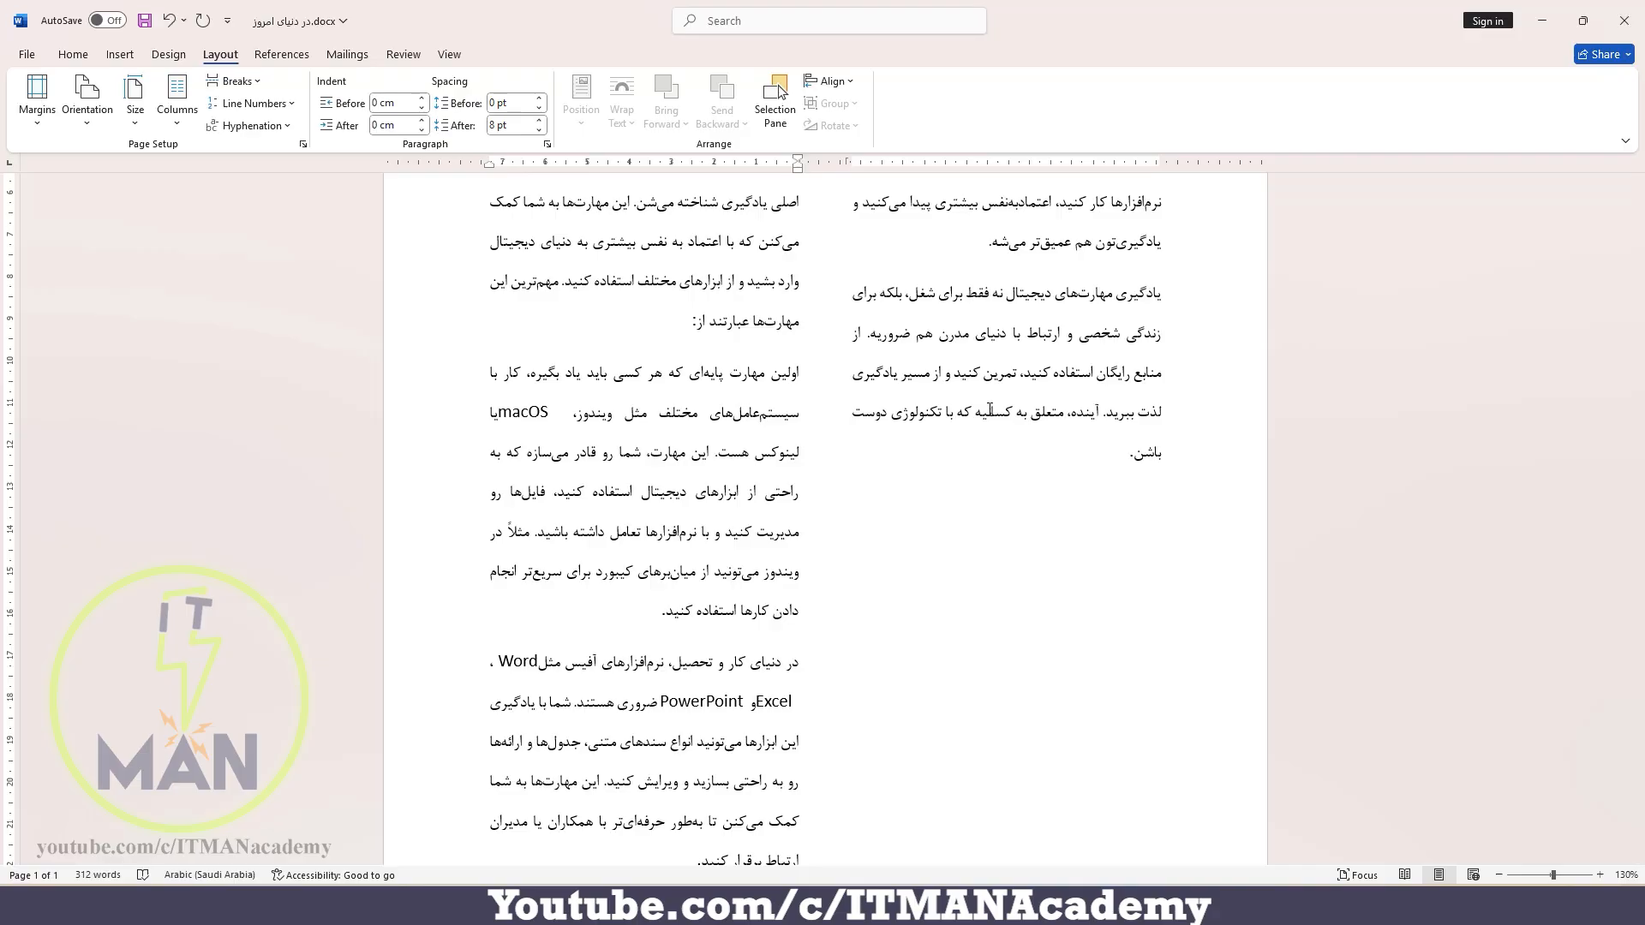
pyautogui.scroll(8, 990, 410)
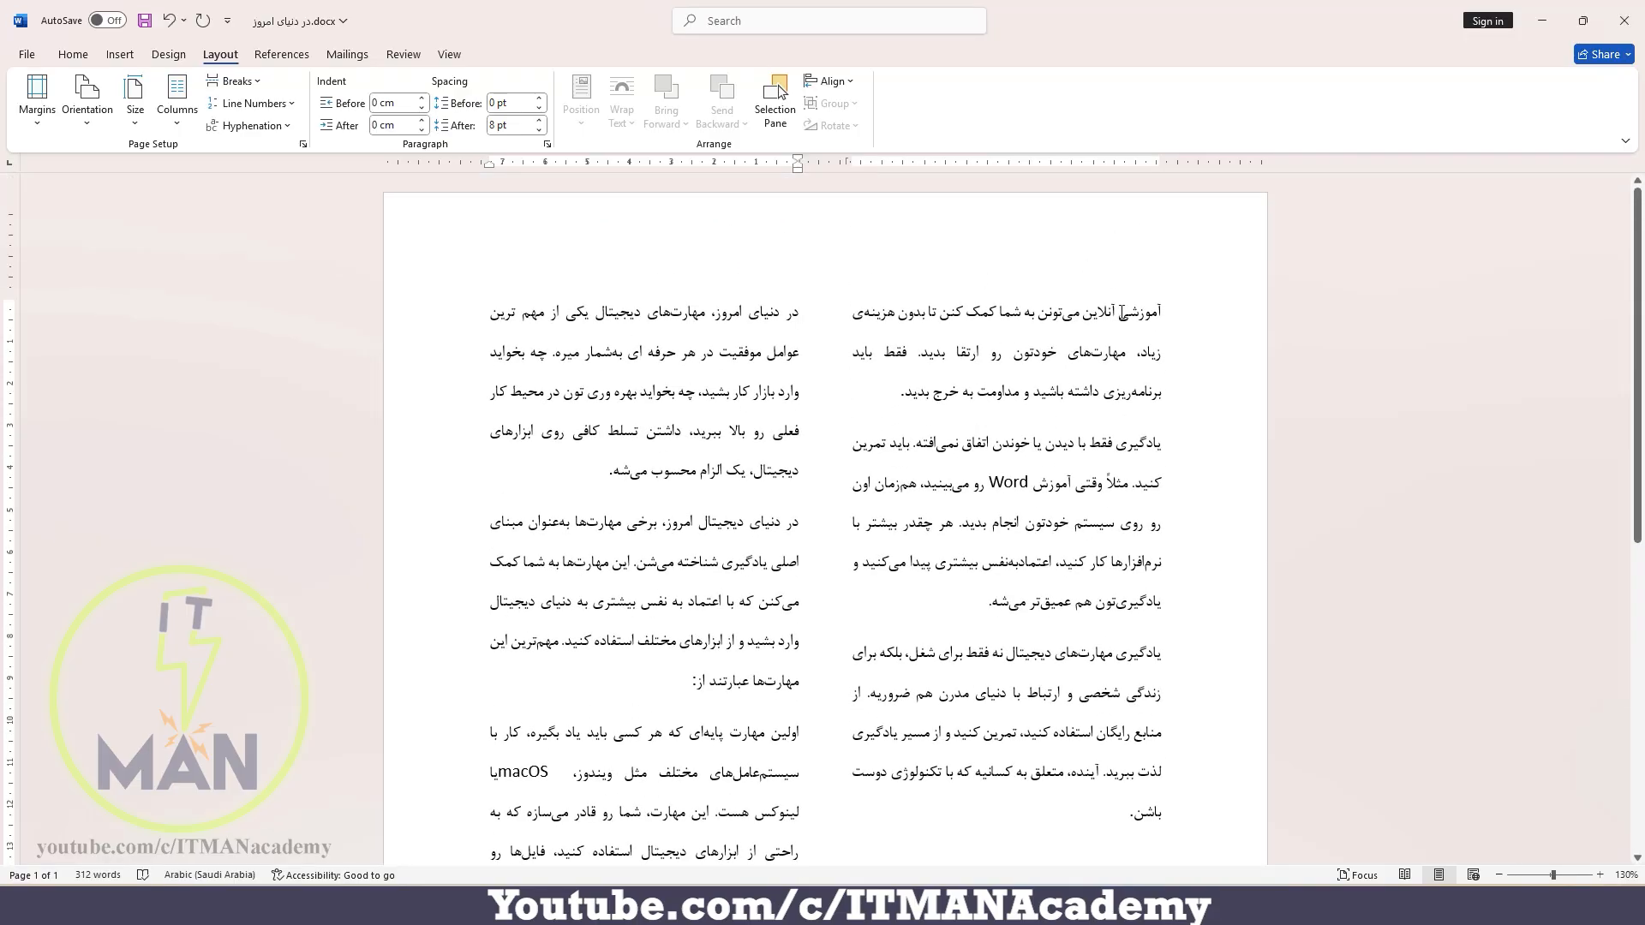
pyautogui.scroll(-8, 830, 632)
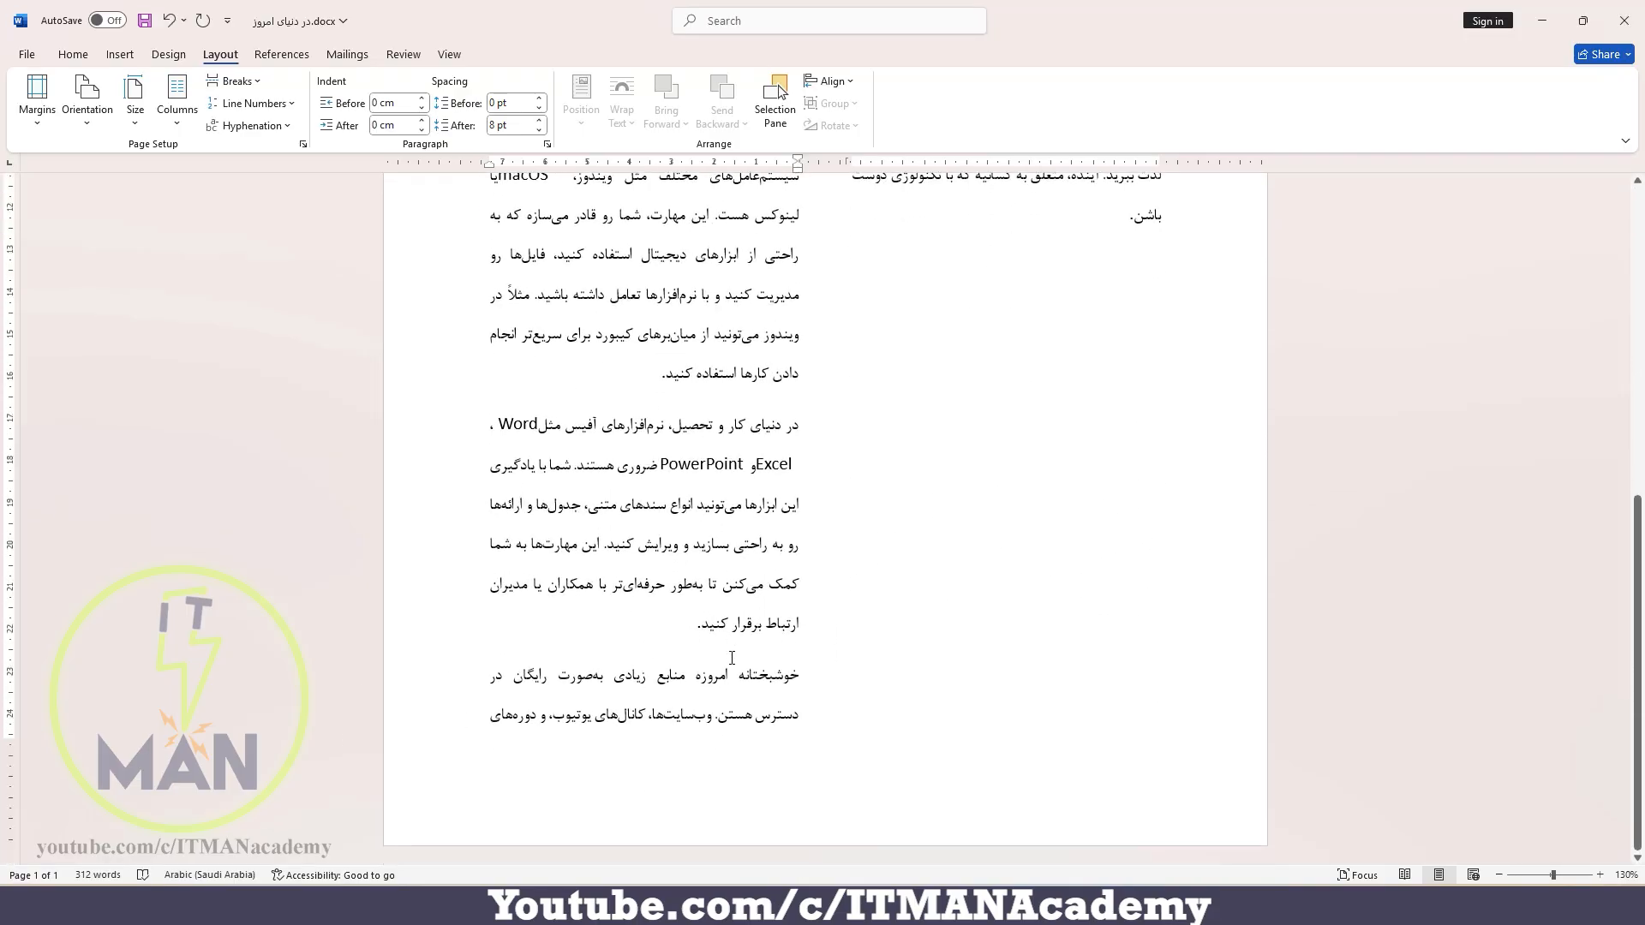
pyautogui.scroll(8, 732, 658)
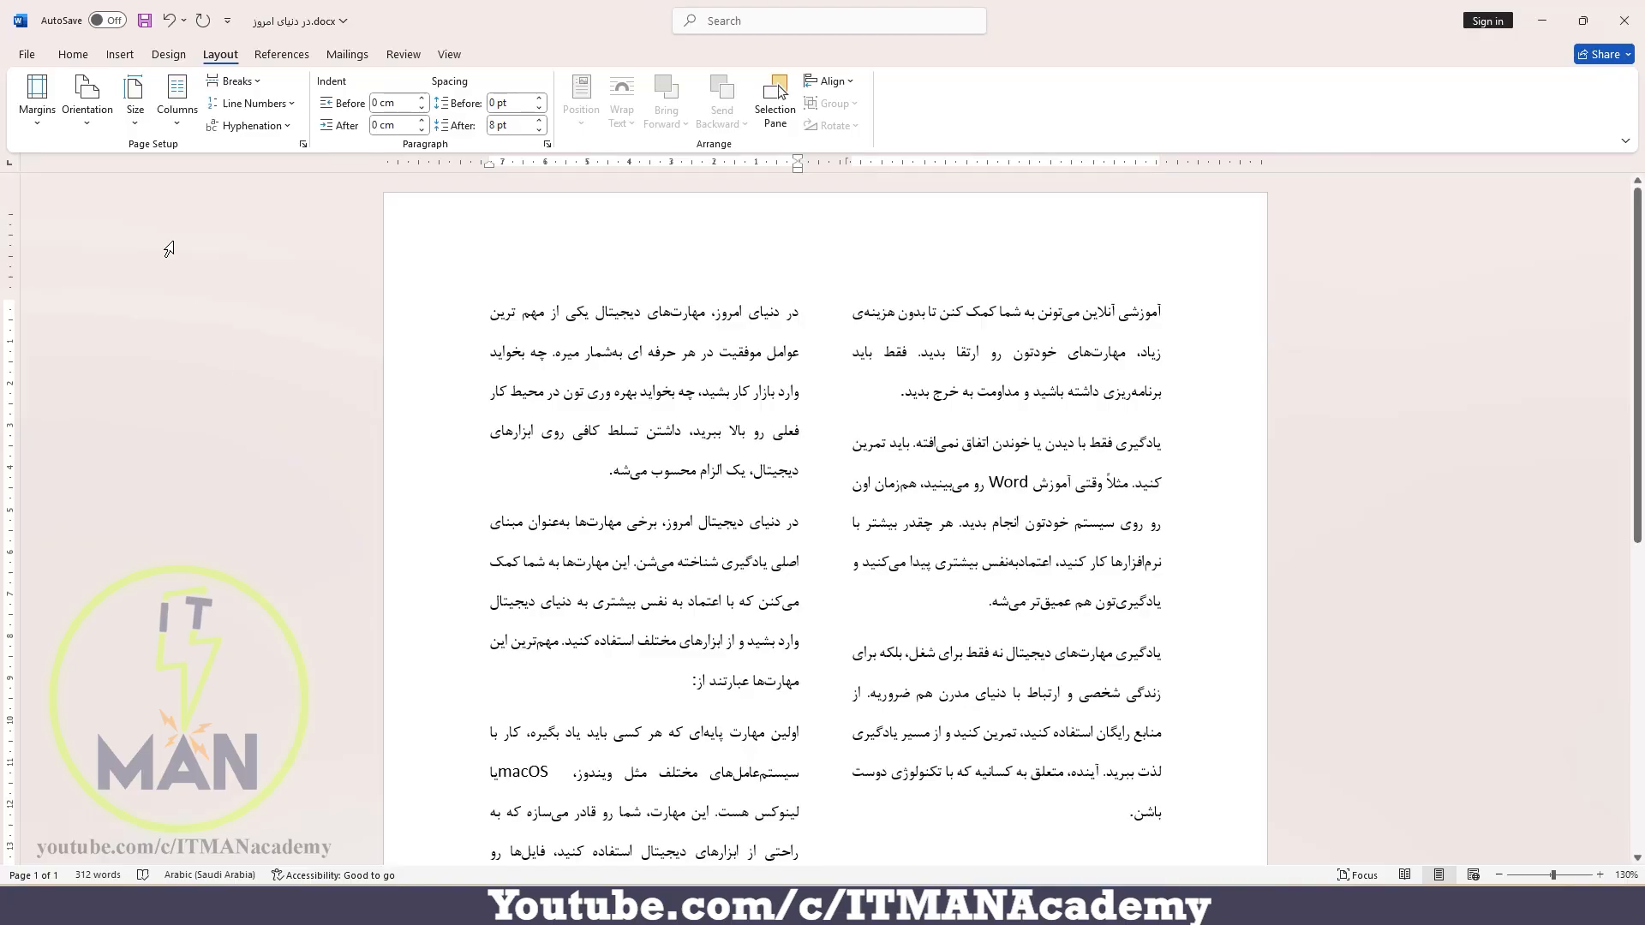
# In the detailed column settings, raise the number of columns to 12 and reset it with the Two preset
pyautogui.click(178, 98)
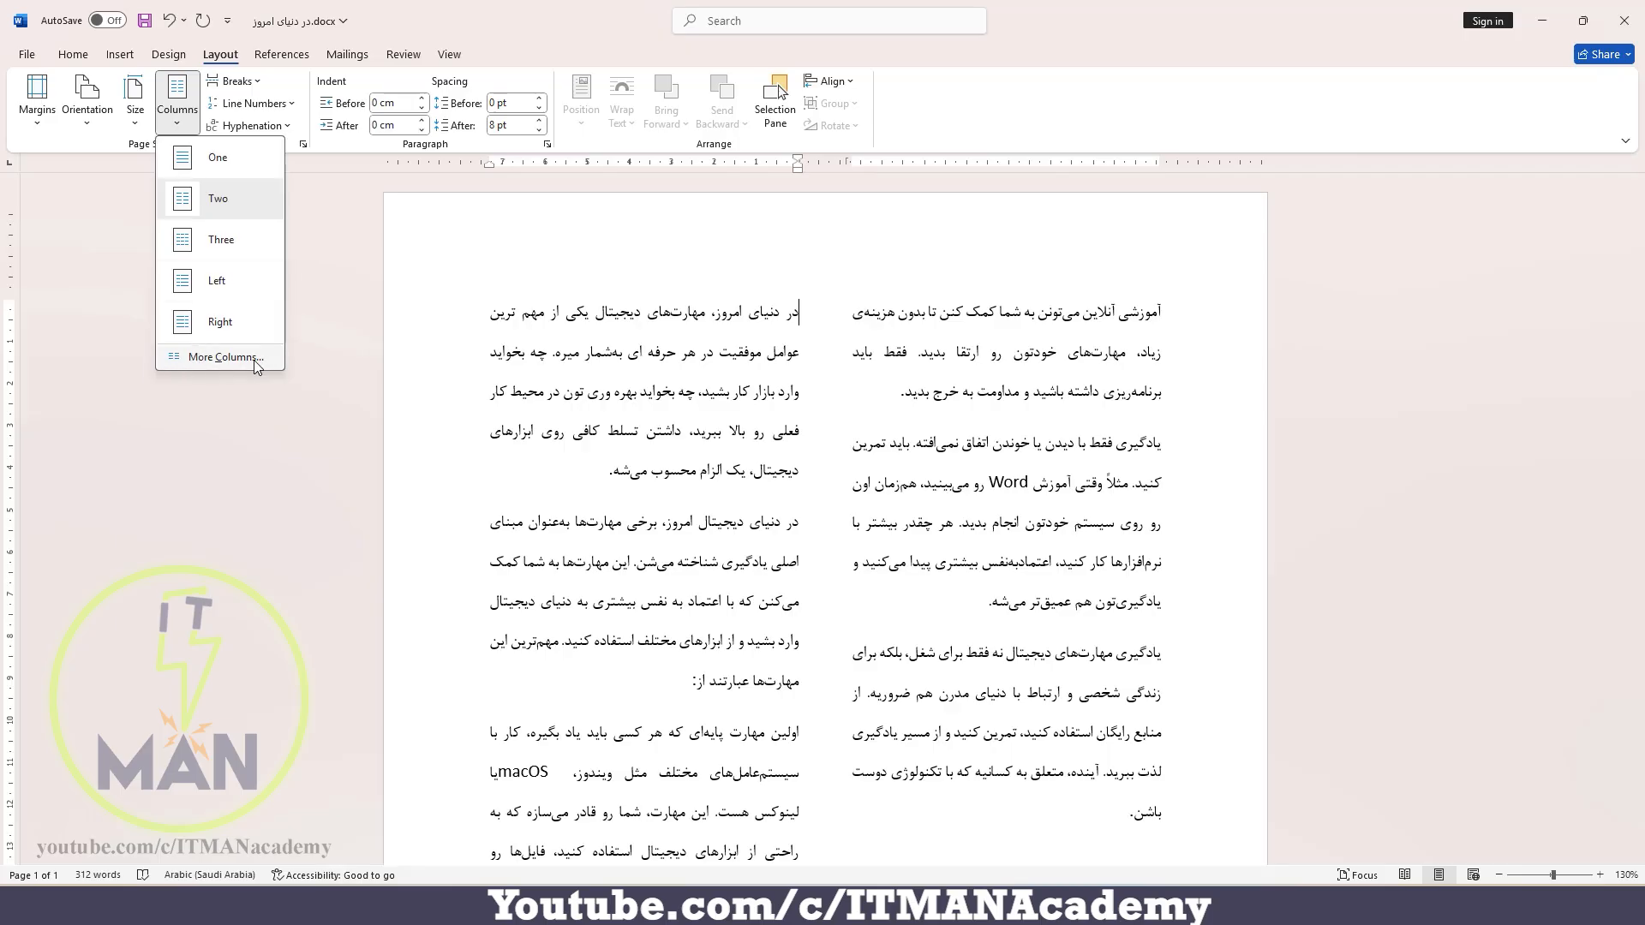
pyautogui.click(190, 358)
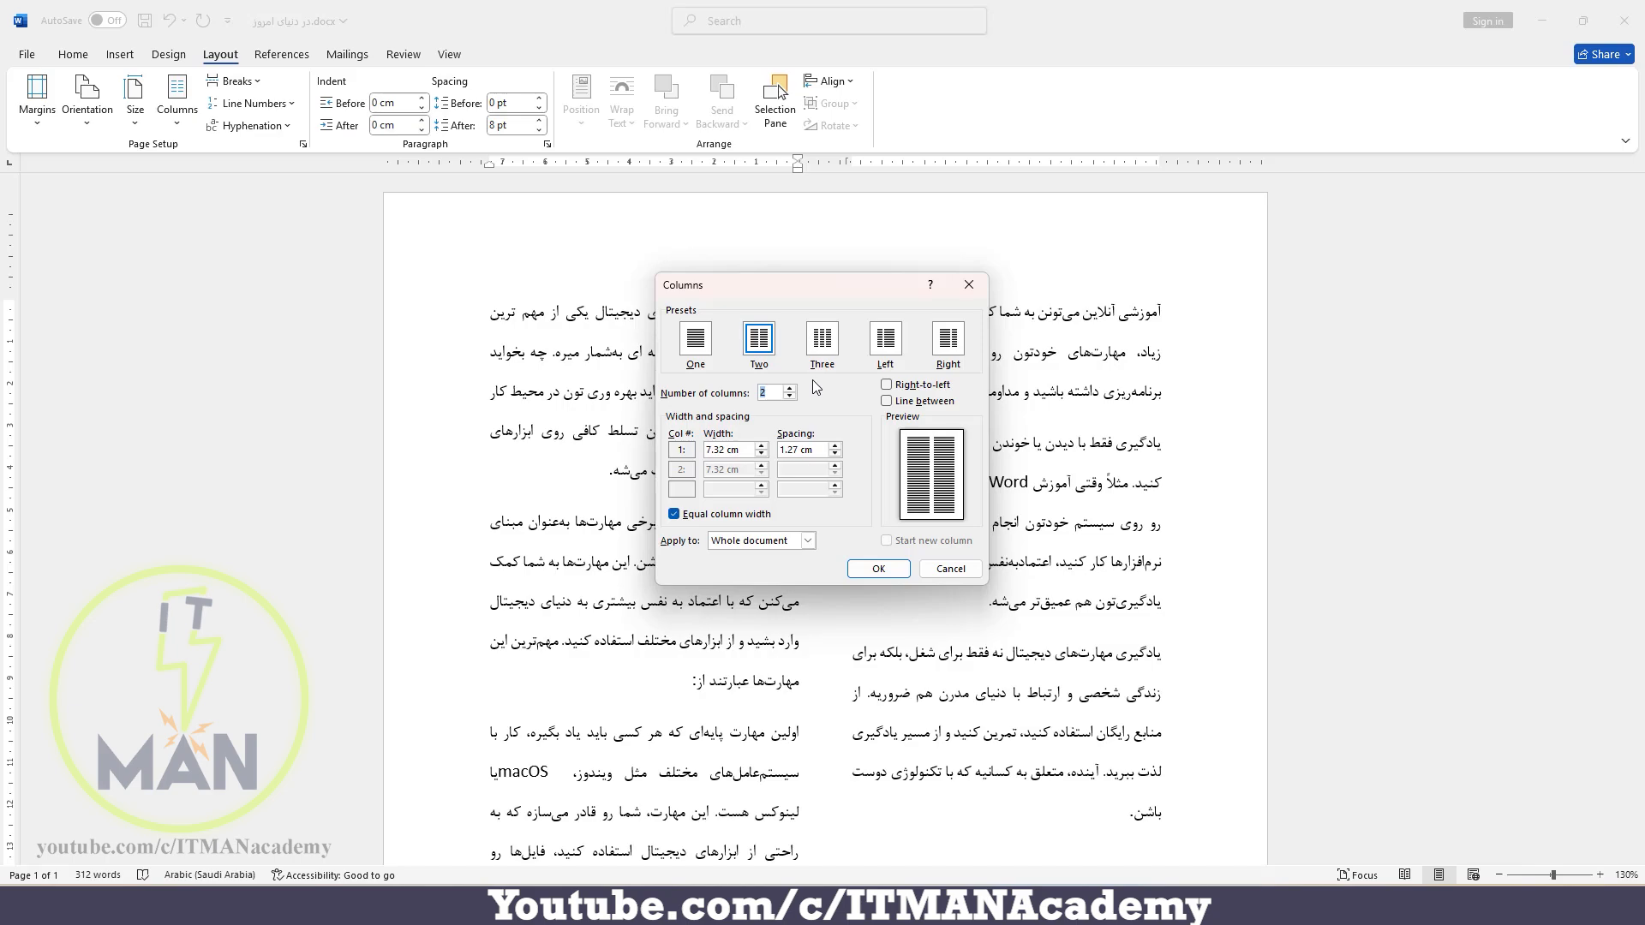
pyautogui.click(790, 389)
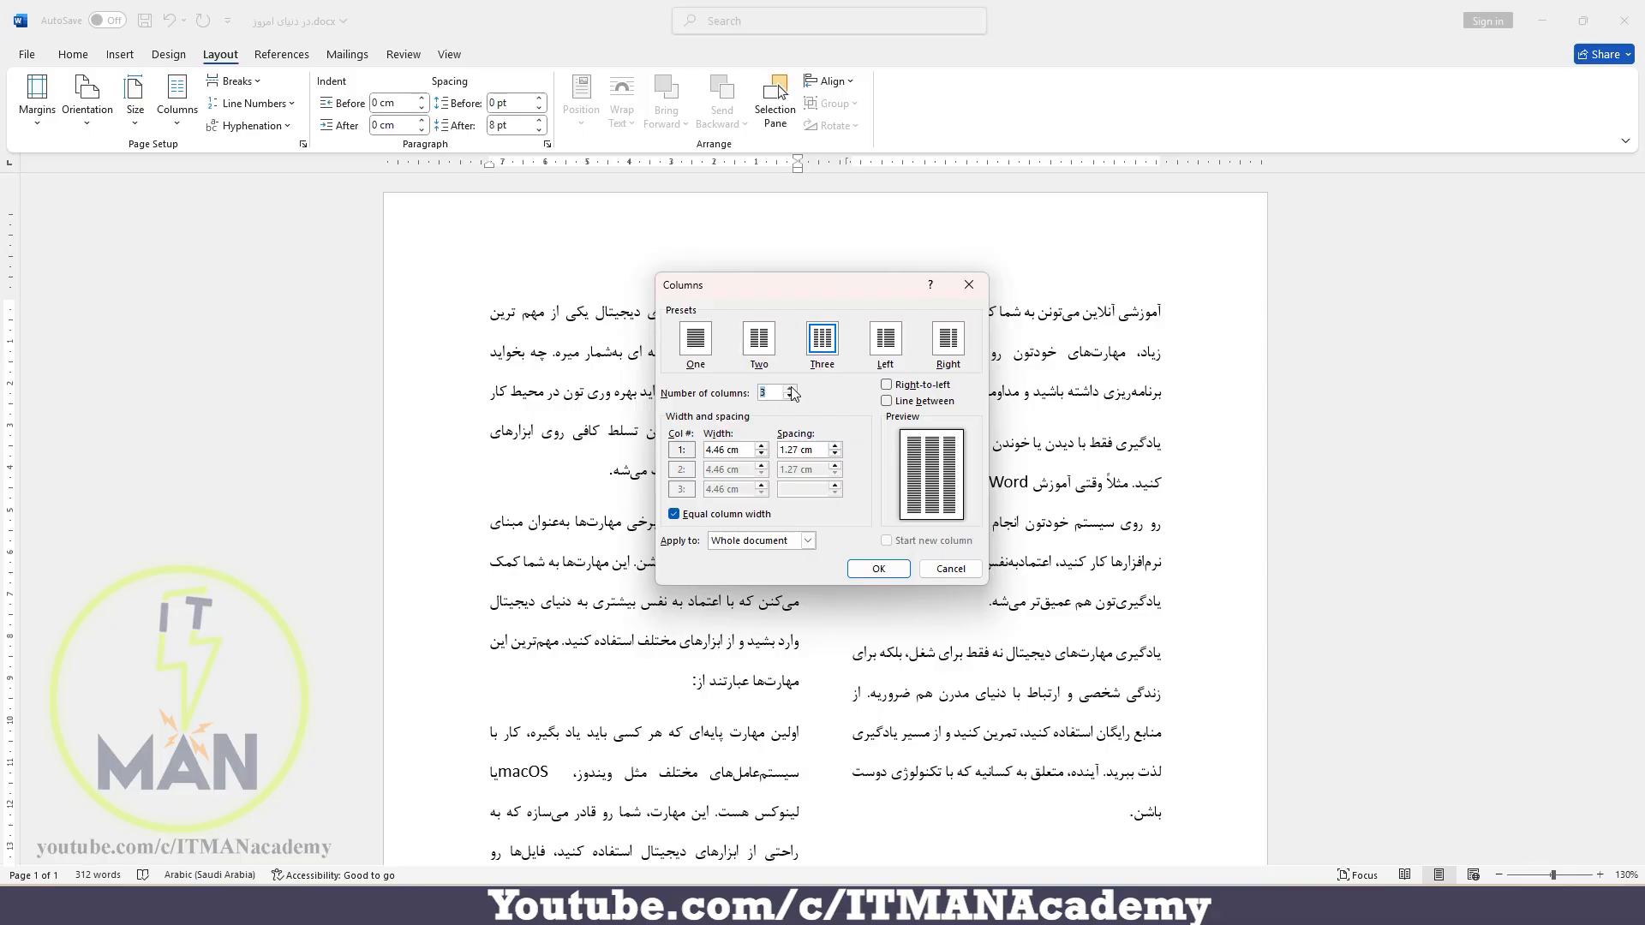
pyautogui.click(791, 389)
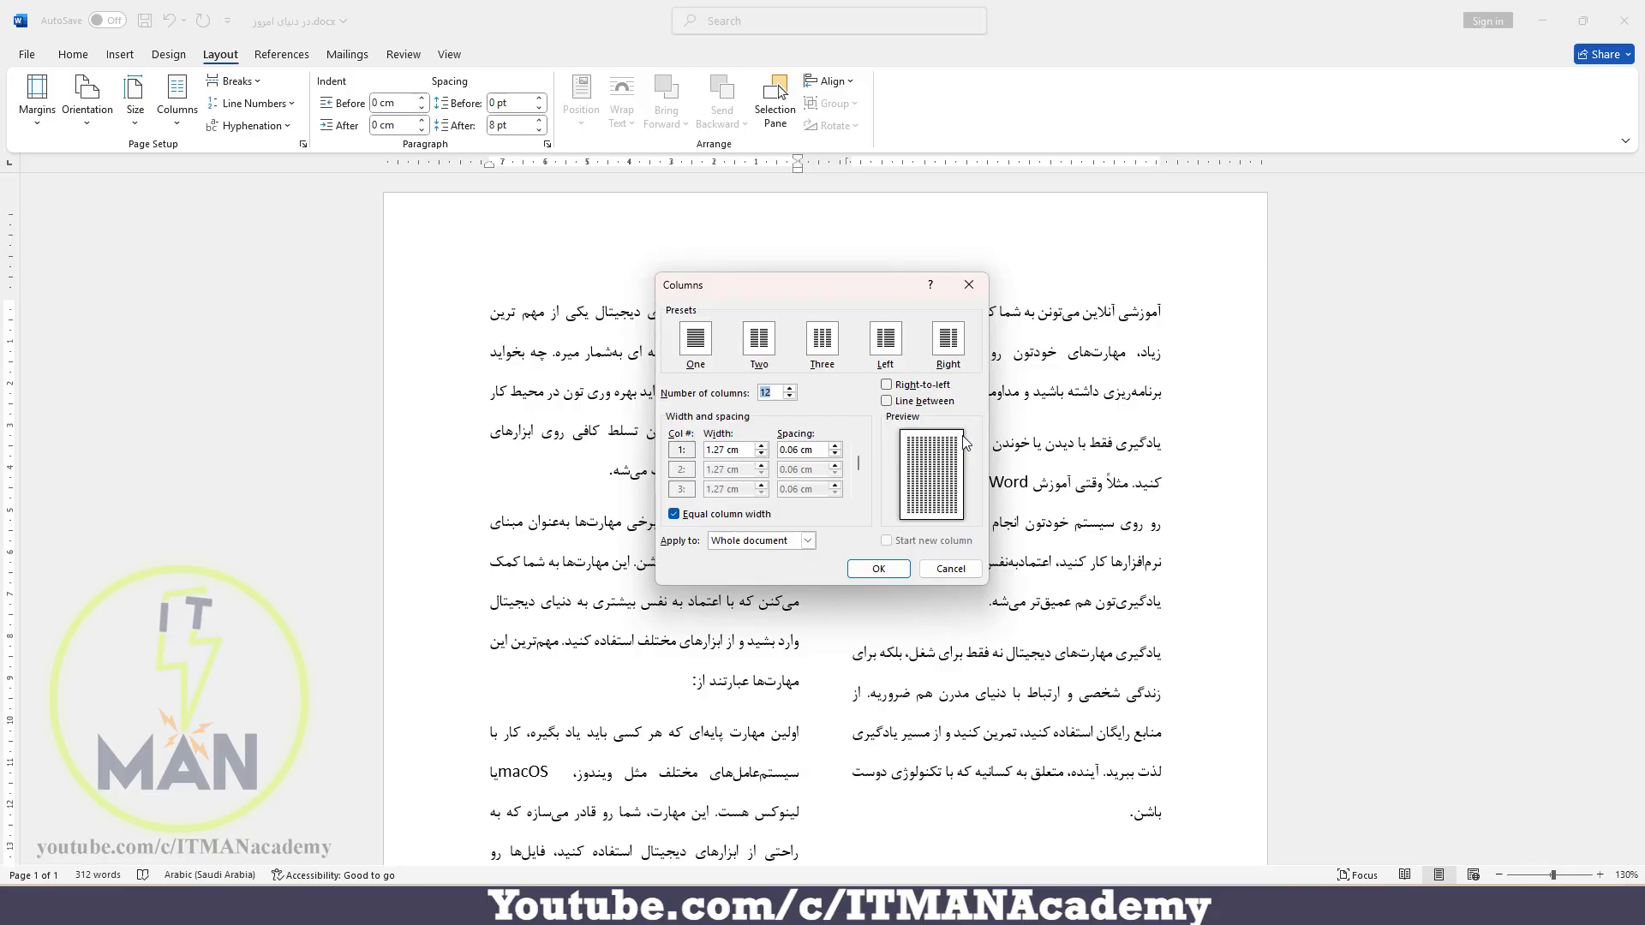
pyautogui.click(759, 339)
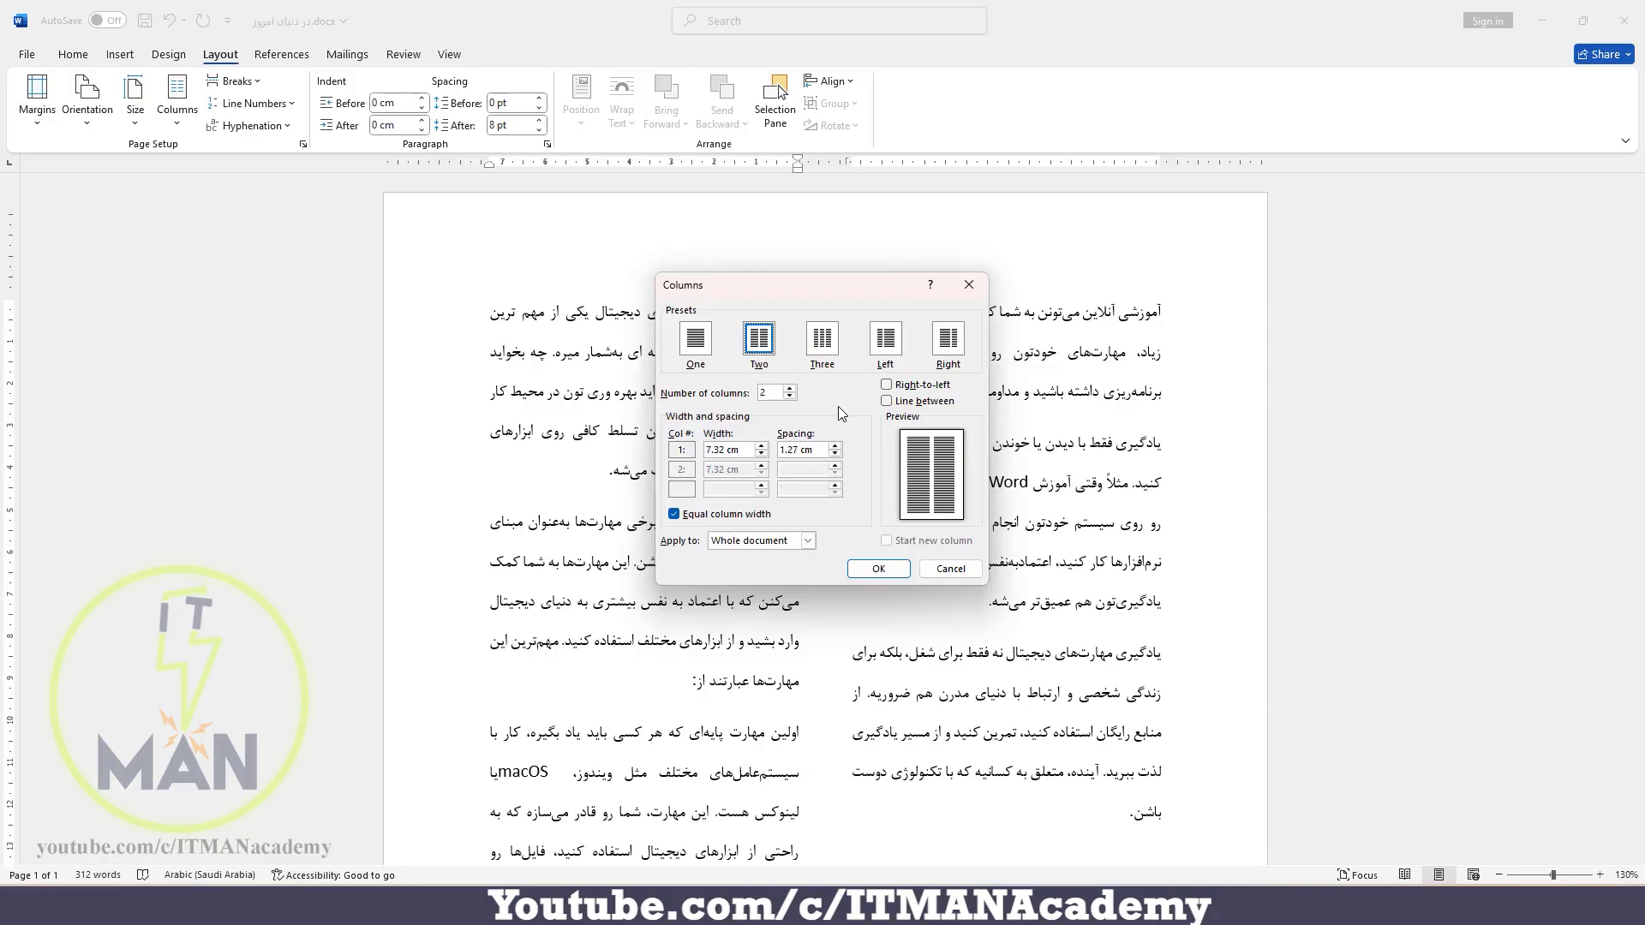
# Set the two columns to run right-to-left across the whole document and review the page
pyautogui.click(939, 388)
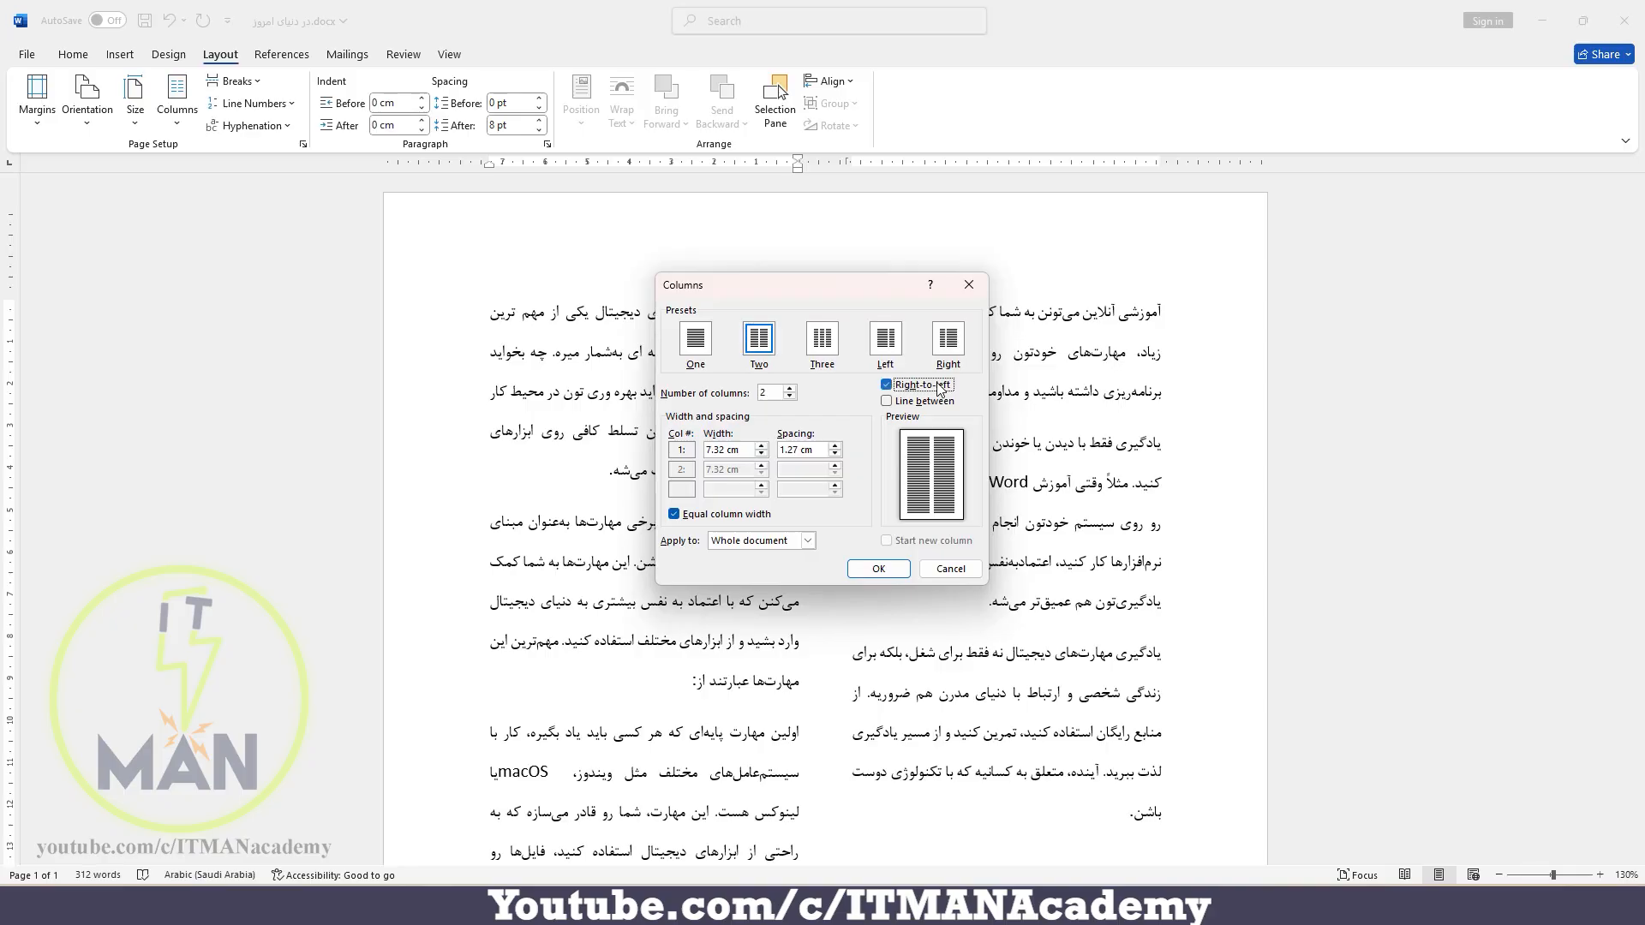
pyautogui.click(877, 569)
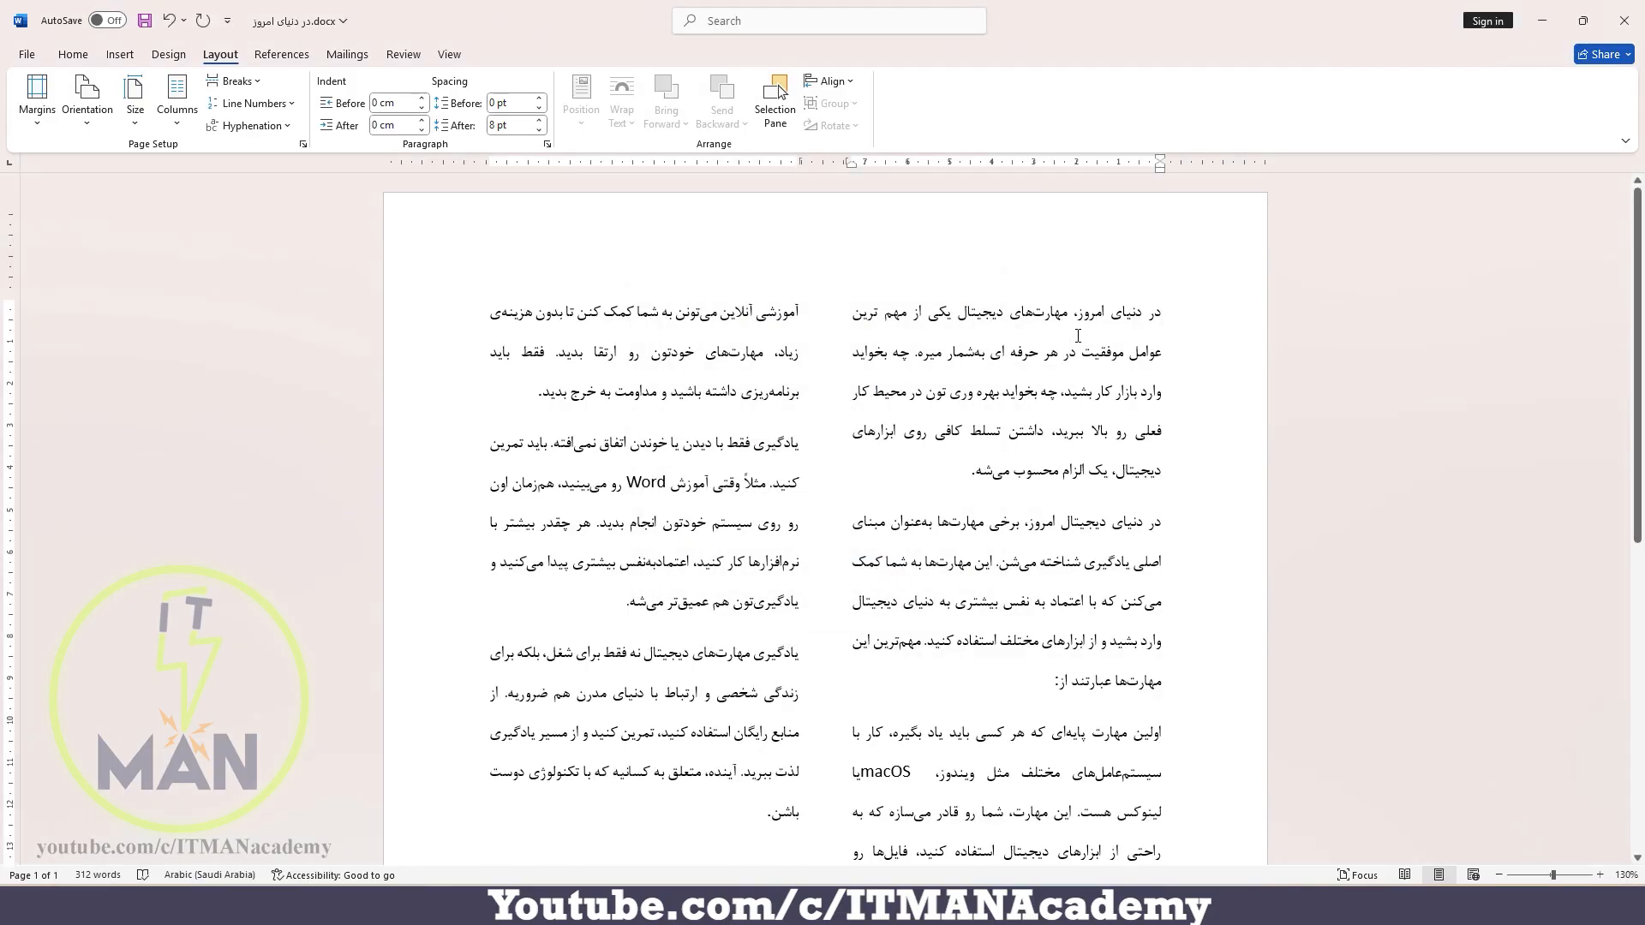
pyautogui.scroll(-6, 1078, 336)
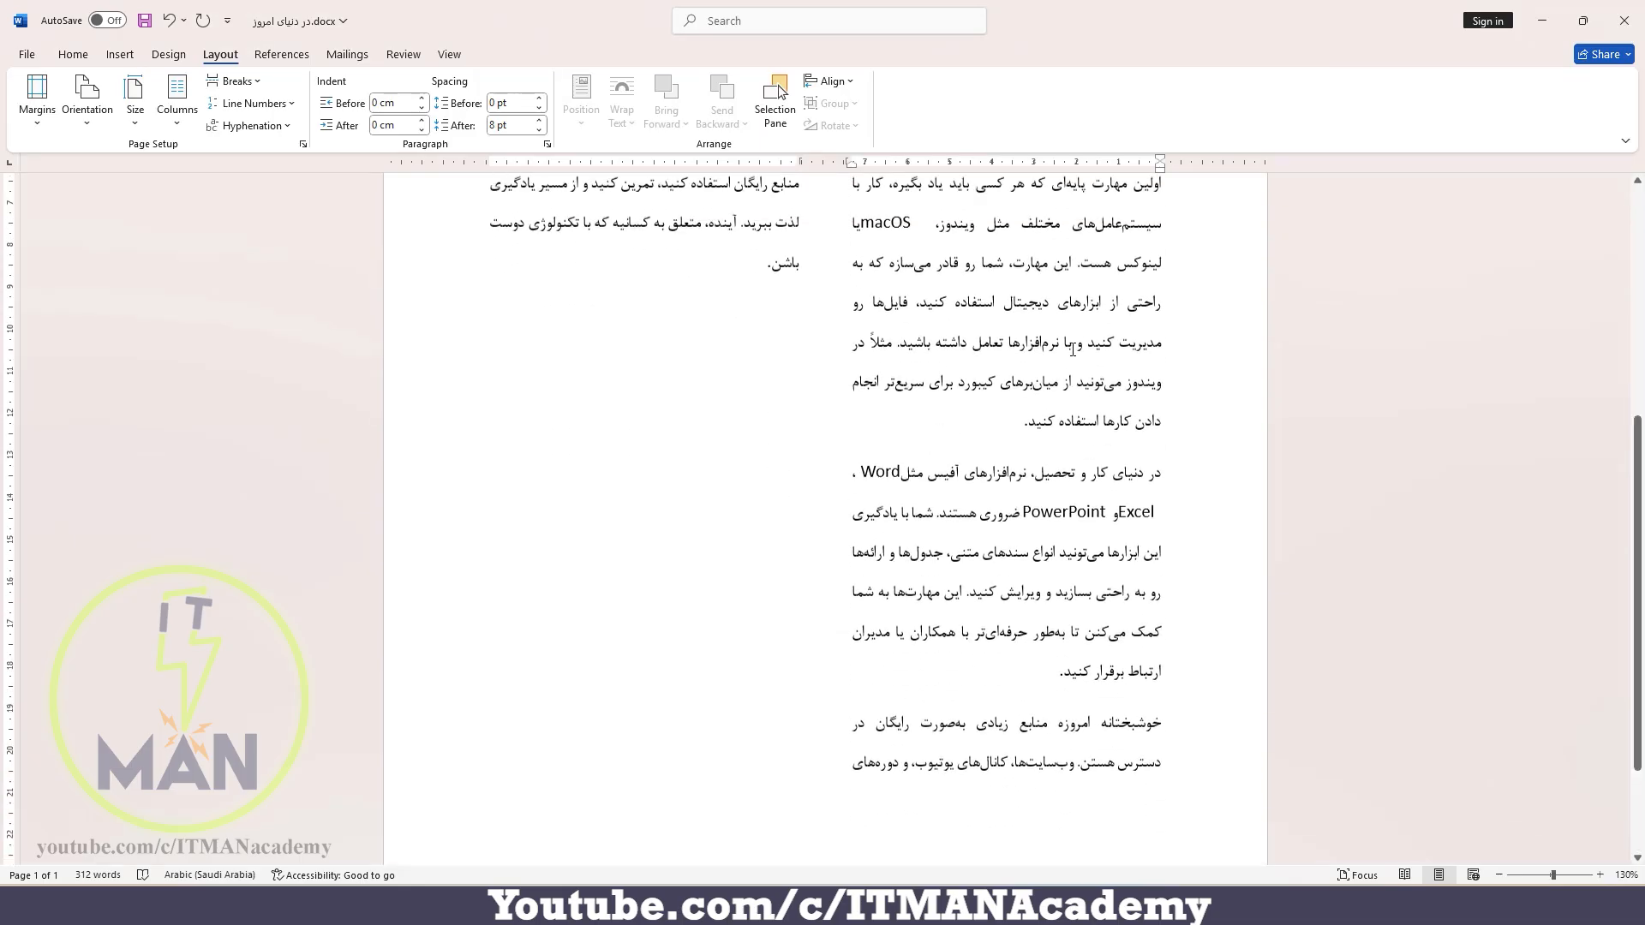
pyautogui.scroll(5, 1073, 351)
pyautogui.scroll(1, 1073, 350)
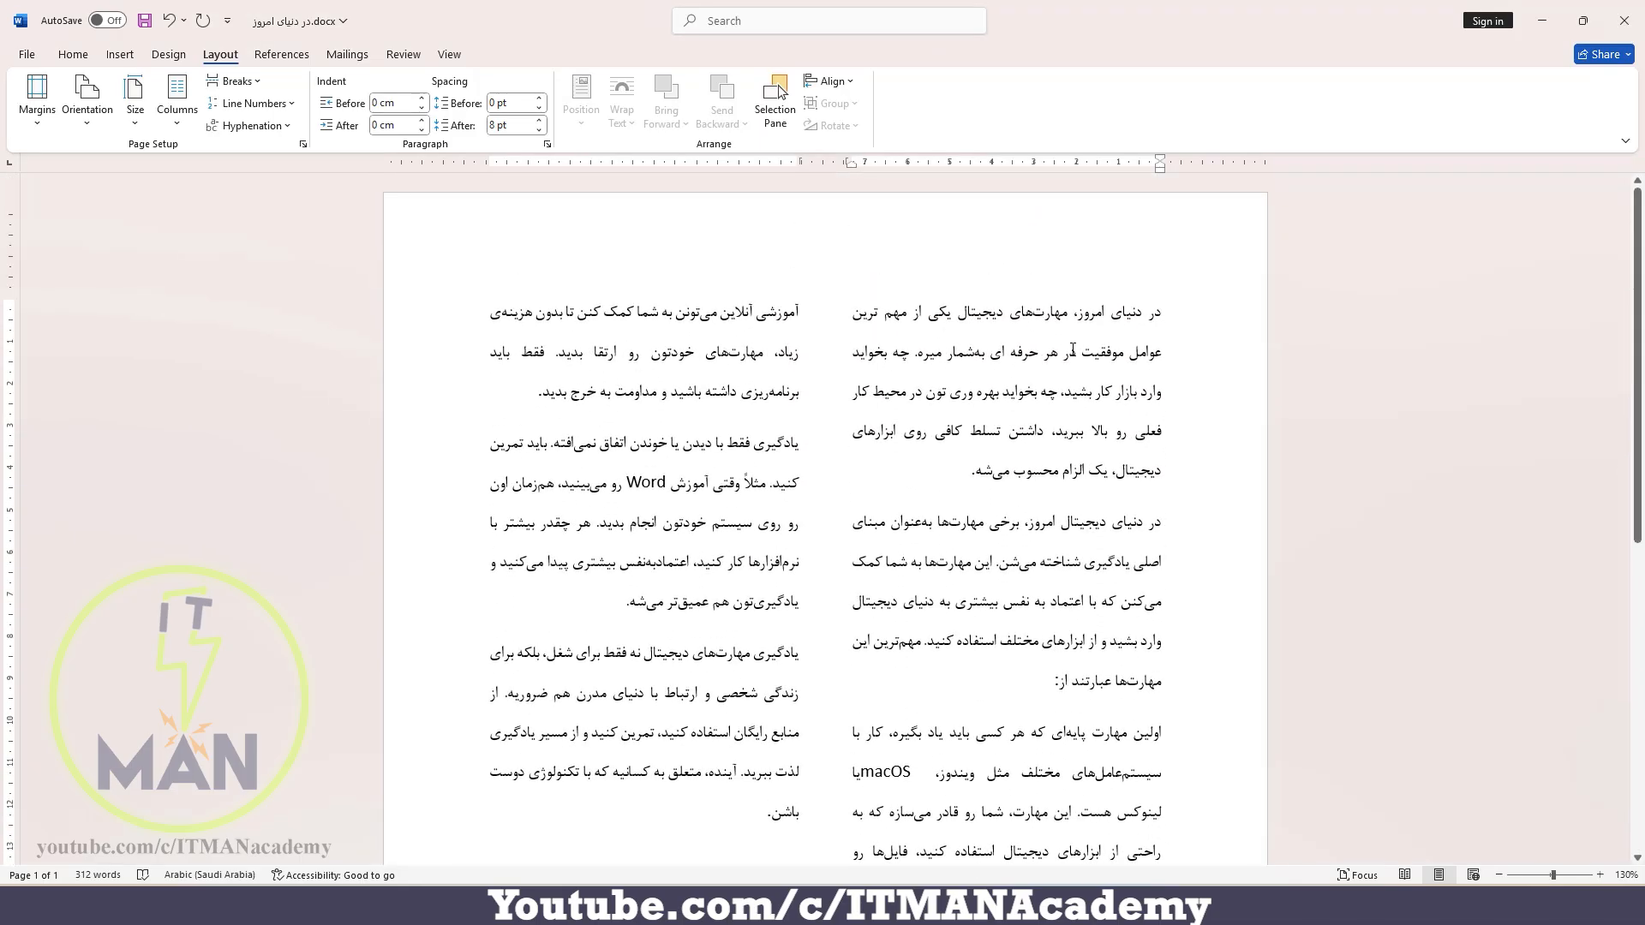
# Add a dividing line between the two columns and review it along the page
pyautogui.click(176, 96)
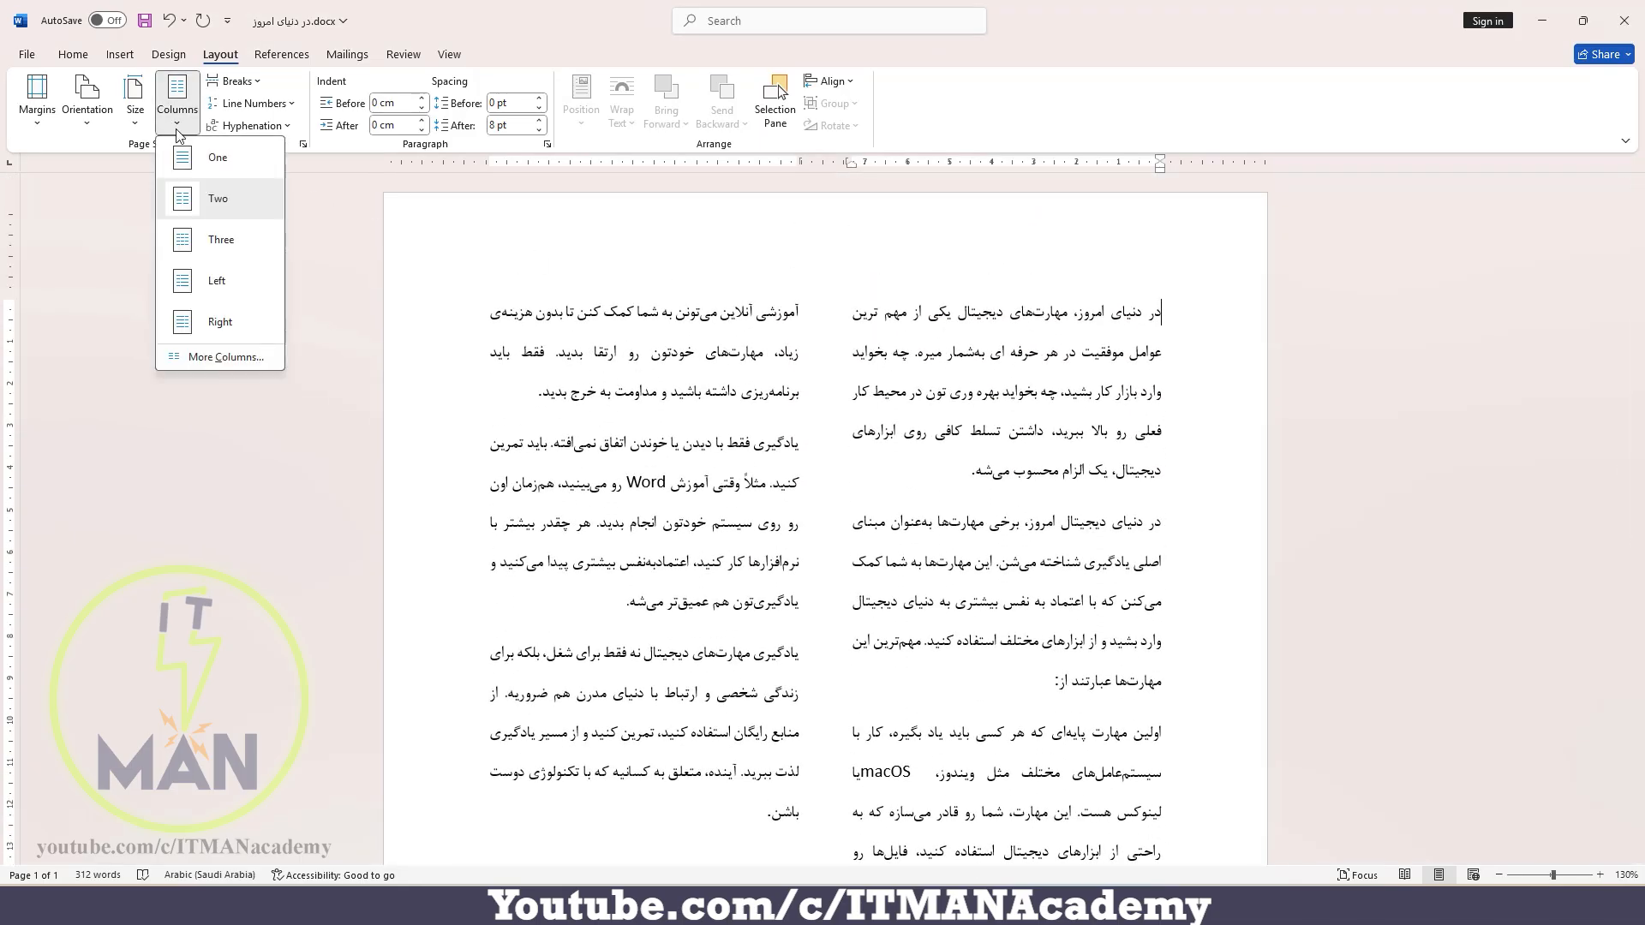
pyautogui.click(225, 359)
pyautogui.moveTo(808, 285); pyautogui.dragTo(279, 188)
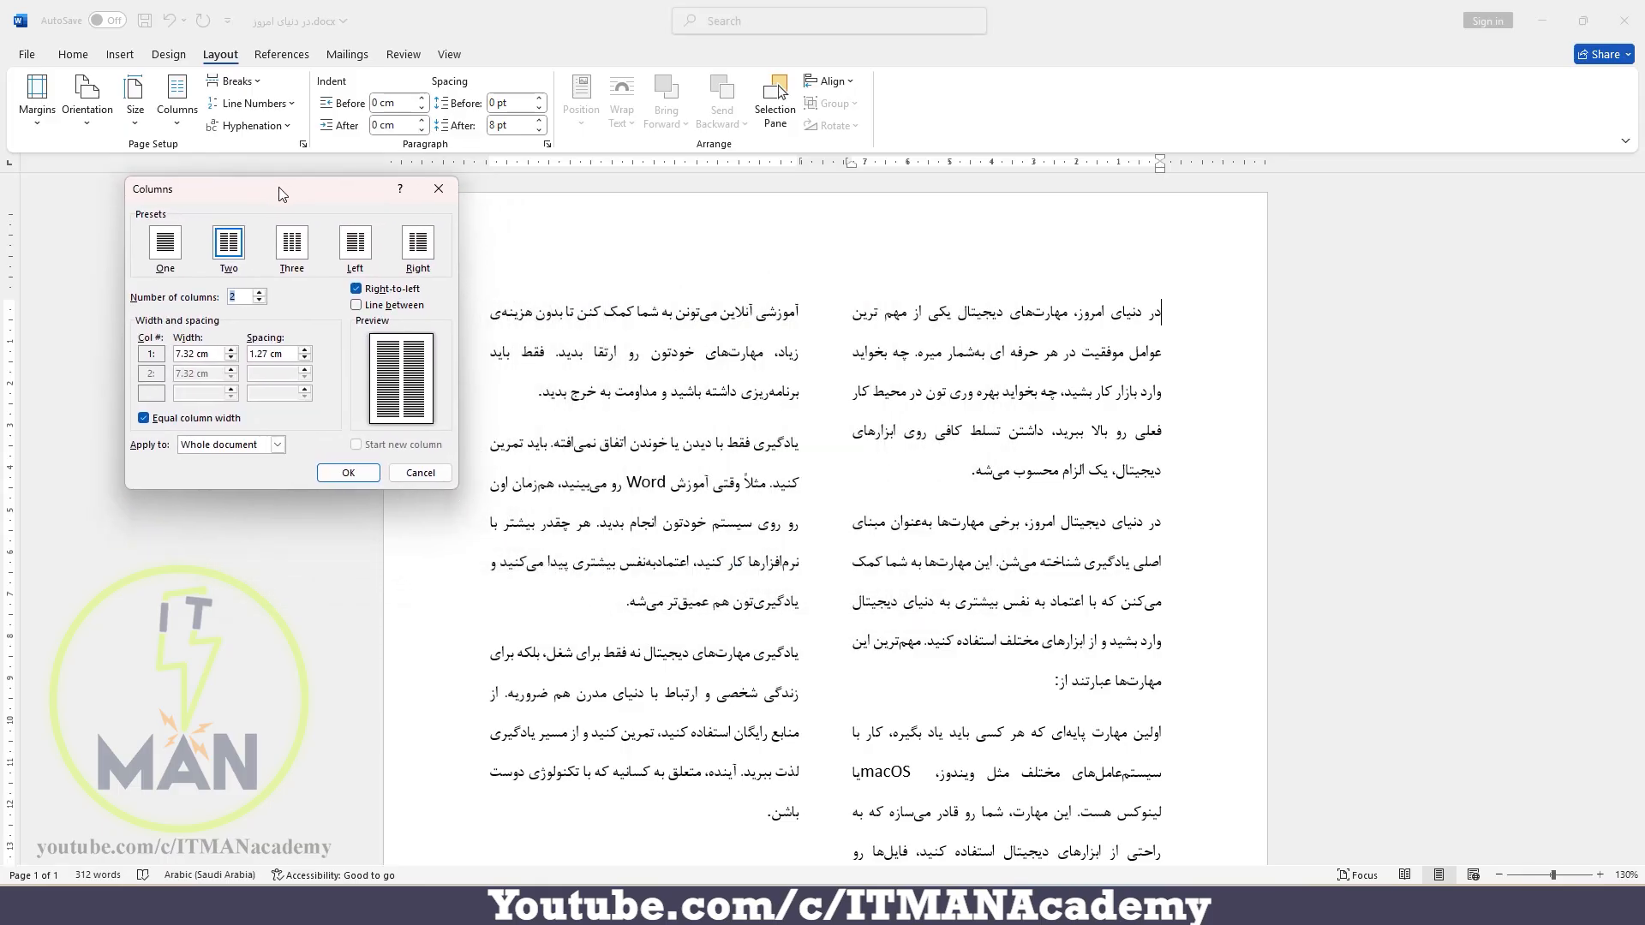
pyautogui.click(356, 307)
pyautogui.click(355, 307)
pyautogui.click(355, 307)
pyautogui.click(355, 307)
pyautogui.click(354, 306)
pyautogui.click(329, 472)
pyautogui.scroll(-8, 790, 456)
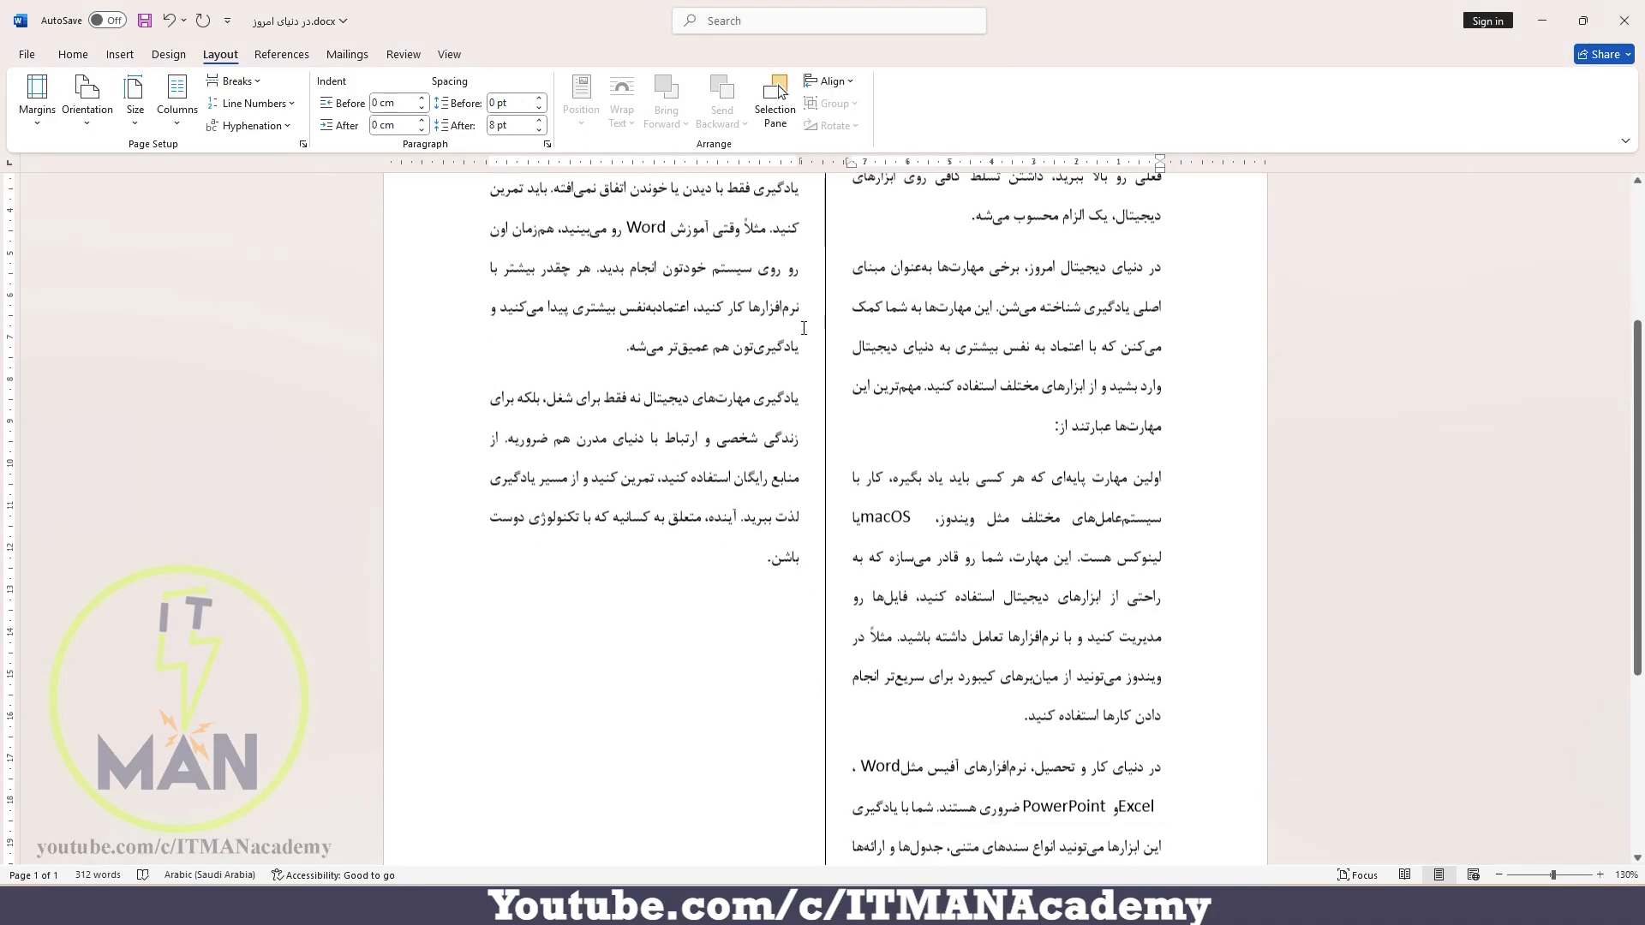
pyautogui.scroll(8, 790, 457)
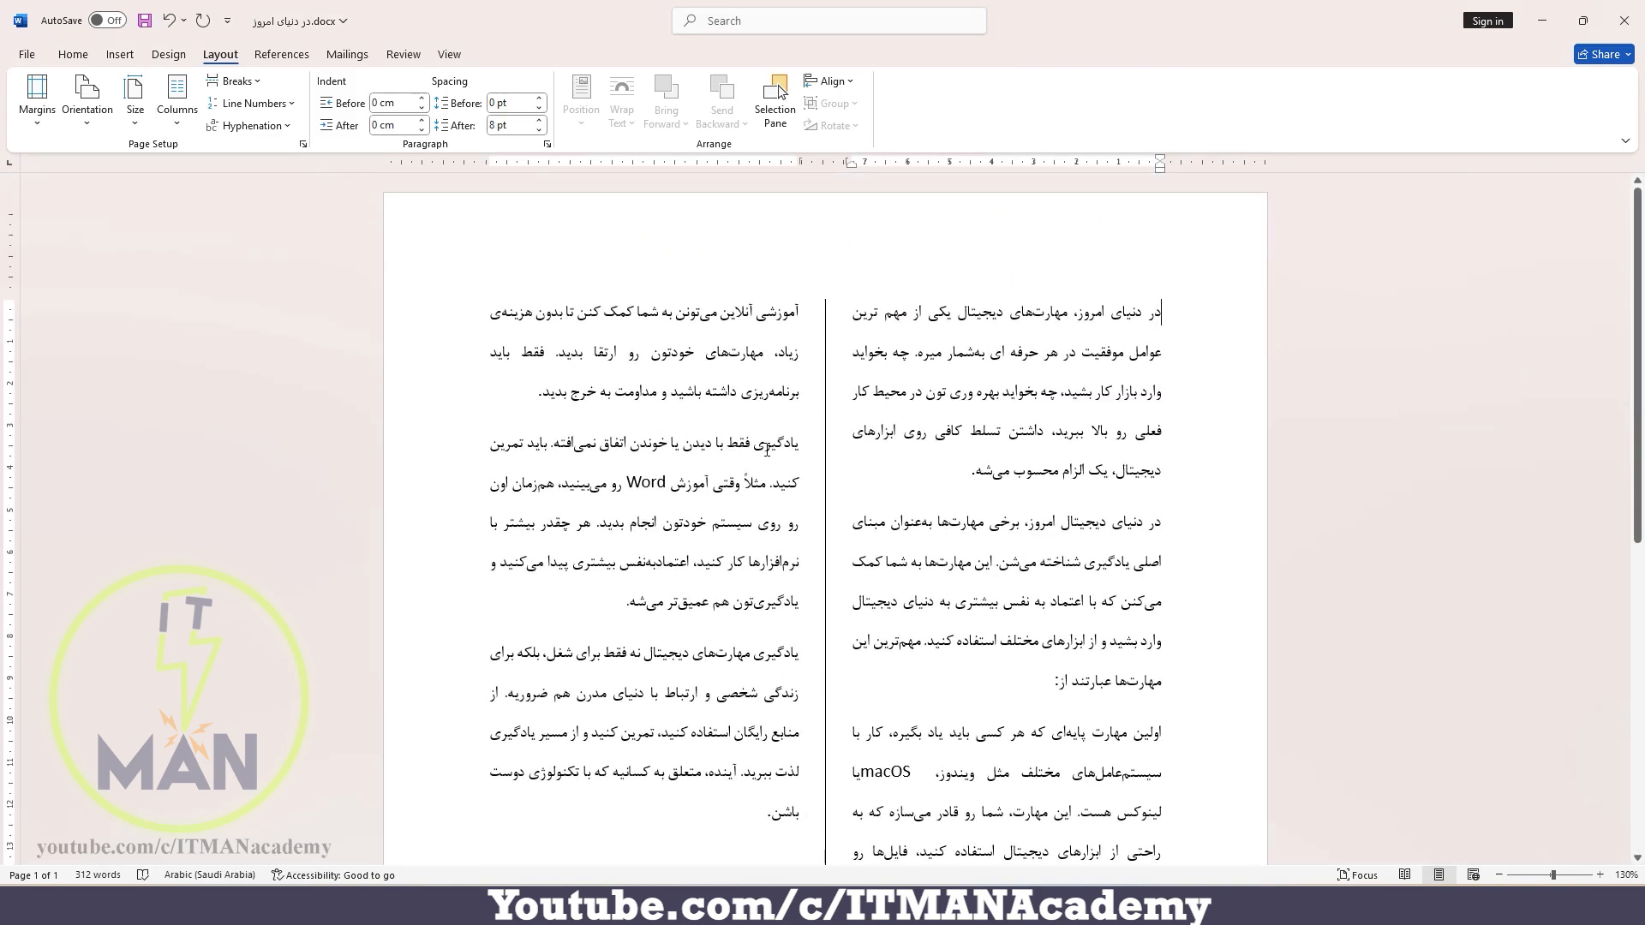
# In the detailed column settings, adjust the equal columns to a 7.01 cm width with 1.9 cm spacing
pyautogui.click(177, 98)
pyautogui.click(197, 358)
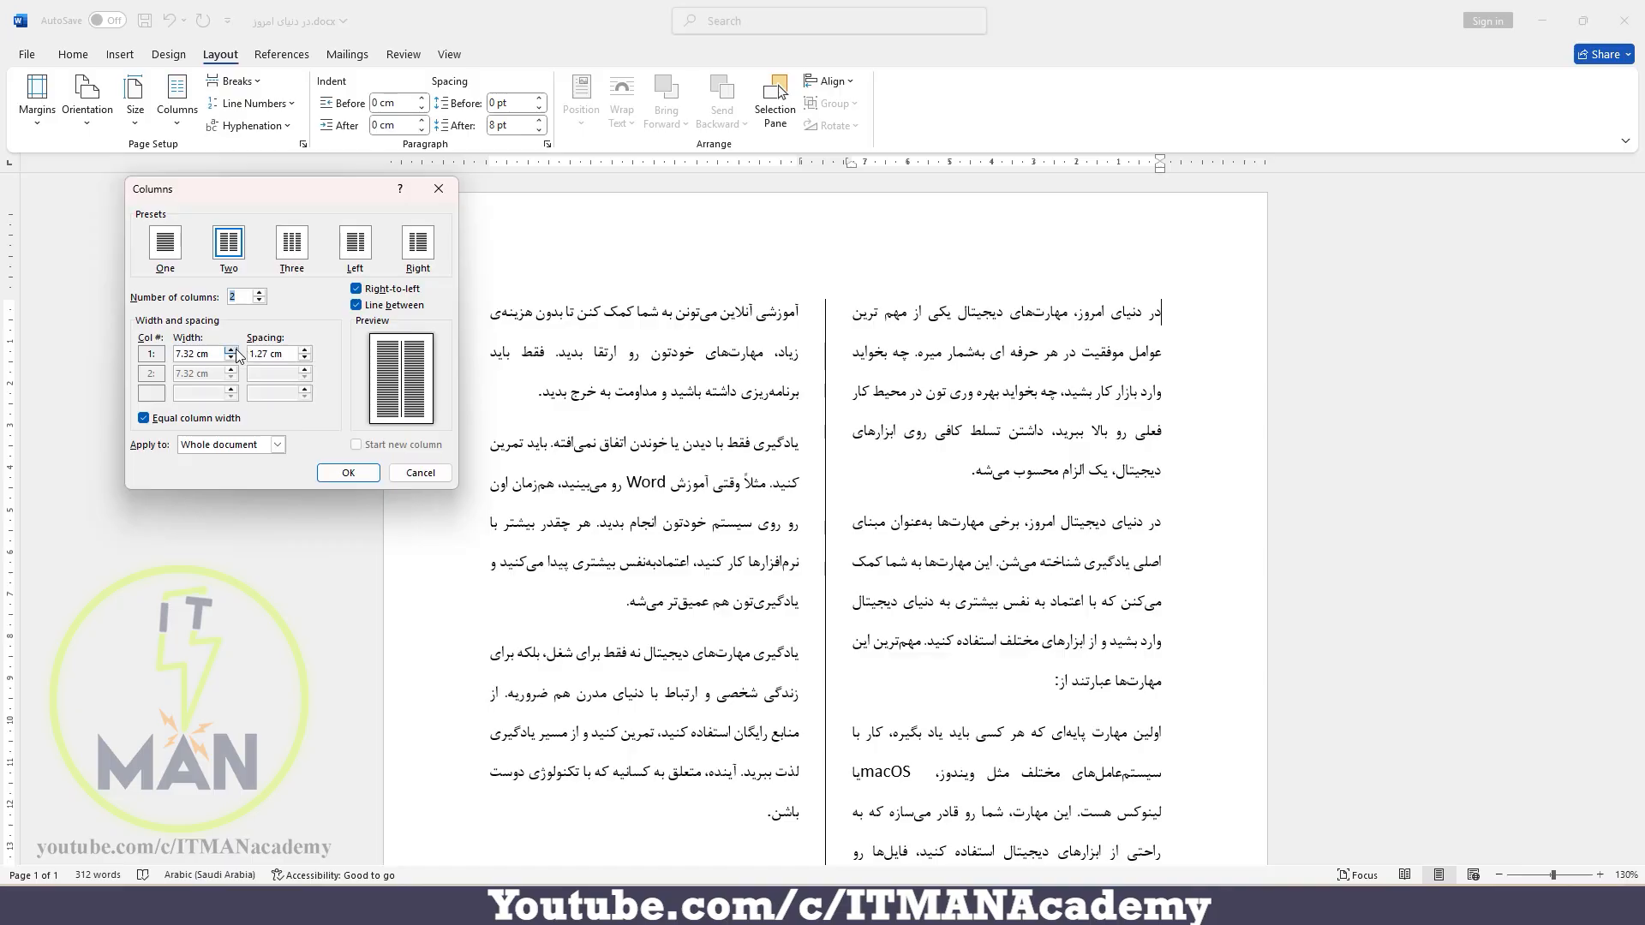
pyautogui.click(230, 350)
pyautogui.click(231, 349)
pyautogui.click(231, 358)
pyautogui.click(230, 358)
pyautogui.click(230, 358)
pyautogui.click(305, 351)
pyautogui.click(305, 357)
pyautogui.click(305, 357)
pyautogui.click(305, 358)
# Try unequal column widths with a wider first column on the whole document, and undo the change
pyautogui.click(144, 419)
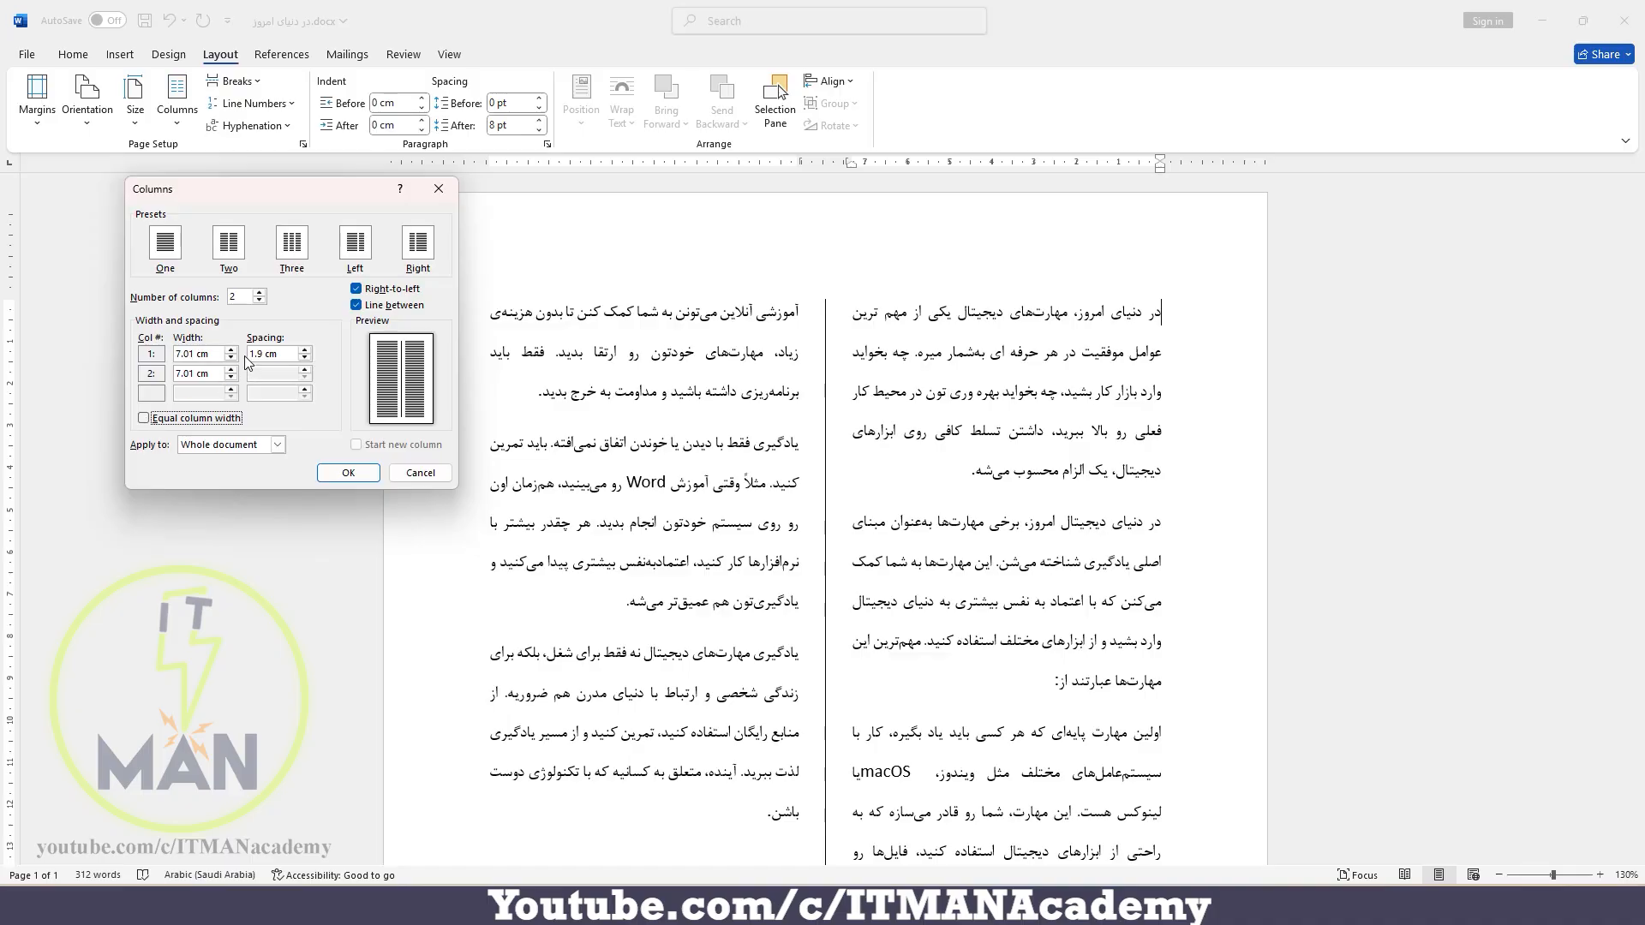
pyautogui.click(231, 350)
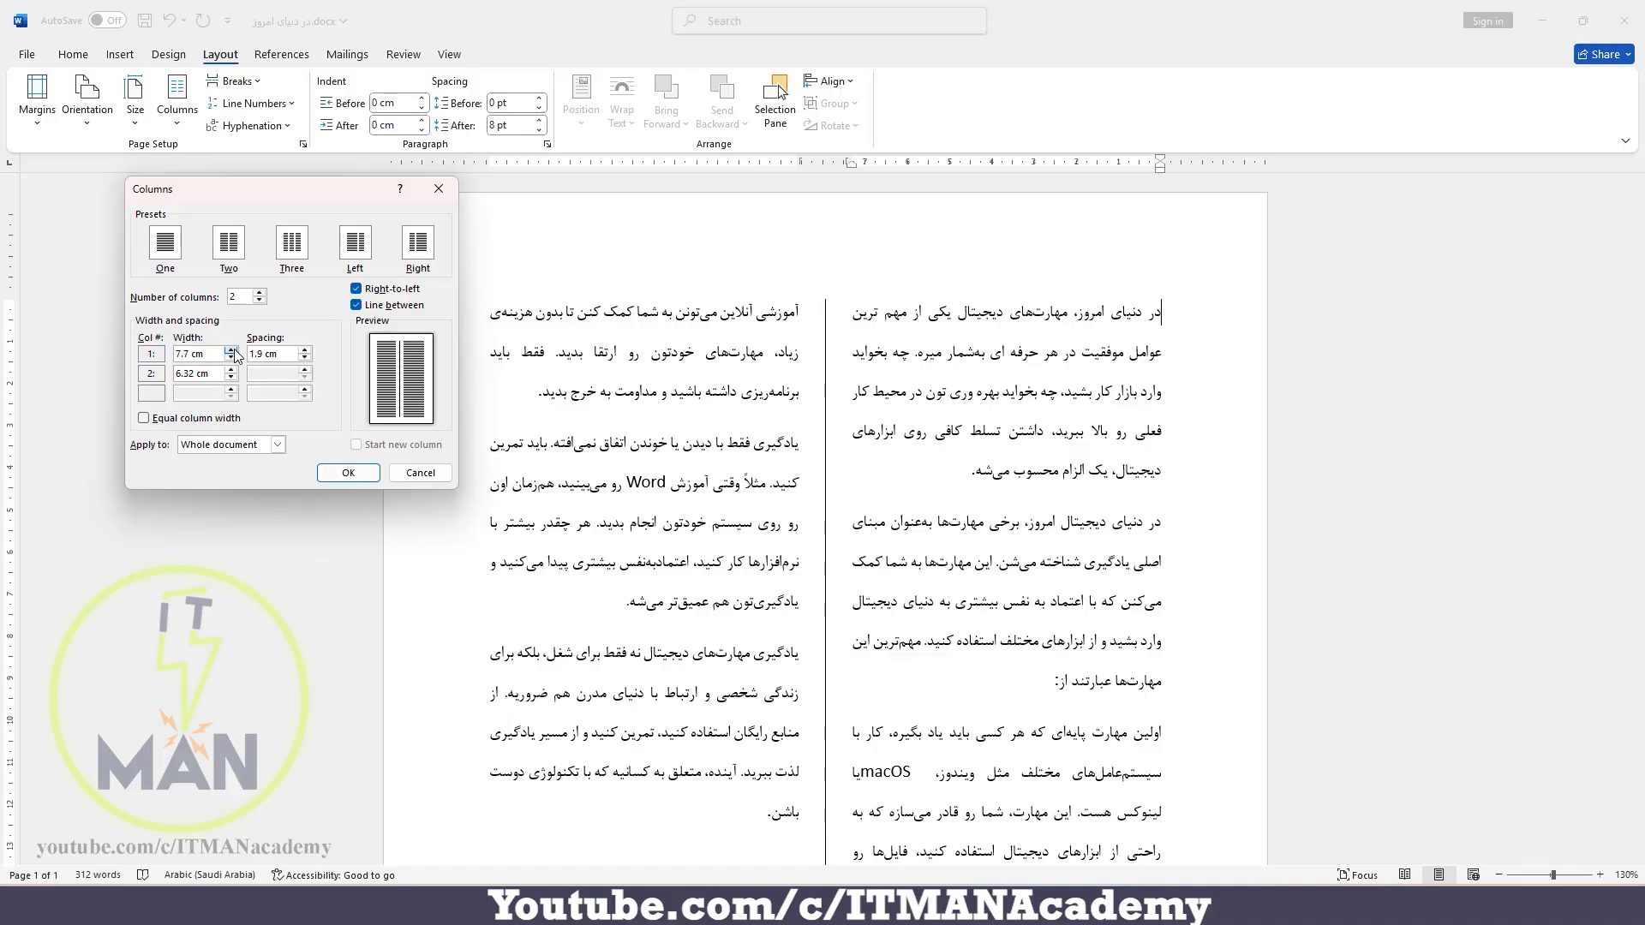
pyautogui.click(231, 351)
pyautogui.click(230, 350)
pyautogui.click(360, 478)
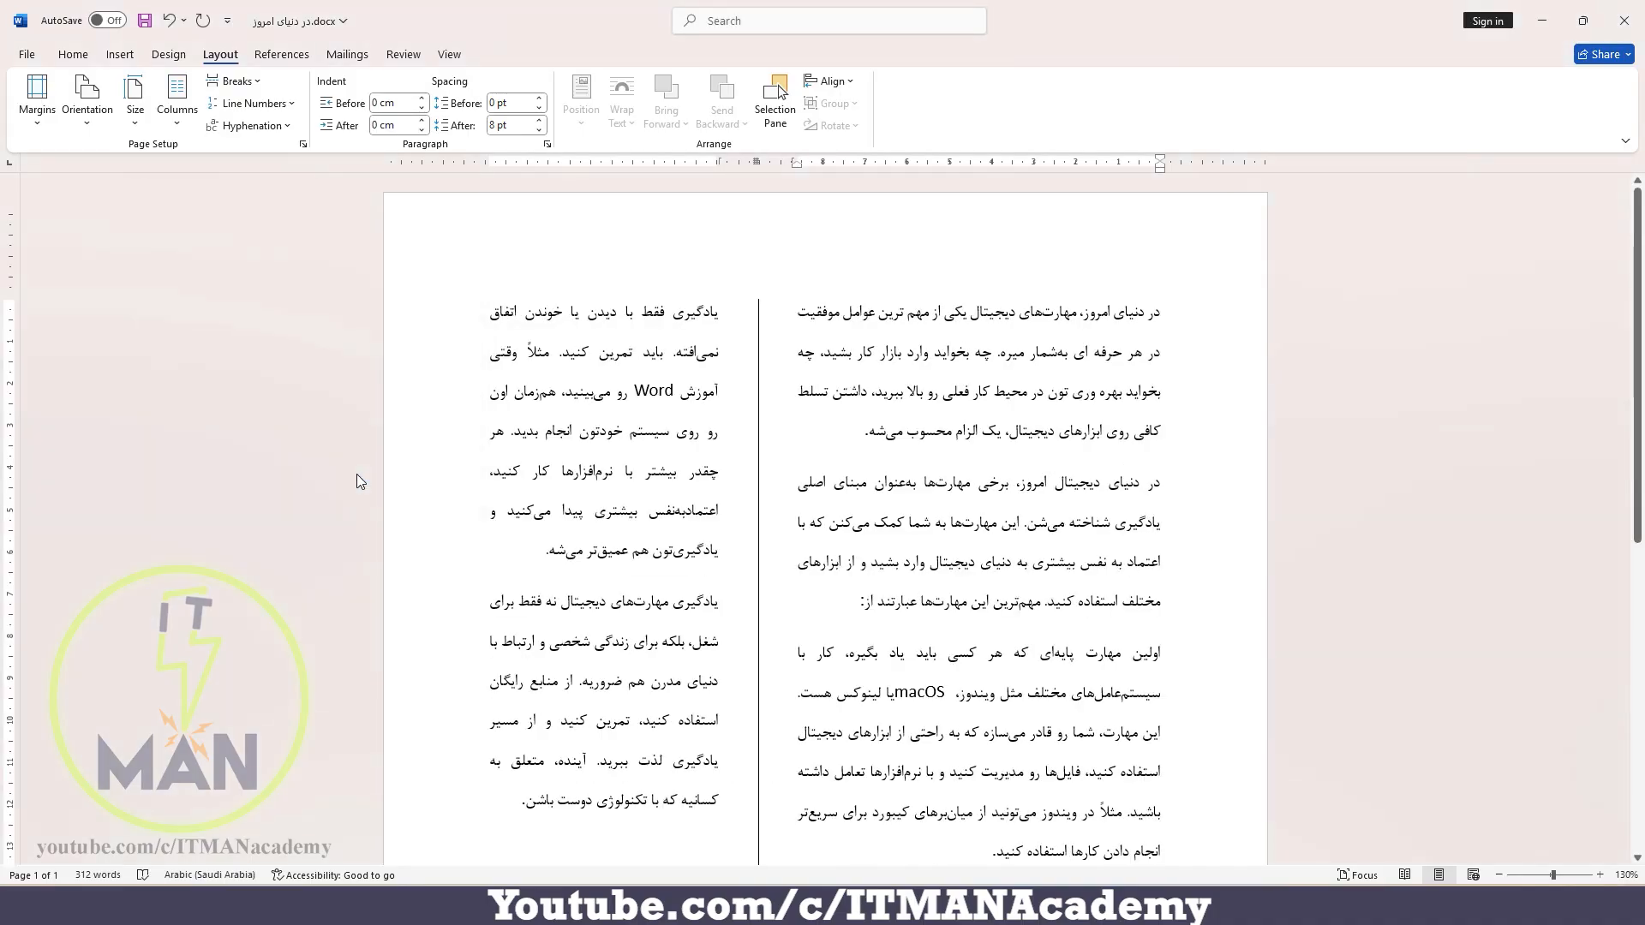
pyautogui.scroll(-3, 1019, 467)
pyautogui.scroll(4, 1019, 467)
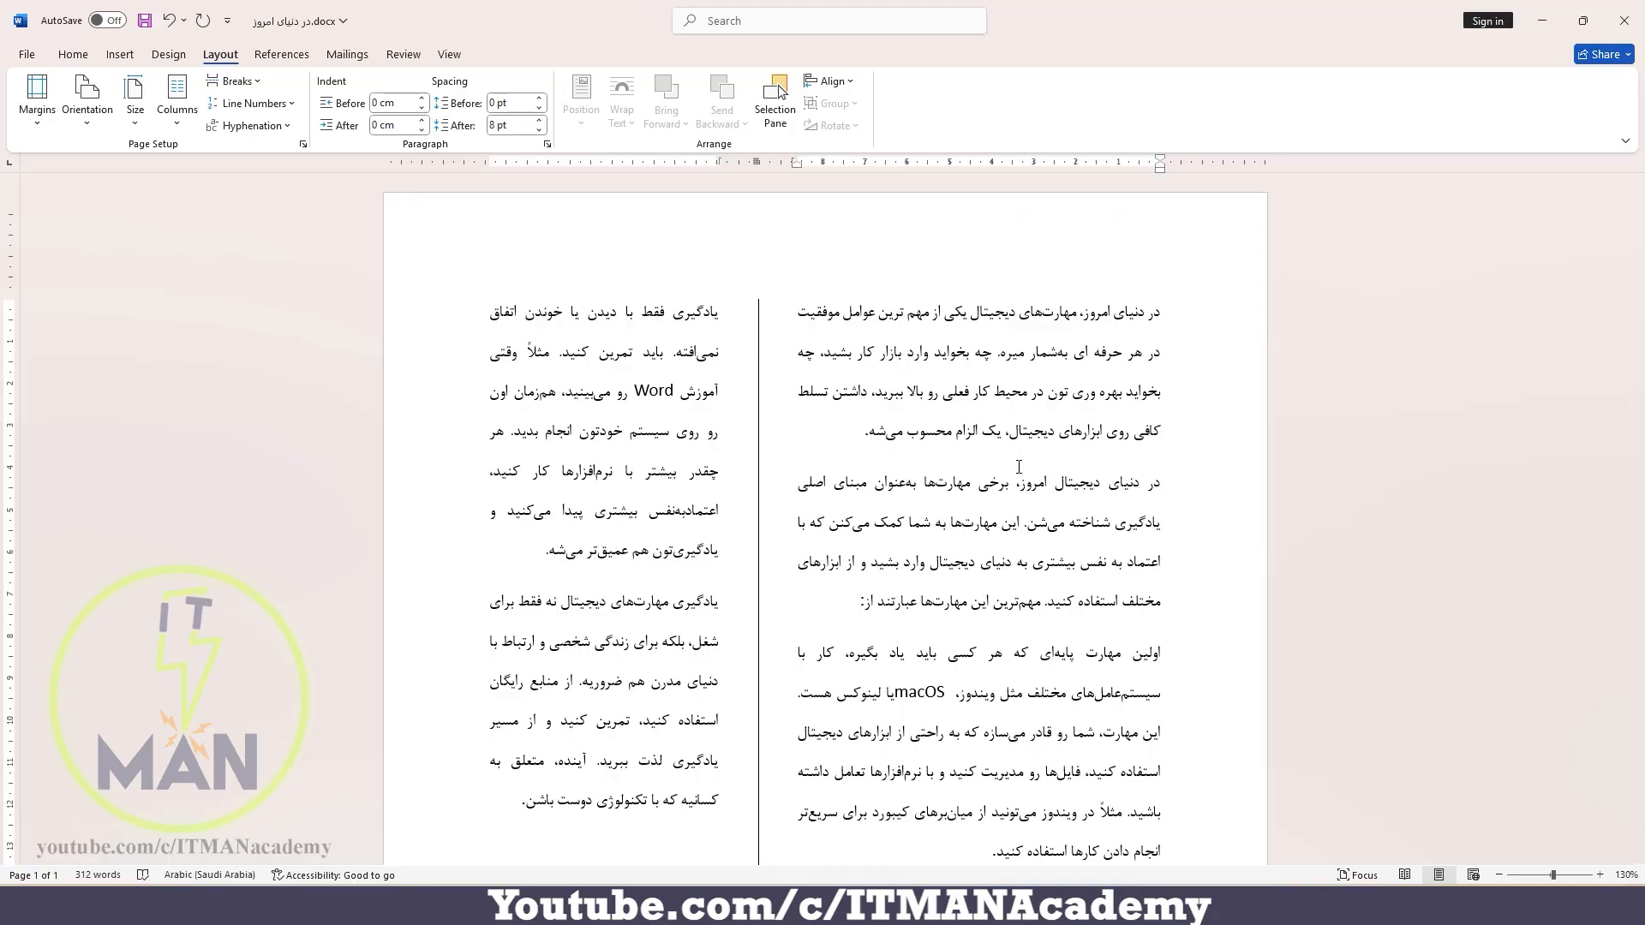
pyautogui.hotkey('ctrl', 'z')
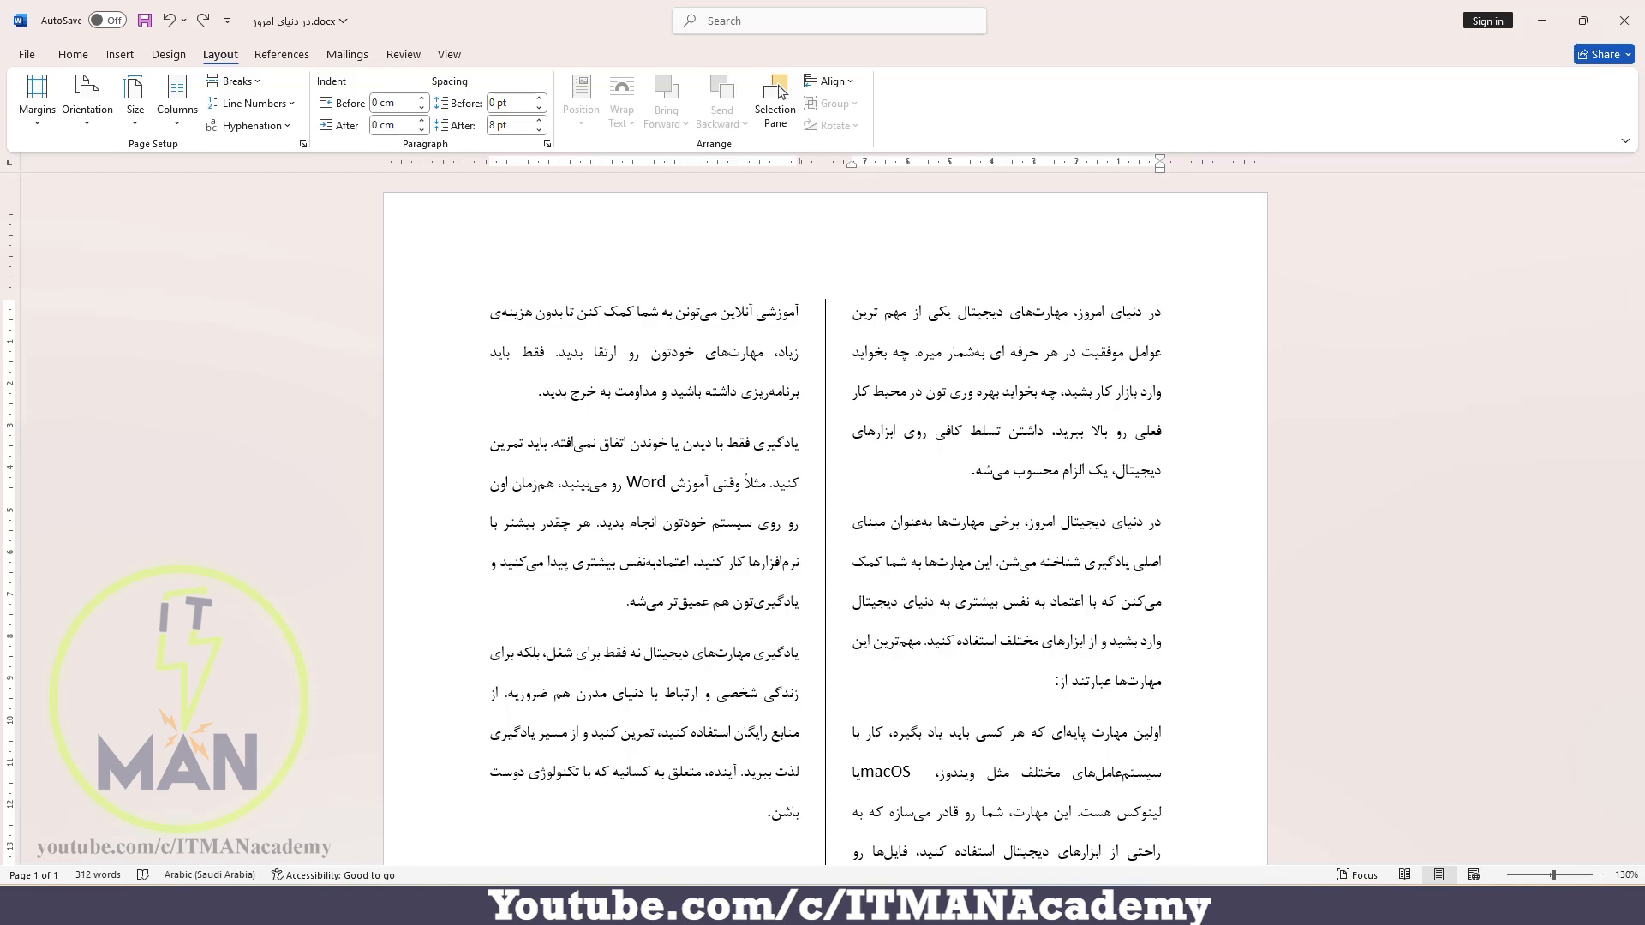
# Switch to the image viewer, examine the column layout of the sample article page, and return to the document
pyautogui.click(1148, 905)
pyautogui.press('Right')
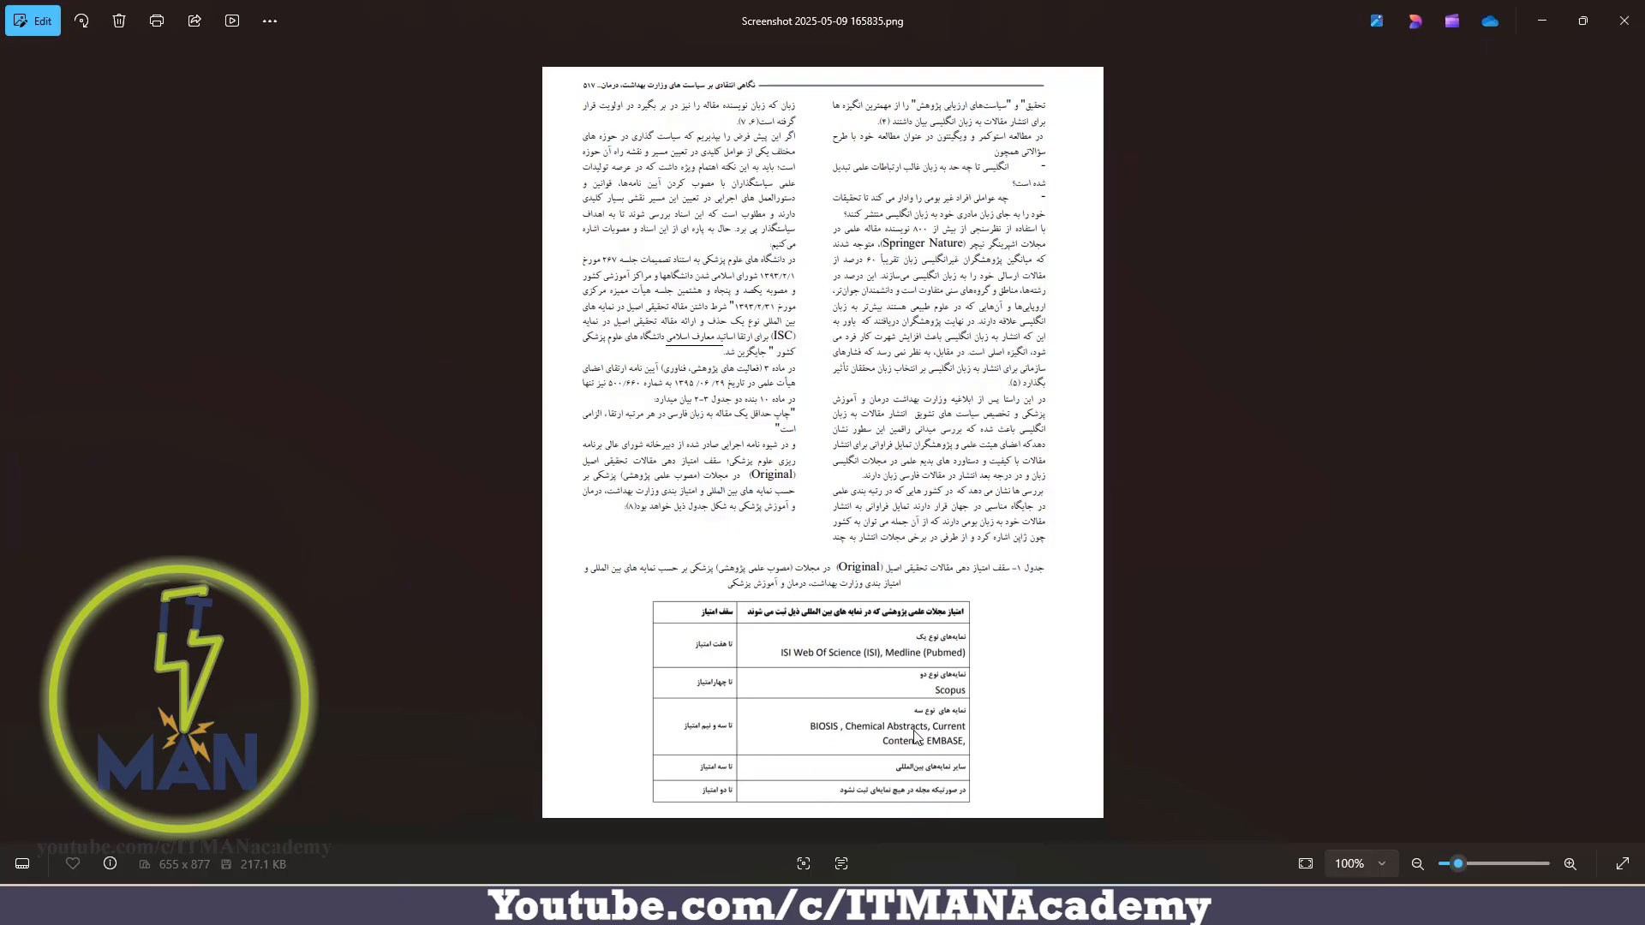
pyautogui.moveTo(1083, 903)
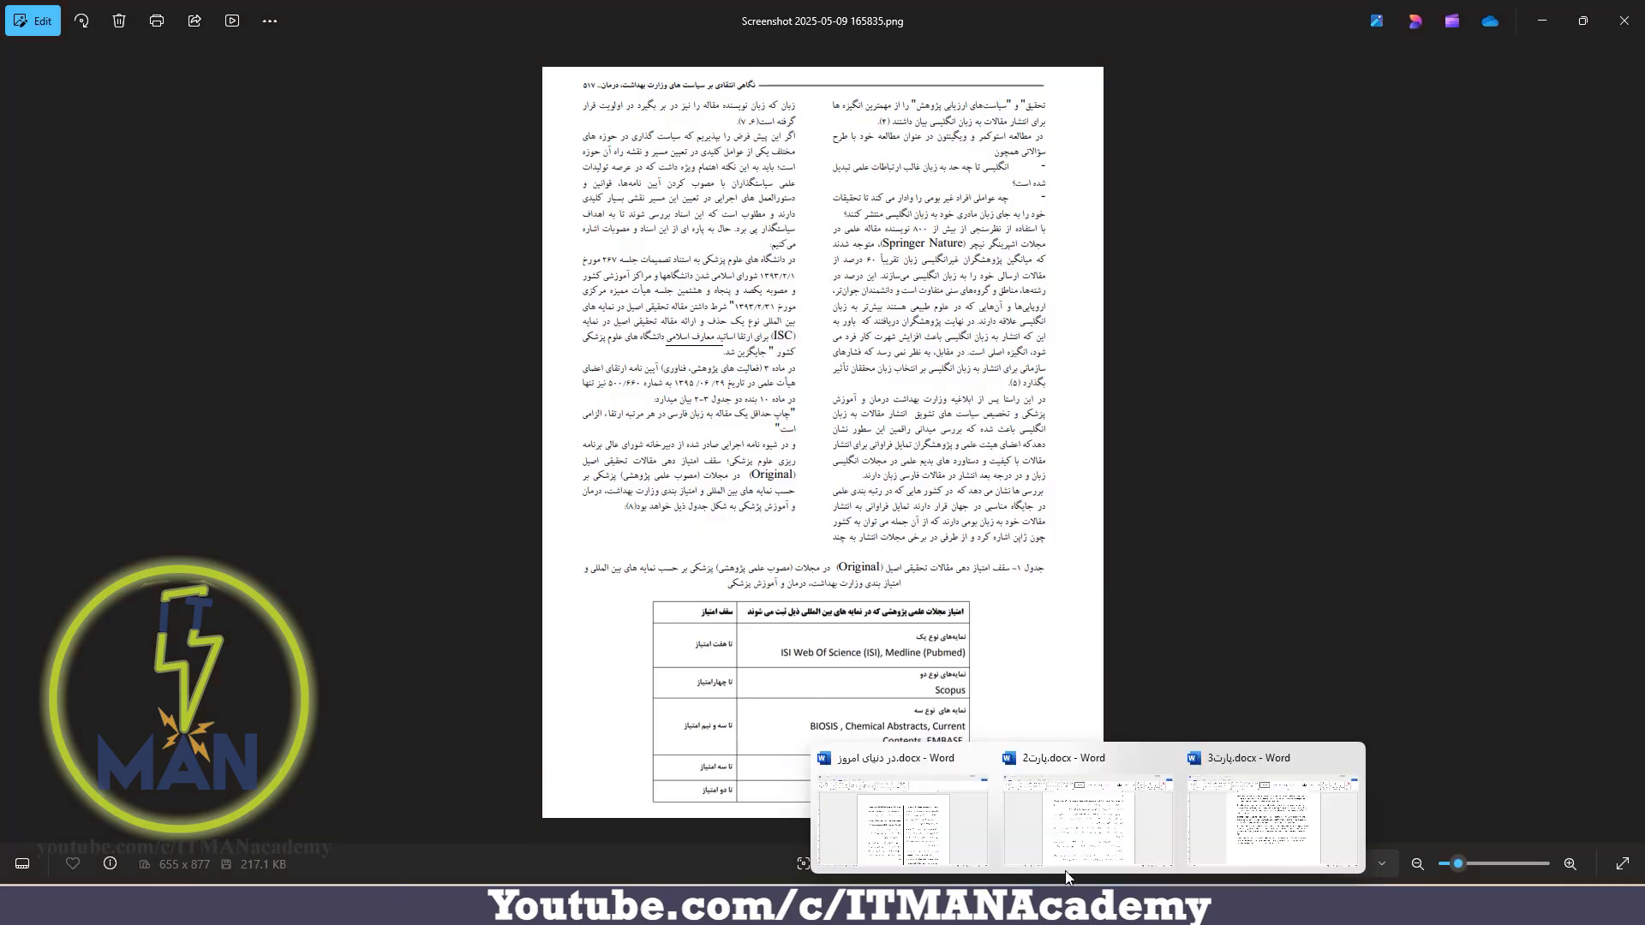
pyautogui.click(946, 848)
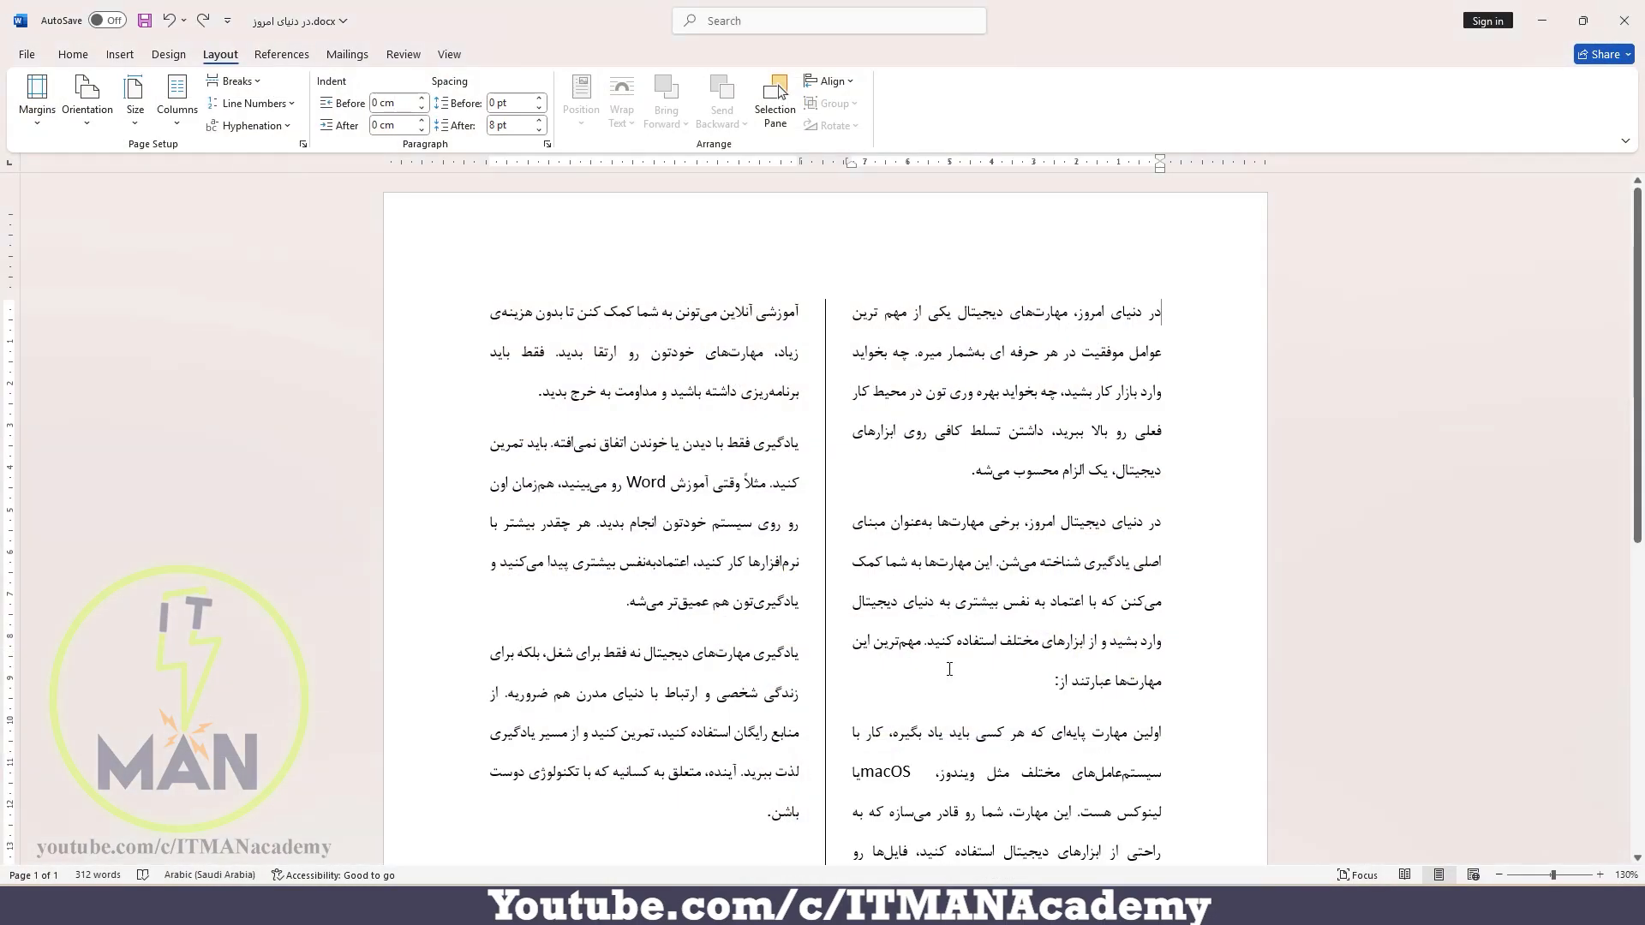
# Undo the column changes back to the single-column text layout
pyautogui.hotkey('ctrl', 'z')
pyautogui.hotkey('ctrl', 'z')
pyautogui.hotkey('ctrl', 'z')
pyautogui.hotkey('ctrl', 'z')
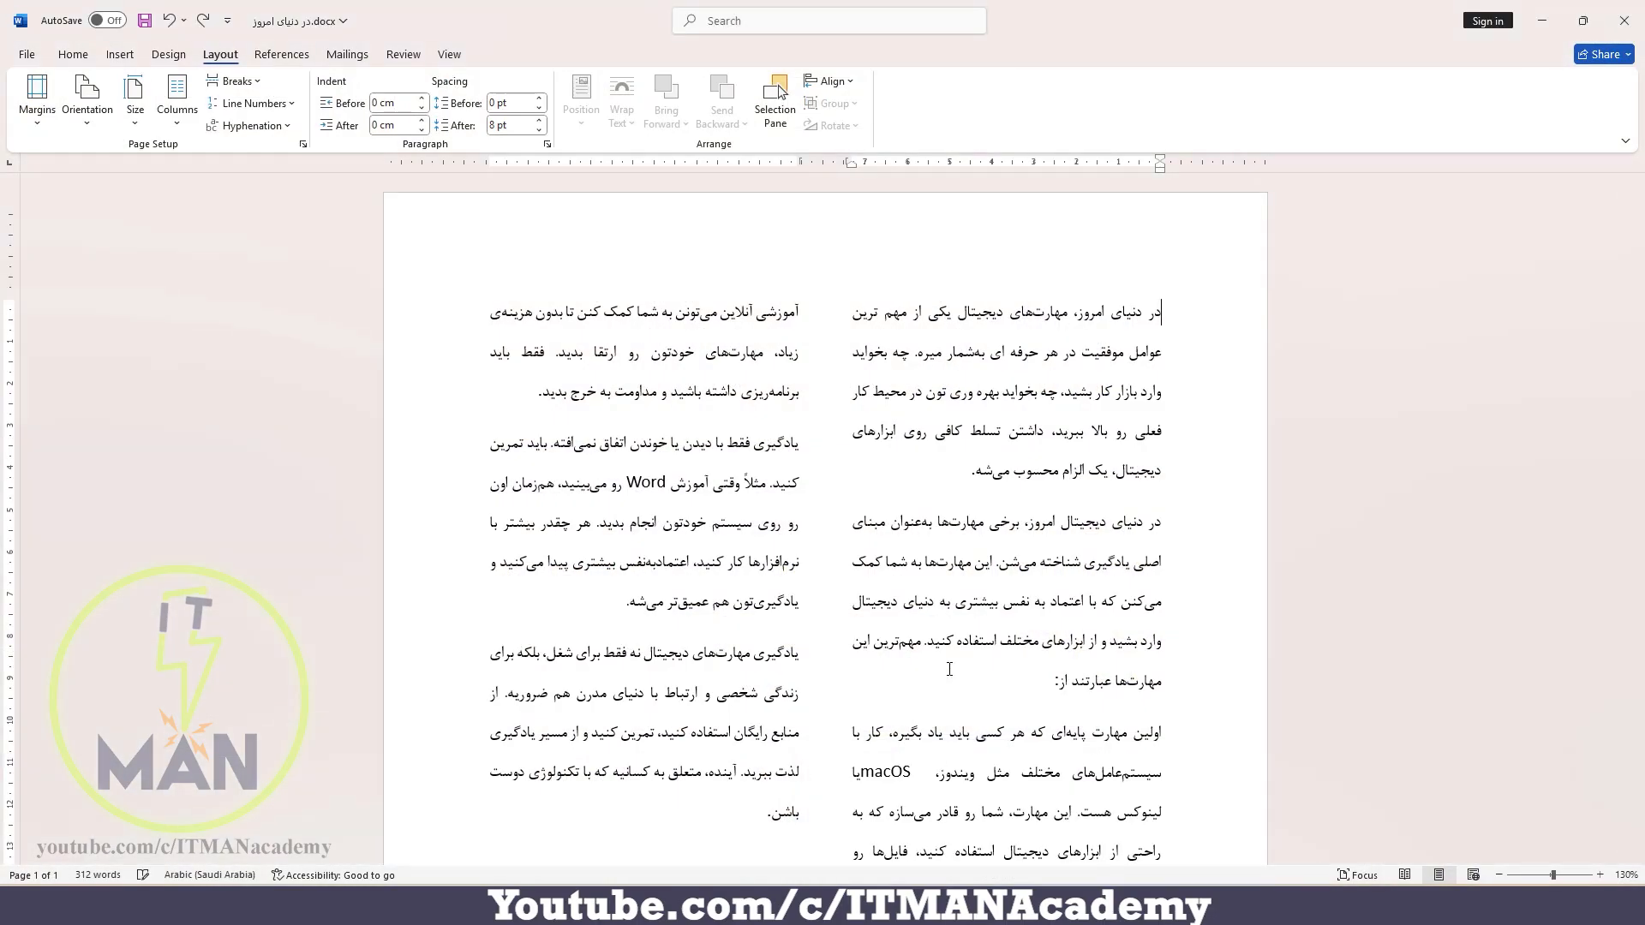
pyautogui.hotkey('ctrl', 'z')
pyautogui.hotkey('ctrl', 'z')
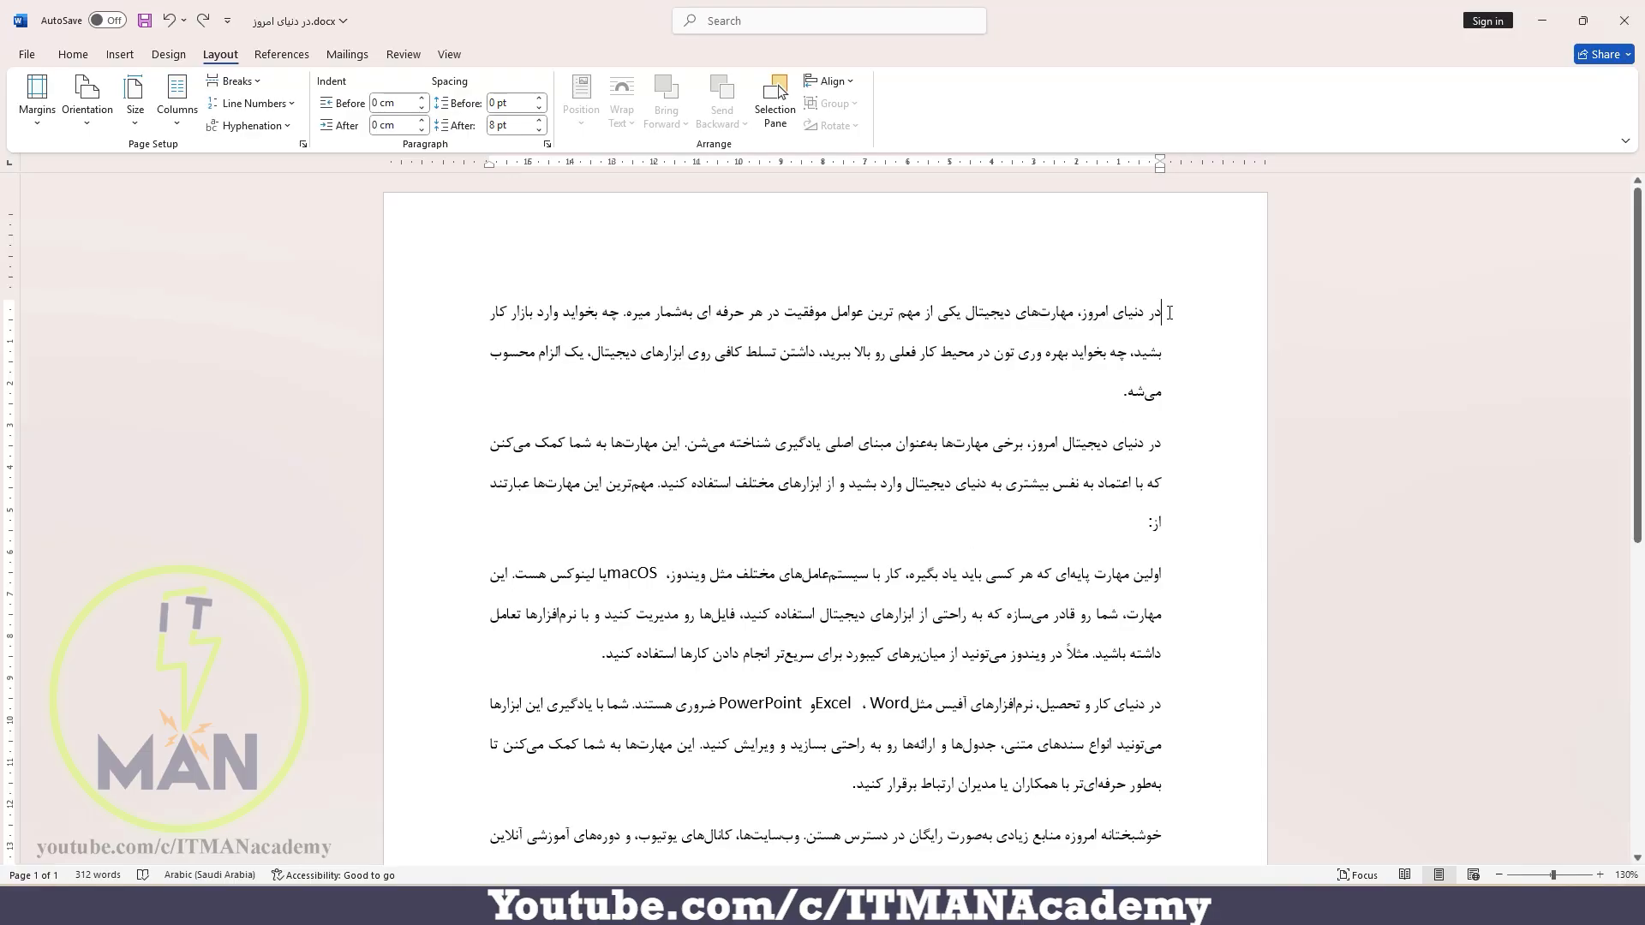
# Lay out the first four paragraphs in two columns, keeping the remaining text at full width
pyautogui.moveTo(1169, 313); pyautogui.dragTo(848, 784)
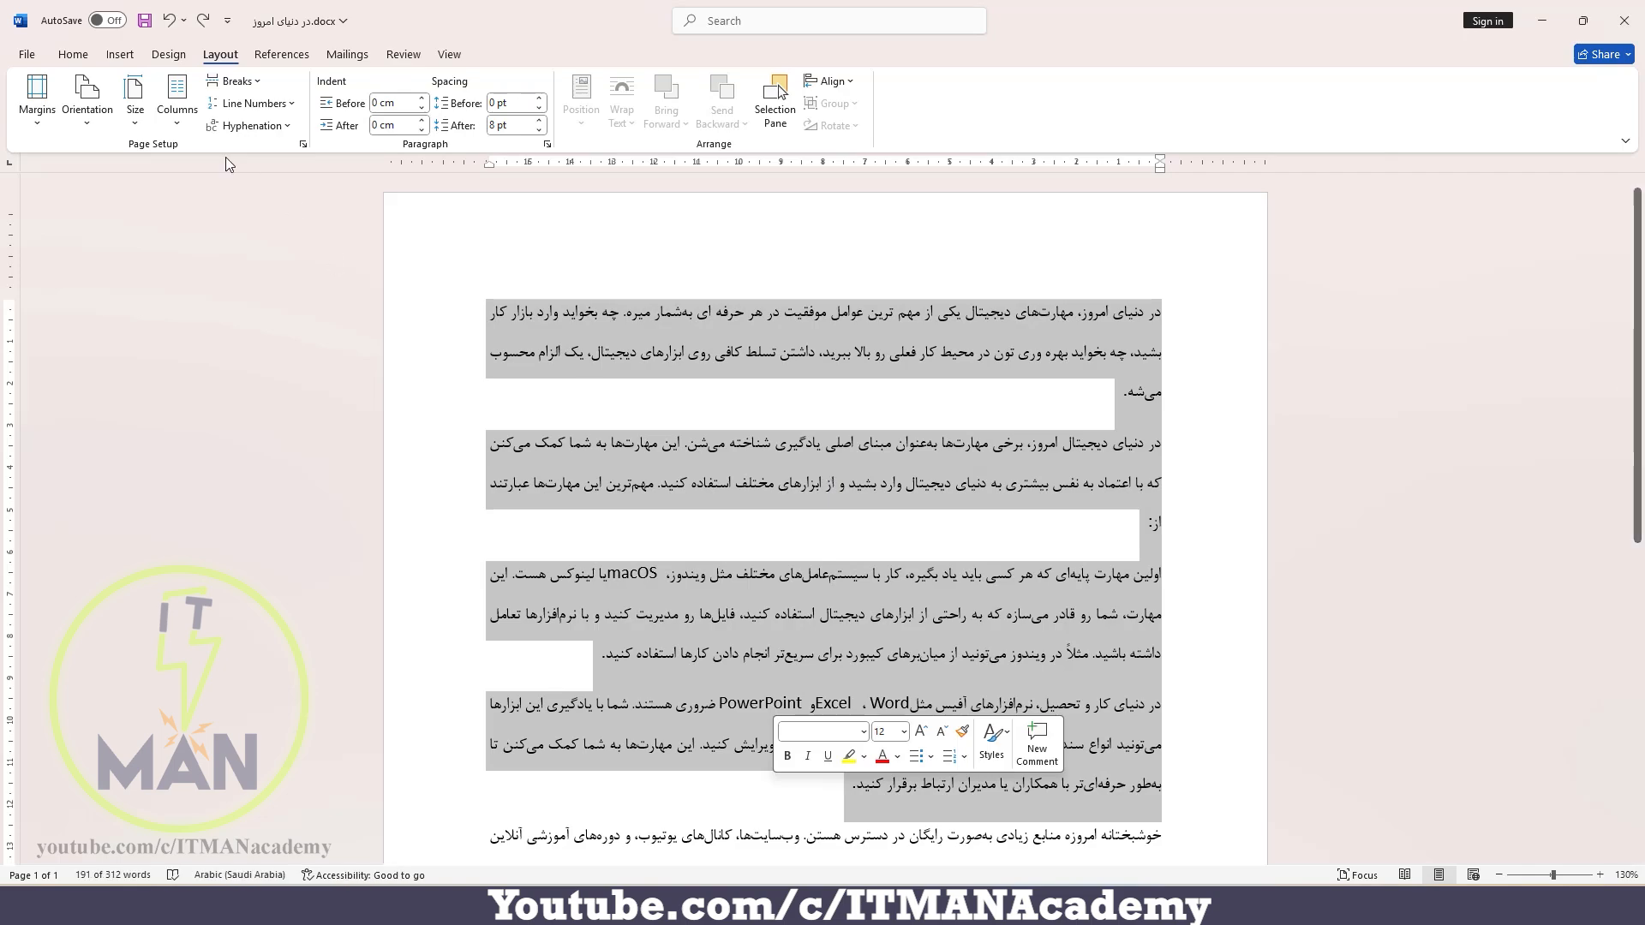
pyautogui.click(177, 98)
pyautogui.click(217, 206)
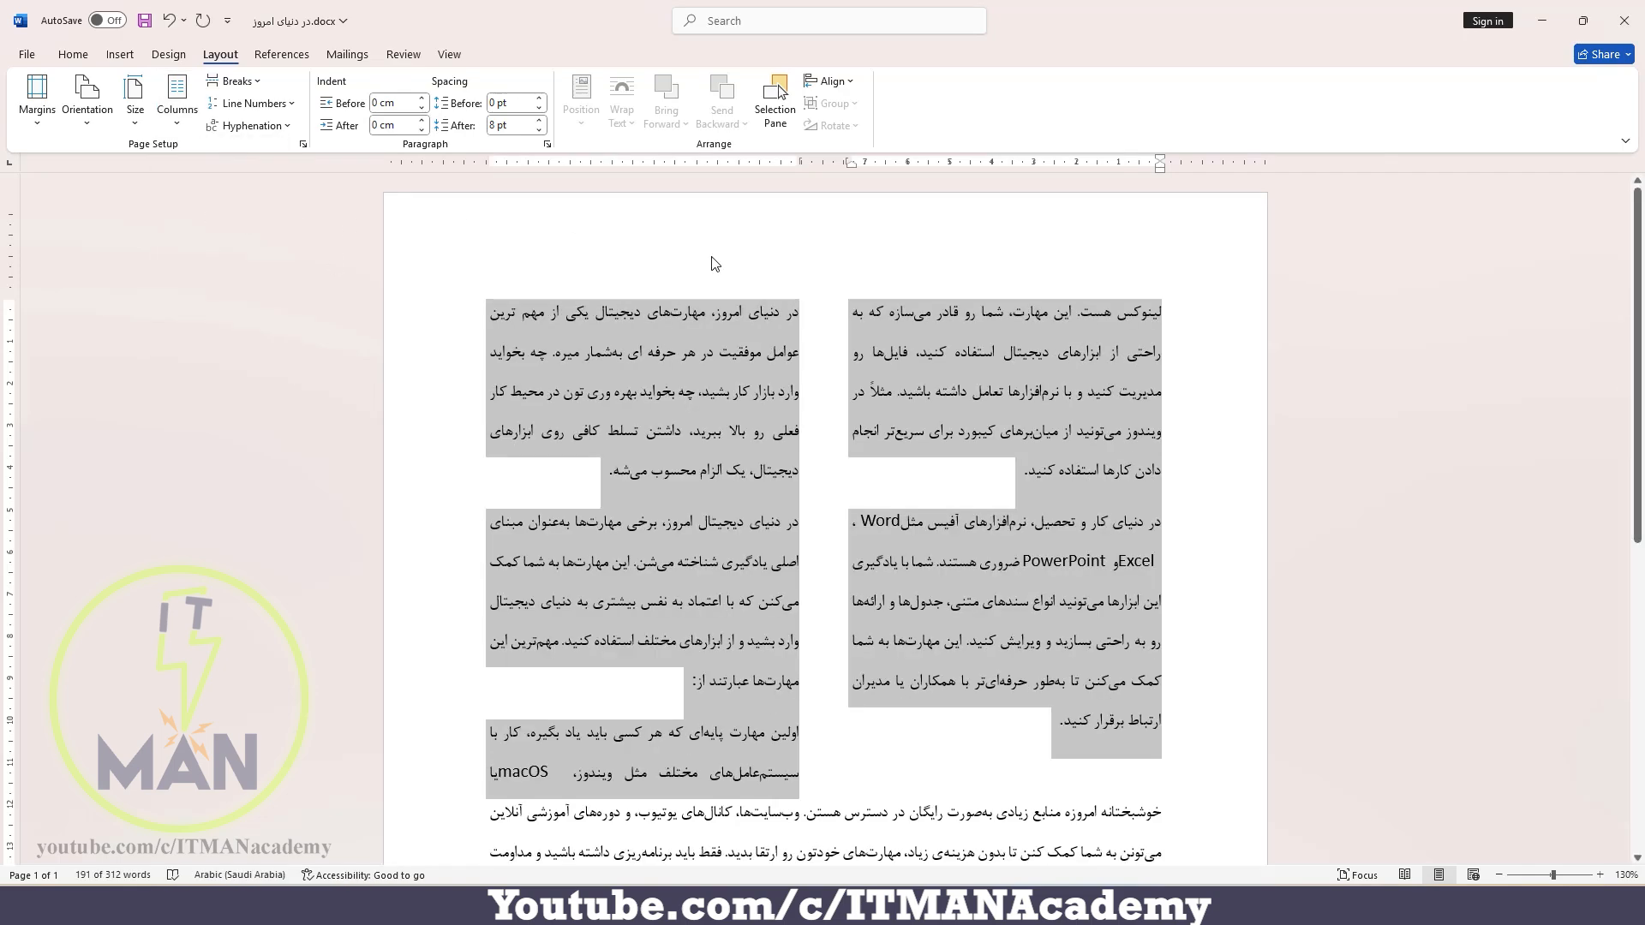
pyautogui.click(821, 324)
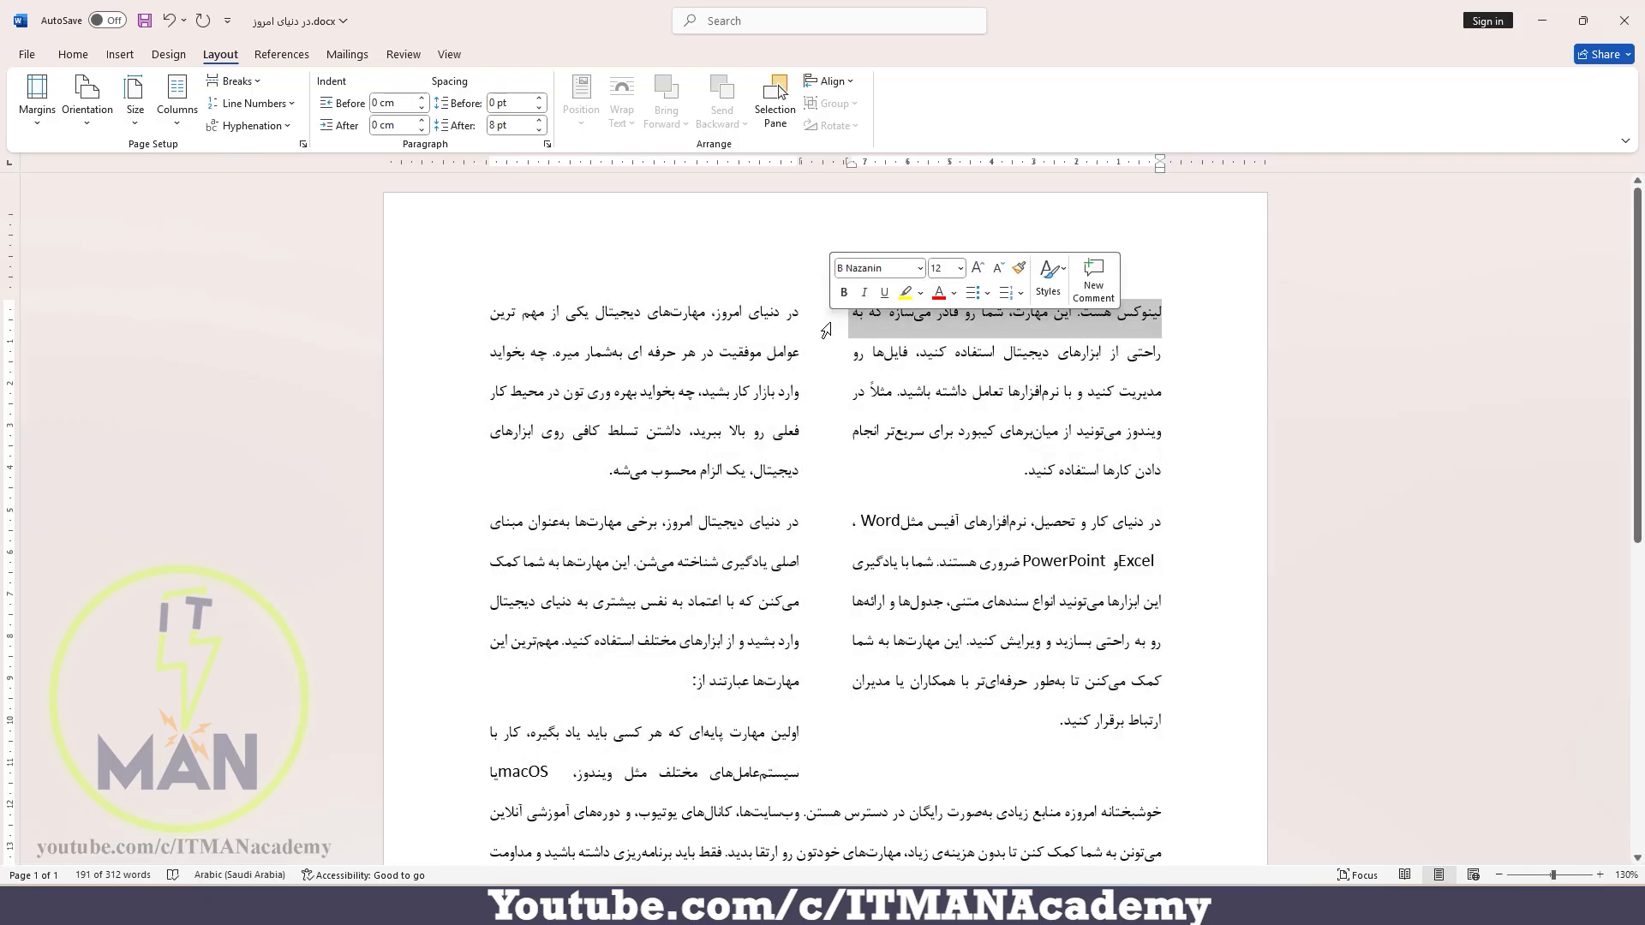
pyautogui.scroll(-3, 825, 329)
pyautogui.scroll(-5, 828, 326)
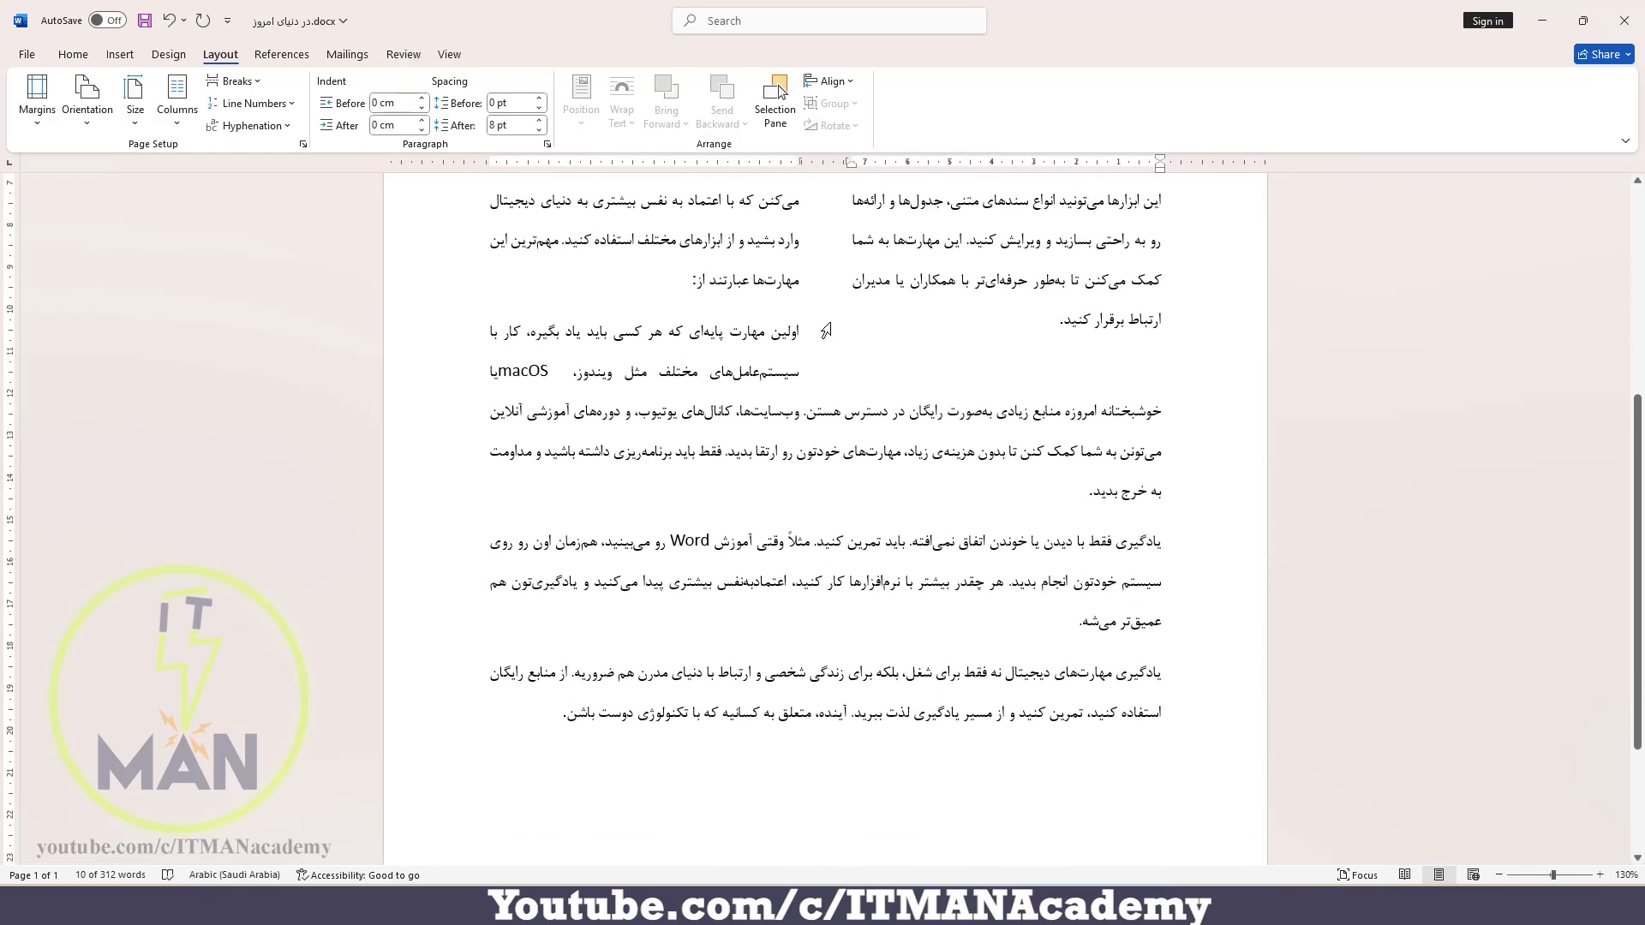
pyautogui.scroll(7, 832, 323)
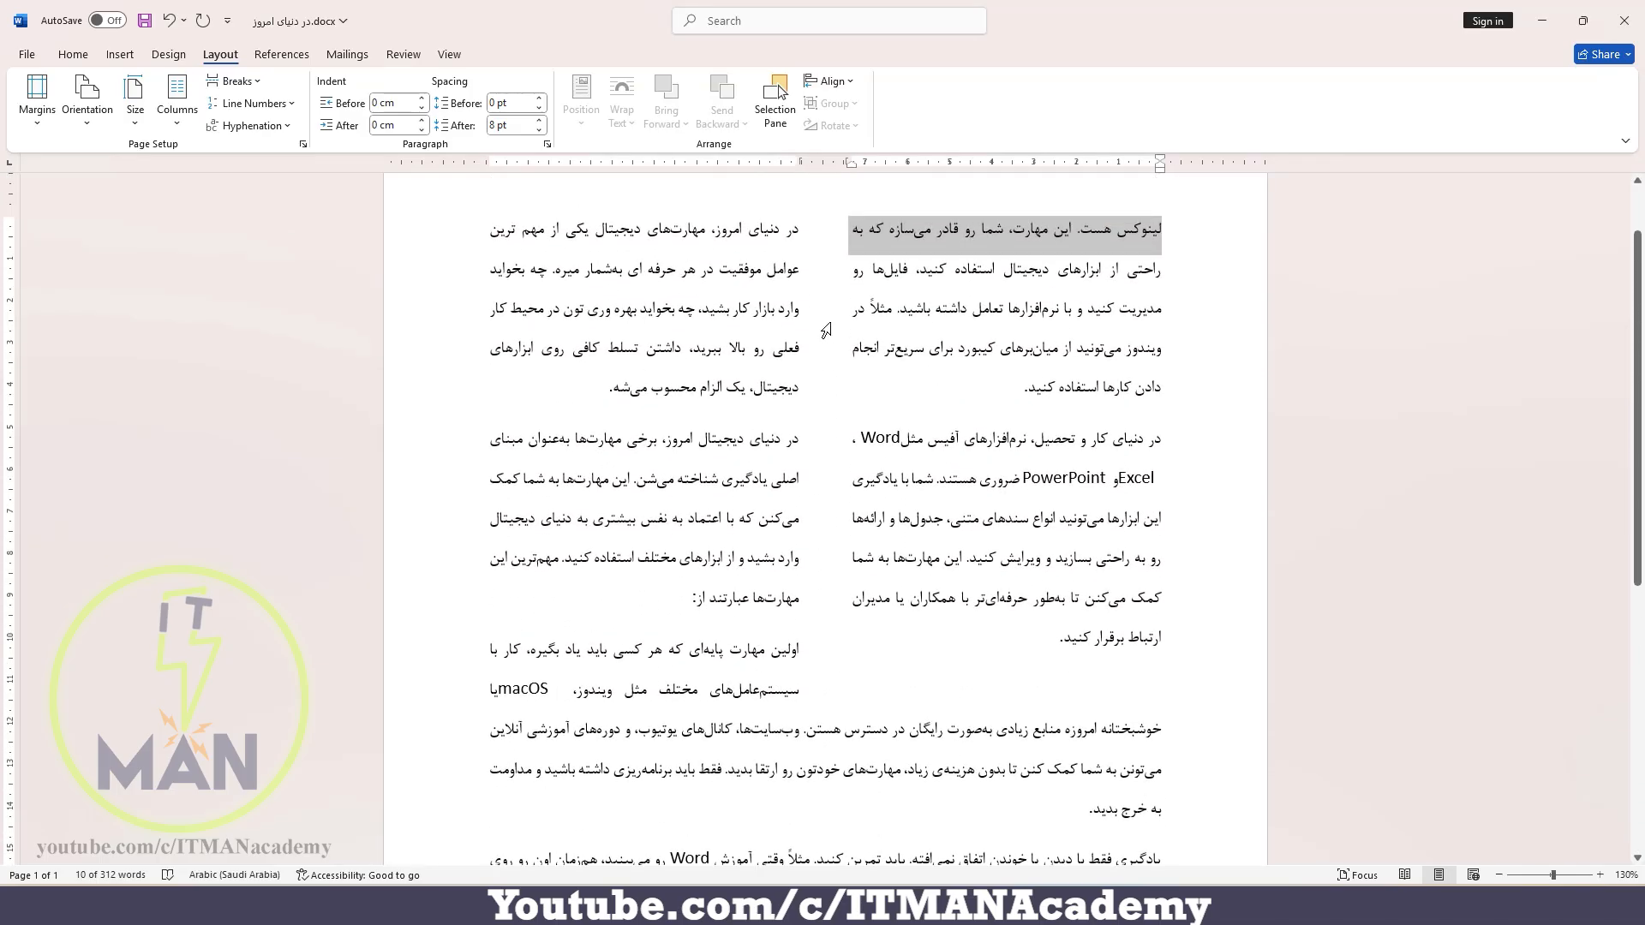
# Order the section's two columns right to left and add a dividing line between them
pyautogui.click(821, 380)
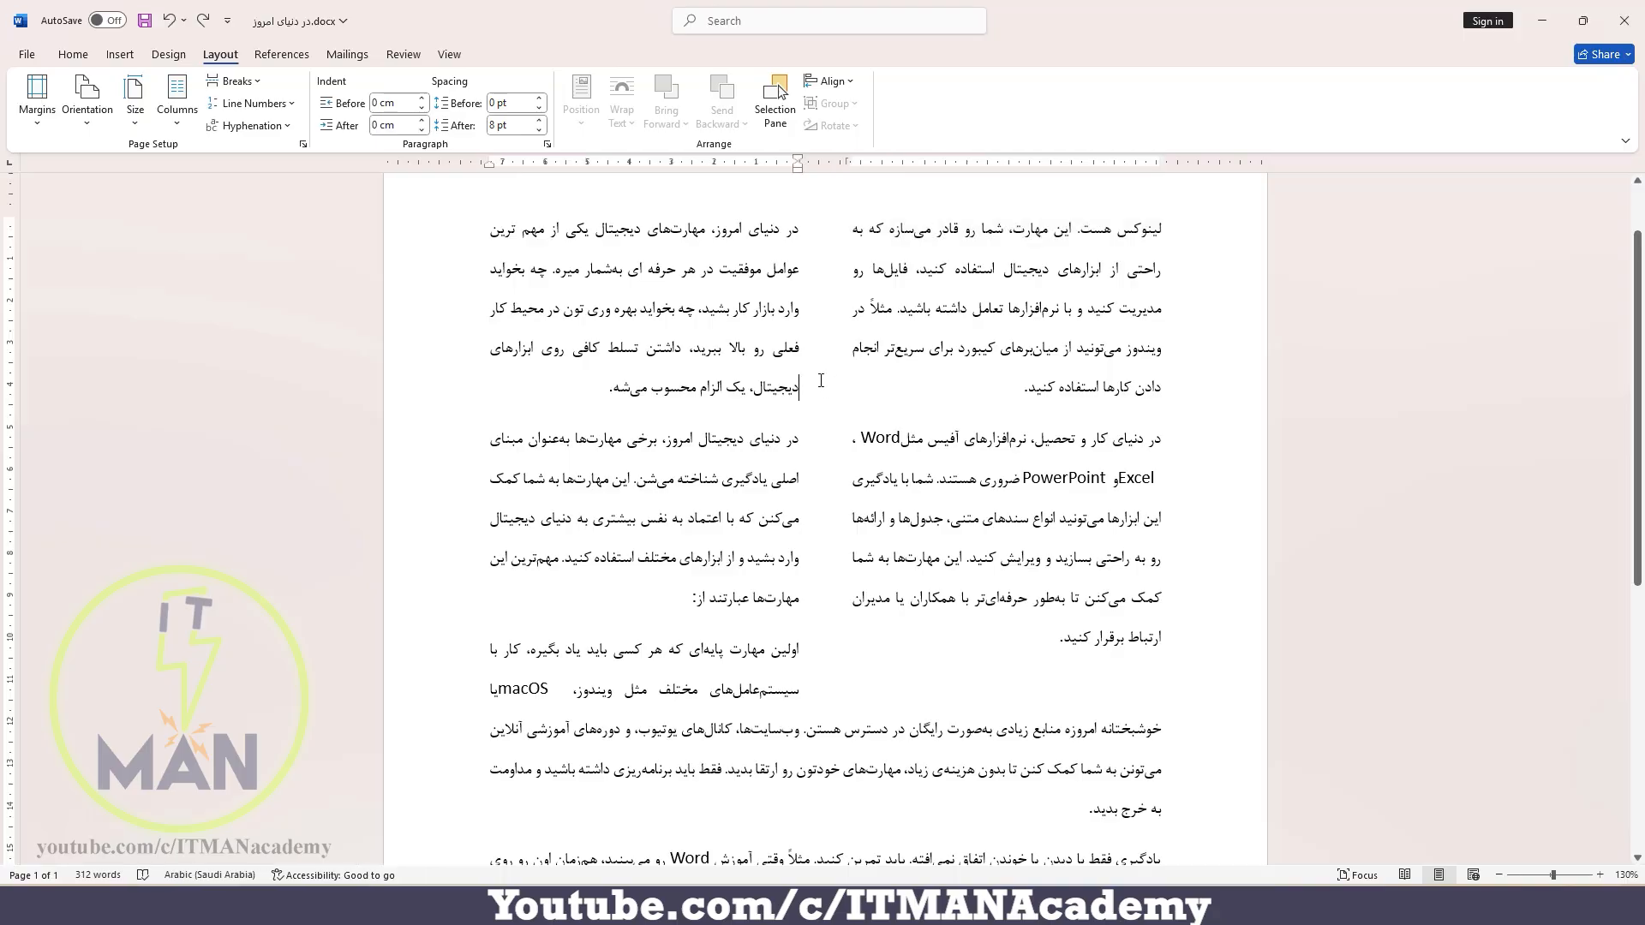
pyautogui.click(177, 96)
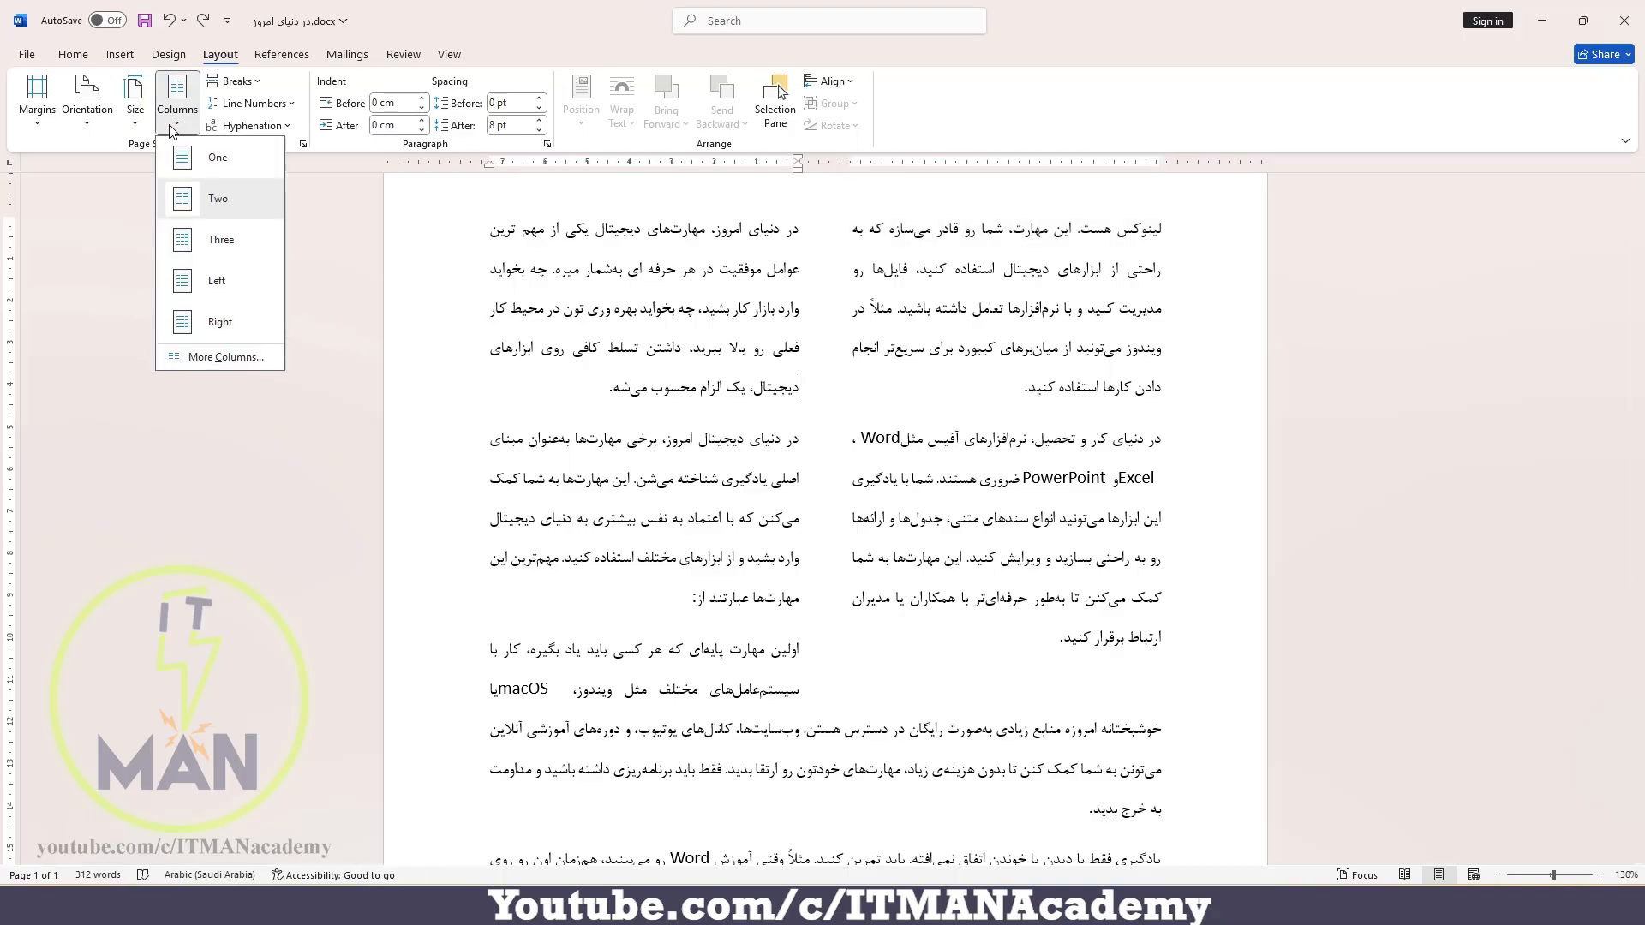
pyautogui.click(226, 357)
pyautogui.click(357, 290)
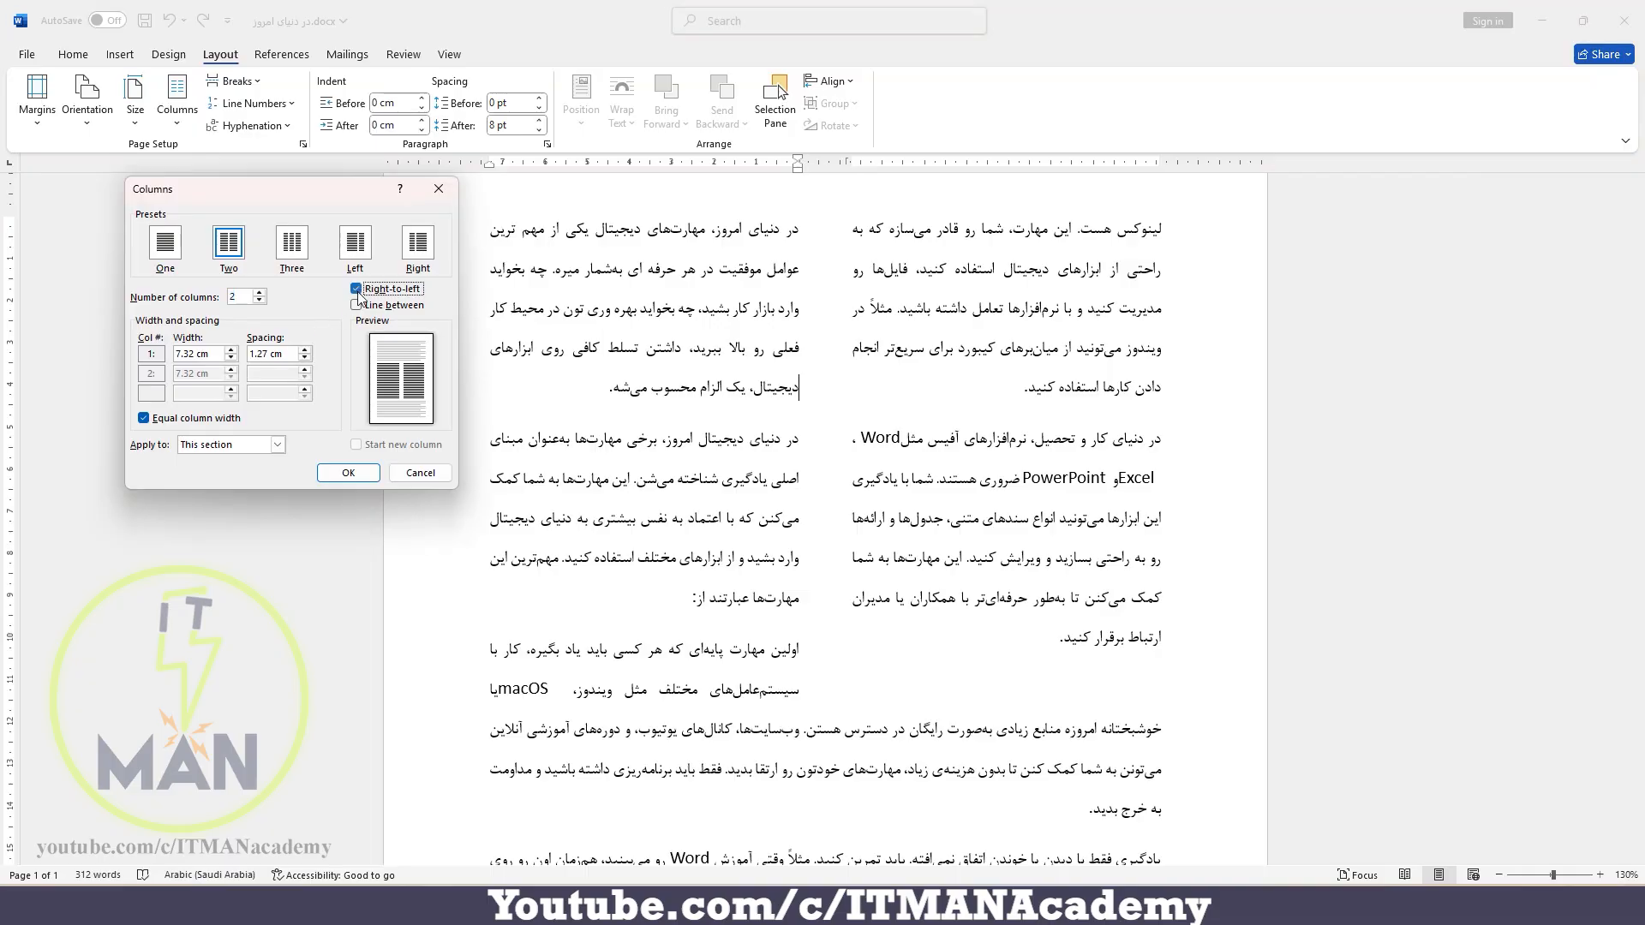
pyautogui.click(356, 305)
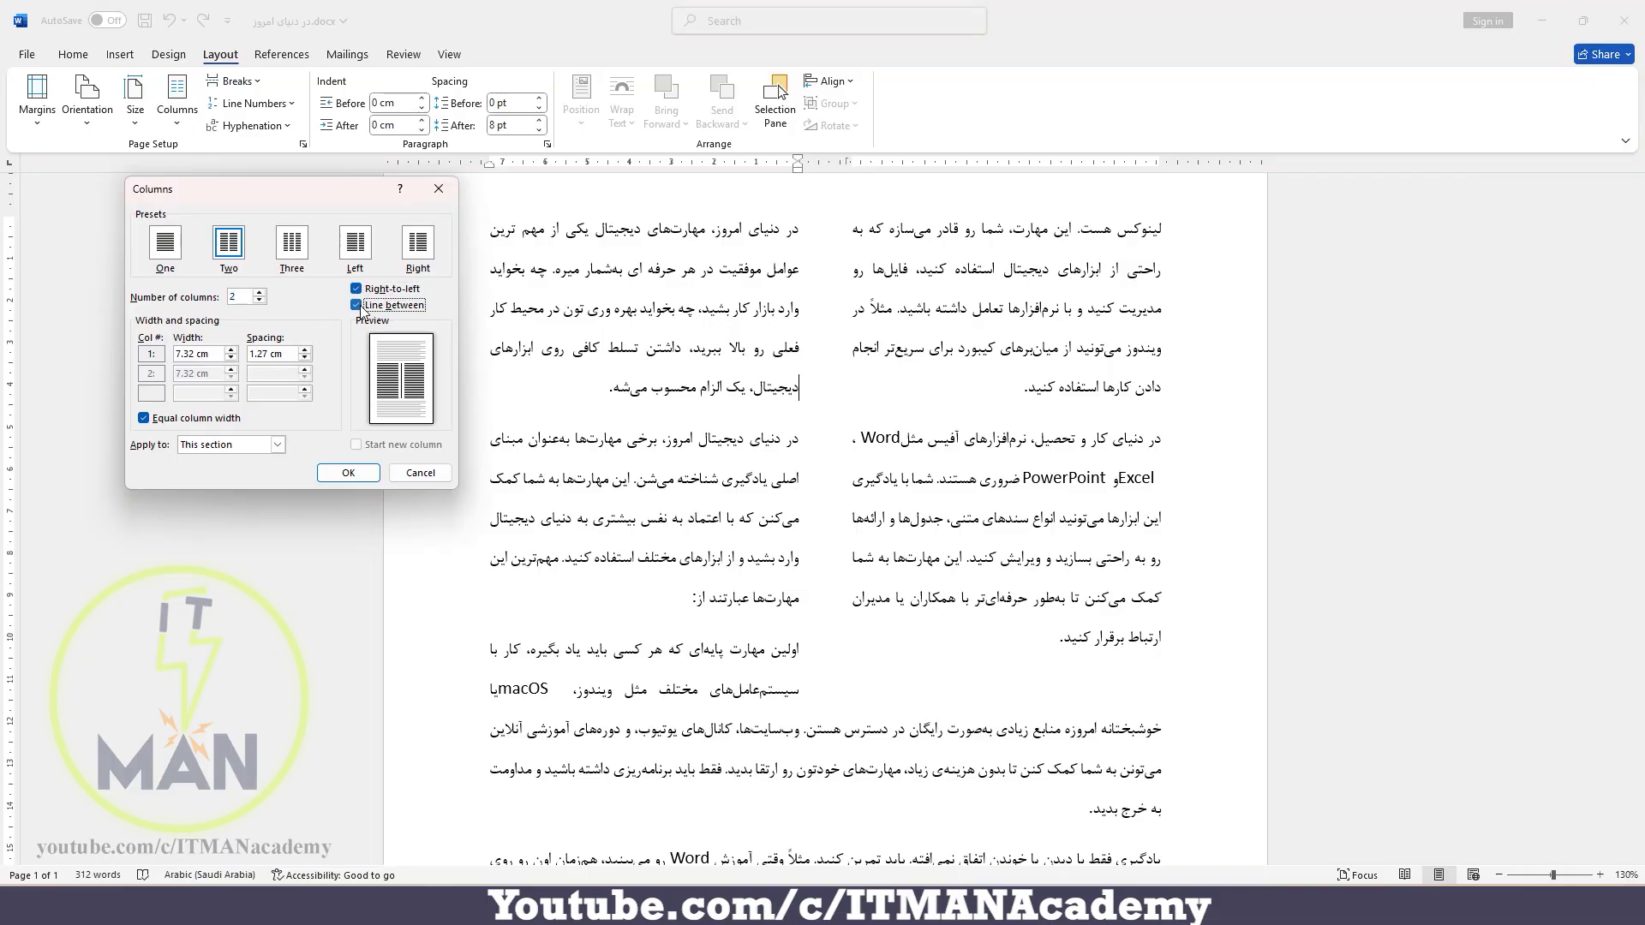
pyautogui.click(367, 473)
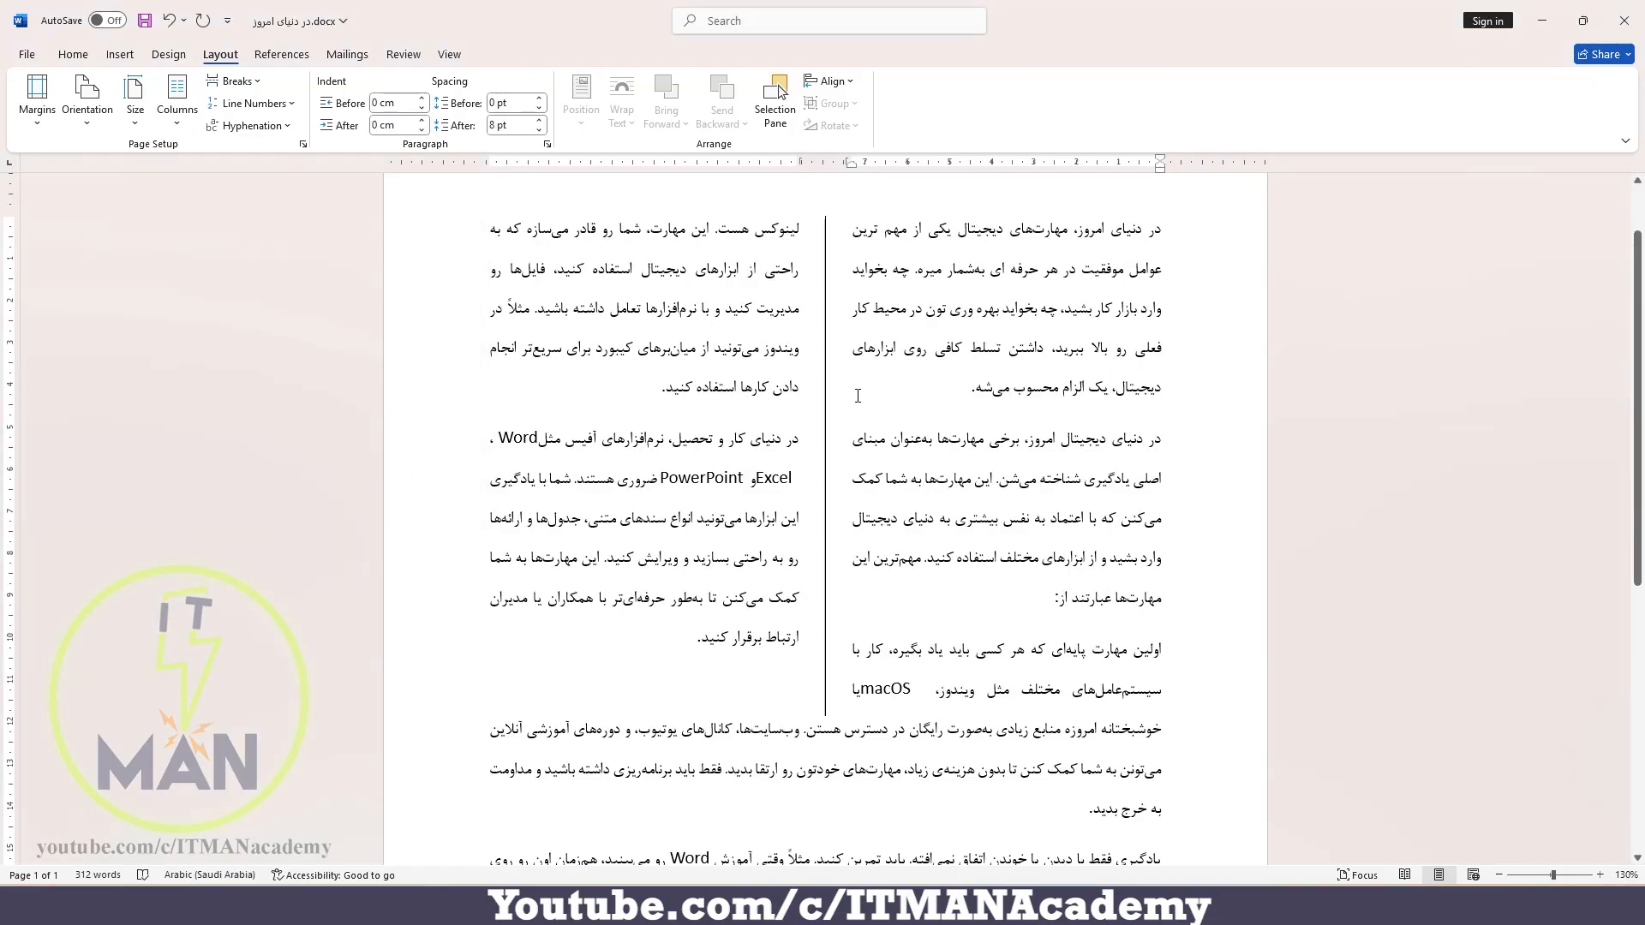
pyautogui.scroll(-4, 858, 396)
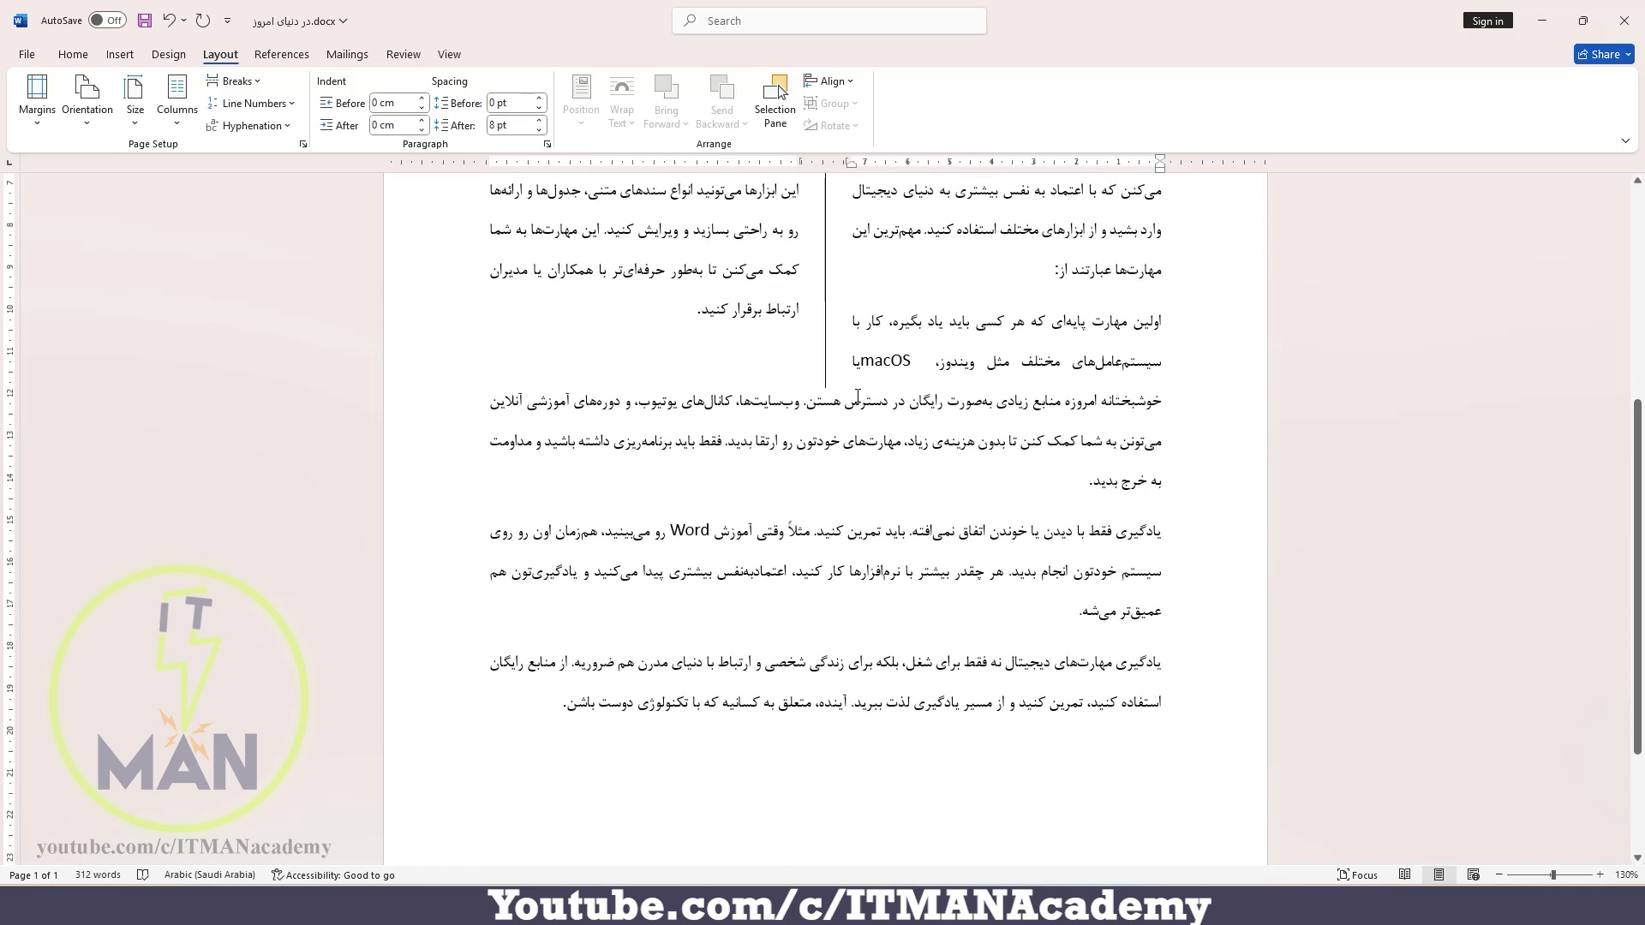
pyautogui.scroll(5, 857, 396)
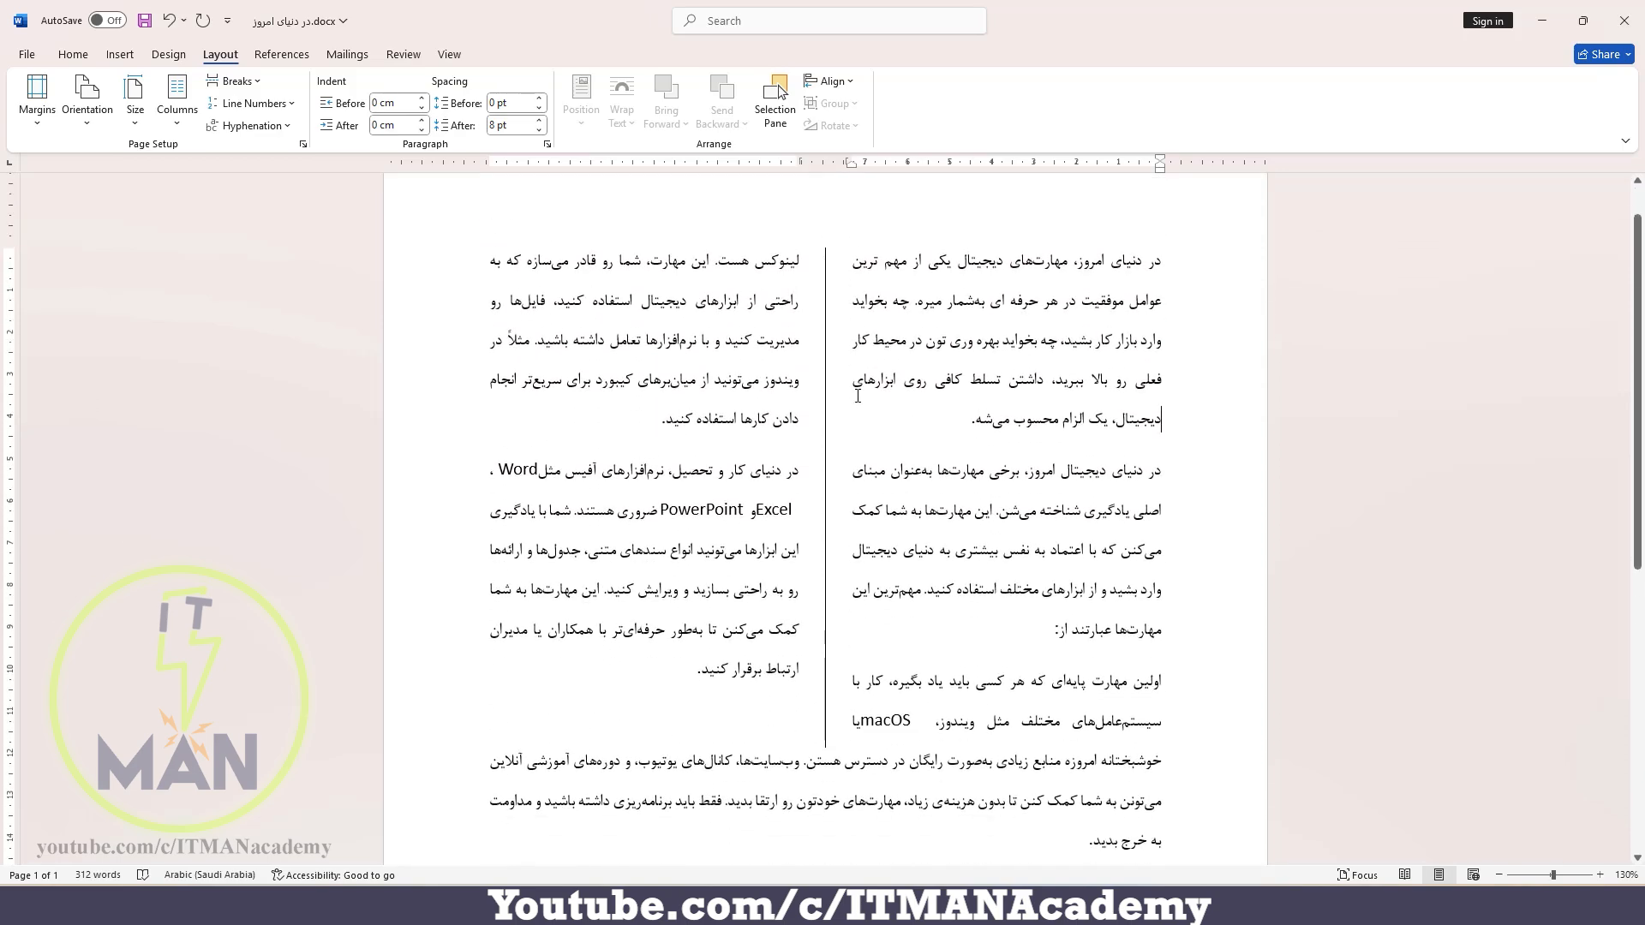
# Try a page break at the end of the first full-width paragraph below the columns, and undo it
pyautogui.click(244, 81)
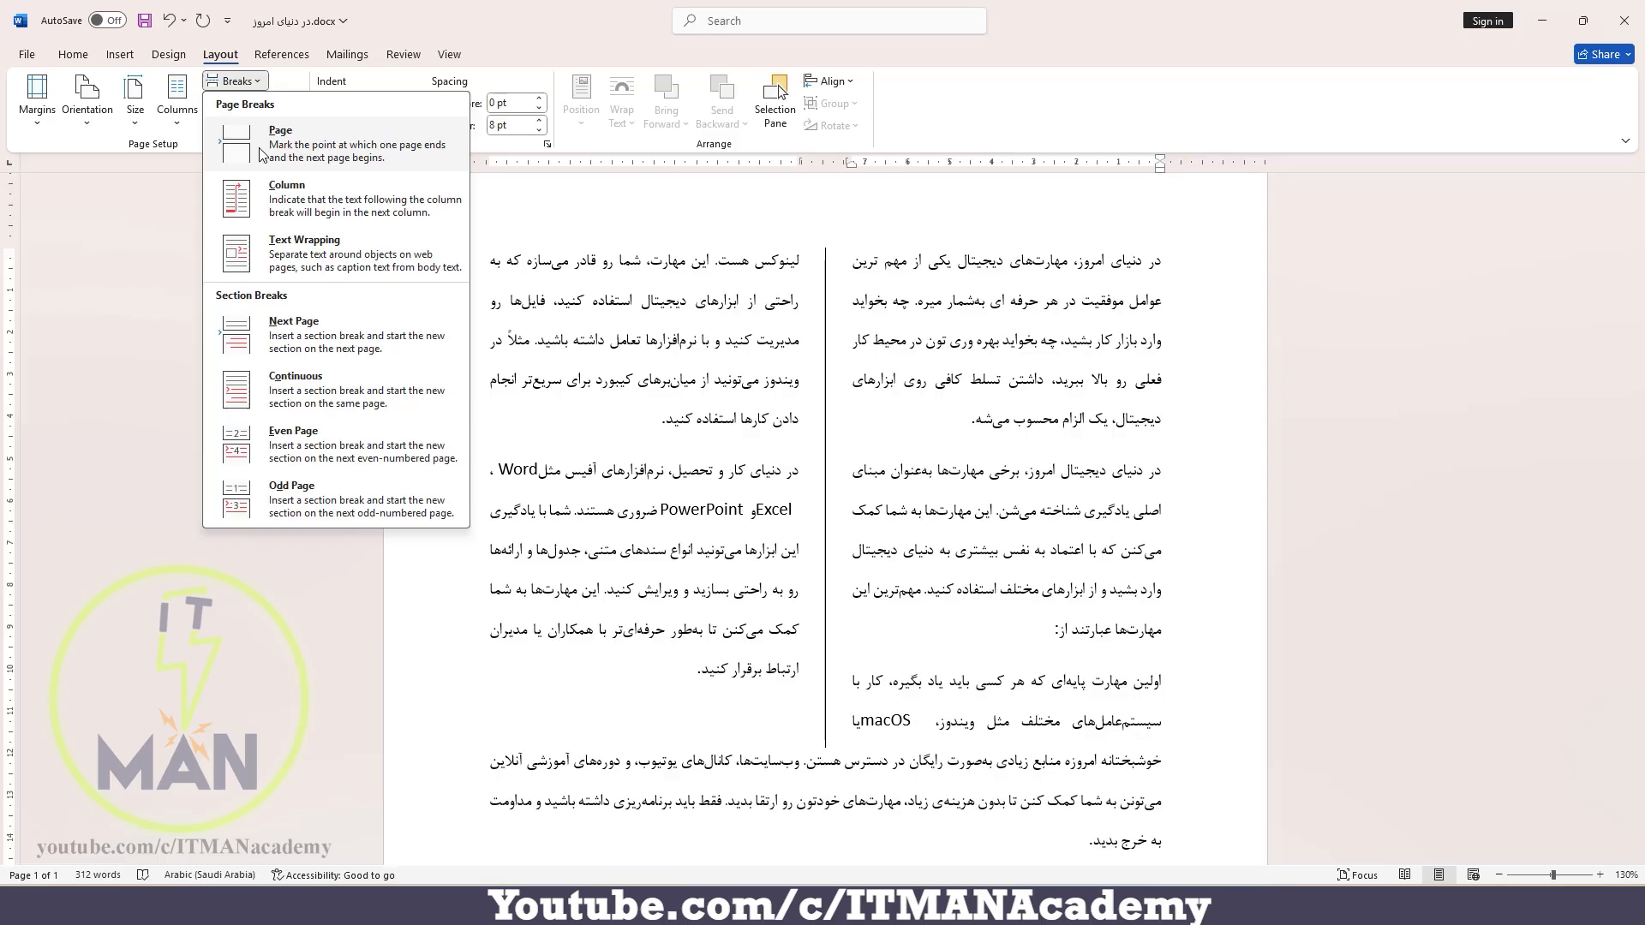
pyautogui.click(110, 54)
pyautogui.click(115, 55)
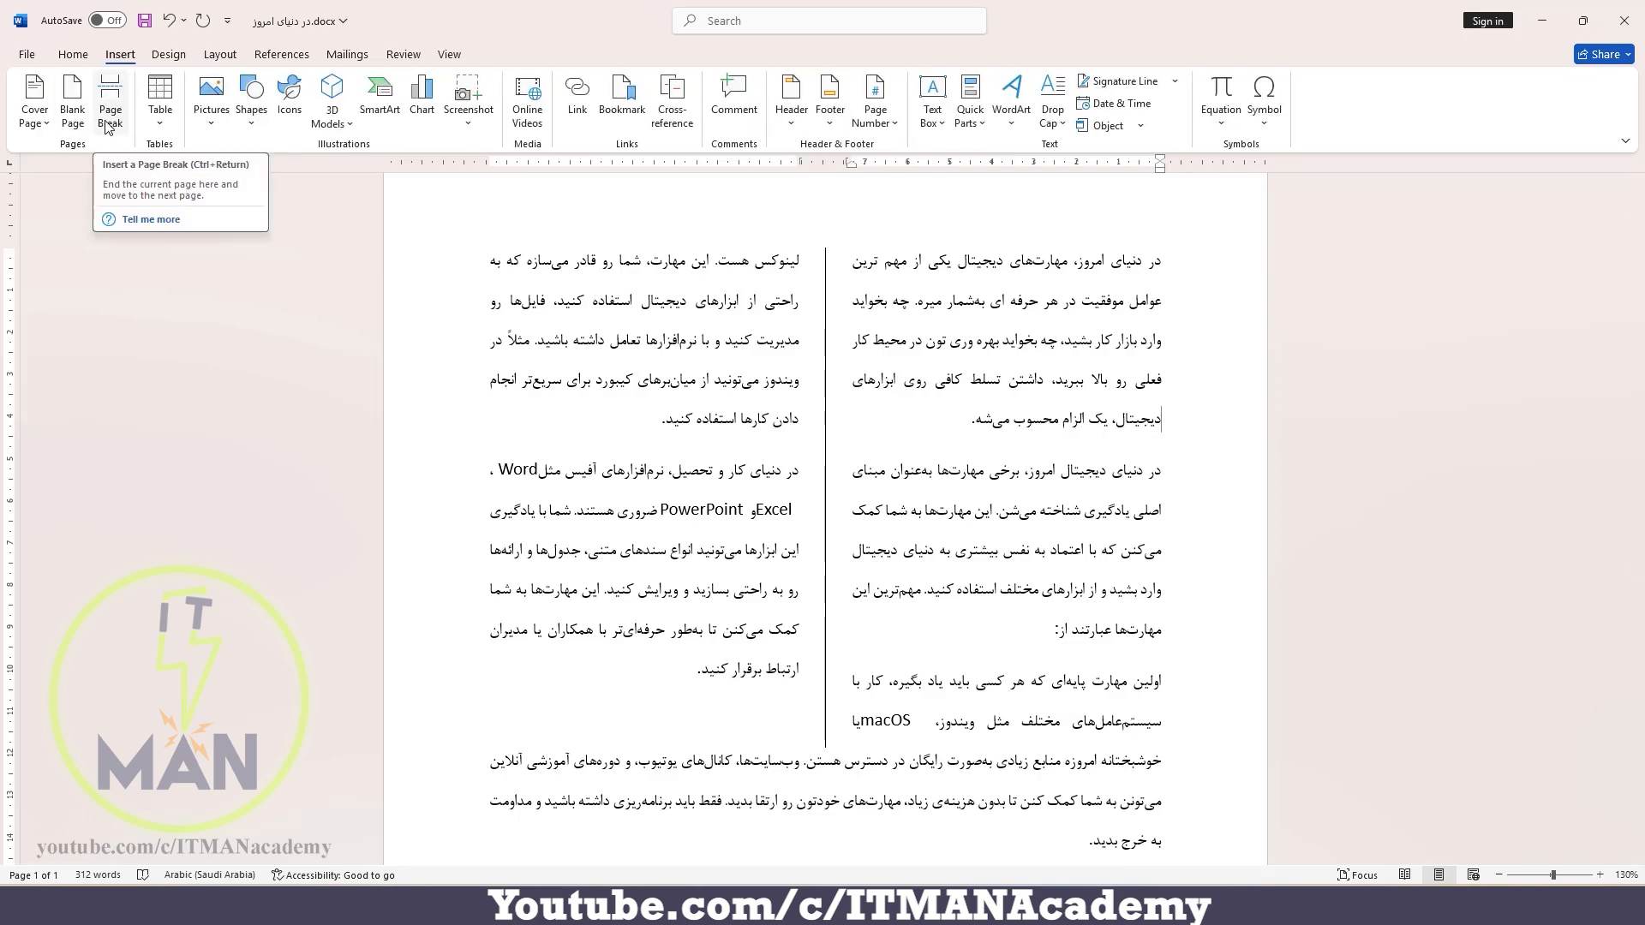
pyautogui.scroll(-5, 737, 268)
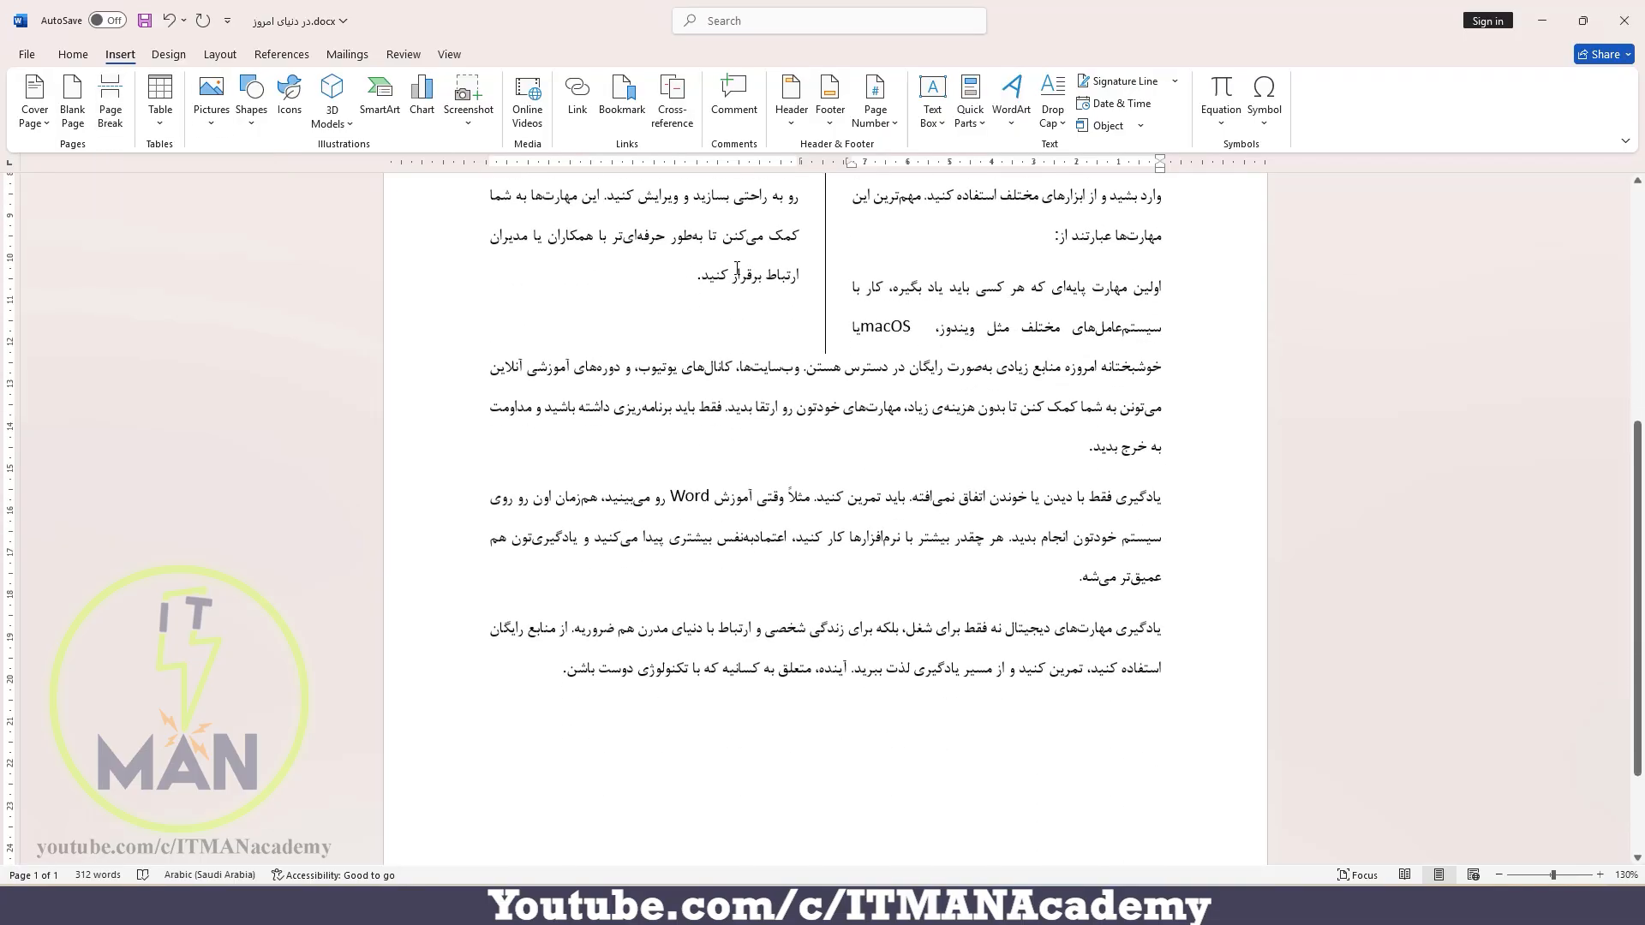
pyautogui.scroll(-1, 753, 278)
pyautogui.click(1020, 431)
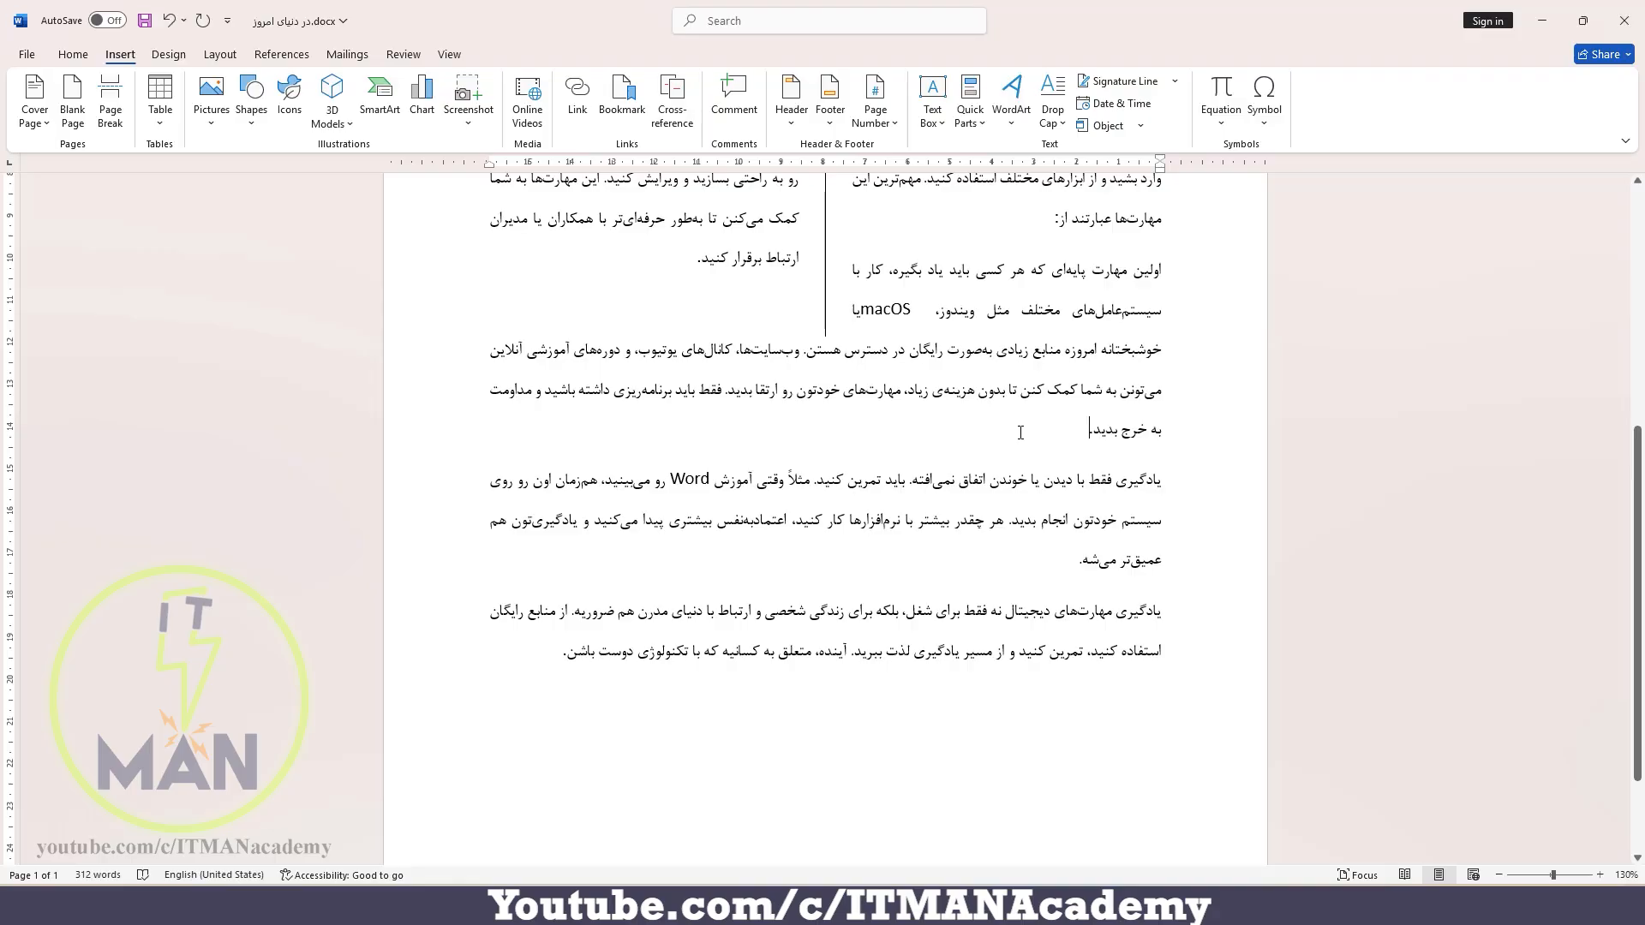
pyautogui.hotkey('ctrl', 'Return')
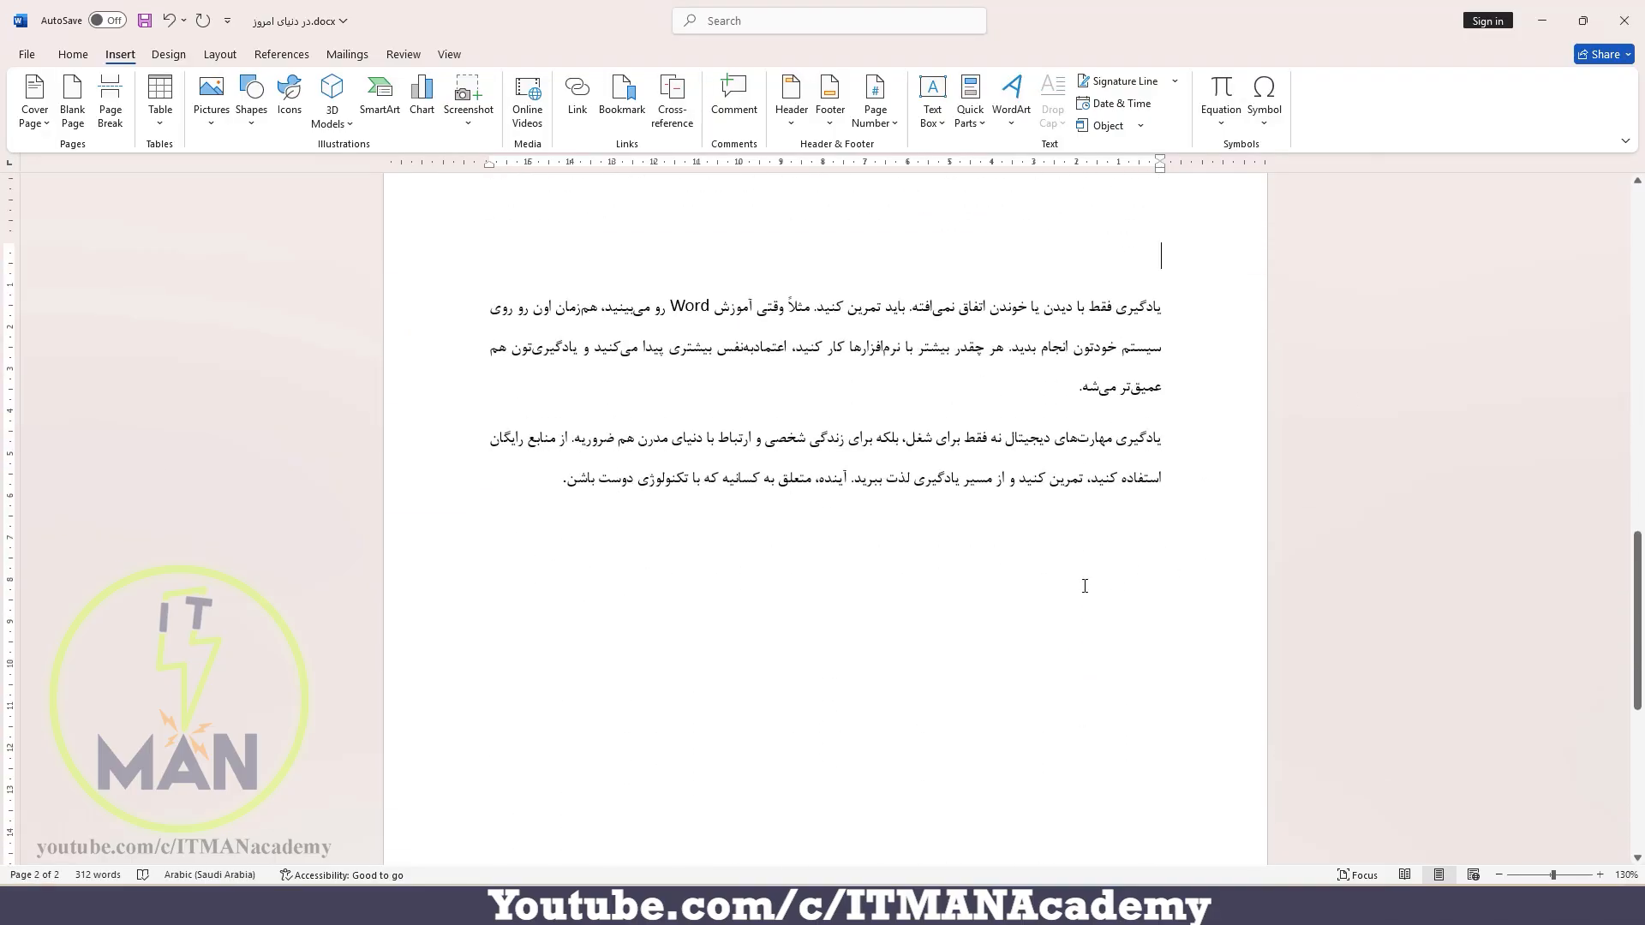
pyautogui.scroll(5, 1081, 586)
pyautogui.scroll(2, 1081, 586)
pyautogui.hotkey('ctrl', 'z')
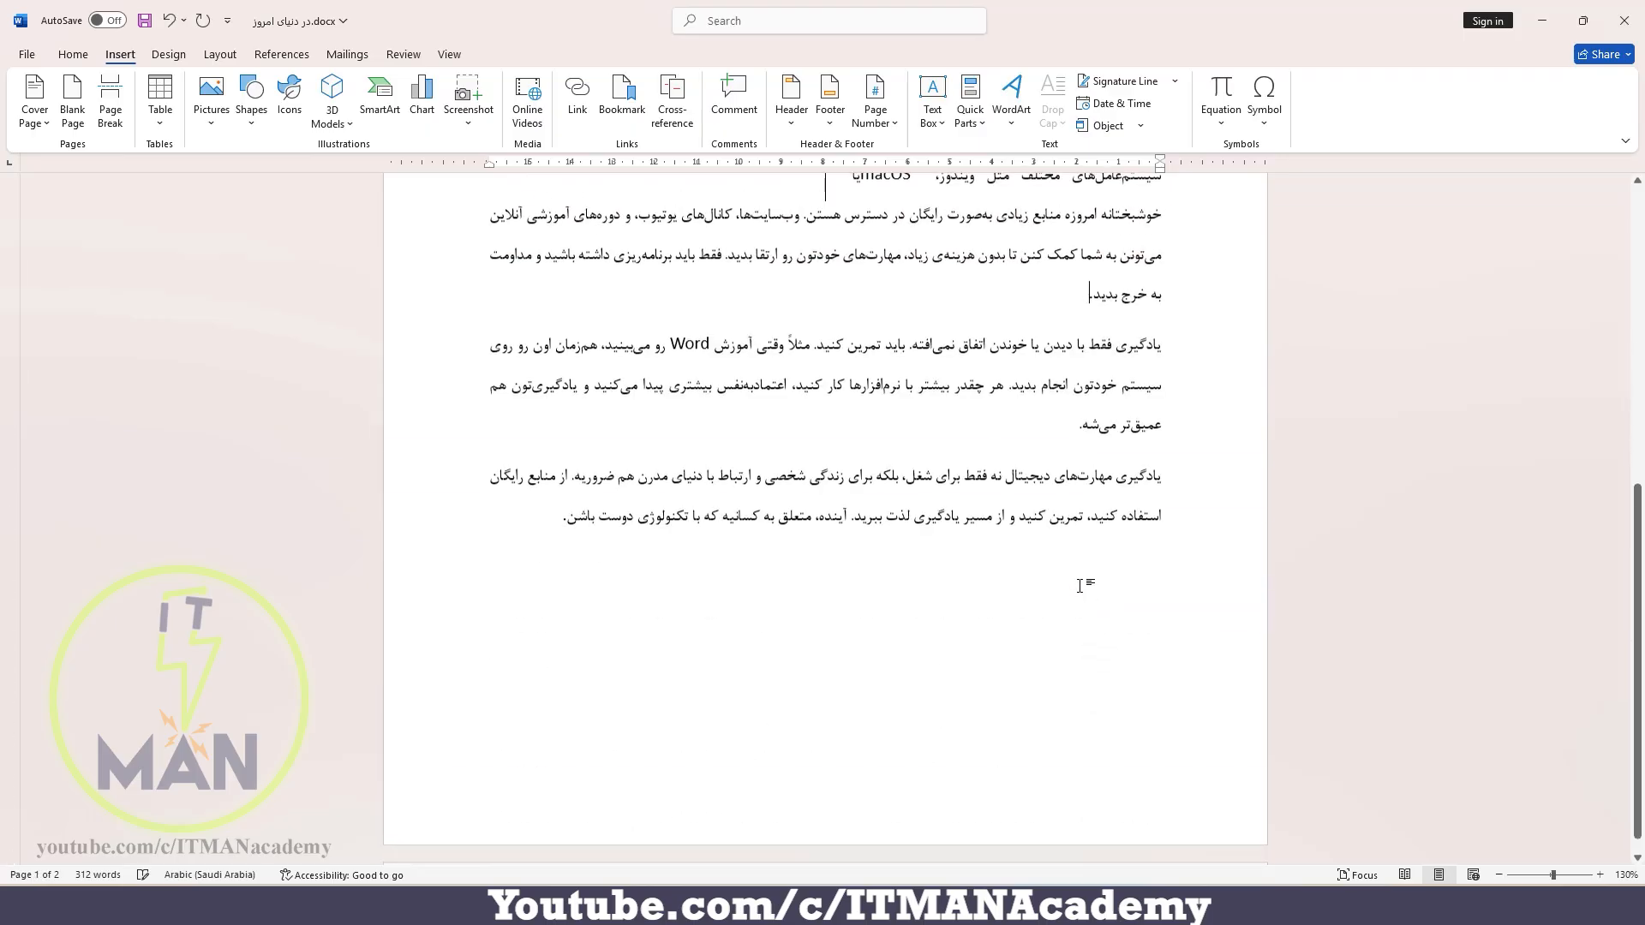
pyautogui.scroll(2, 987, 483)
pyautogui.scroll(3, 988, 483)
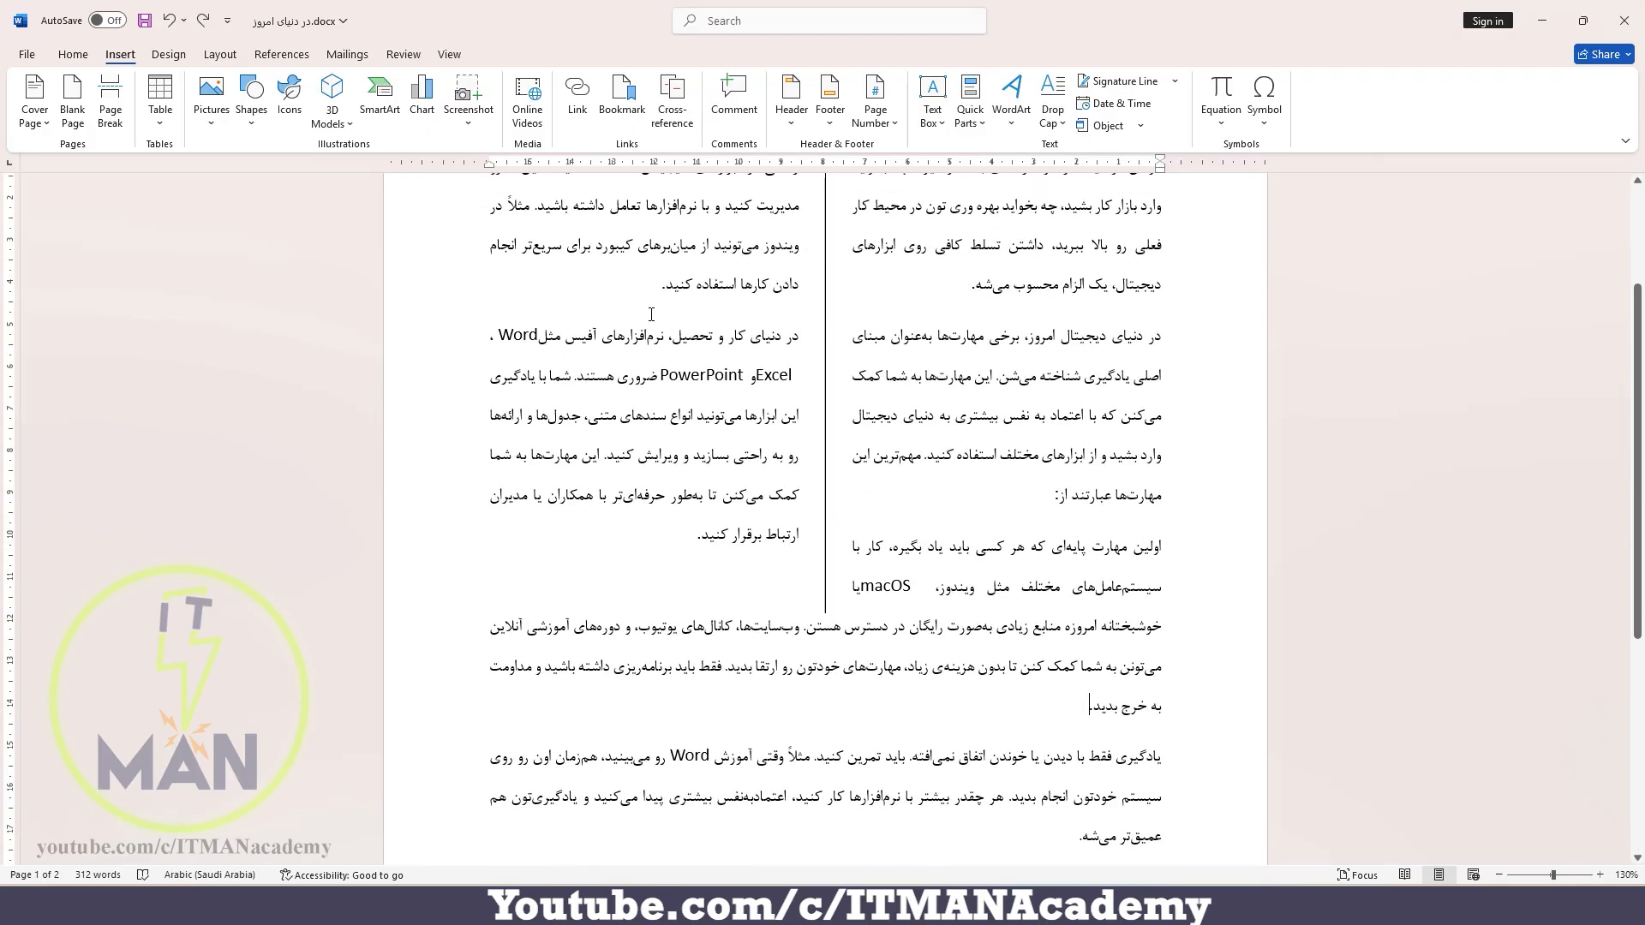
# Insert a column break before the second paragraph so the text from there on starts in the next column
pyautogui.click(220, 54)
pyautogui.click(251, 82)
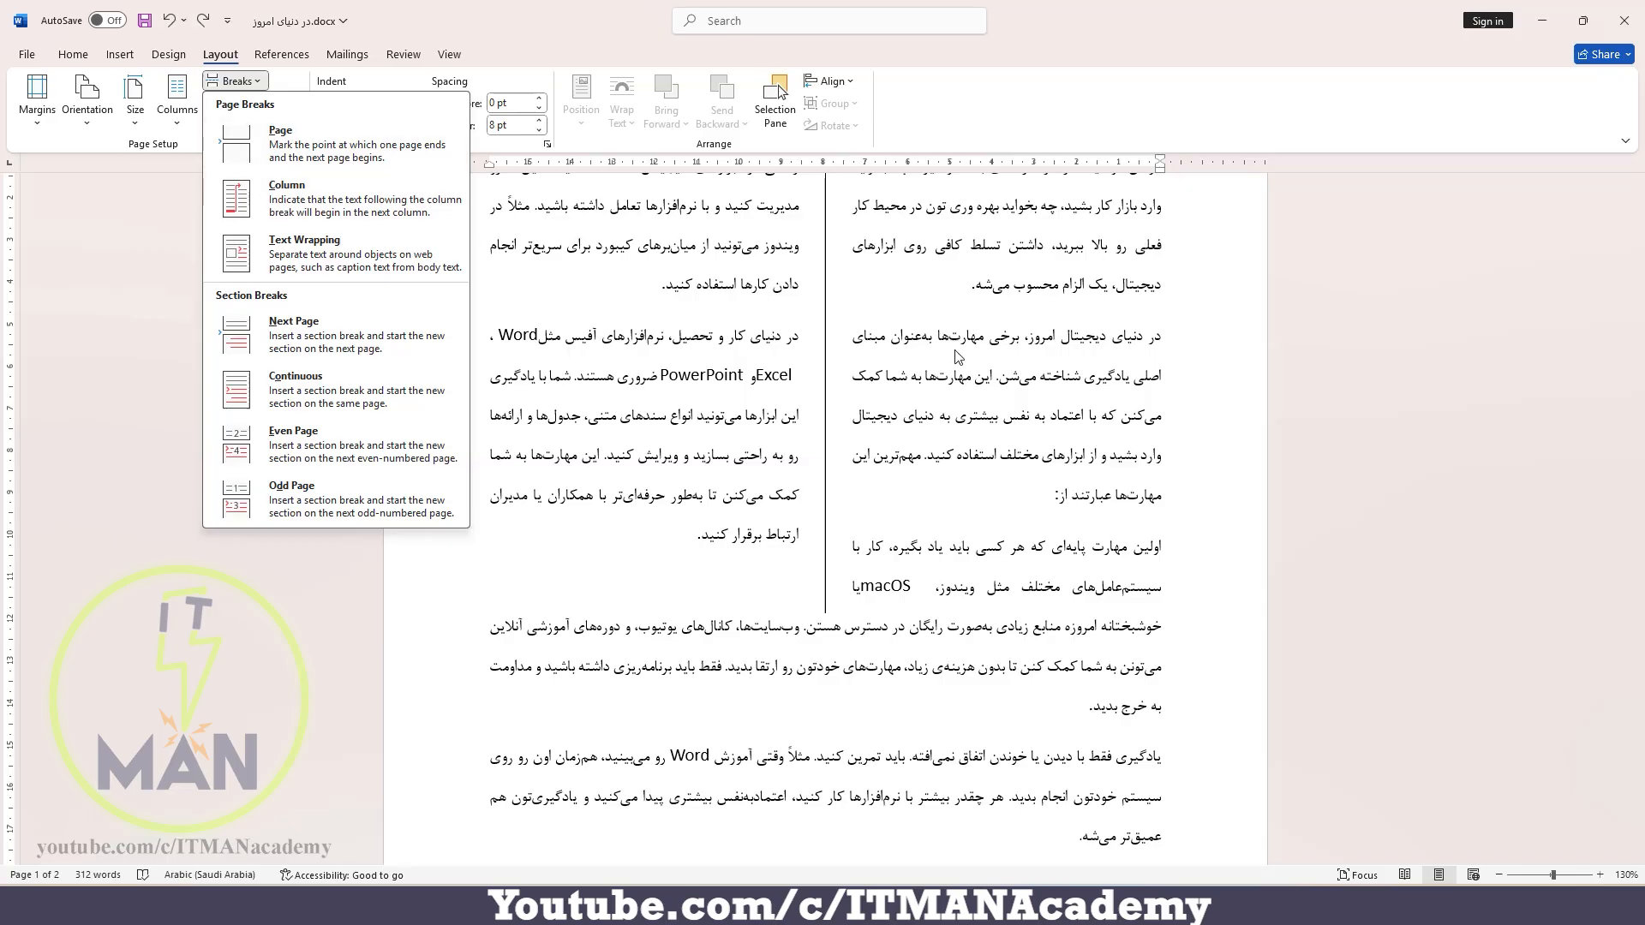
pyautogui.click(874, 328)
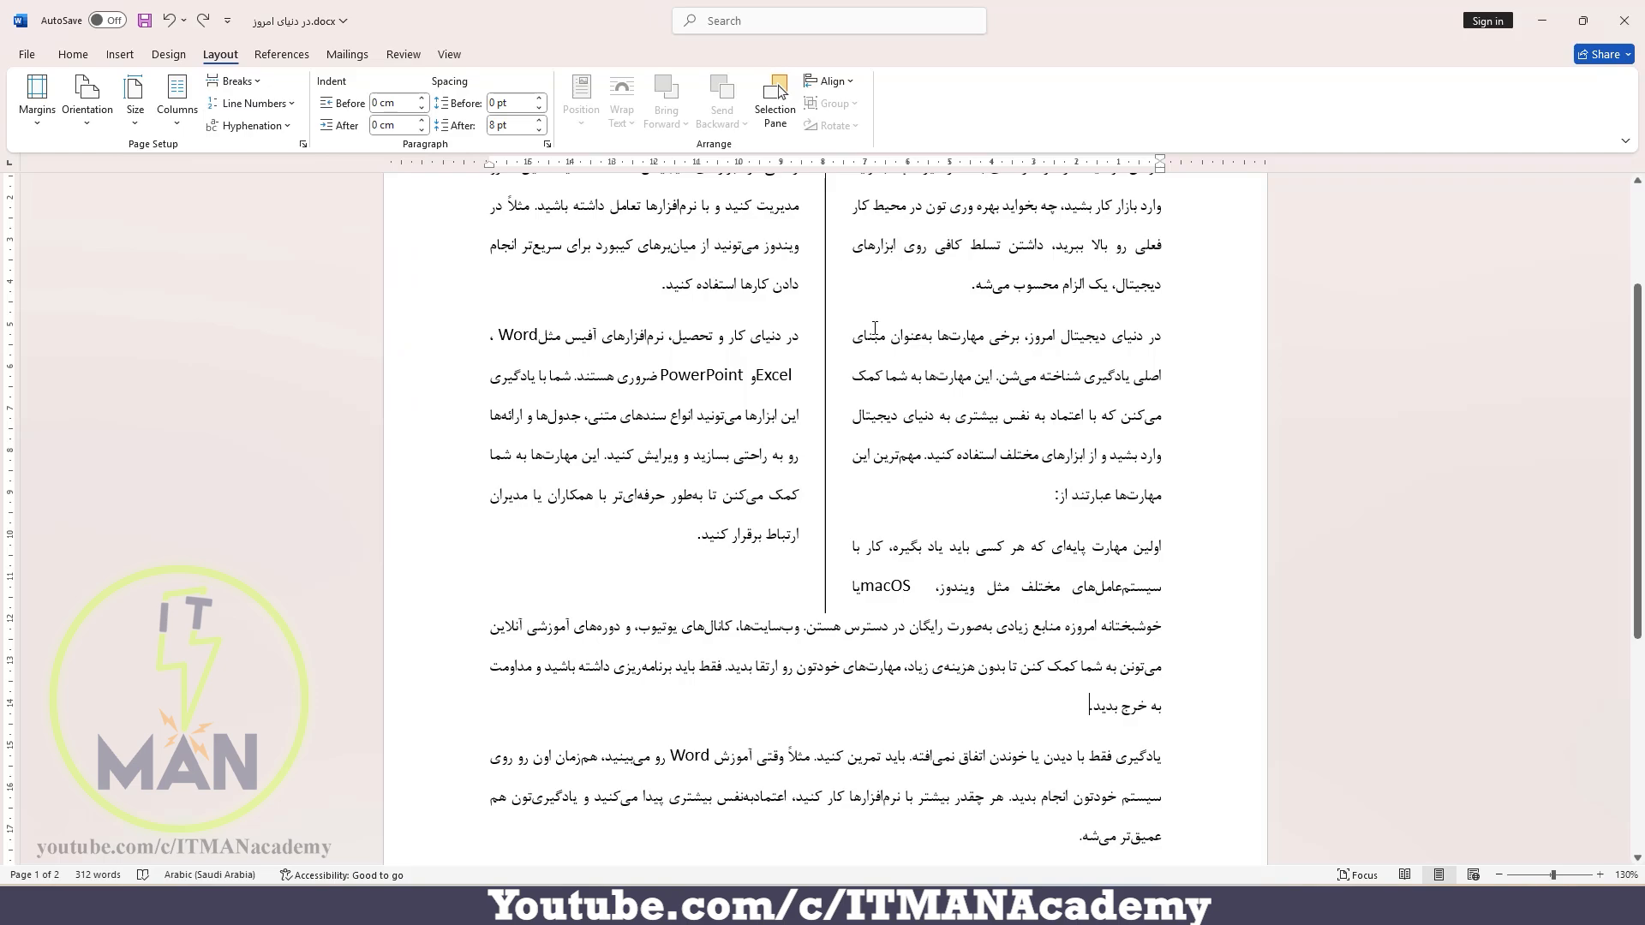
pyautogui.scroll(3, 774, 600)
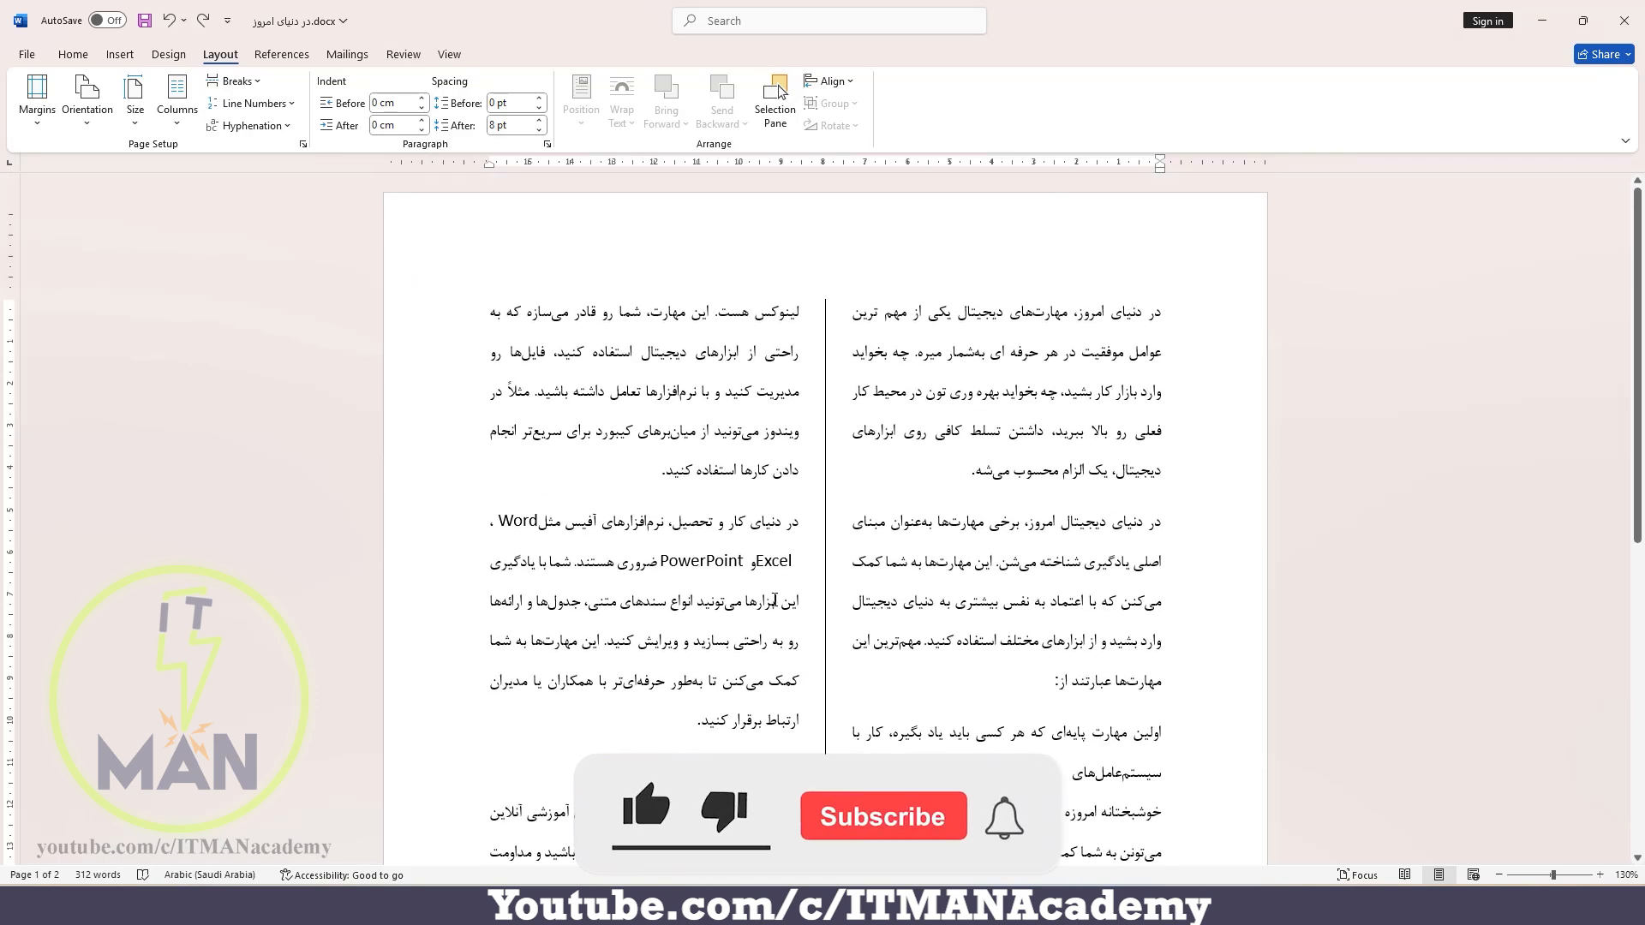
pyautogui.click(1172, 525)
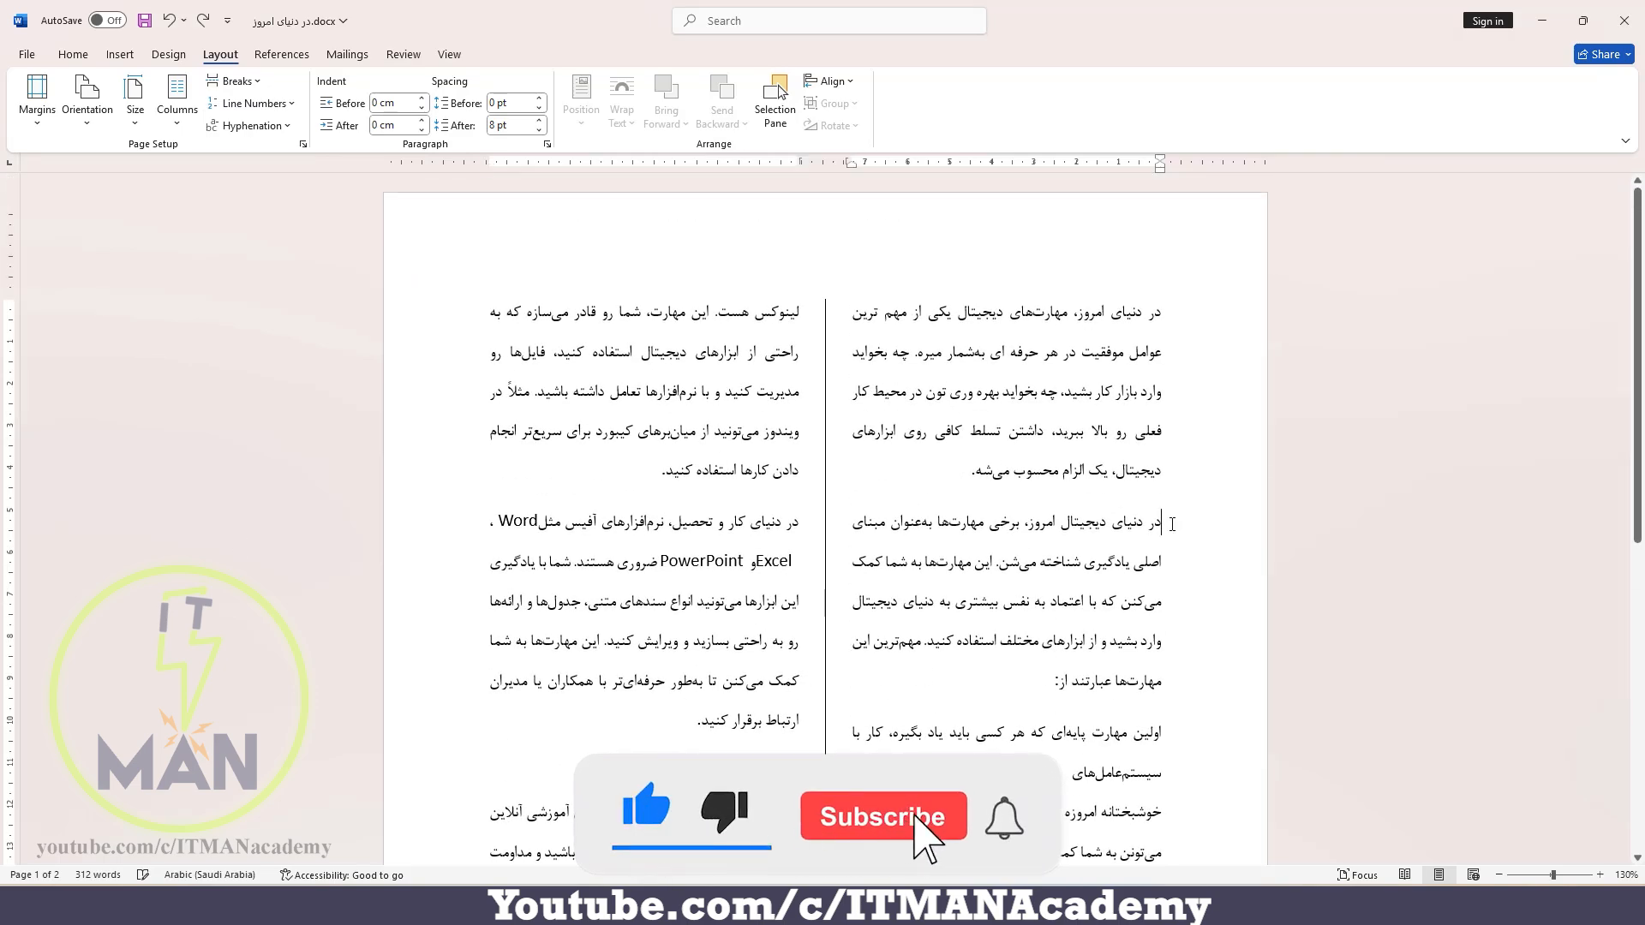
pyautogui.click(254, 84)
pyautogui.click(300, 210)
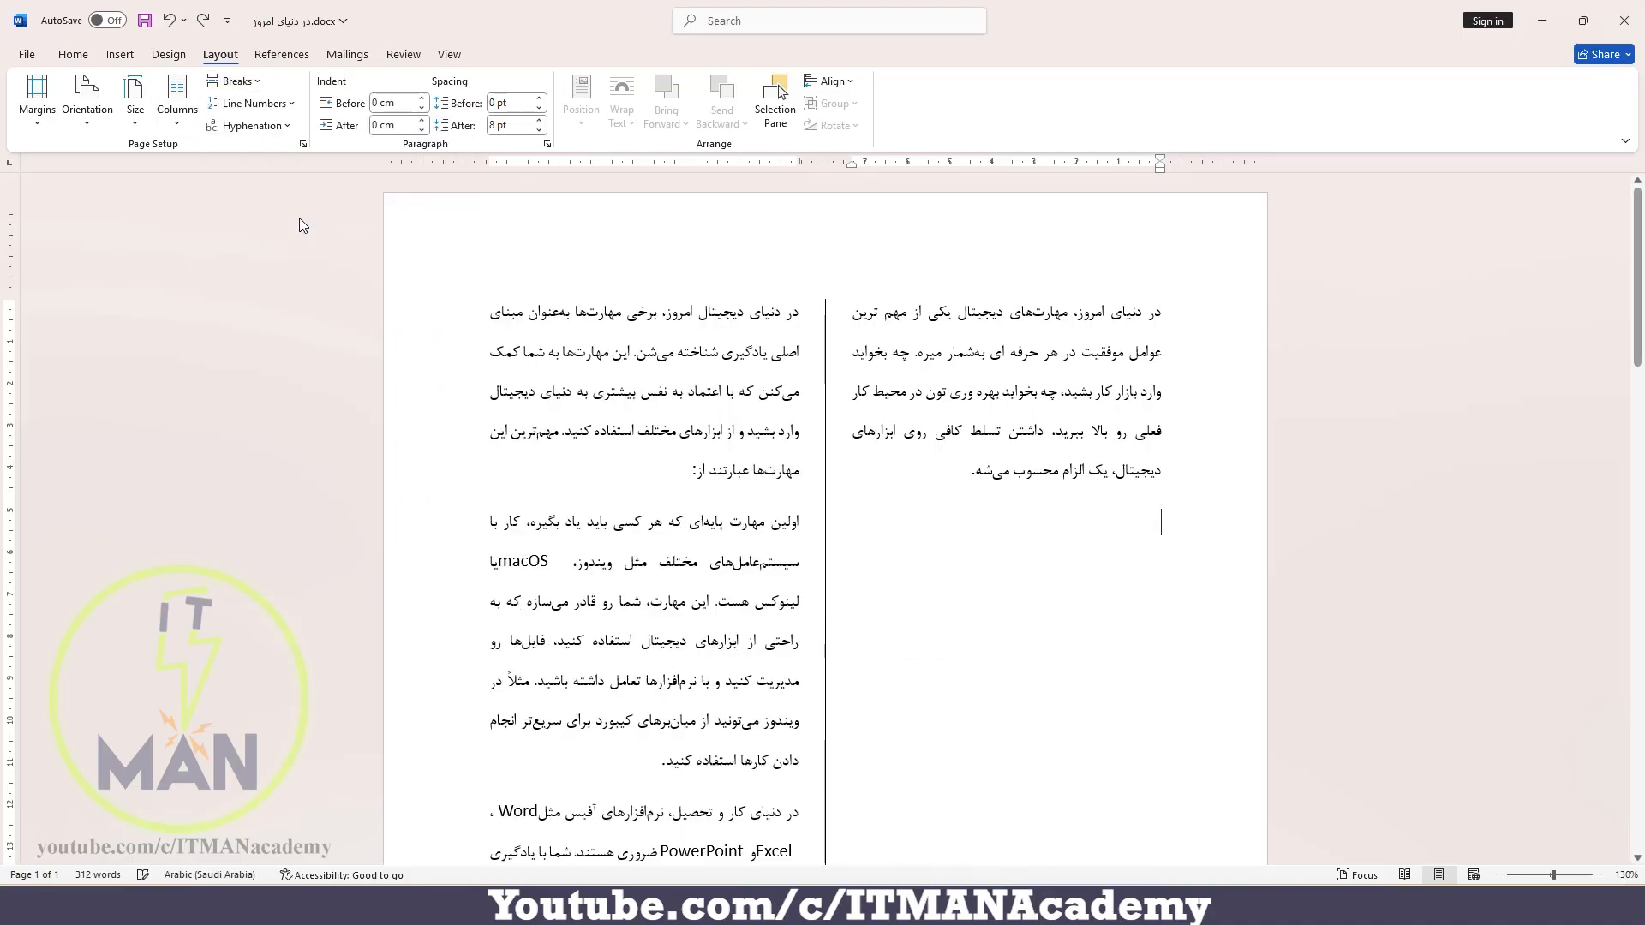
pyautogui.scroll(-3, 845, 757)
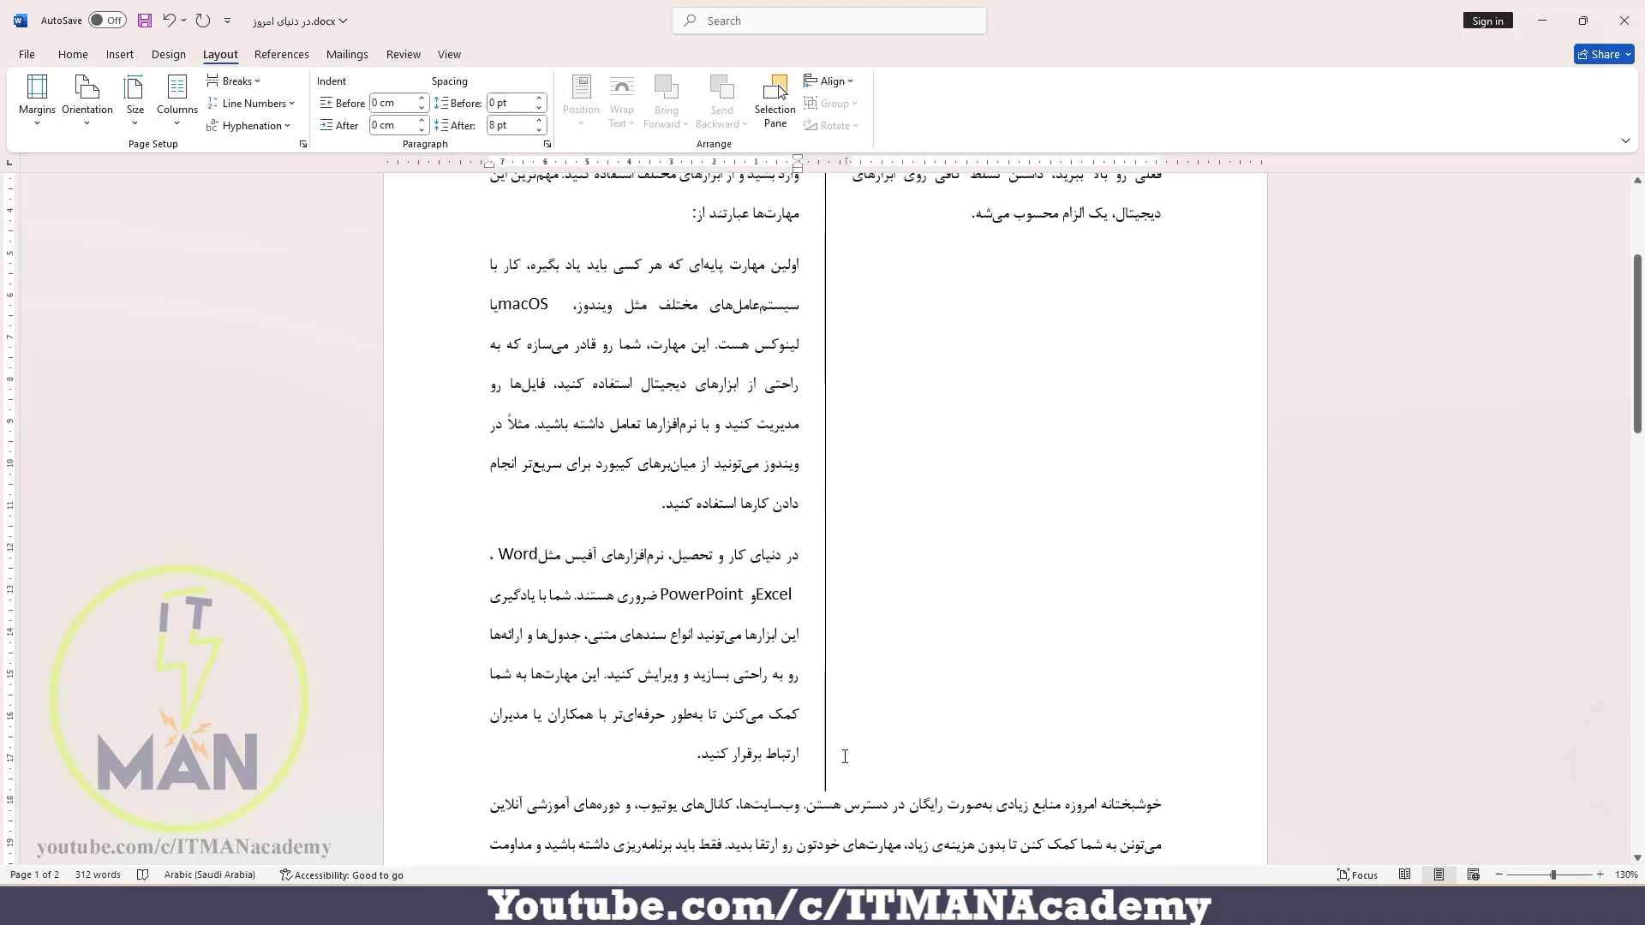
pyautogui.scroll(3, 844, 756)
pyautogui.scroll(-5, 1015, 493)
pyautogui.scroll(3, 1015, 493)
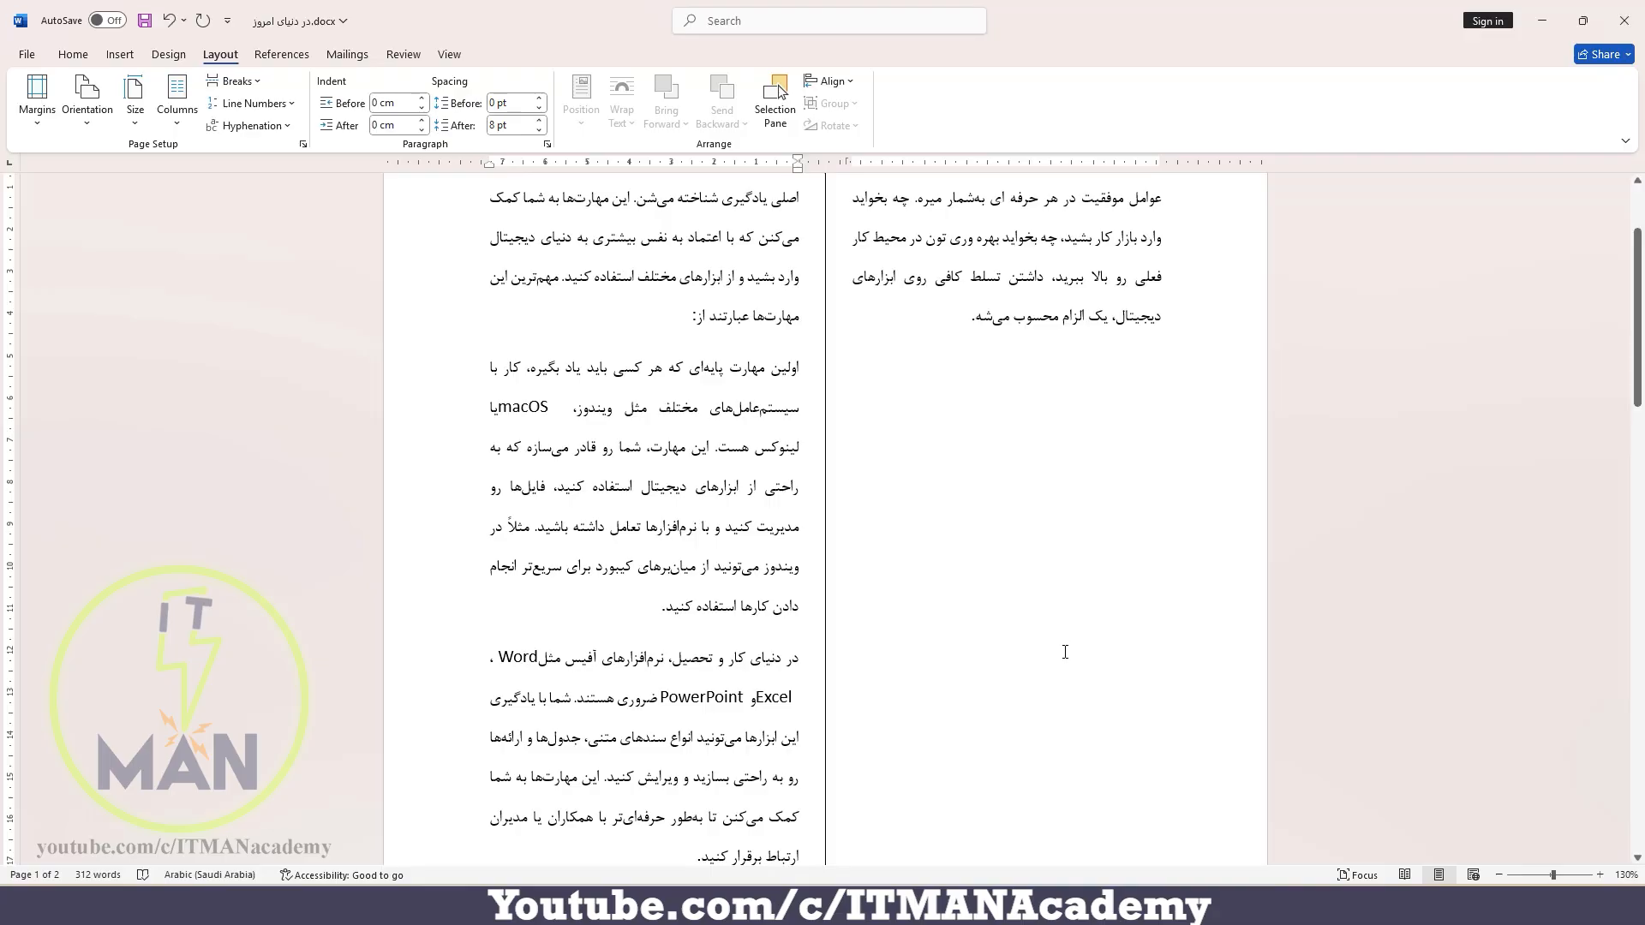
# Switch to the English-text Word document and paste a copy of its whole text below the last paragraph
pyautogui.click(1251, 808)
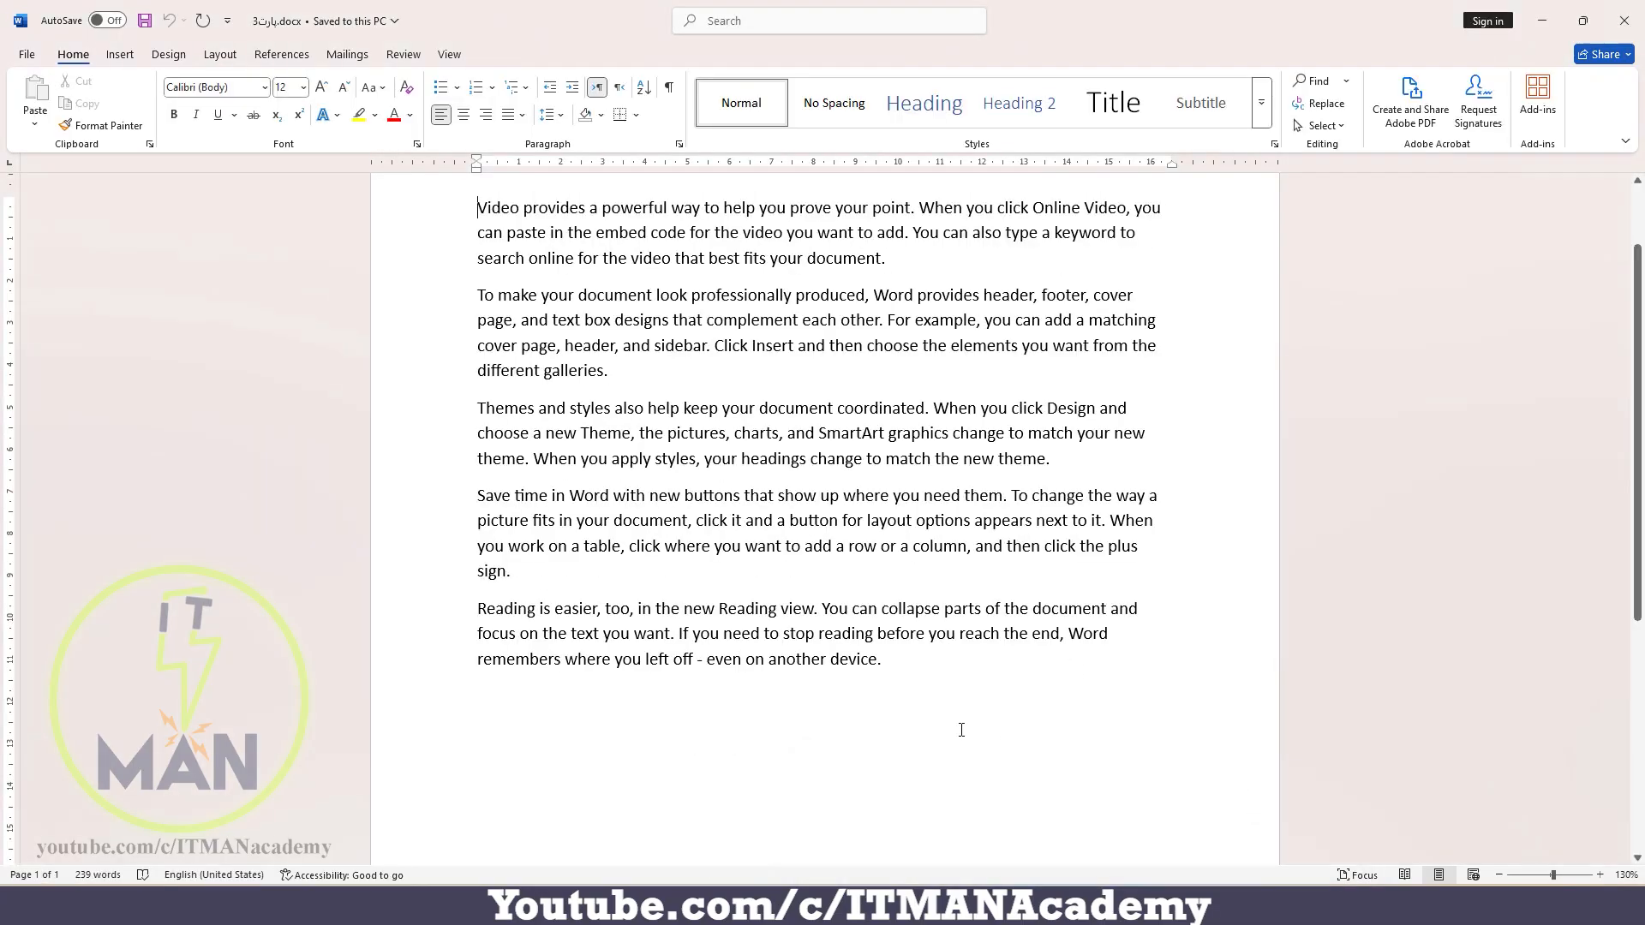
pyautogui.scroll(2, 921, 719)
pyautogui.hotkey('ctrl', 'a')
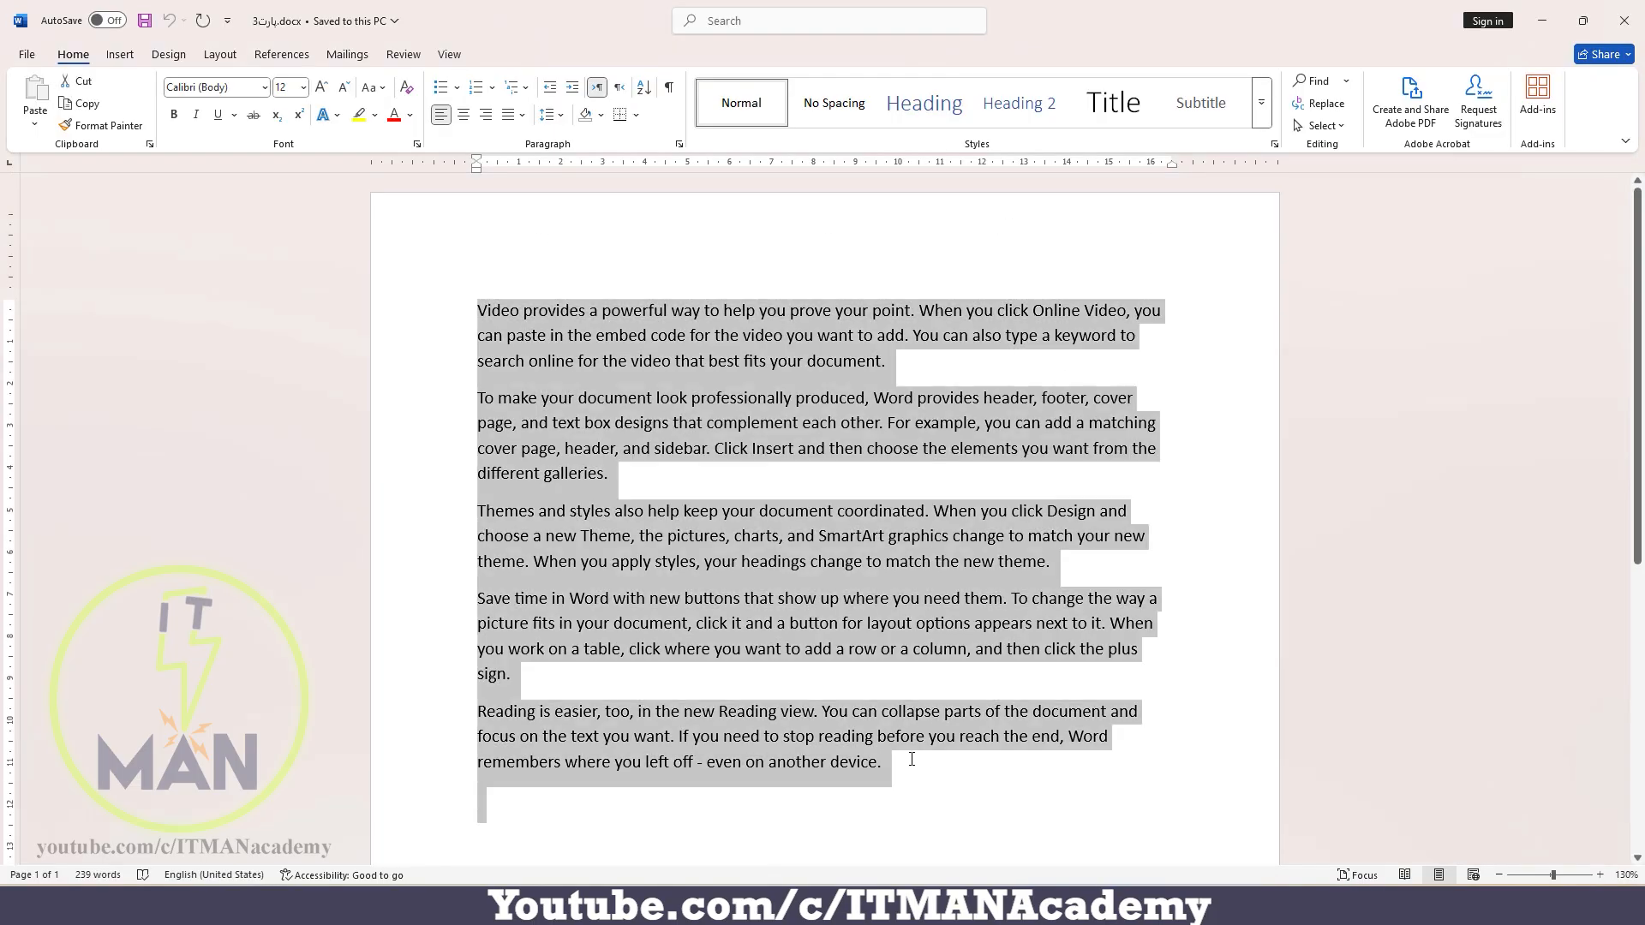
pyautogui.hotkey('ctrl', 'c')
pyautogui.click(643, 802)
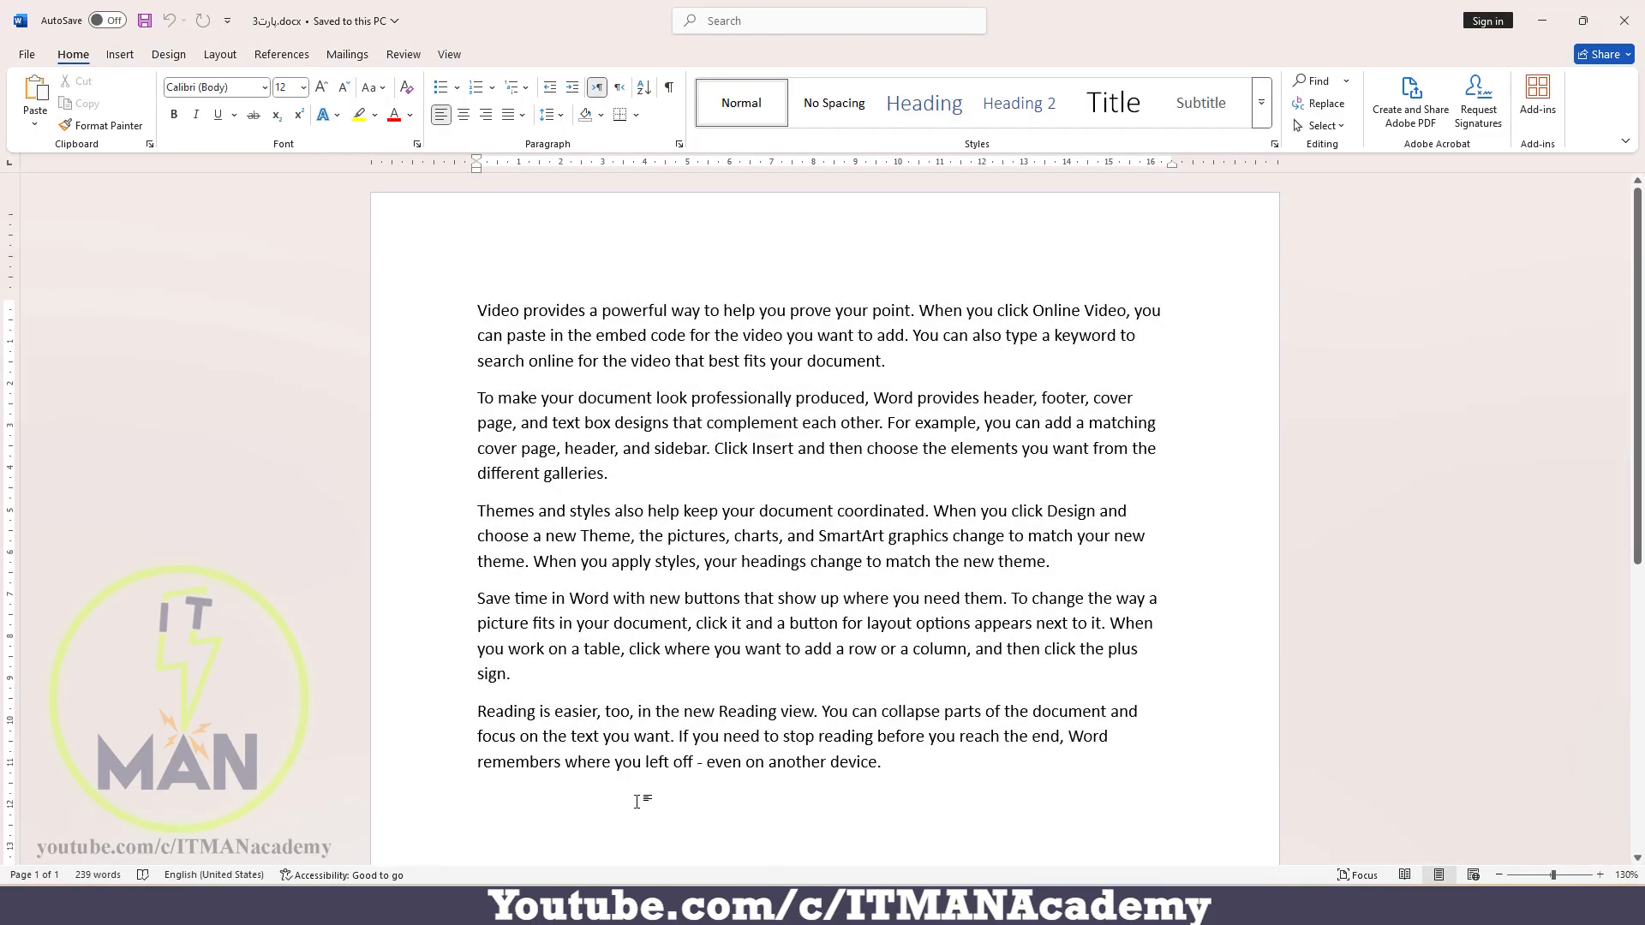
pyautogui.hotkey('ctrl', 'v')
pyautogui.scroll(6, 705, 620)
pyautogui.scroll(1, 705, 620)
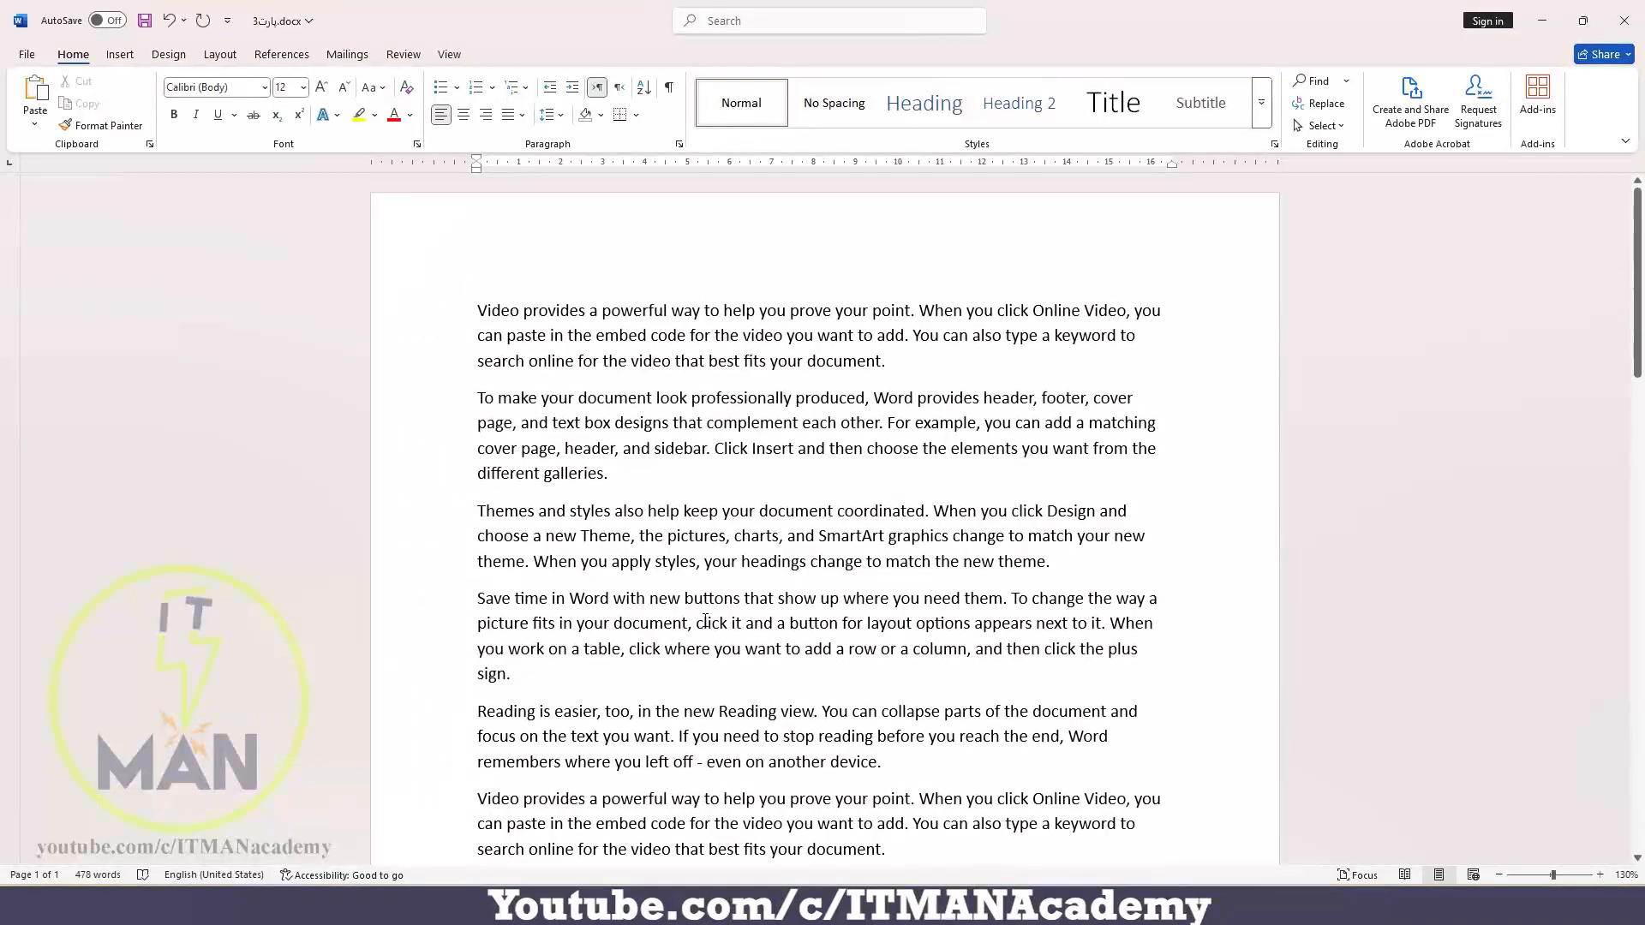
# Insert the picture Screenshot 2025-04-29 195257.png from the Screenshots folder at the end of the text
pyautogui.click(133, 56)
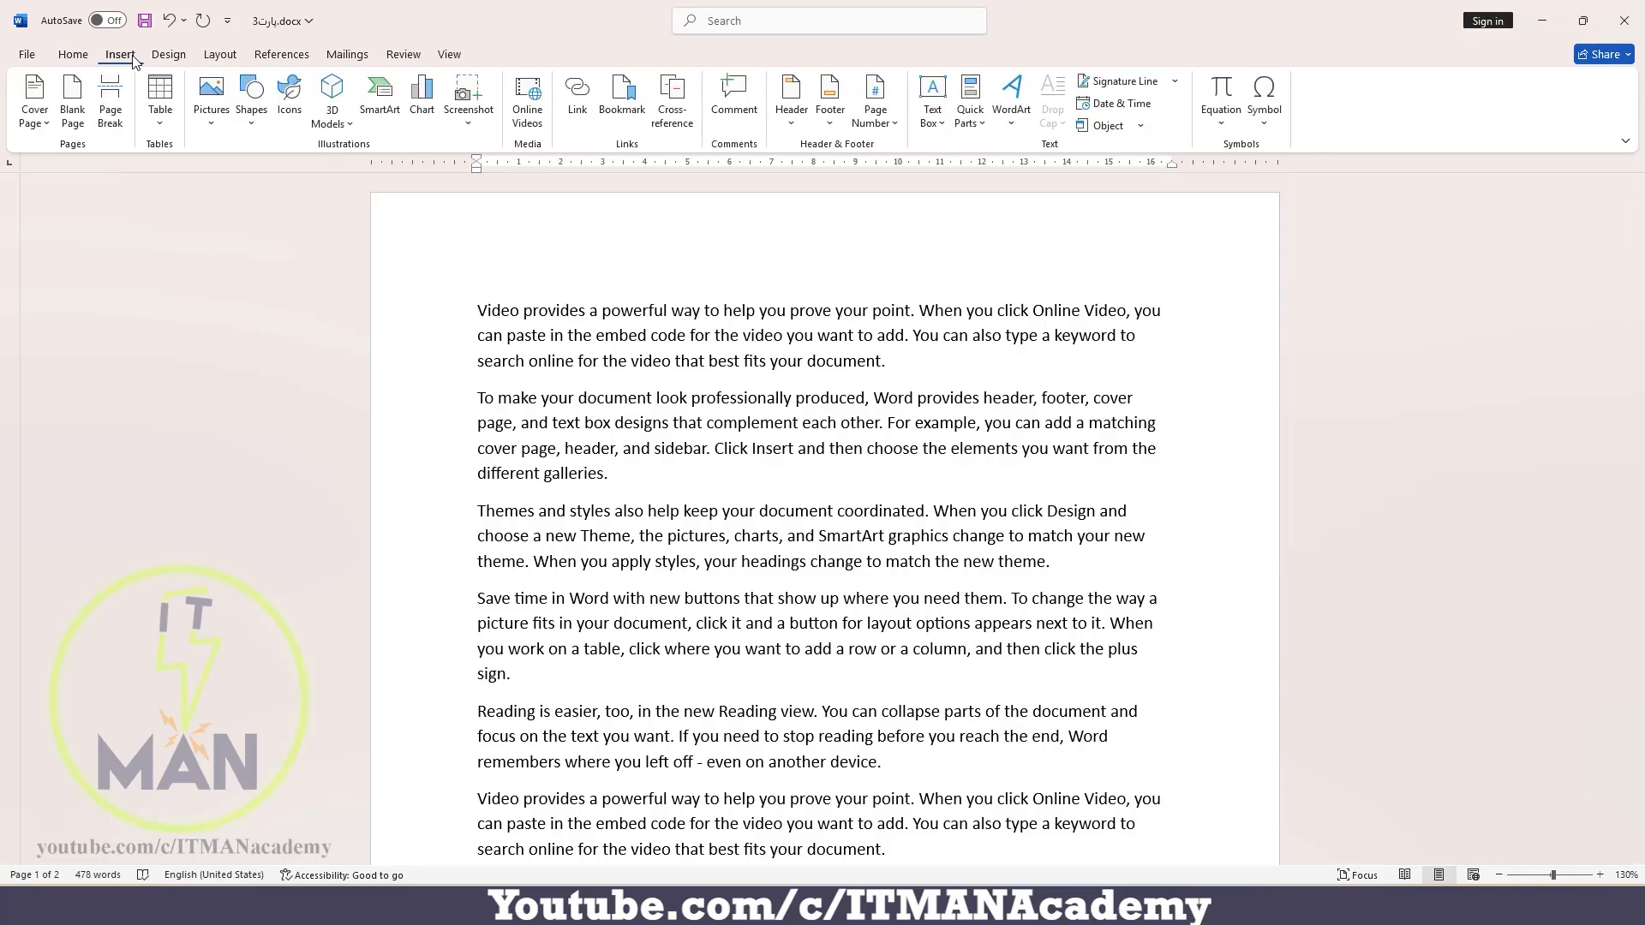
pyautogui.click(211, 101)
pyautogui.click(254, 169)
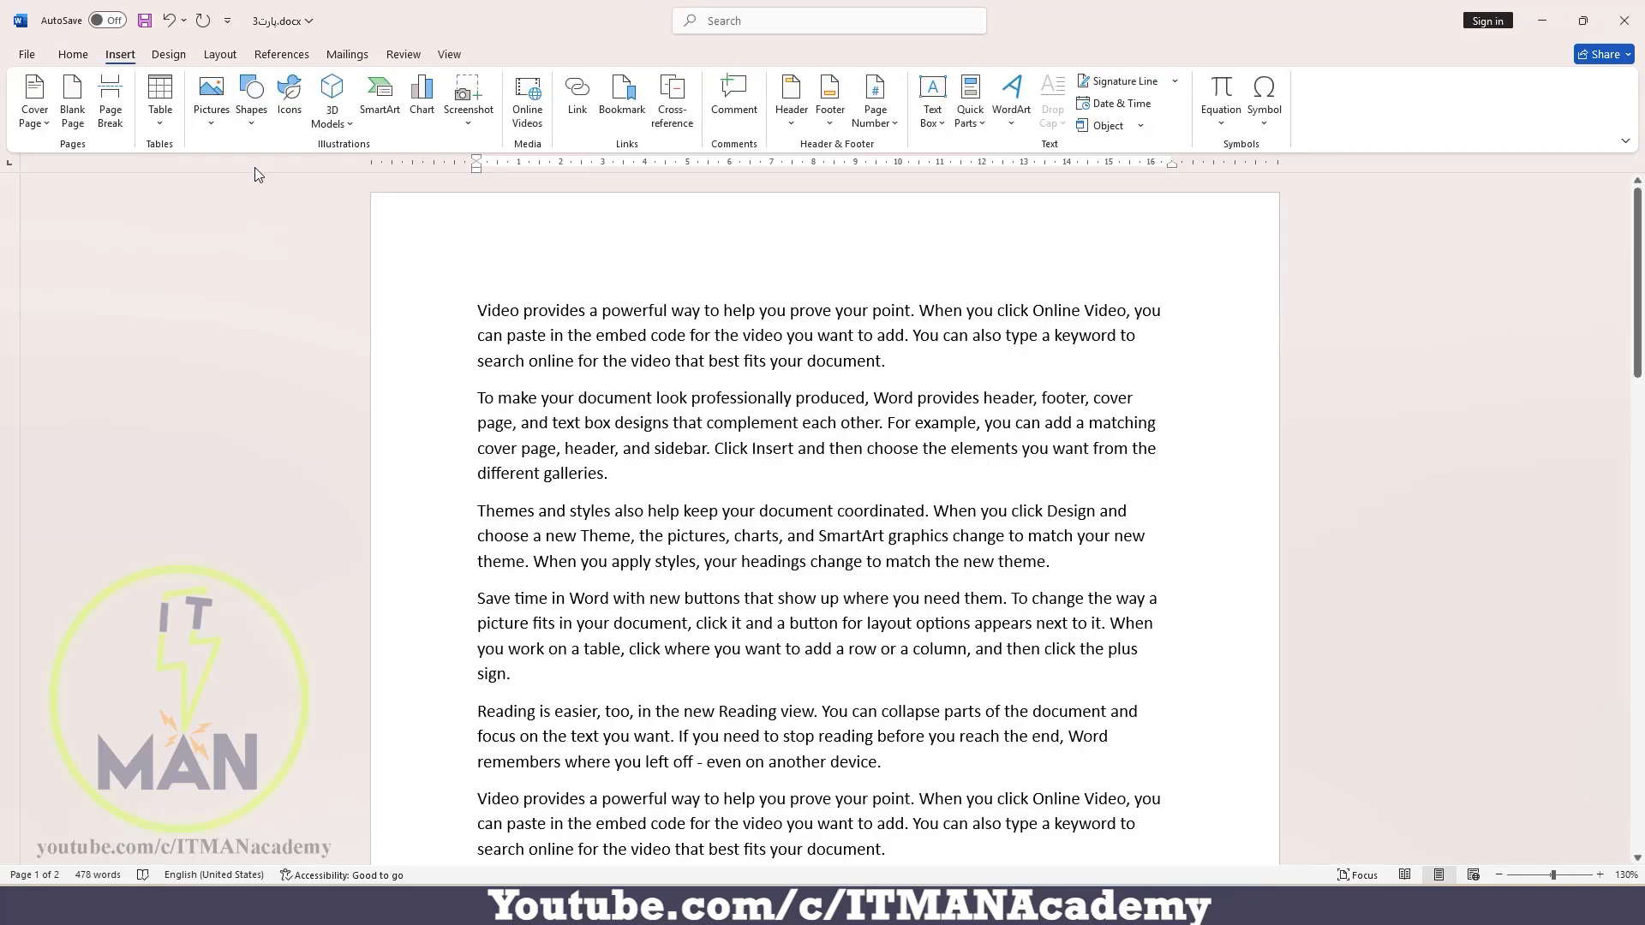
pyautogui.doubleClick(250, 168)
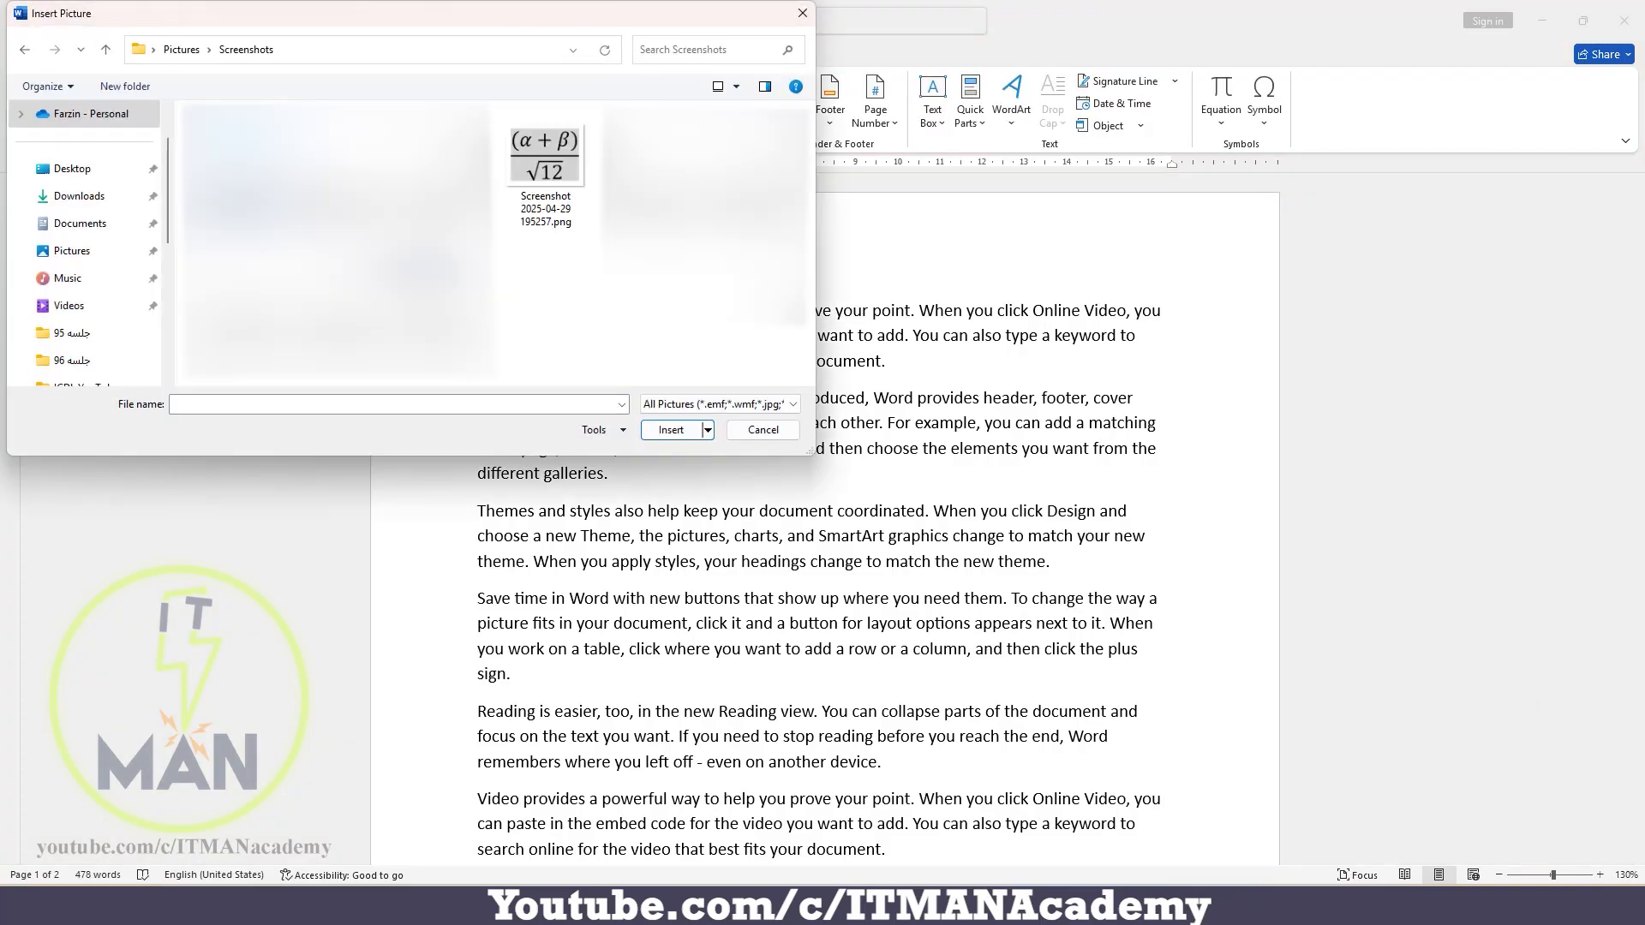
pyautogui.click(546, 167)
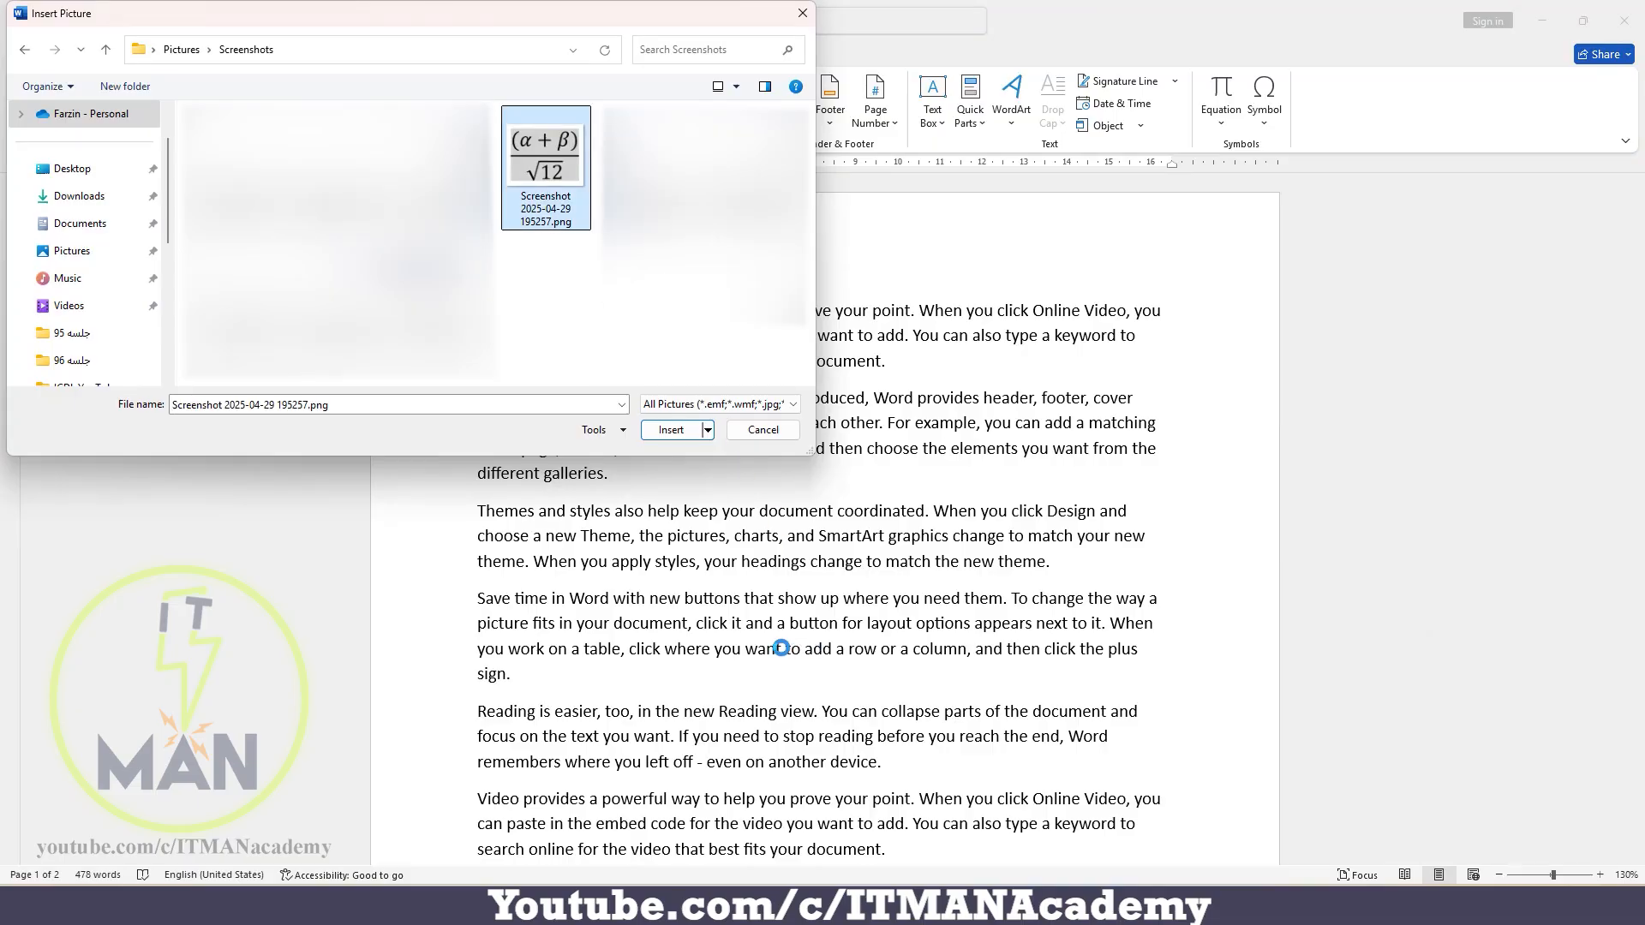
pyautogui.click(673, 430)
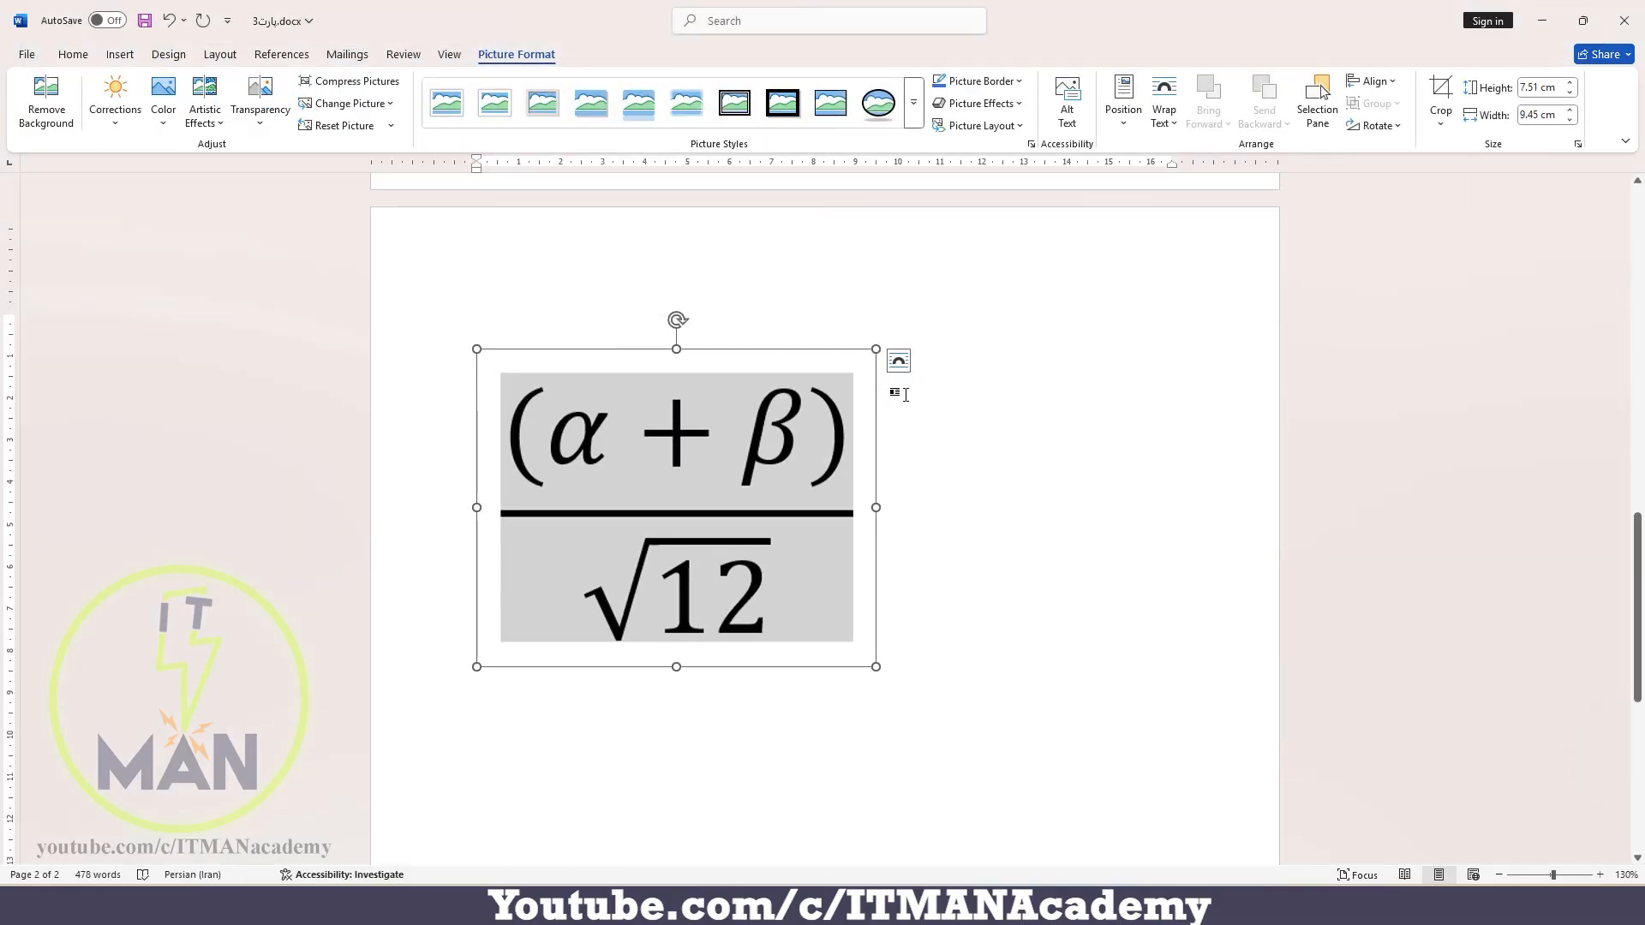
# Set the picture's text wrapping to Tight and move it to the middle of the first page, beside the "Save time in Word" paragraph
pyautogui.click(898, 361)
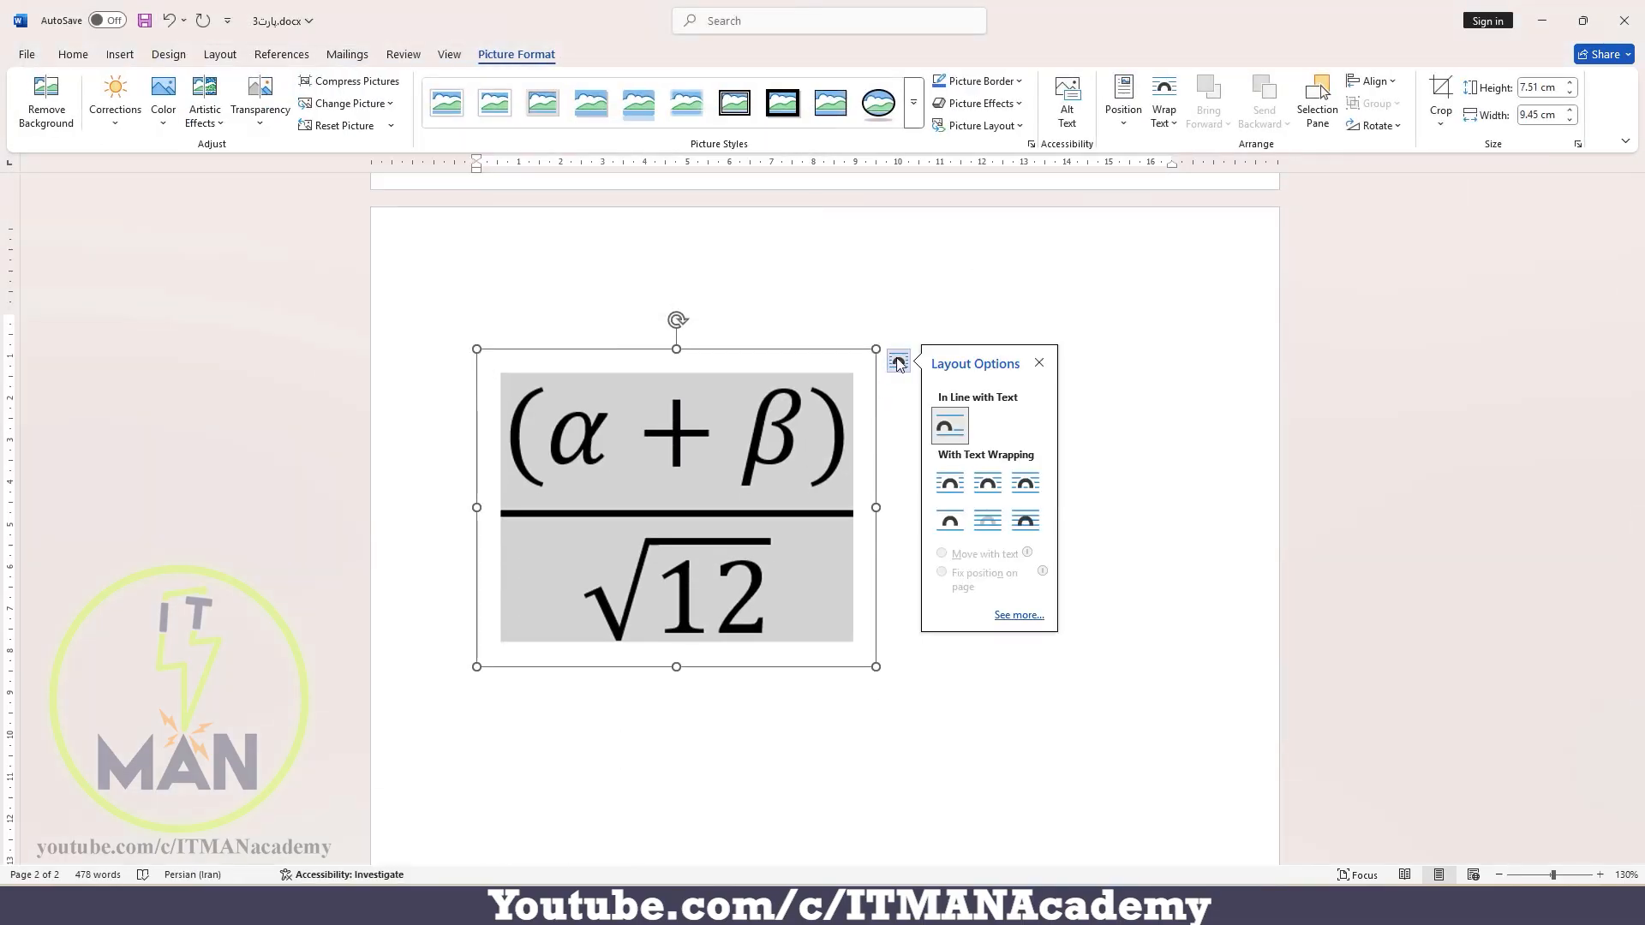
pyautogui.click(987, 484)
pyautogui.scroll(2, 796, 493)
pyautogui.scroll(2, 694, 624)
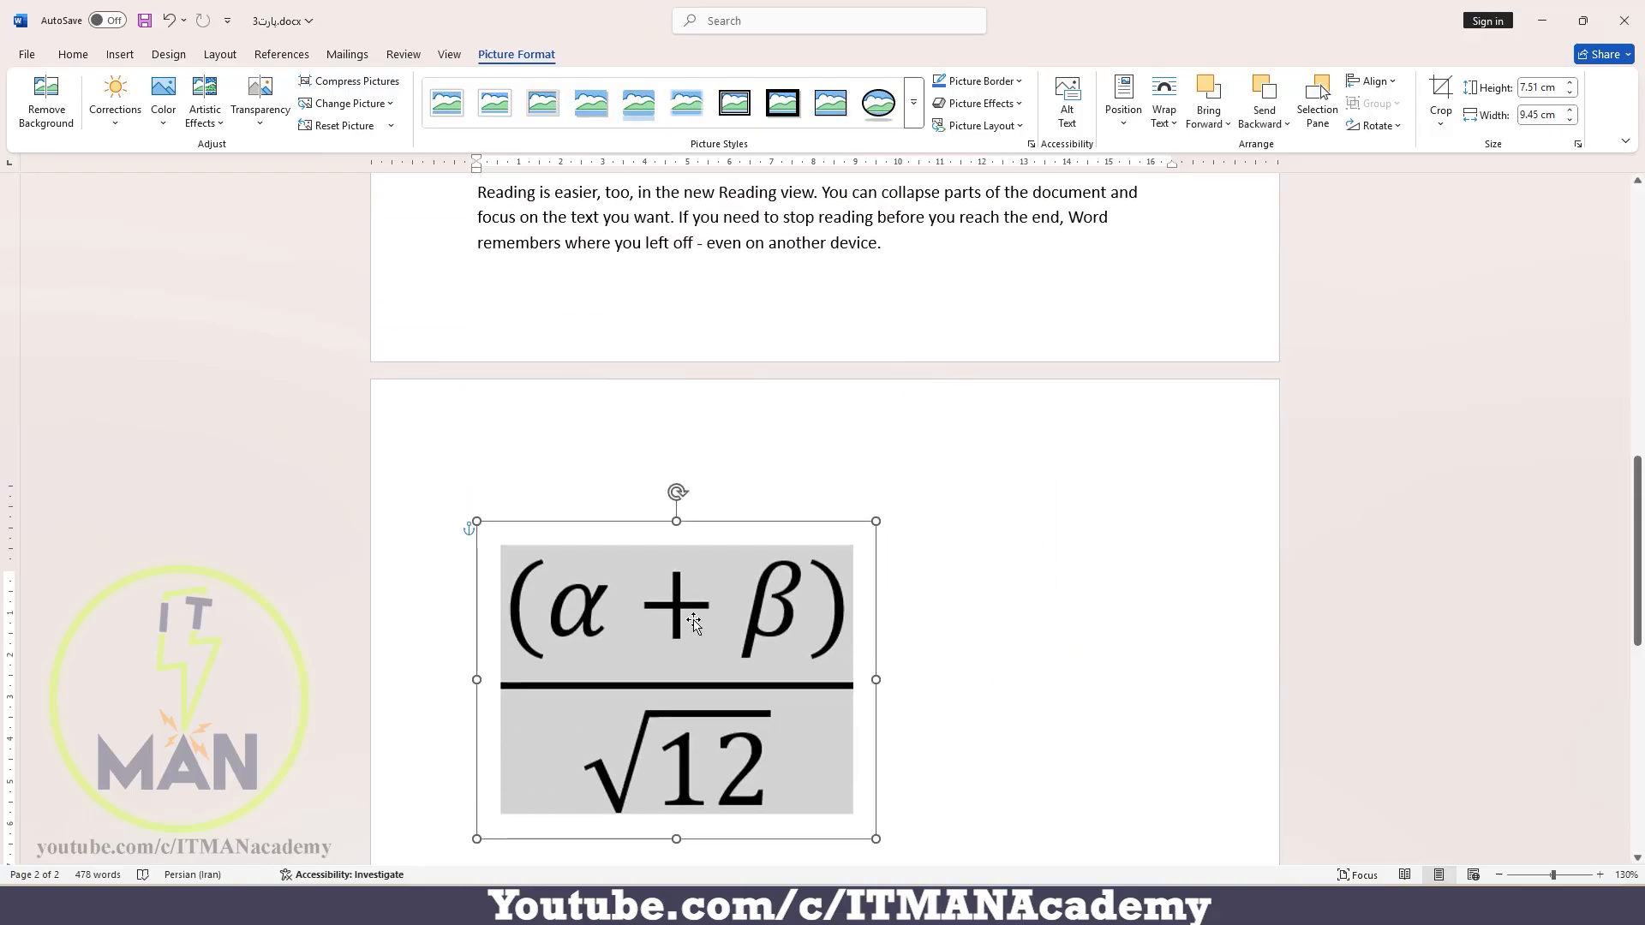
pyautogui.moveTo(721, 657); pyautogui.dragTo(756, 216)
pyautogui.scroll(5, 747, 257)
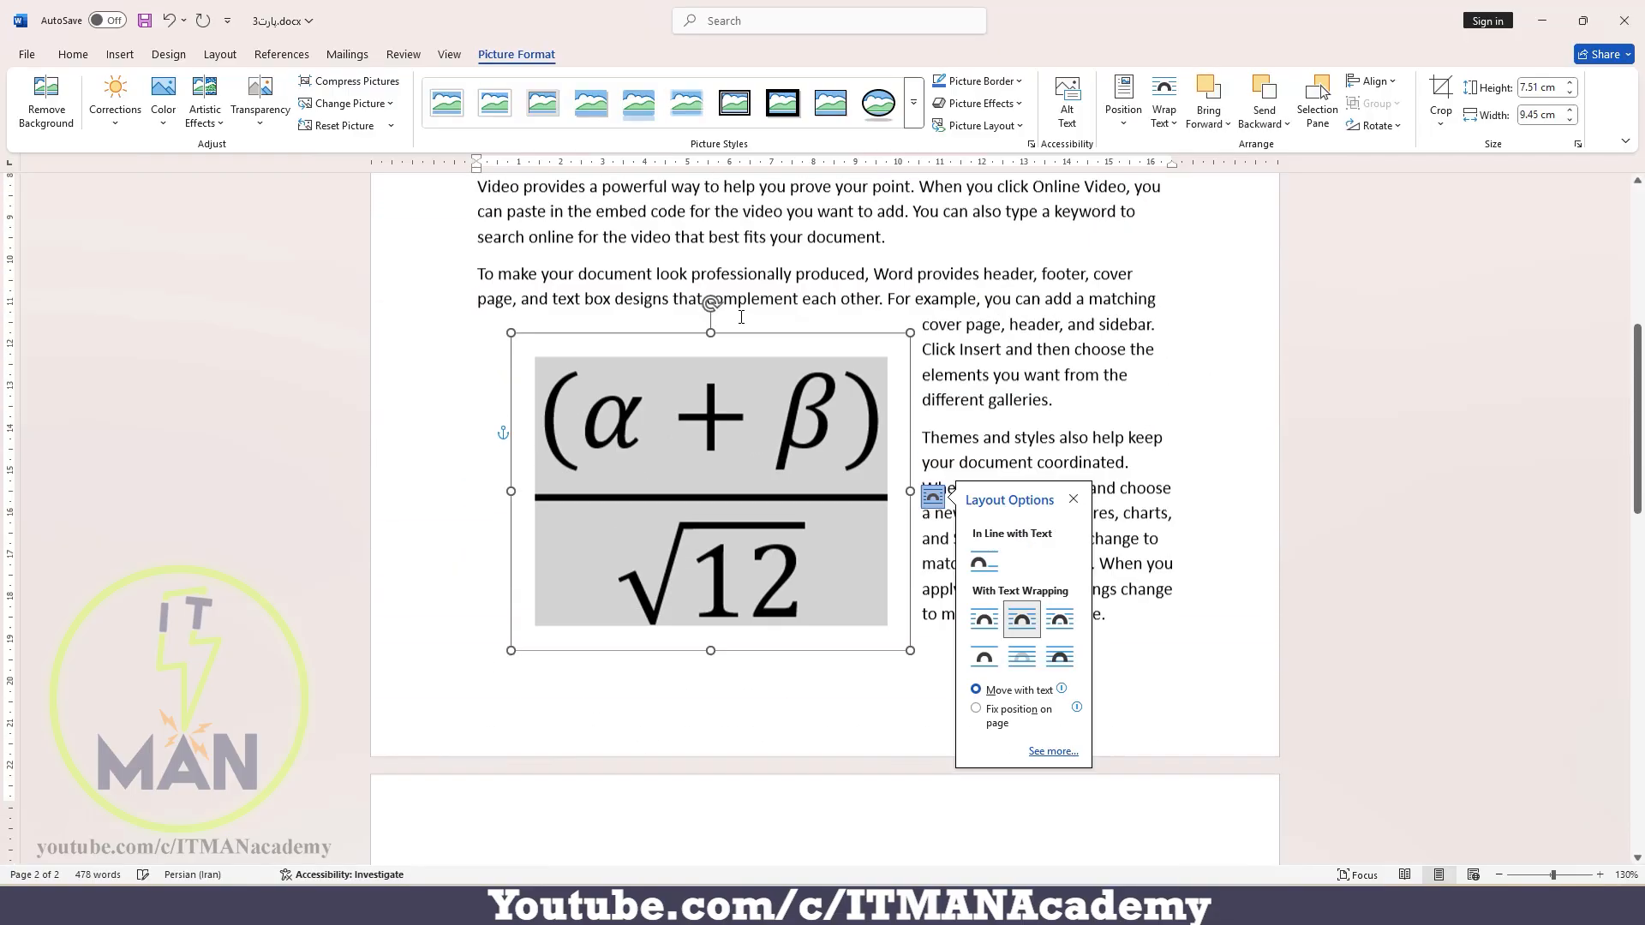
pyautogui.moveTo(722, 521); pyautogui.dragTo(803, 244)
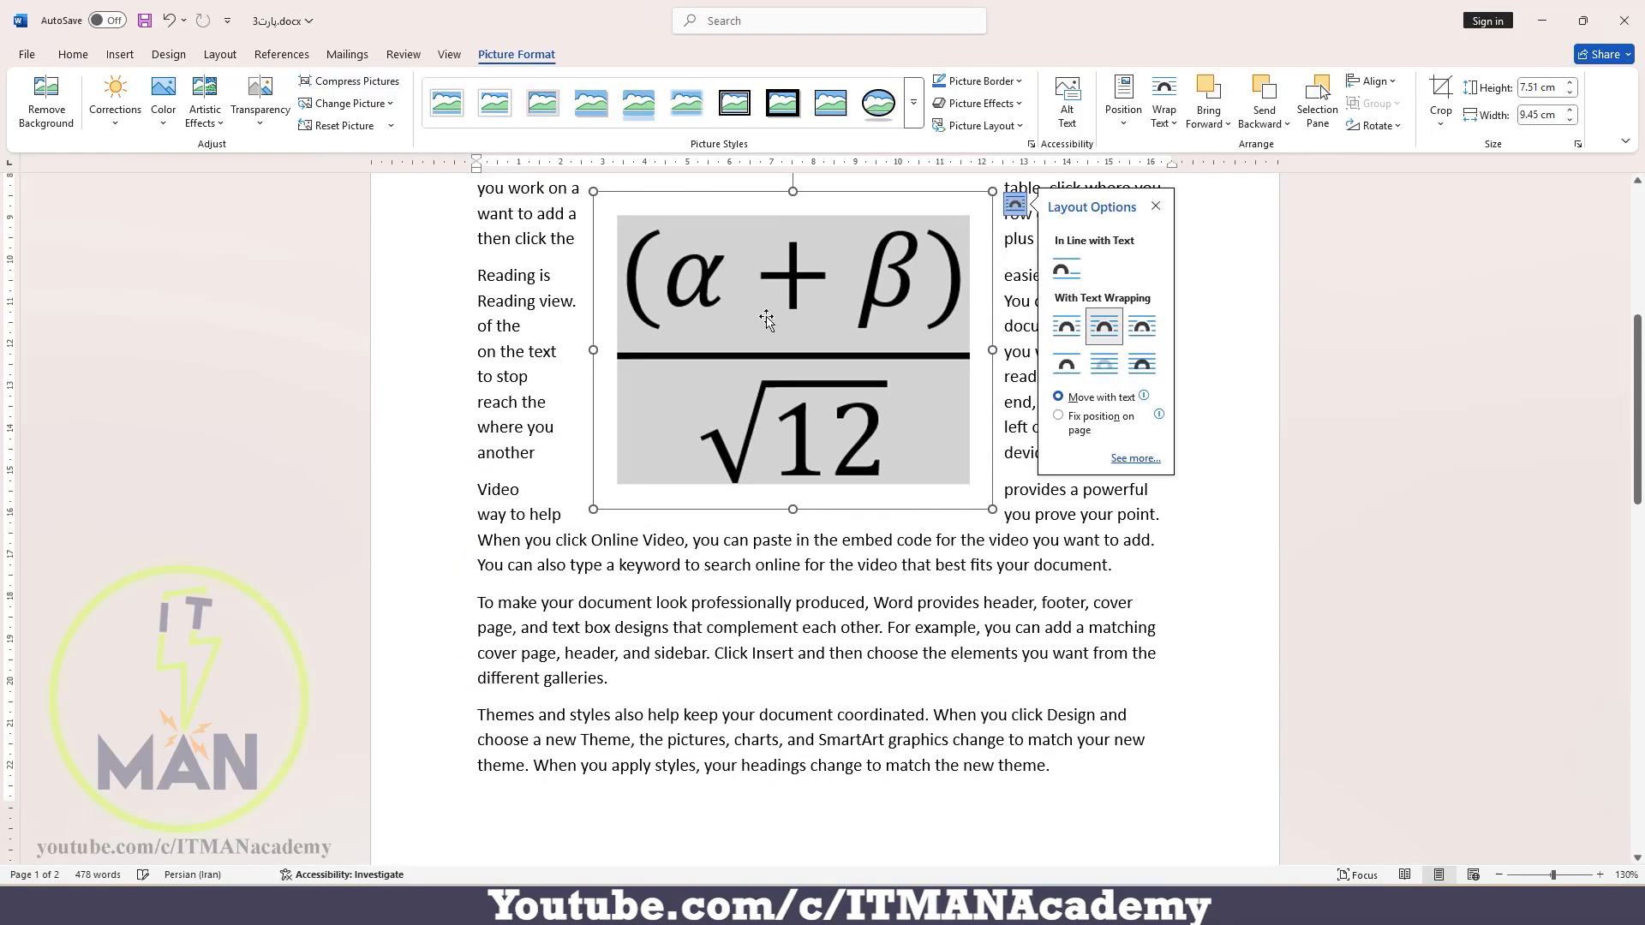
pyautogui.scroll(2, 801, 257)
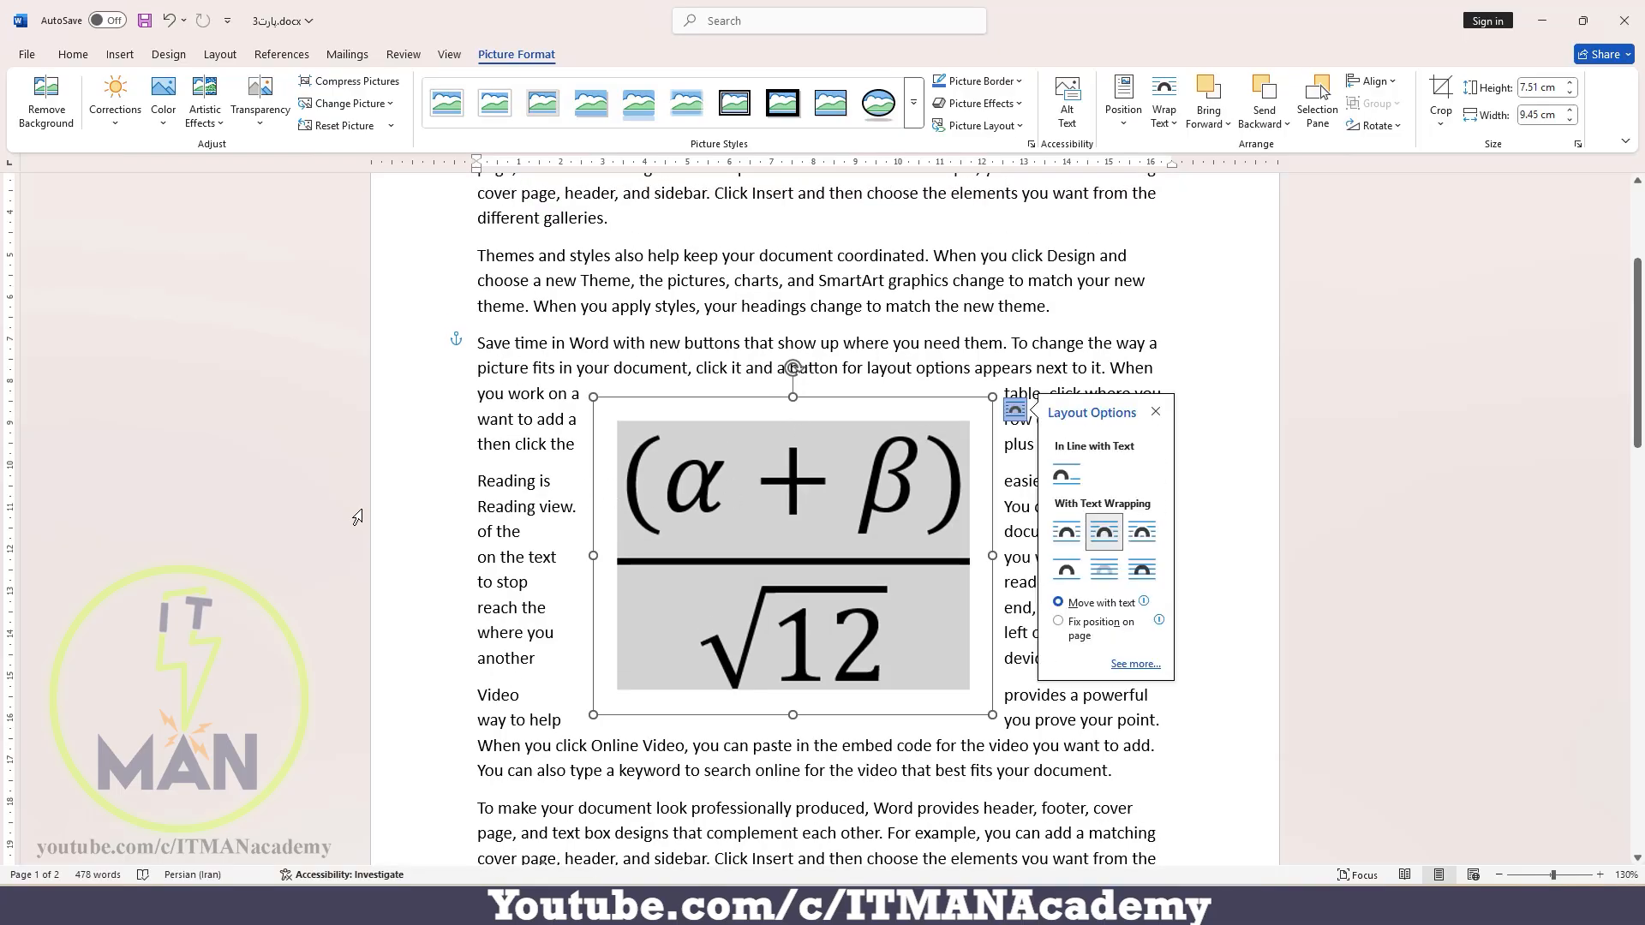
pyautogui.click(1156, 411)
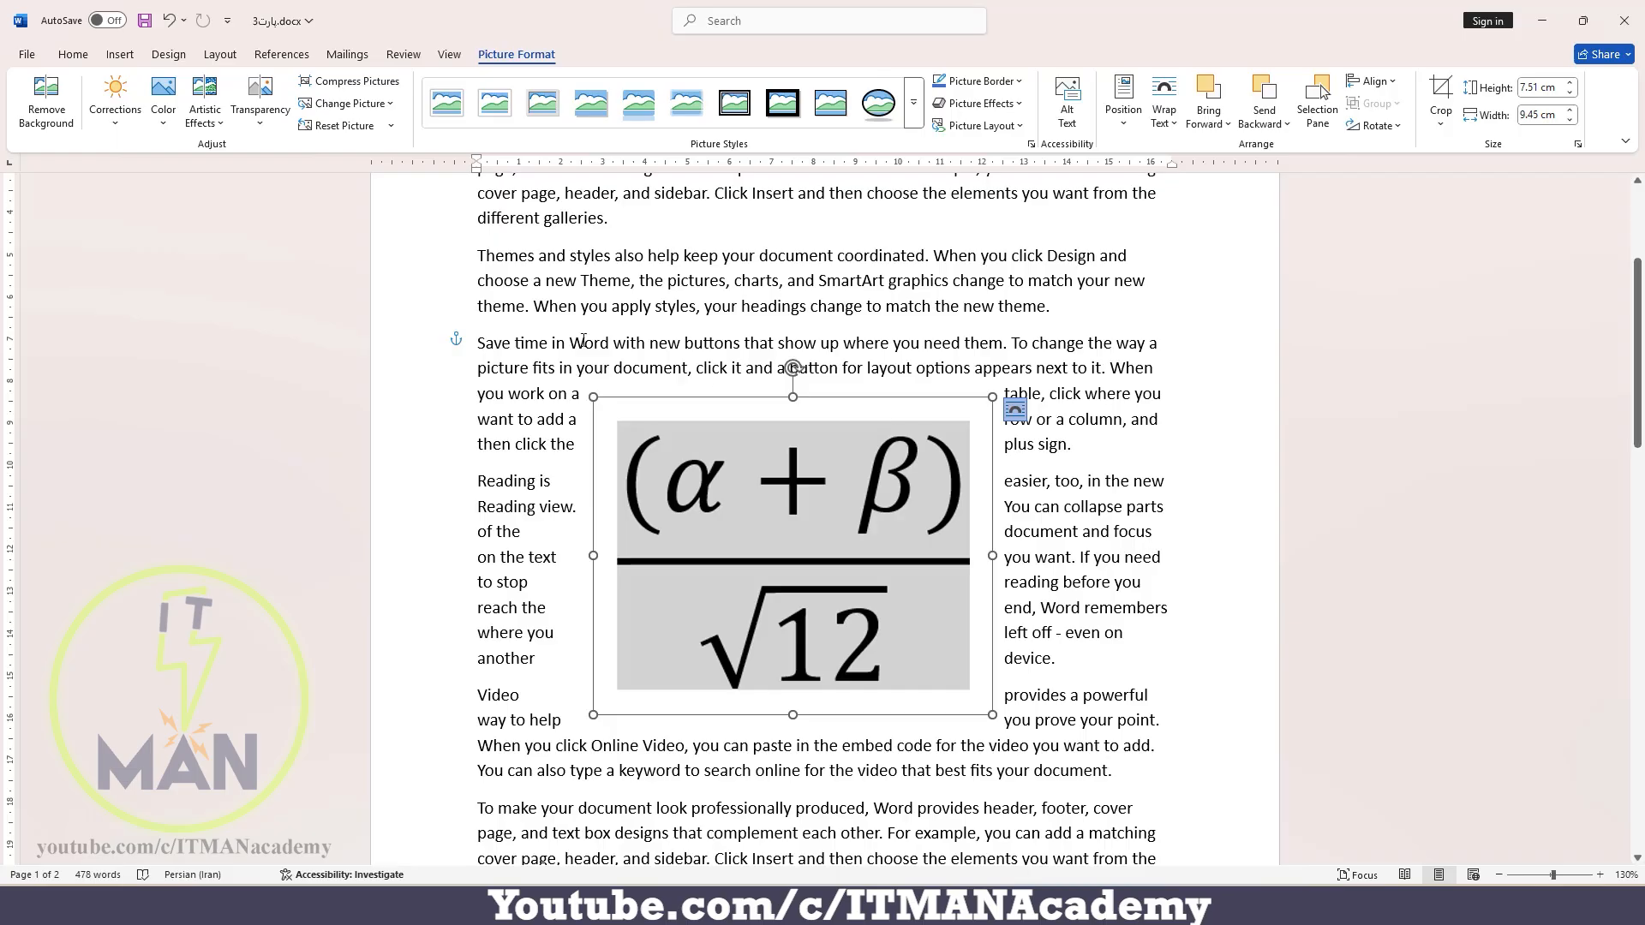
# Try a text wrapping break before "you work on a" beside the picture, and undo it
pyautogui.click(443, 382)
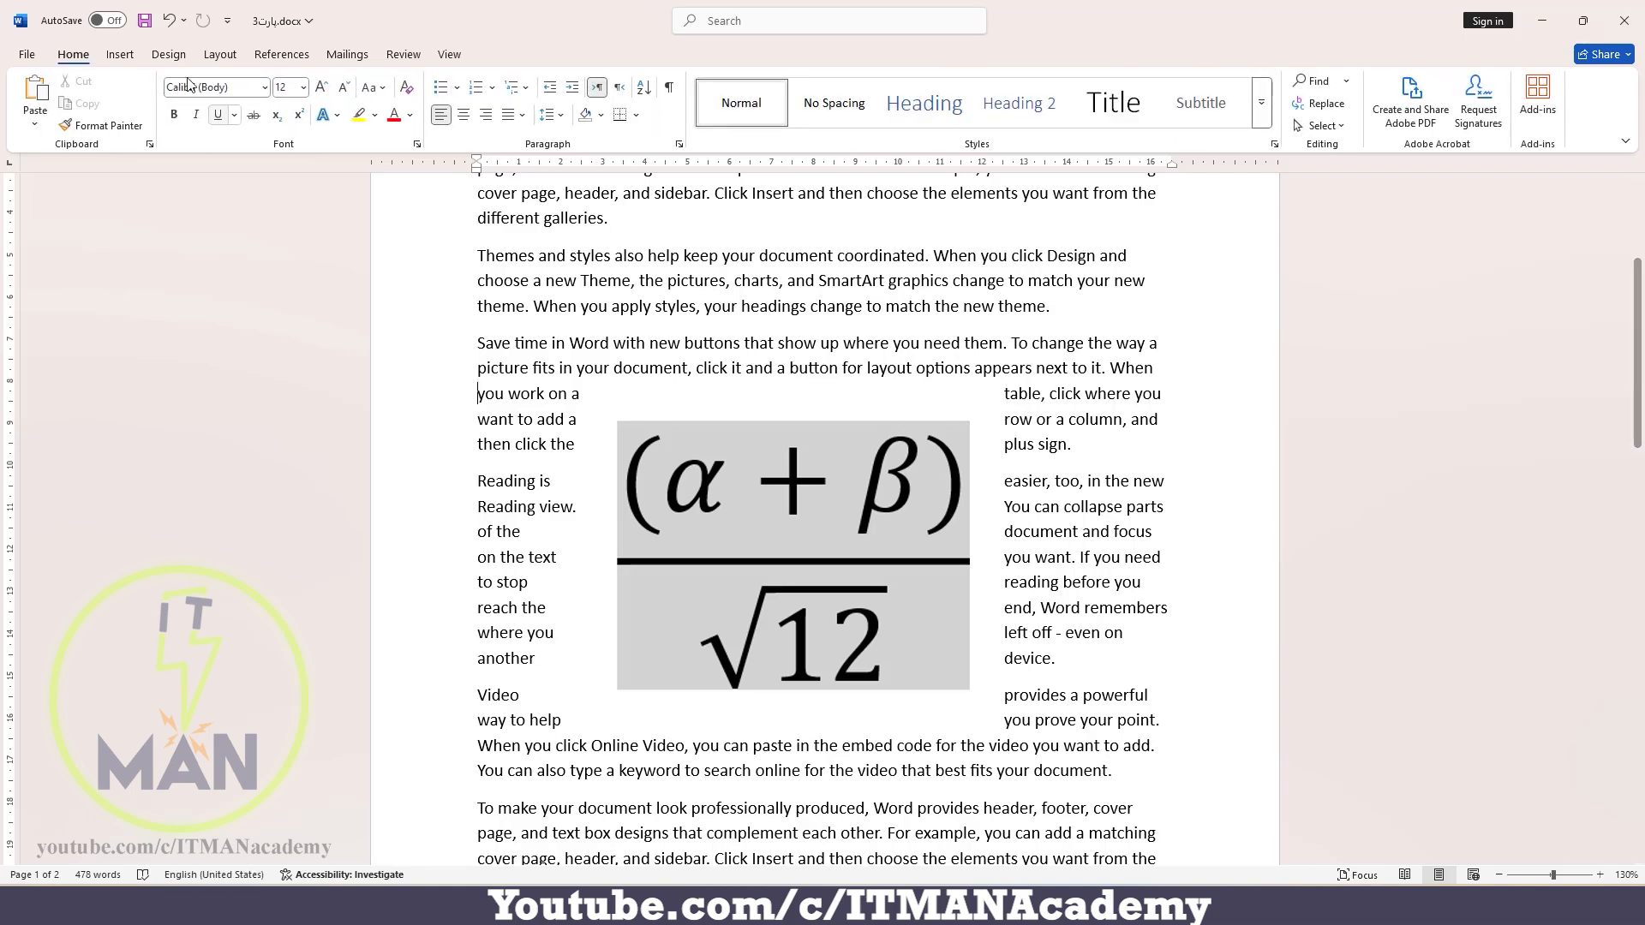
pyautogui.click(221, 54)
pyautogui.click(234, 81)
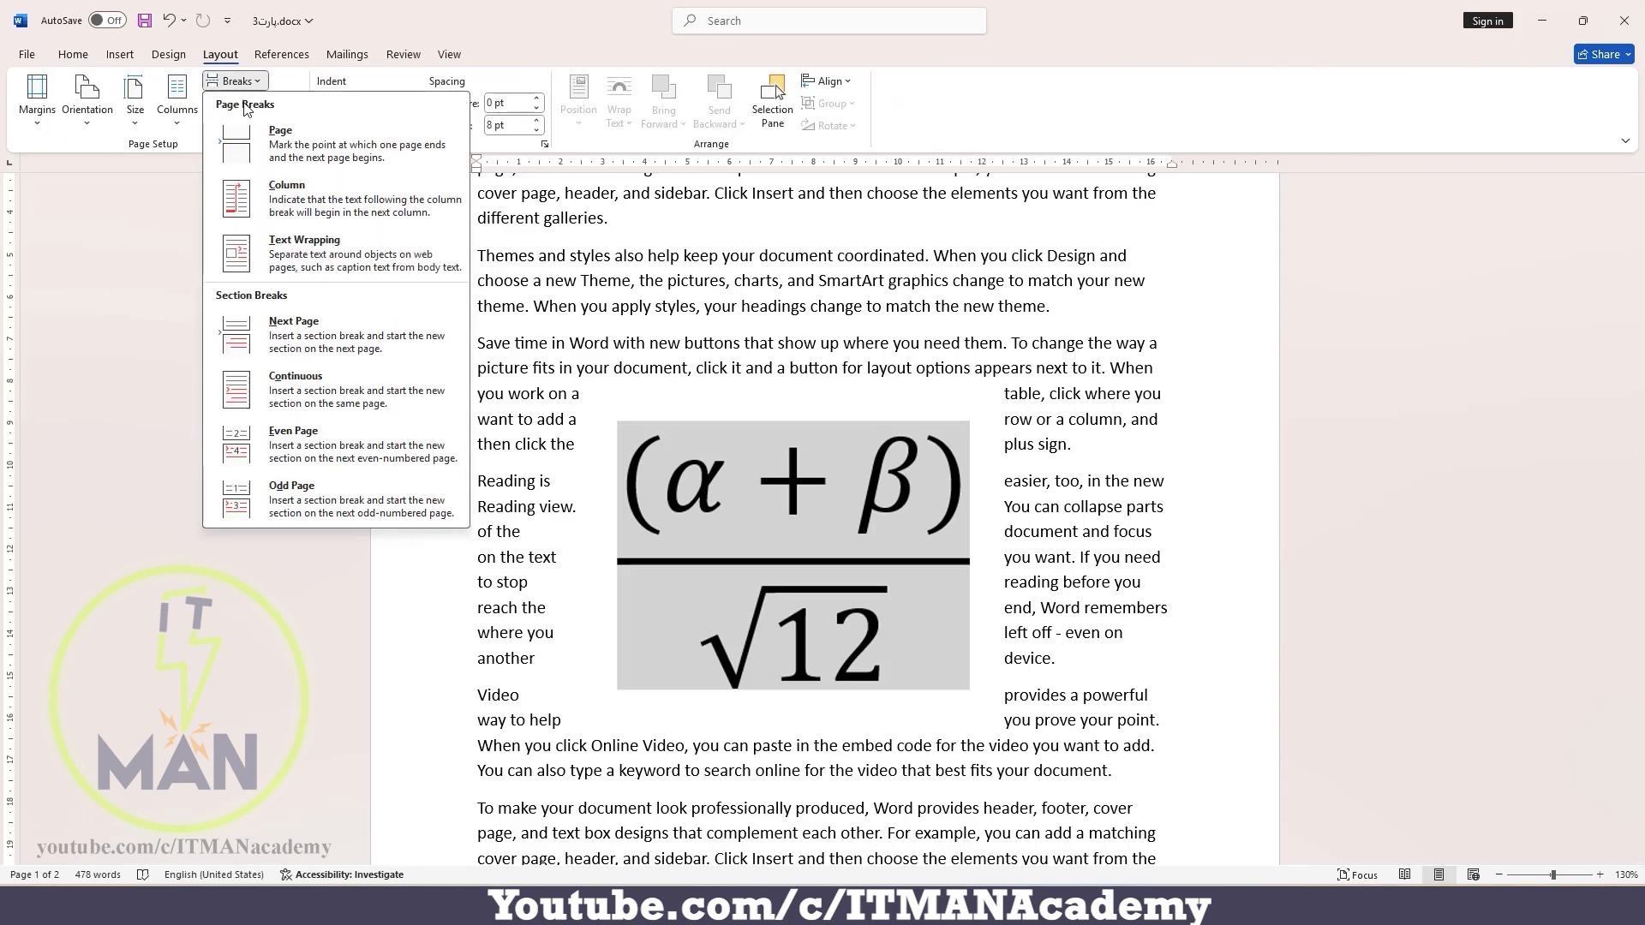
pyautogui.click(297, 251)
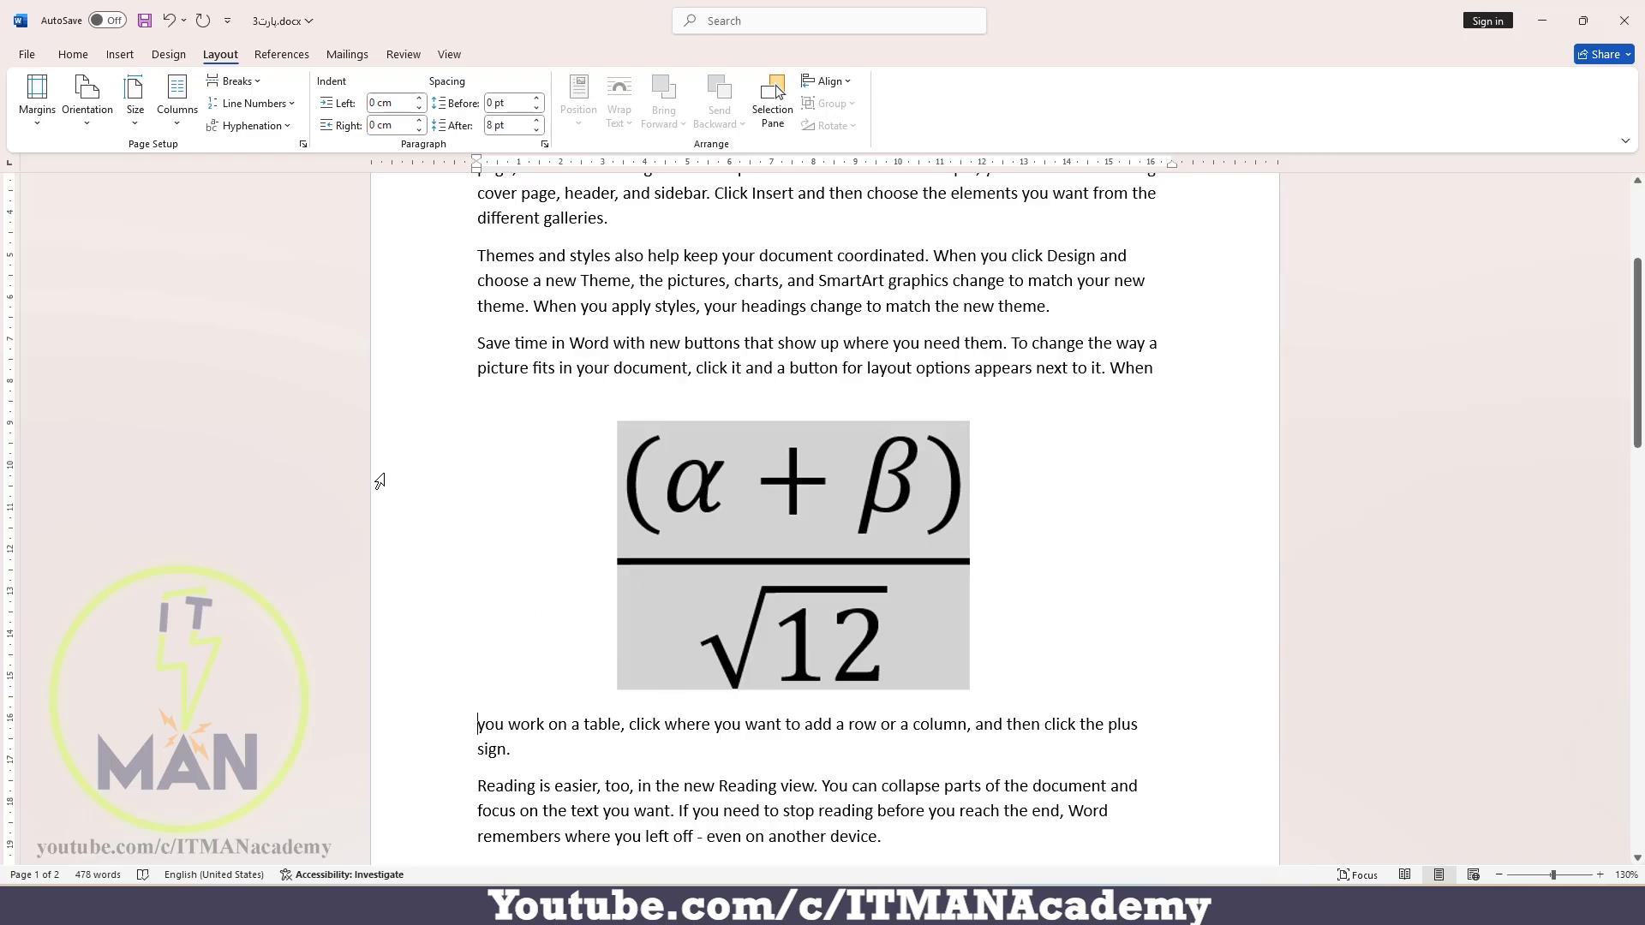
pyautogui.hotkey('ctrl', 'z')
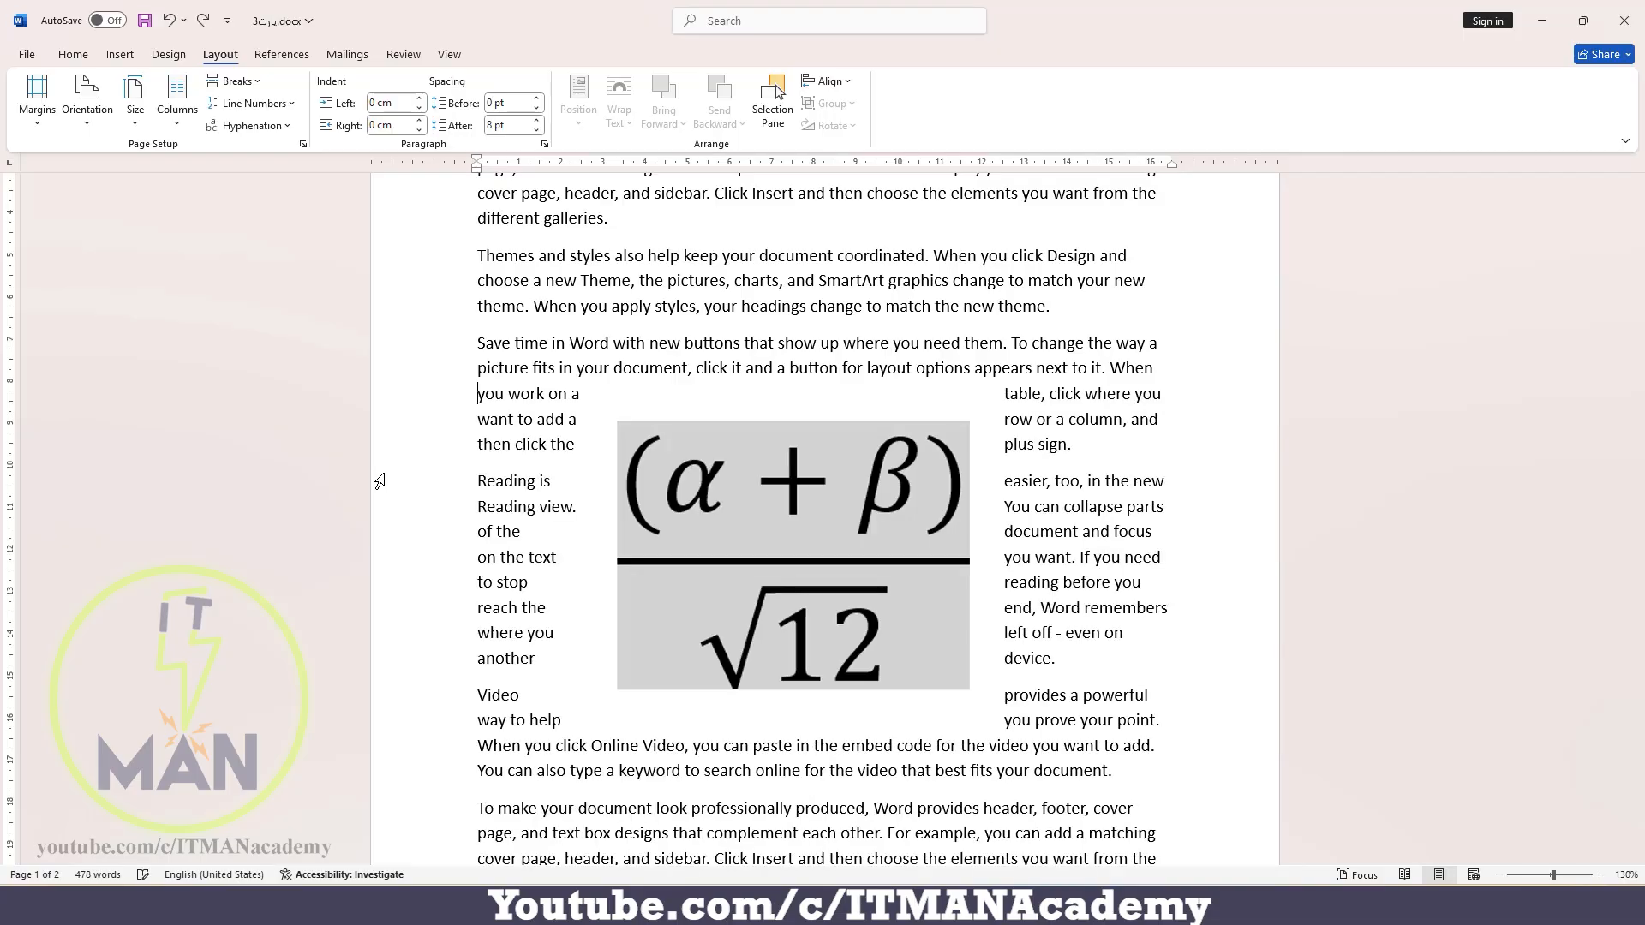
# Undo the picture's moves, its text wrapping change and its insertion
pyautogui.hotkey('ctrl', 'z')
pyautogui.hotkey('ctrl', 'z')
pyautogui.hotkey('ctrl', 'z')
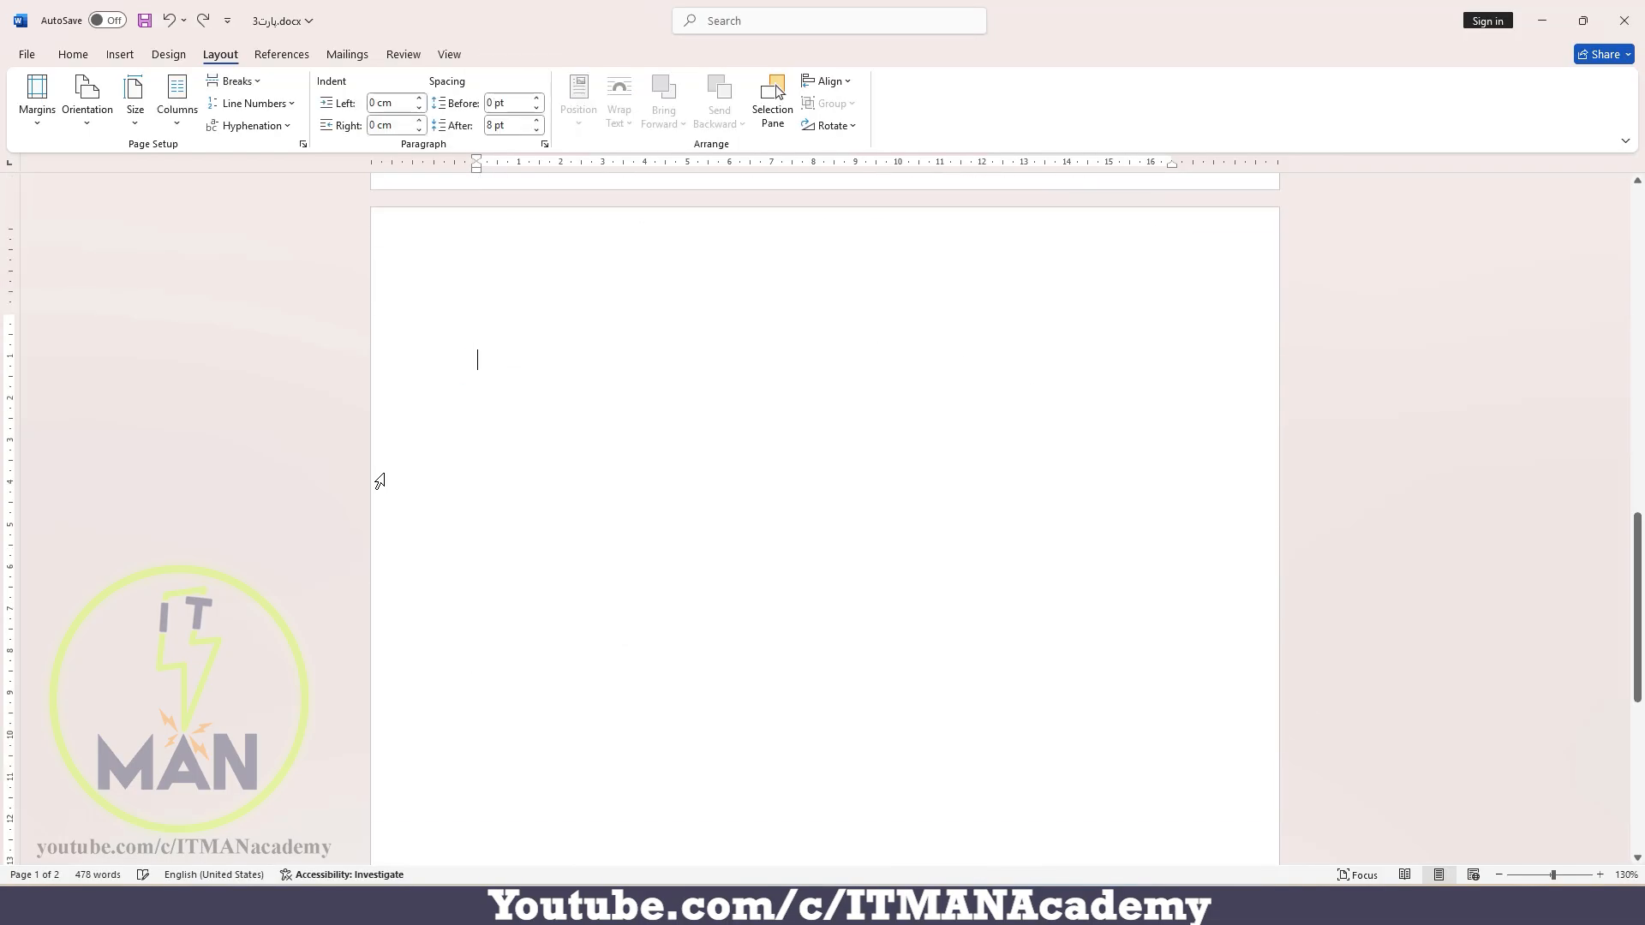
pyautogui.scroll(10, 379, 482)
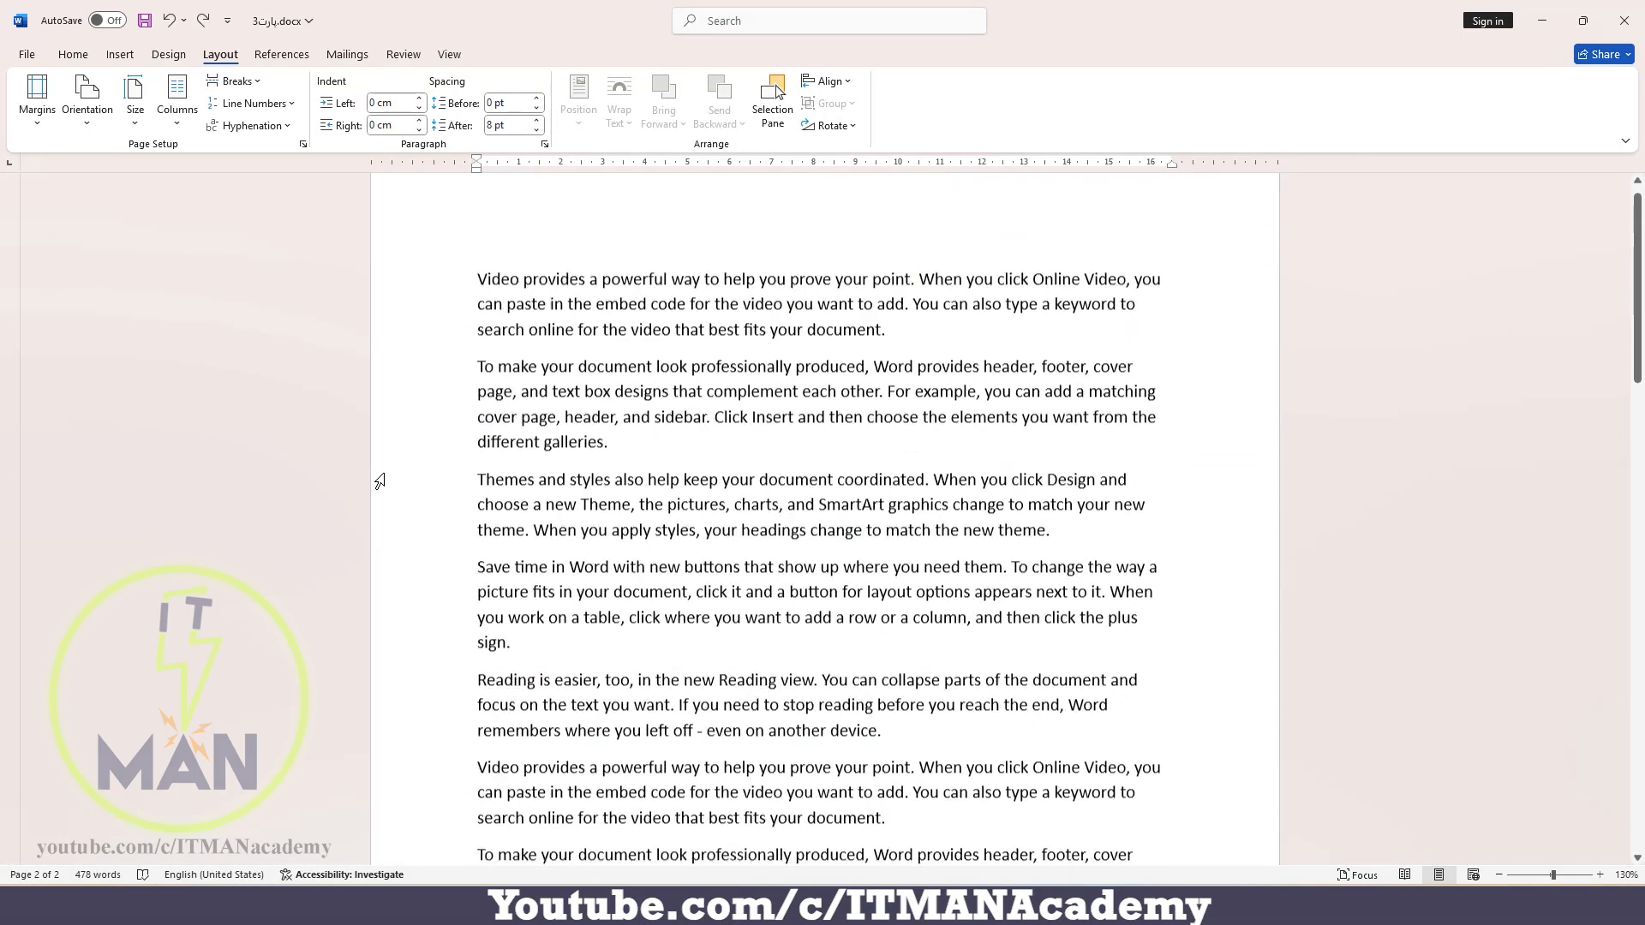
pyautogui.scroll(1, 380, 481)
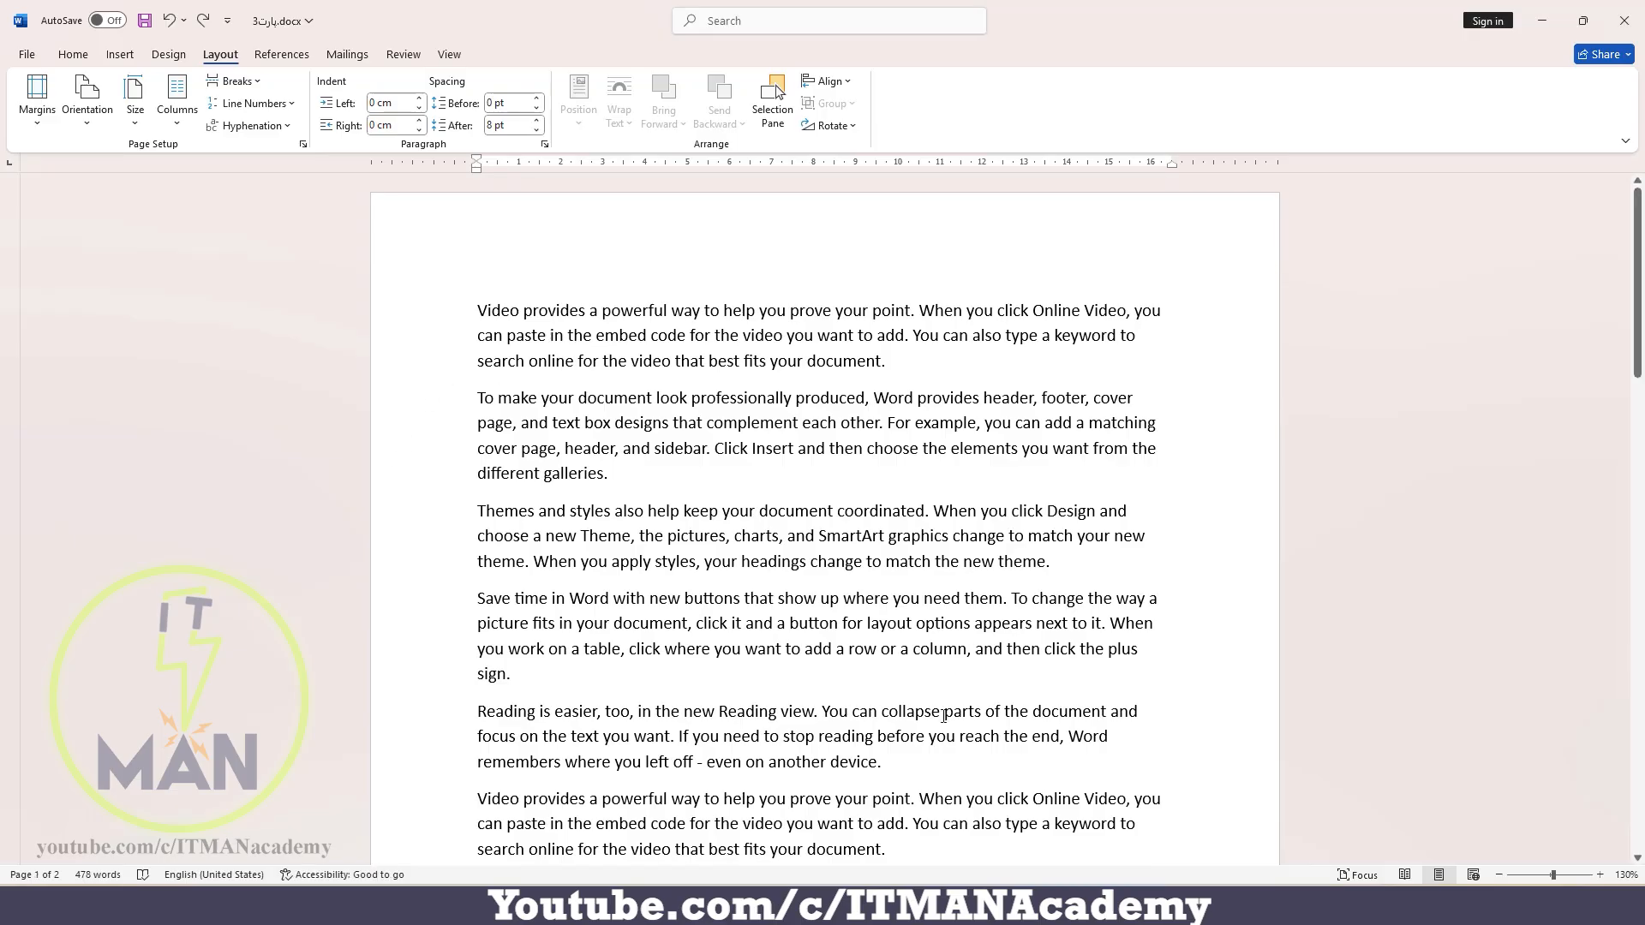
# Switch to the Persian-text Word document and undo the column break before the second paragraph
pyautogui.moveTo(1088, 906)
pyautogui.click(909, 841)
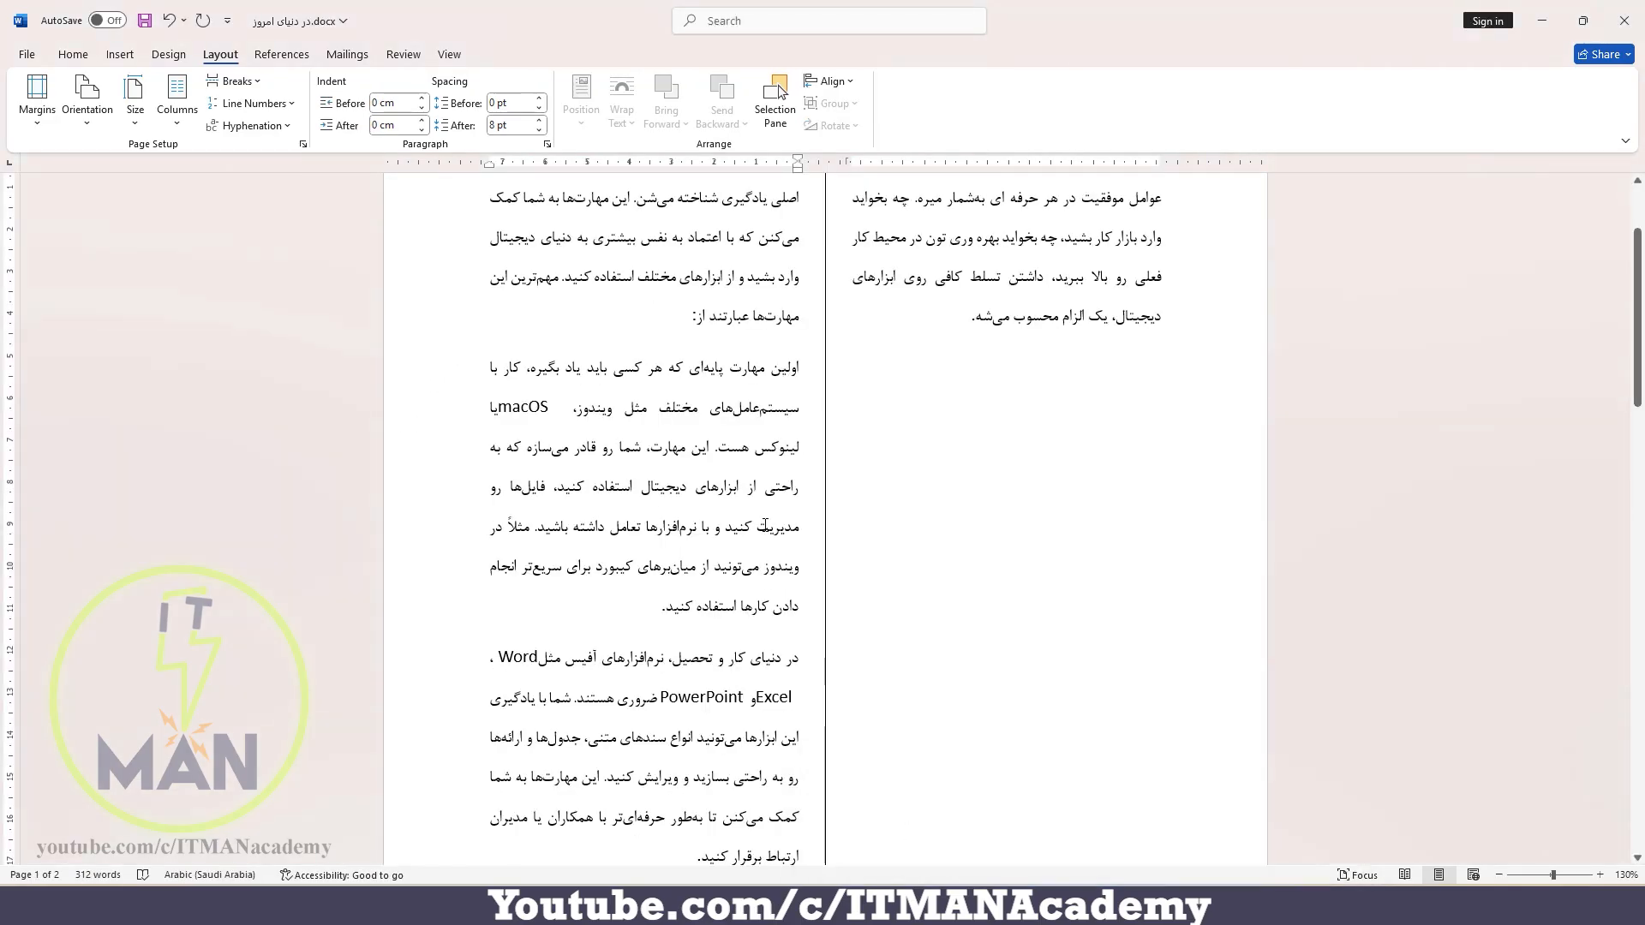
pyautogui.hotkey('ctrl', 'z')
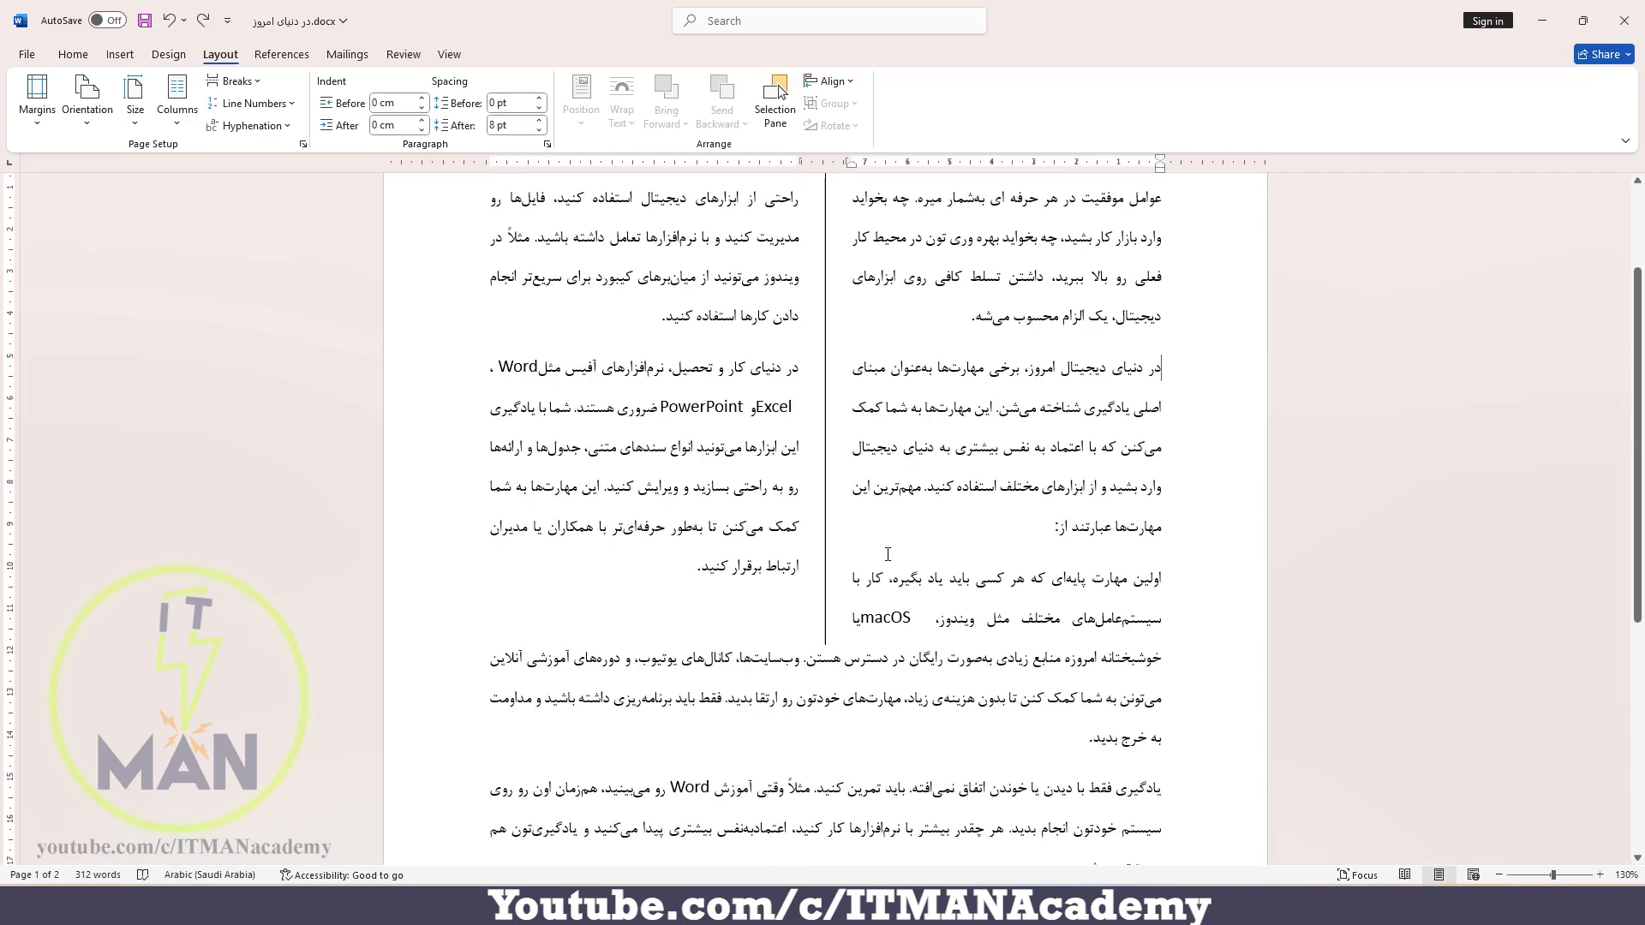
pyautogui.scroll(3, 629, 409)
# Insert a Next Page section break on a new line below the last paragraph
pyautogui.click(232, 81)
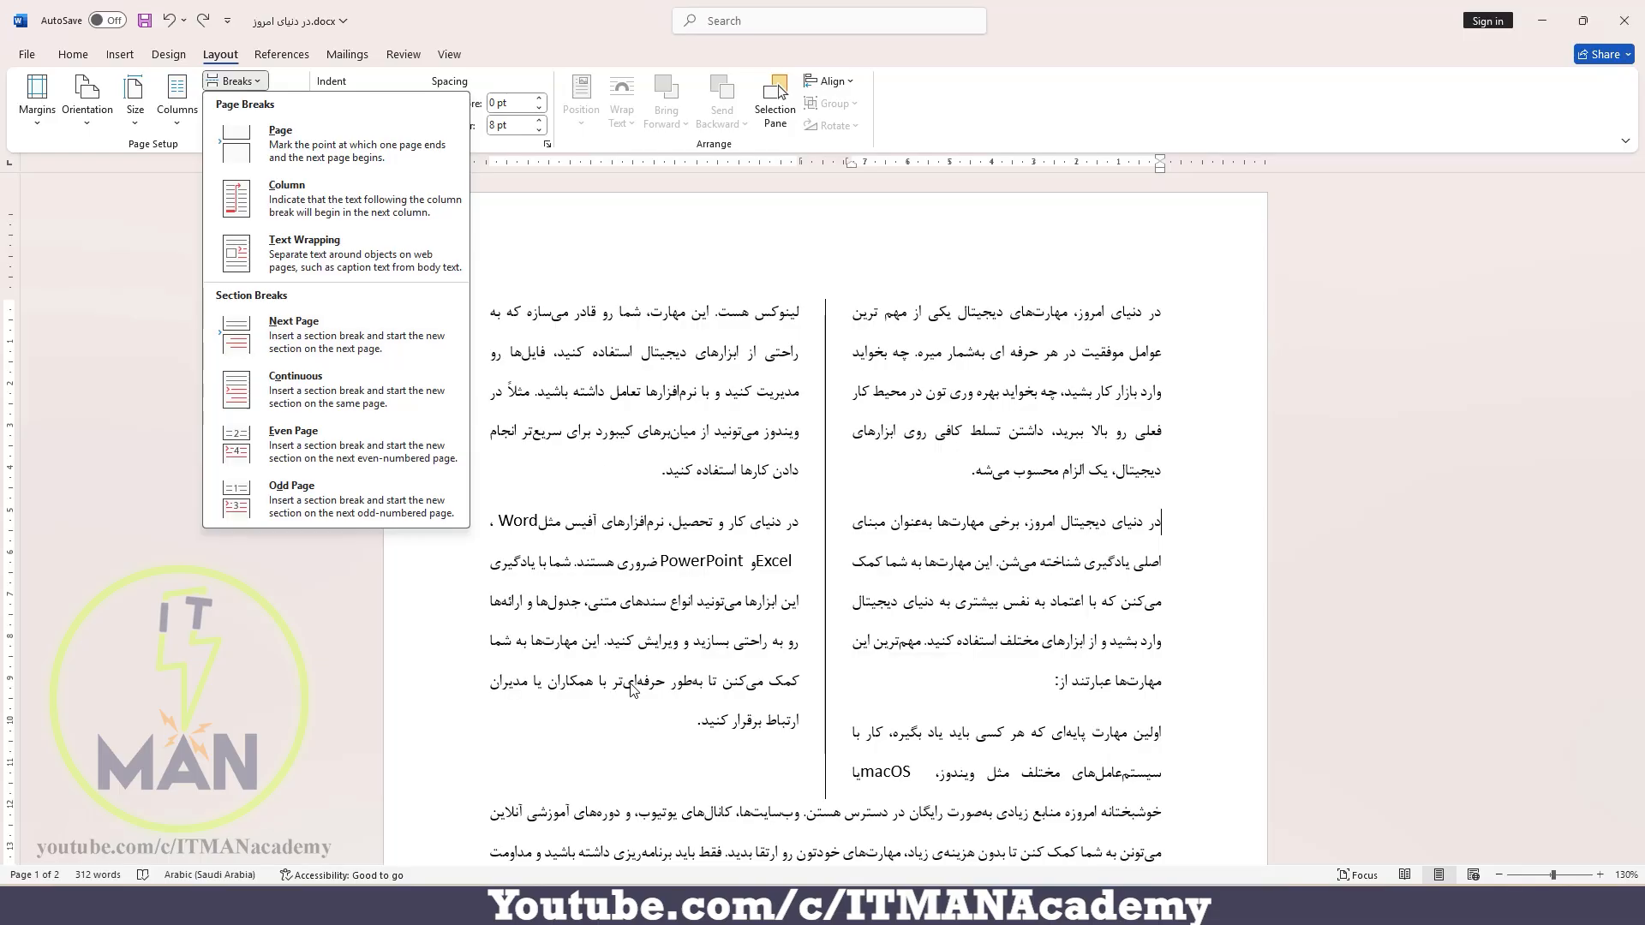
pyautogui.click(277, 347)
pyautogui.scroll(-6, 582, 678)
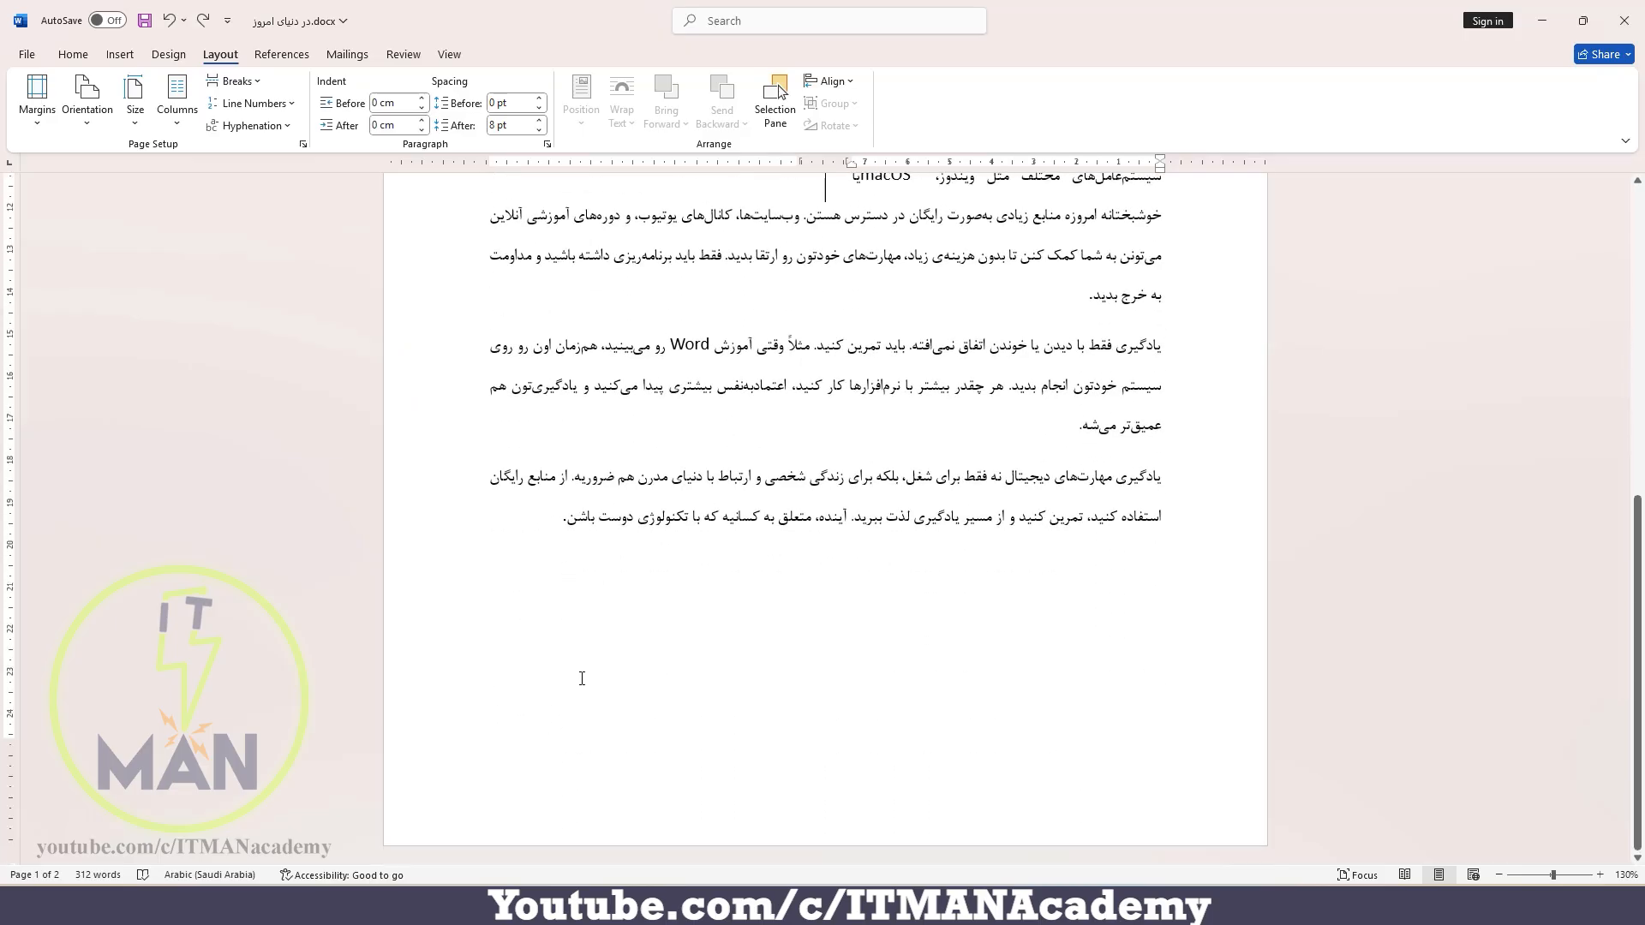
pyautogui.click(1147, 642)
pyautogui.click(233, 80)
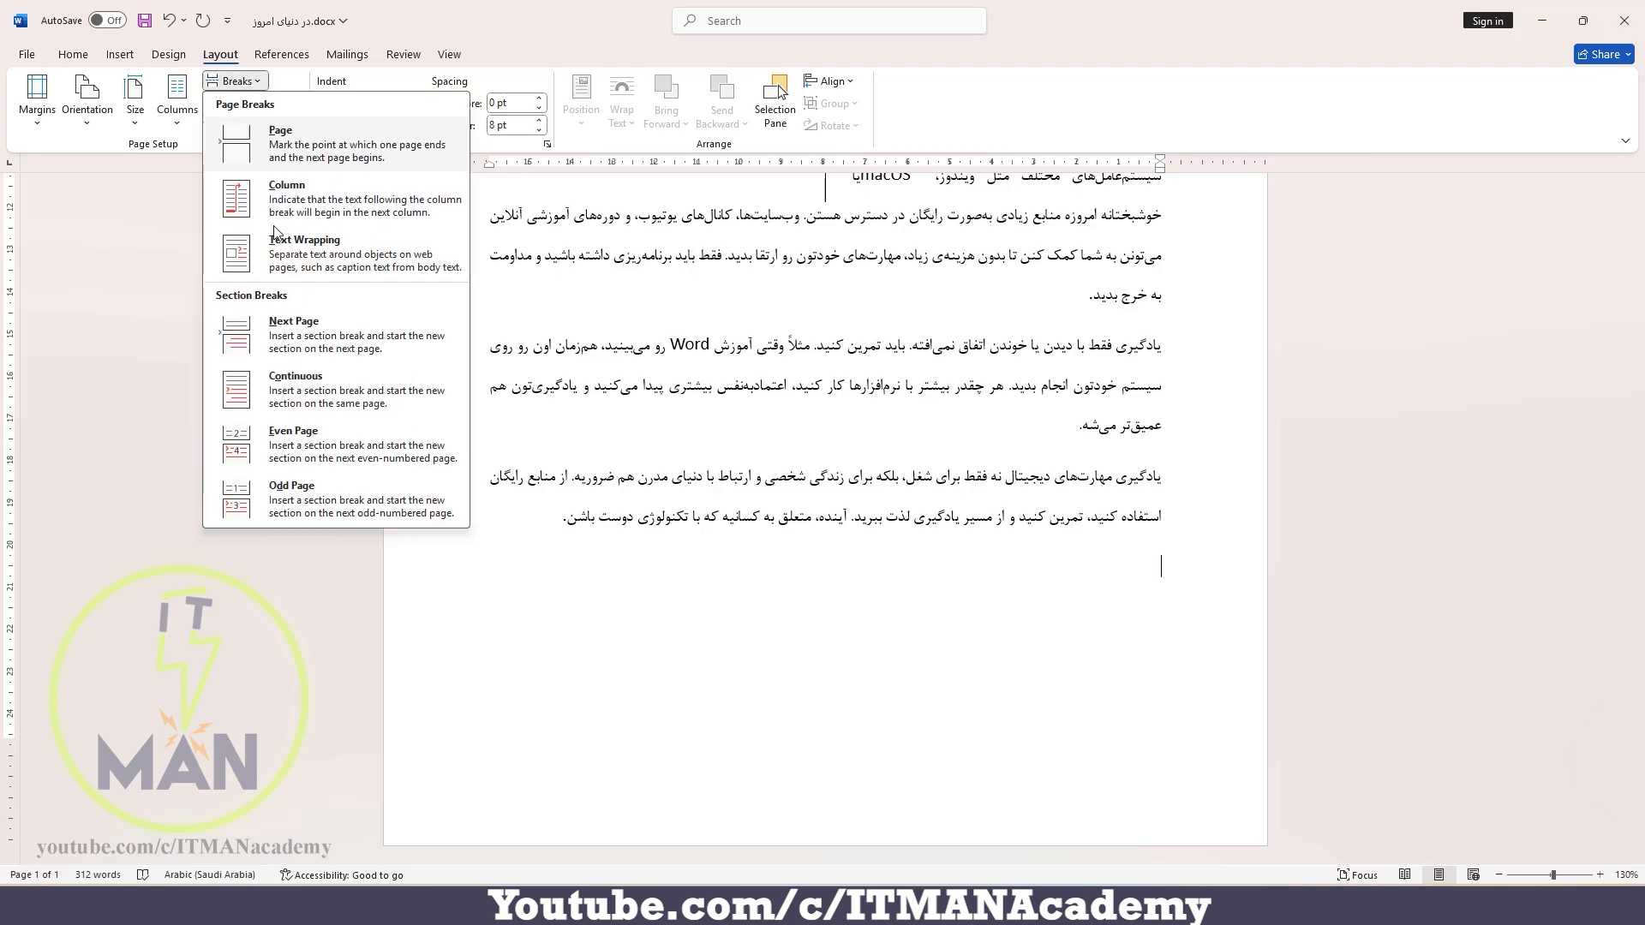
pyautogui.click(314, 341)
pyautogui.scroll(-4, 314, 341)
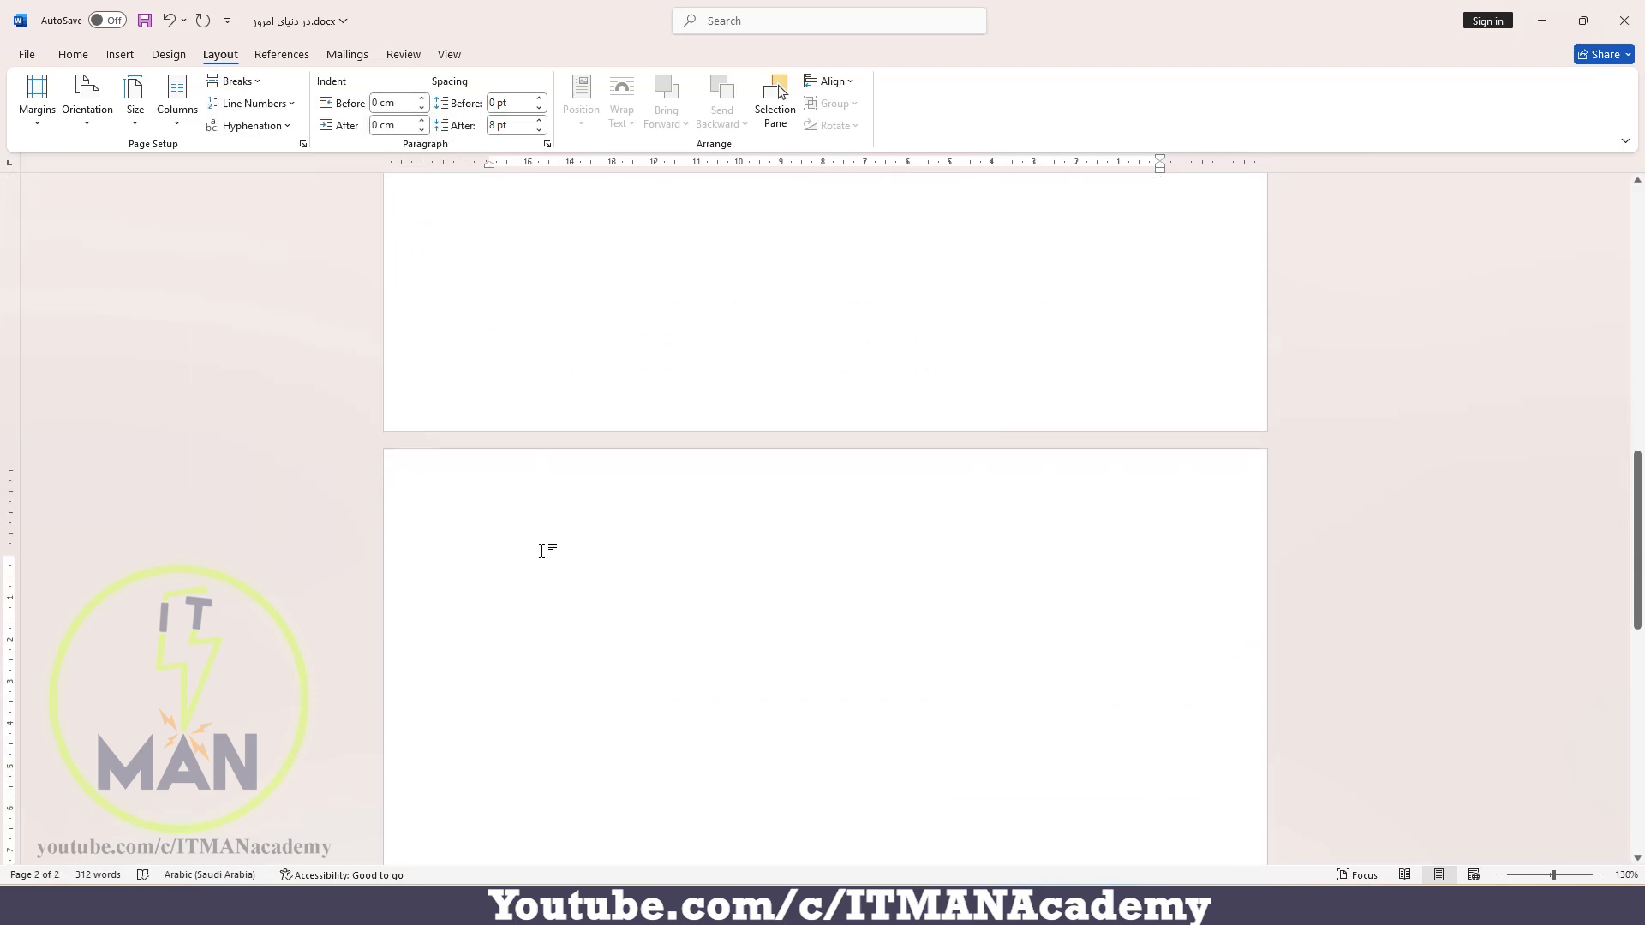
# Unlink the second page's header from the previous section and enter فصل یک as the first page's header
pyautogui.doubleClick(566, 491)
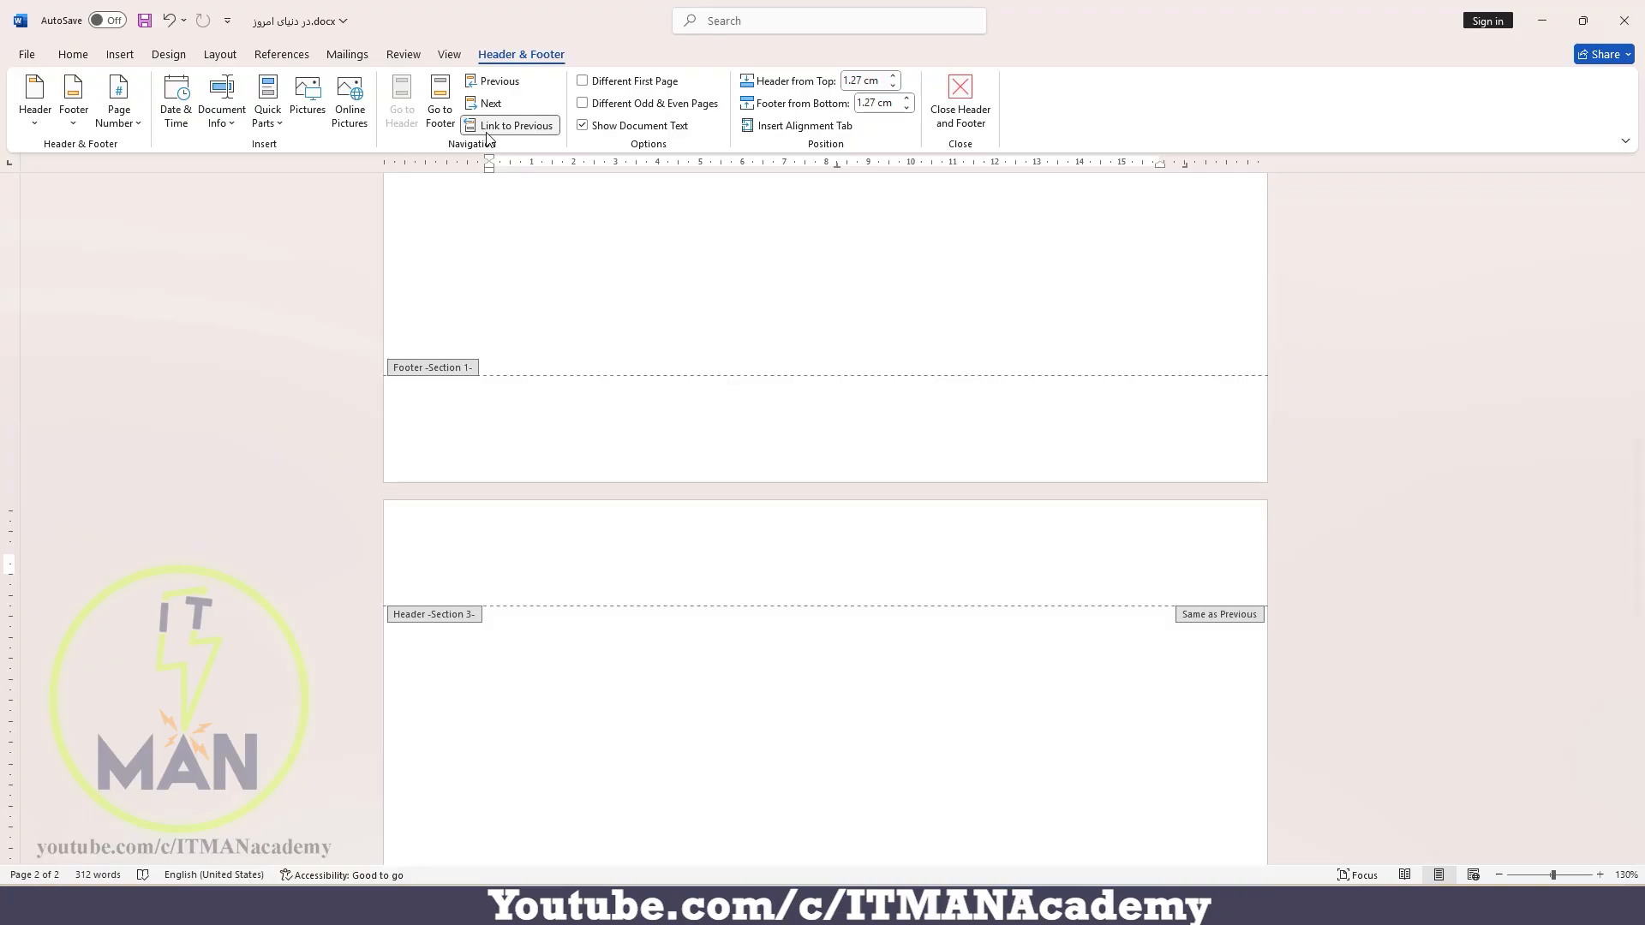
pyautogui.click(491, 127)
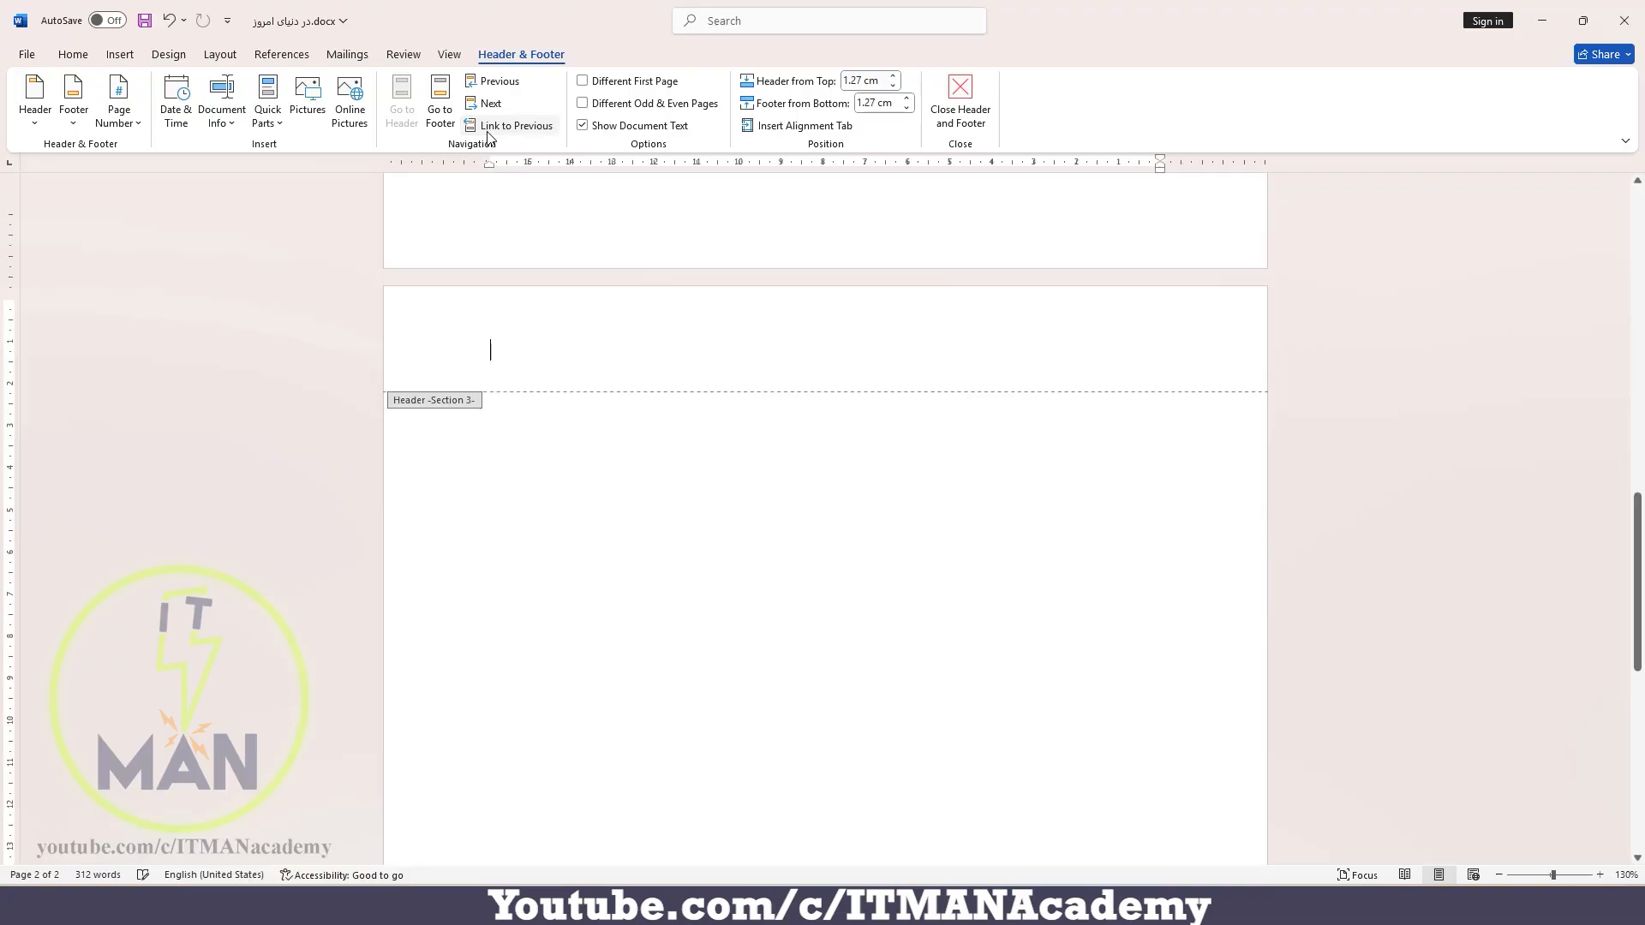
pyautogui.scroll(3, 617, 283)
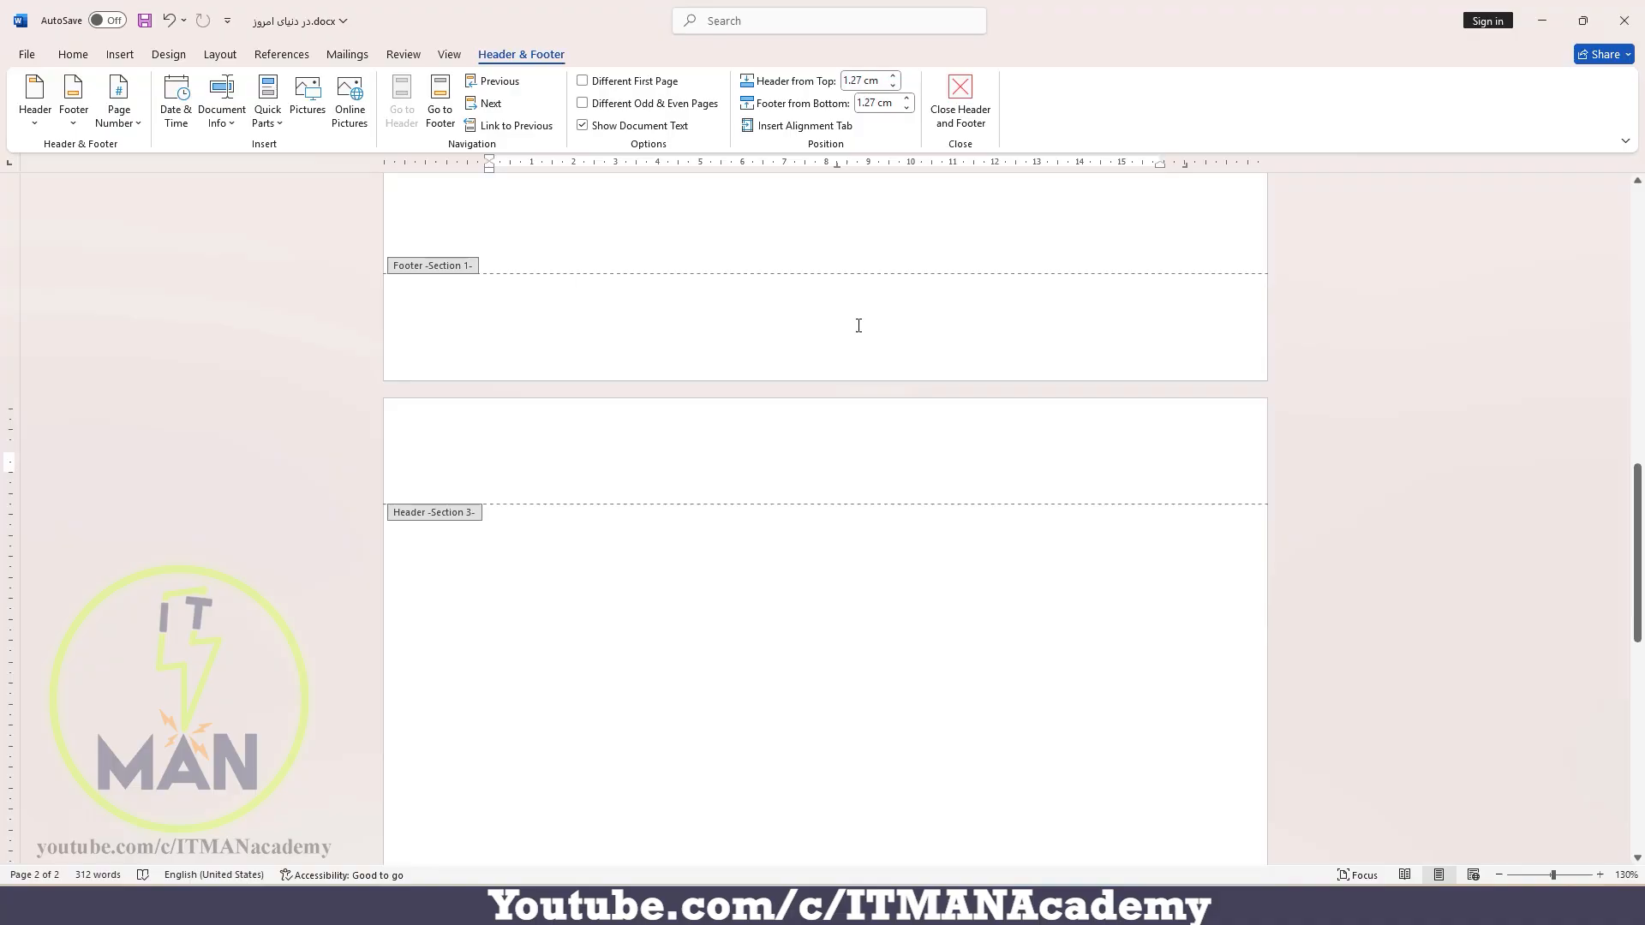
pyautogui.scroll(10, 810, 445)
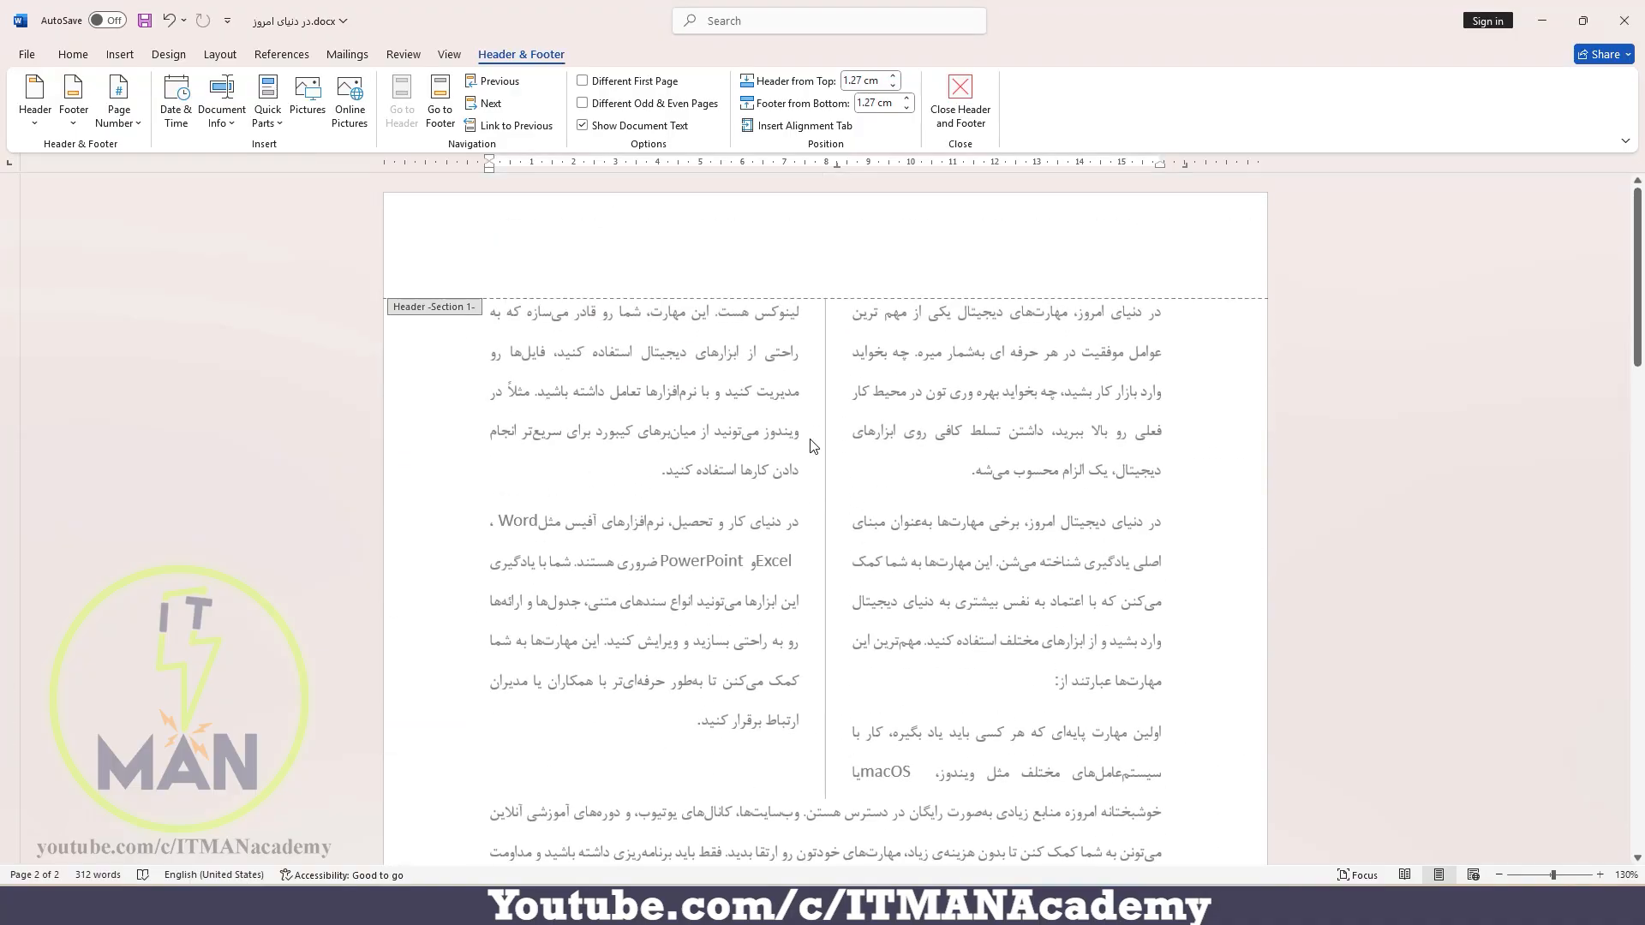
pyautogui.click(949, 242)
pyautogui.write('فصل')
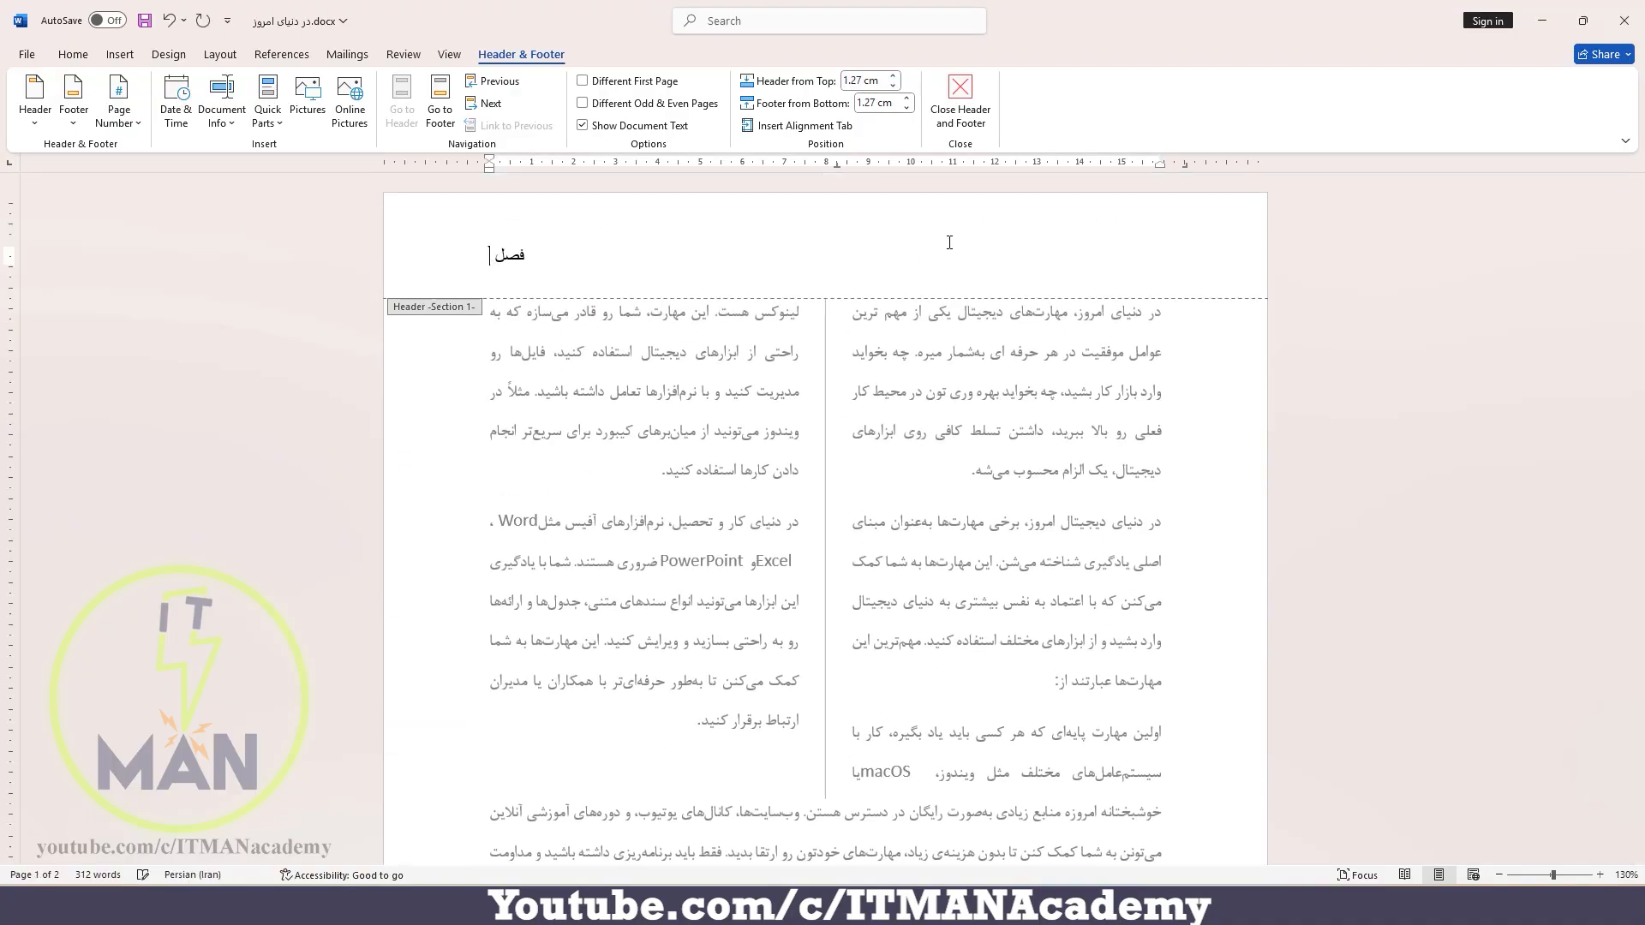
pyautogui.write(' یک')
pyautogui.scroll(-3, 585, 452)
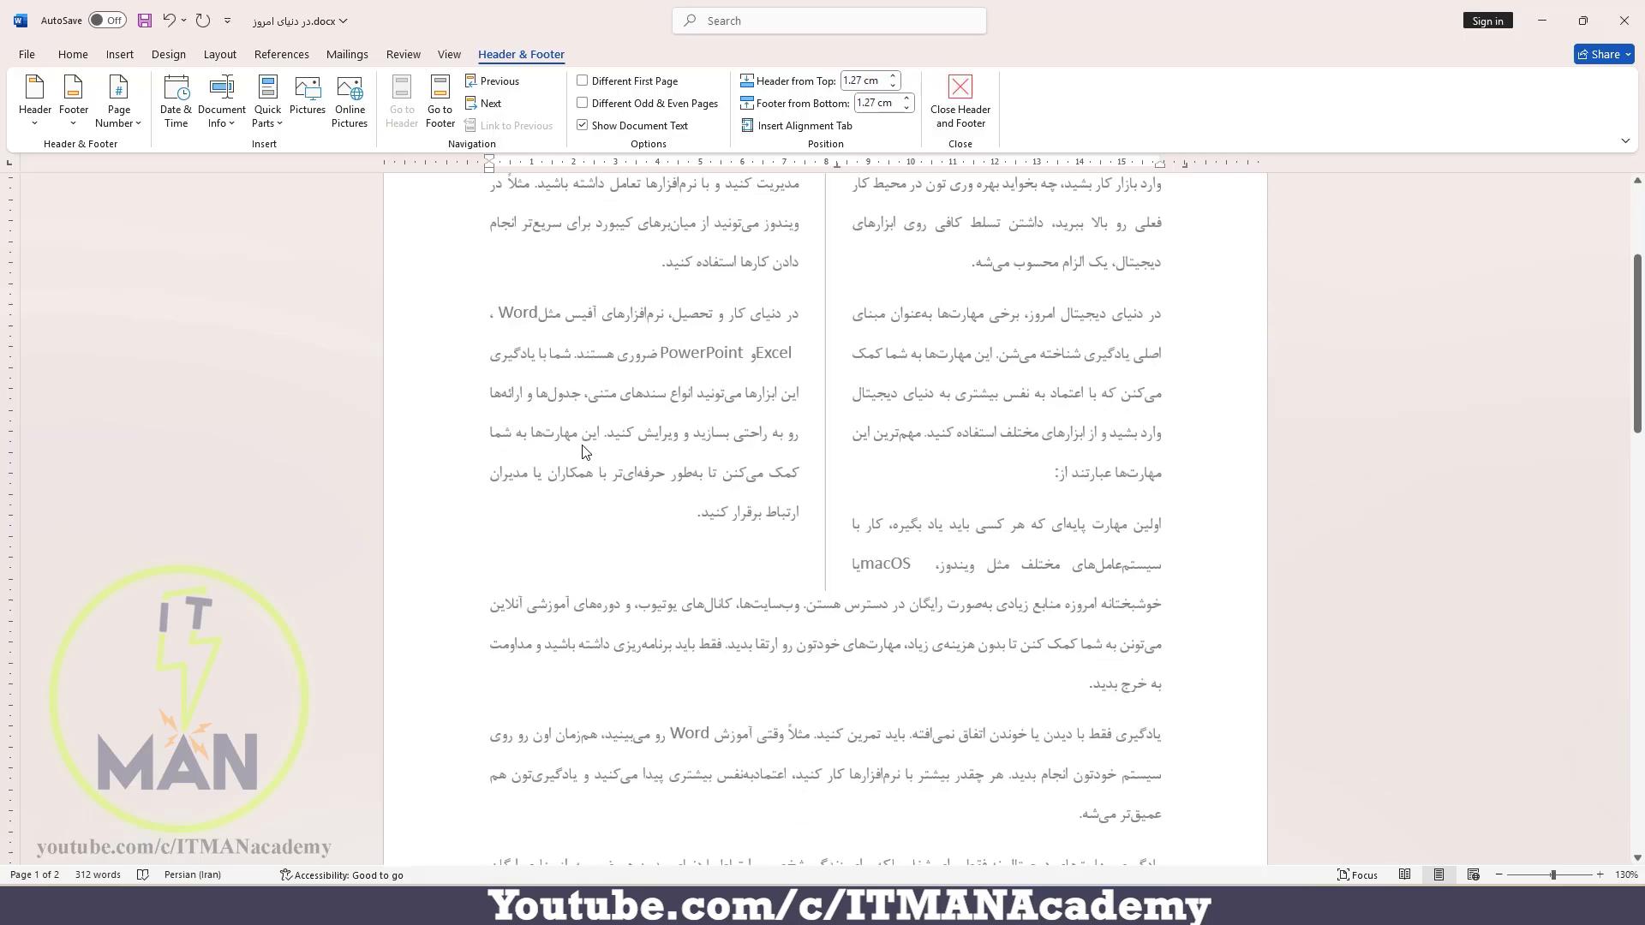
pyautogui.scroll(-10, 583, 451)
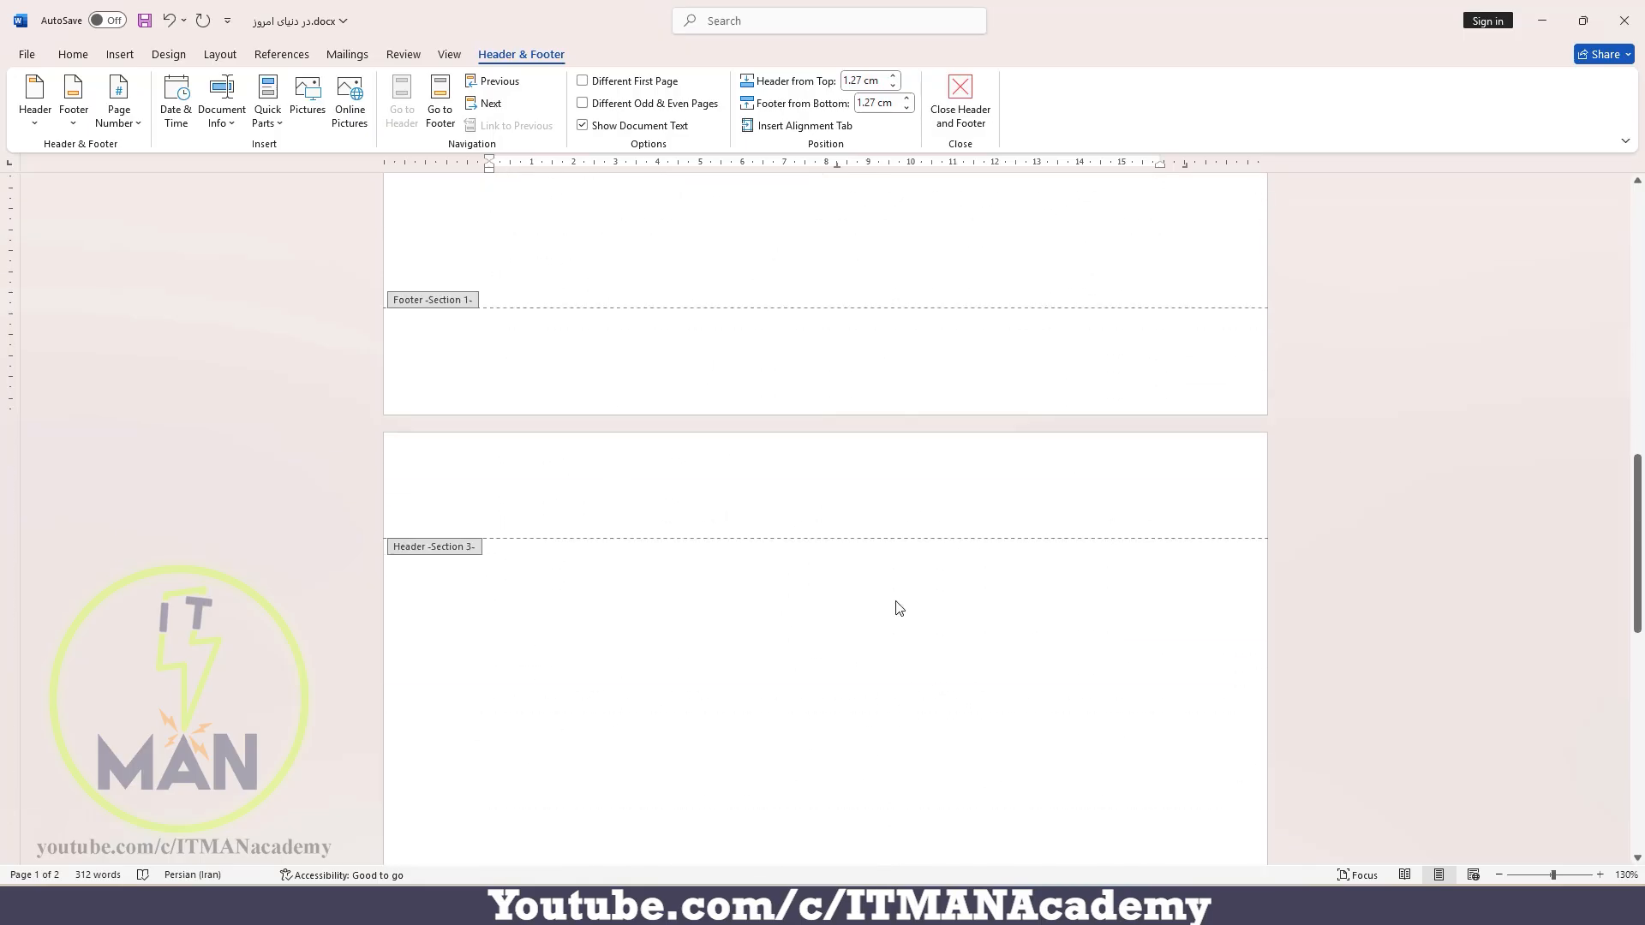
pyautogui.press('Escape')
# Set the second page's section to landscape orientation
pyautogui.scroll(-15, 1033, 623)
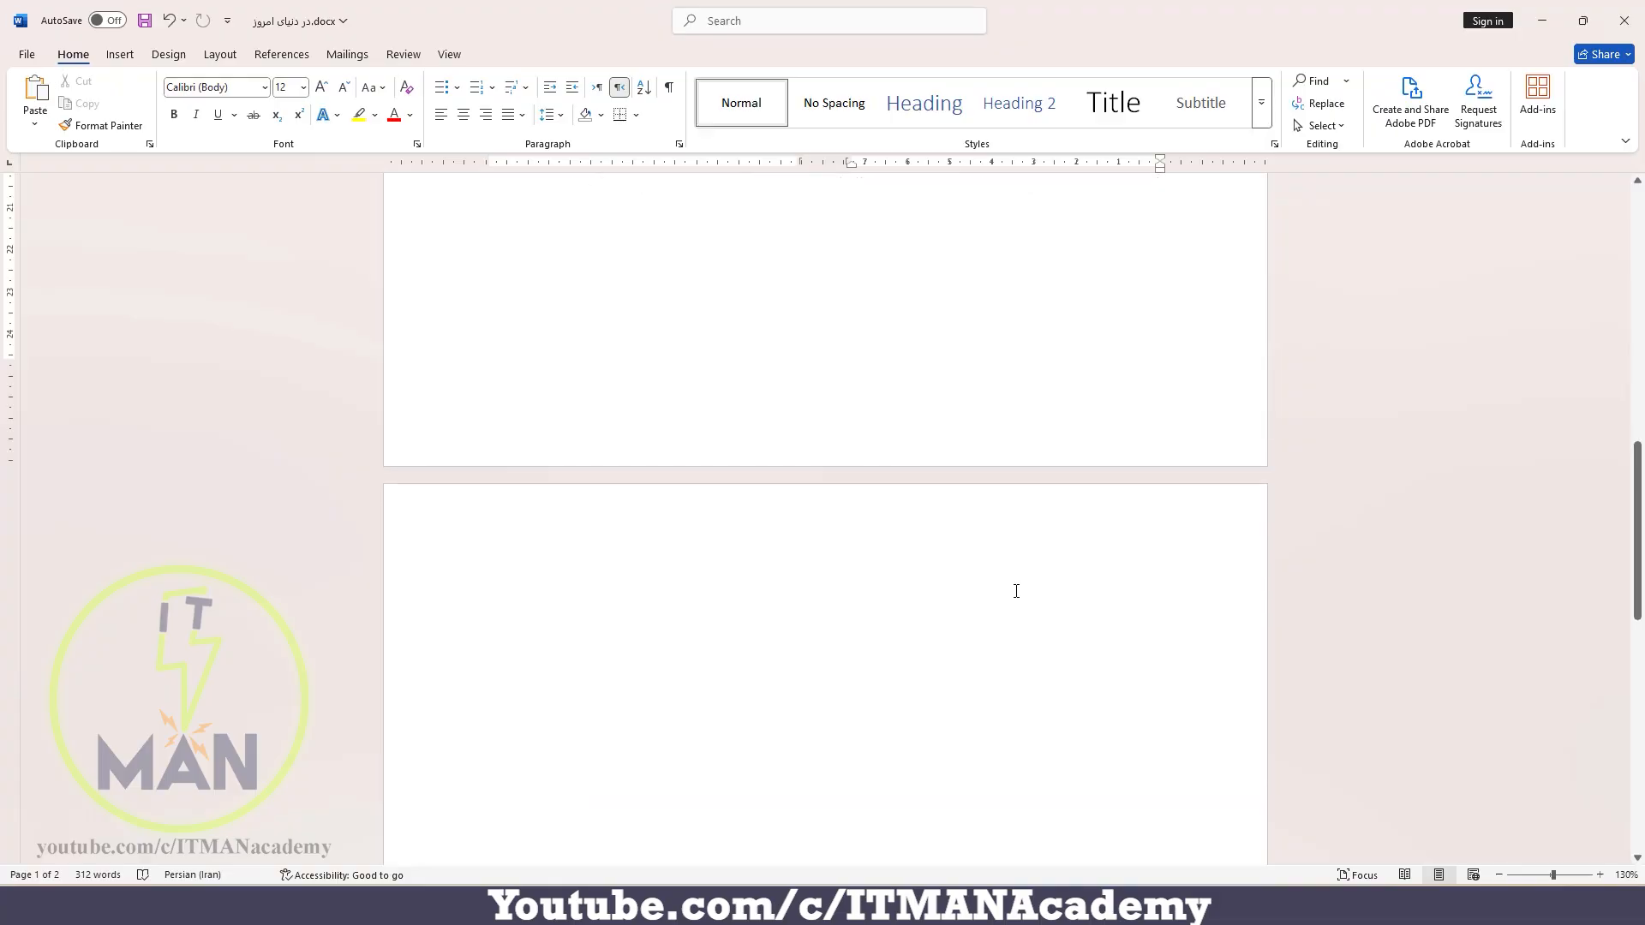
pyautogui.click(1043, 610)
pyautogui.scroll(-1, 1047, 610)
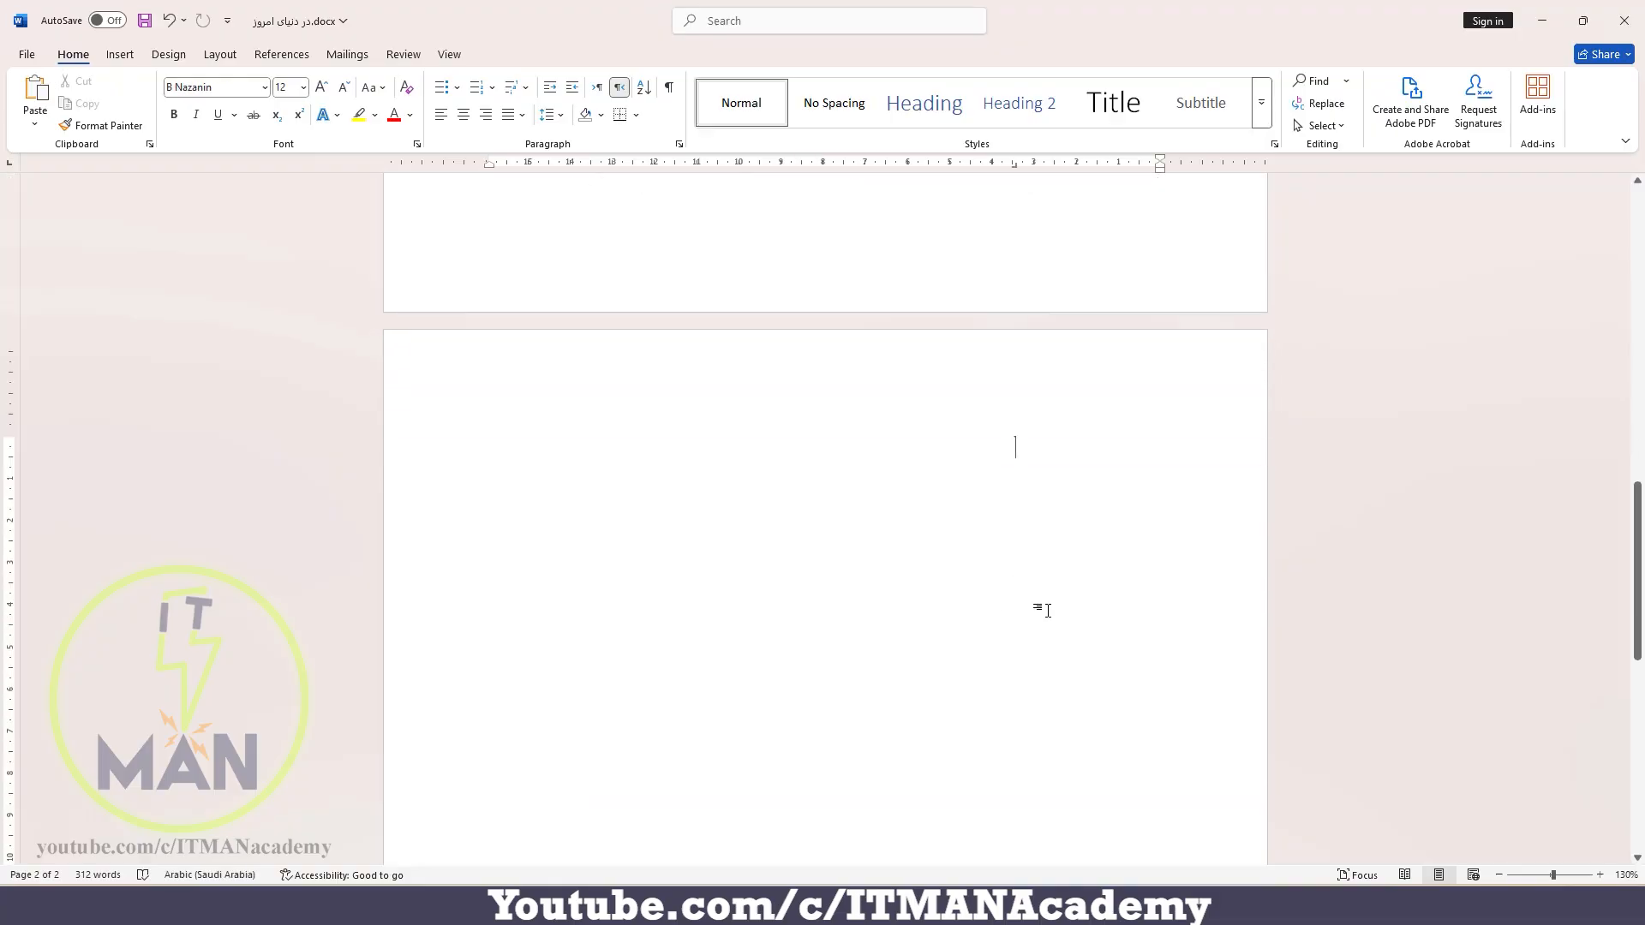
pyautogui.scroll(8, 830, 613)
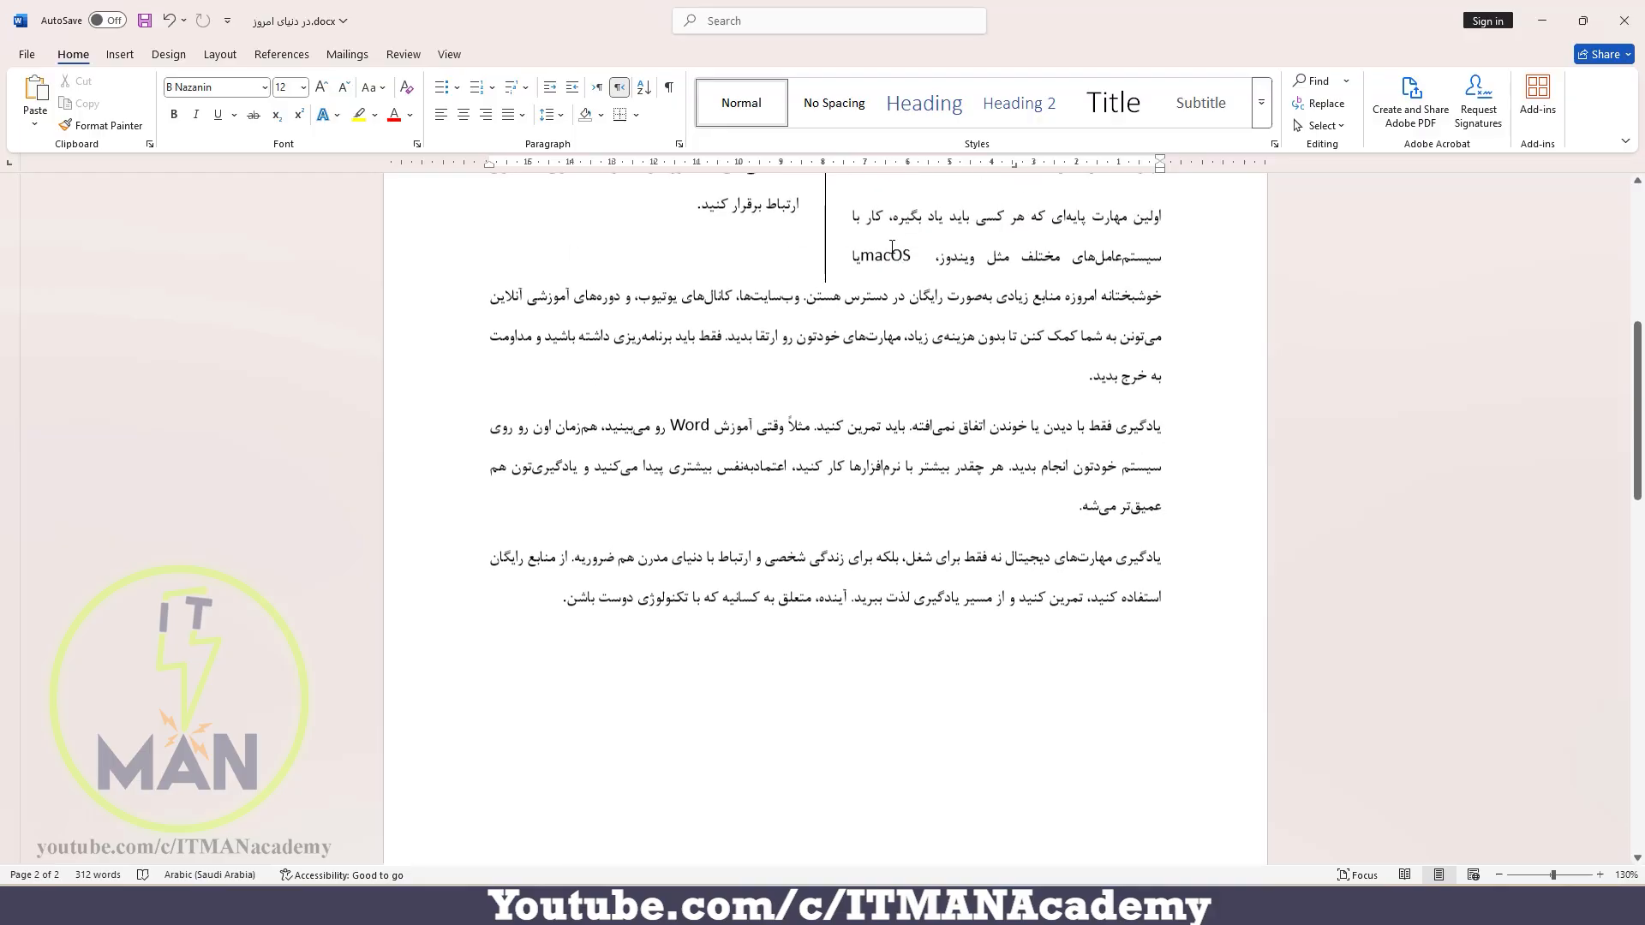
pyautogui.scroll(-8, 892, 247)
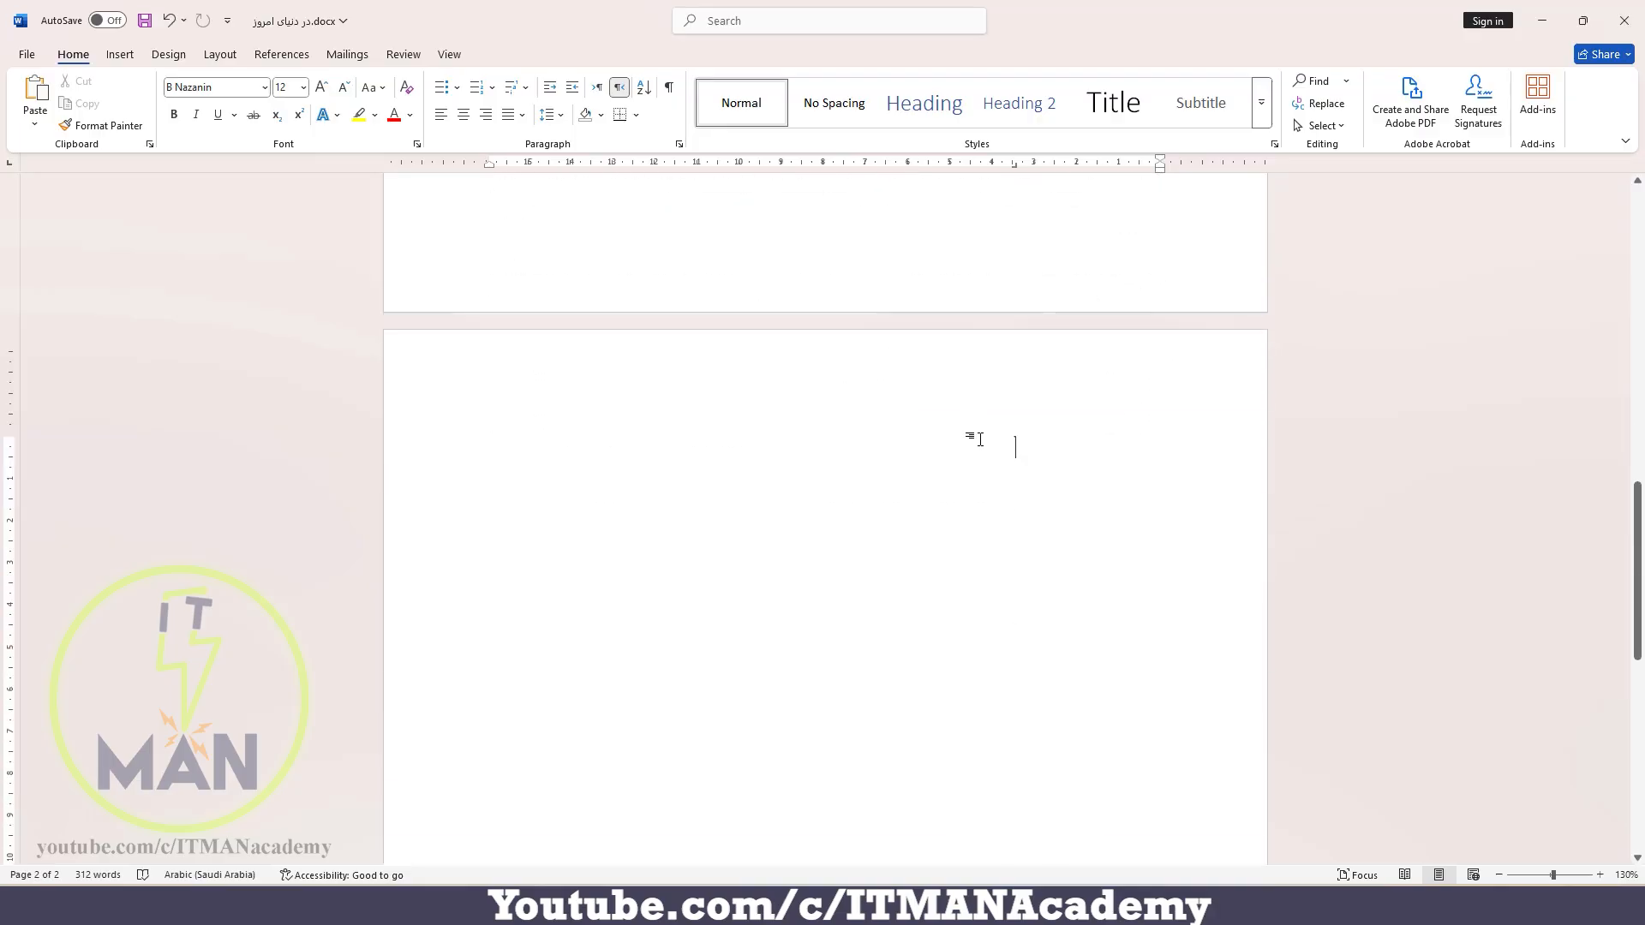
pyautogui.click(220, 54)
pyautogui.click(87, 101)
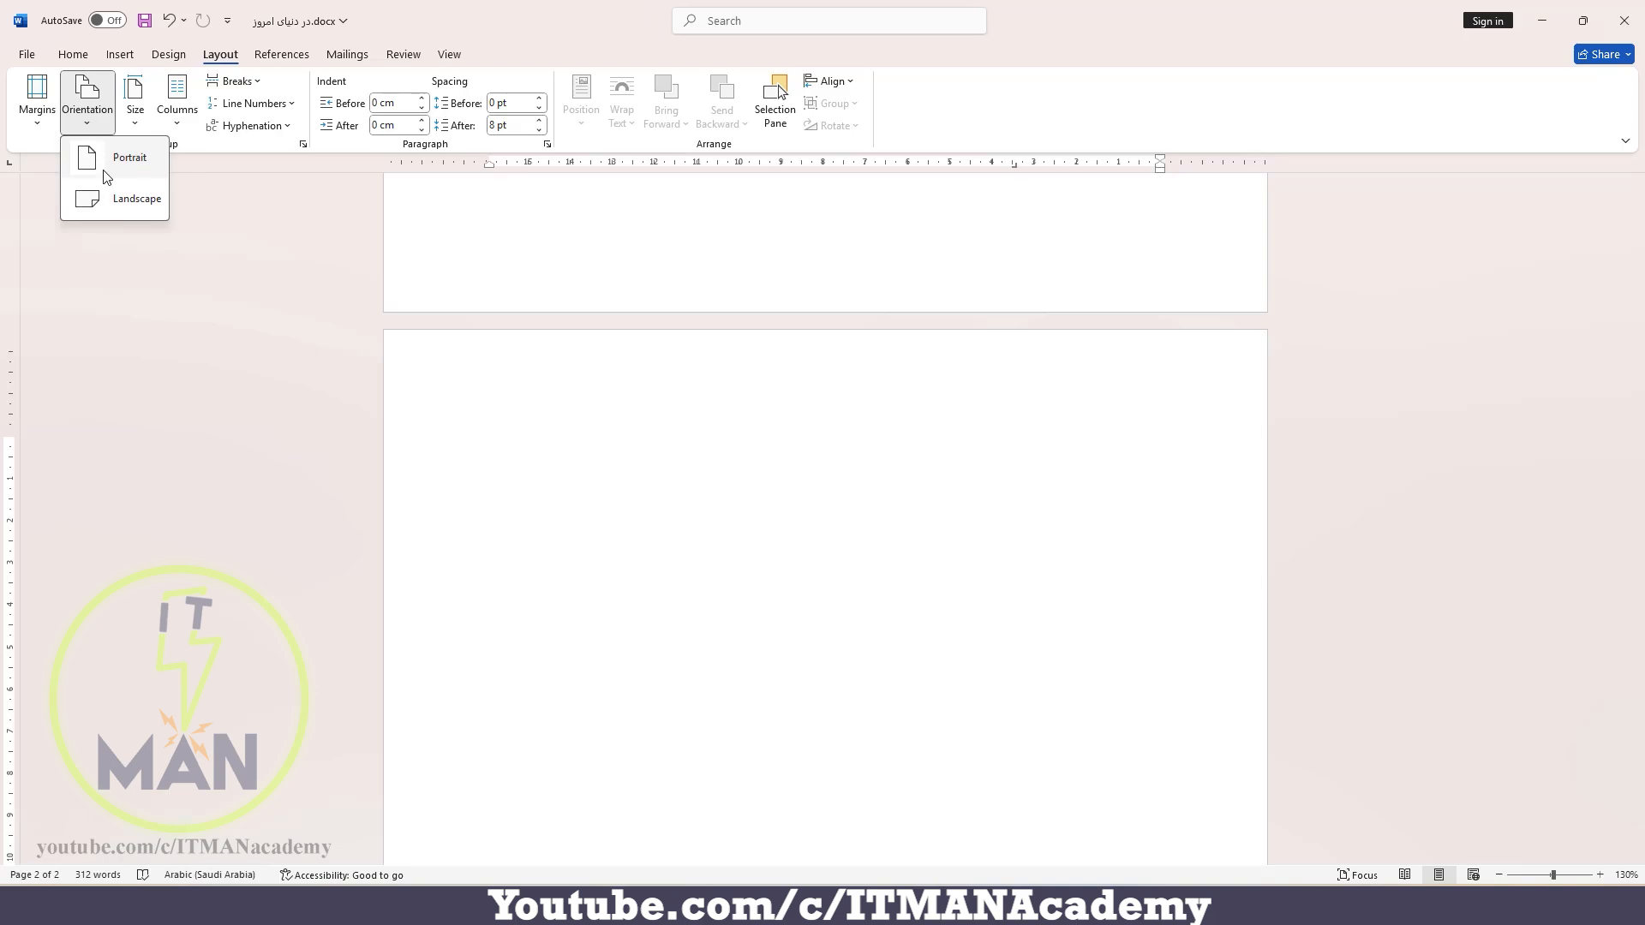
pyautogui.click(121, 200)
pyautogui.scroll(-2, 429, 349)
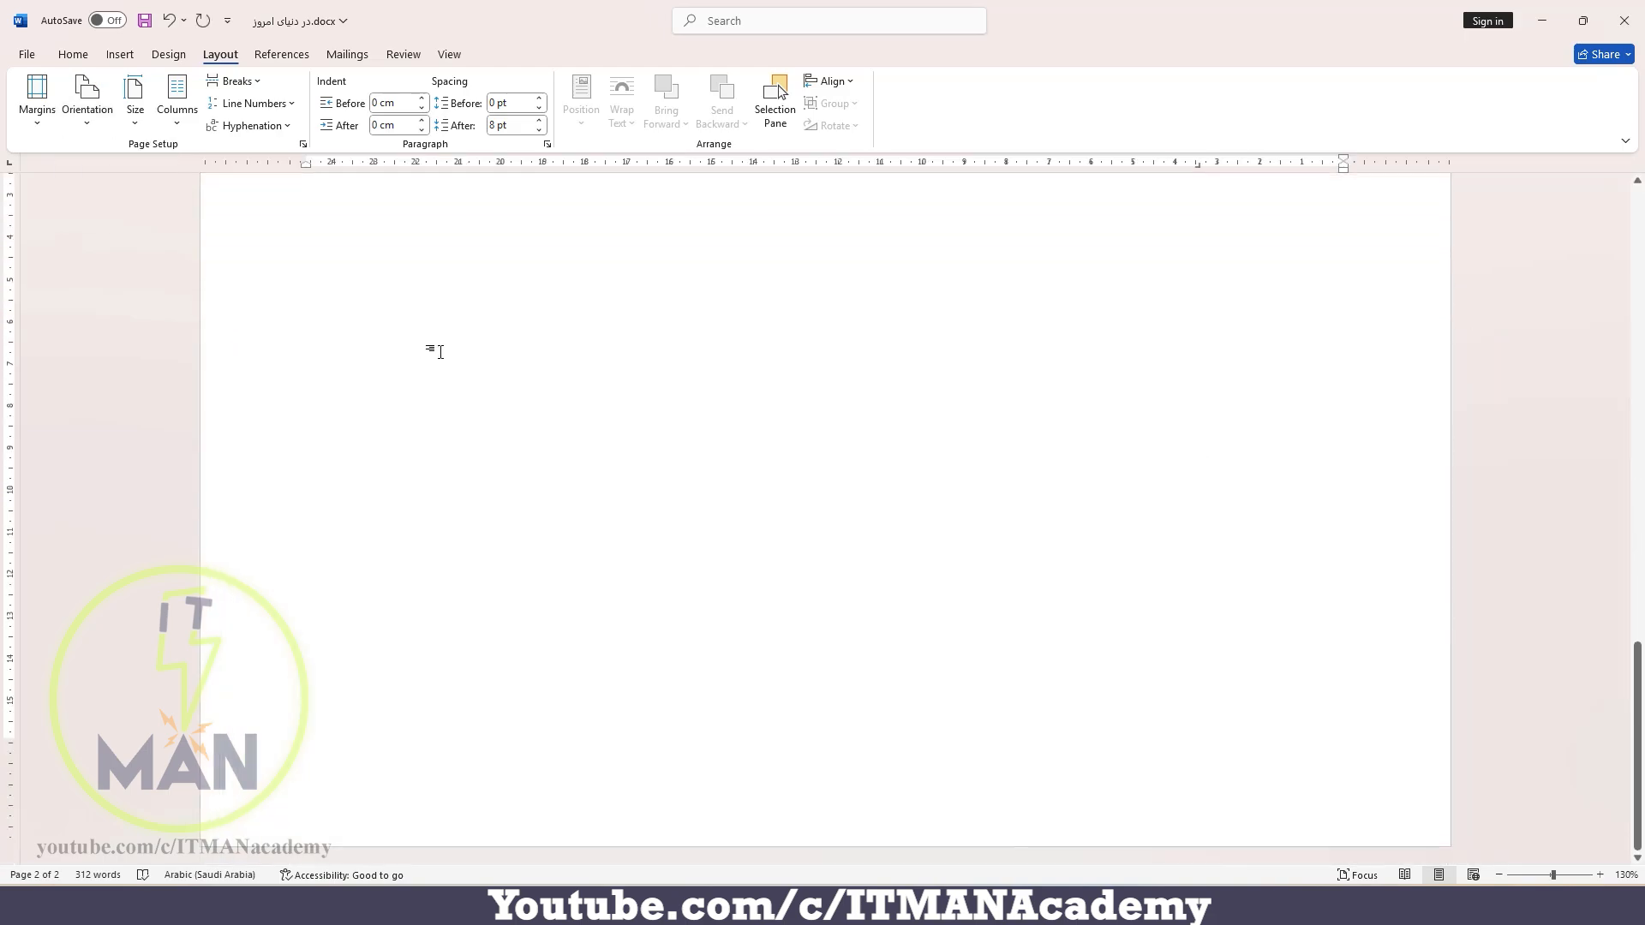
pyautogui.scroll(10, 440, 353)
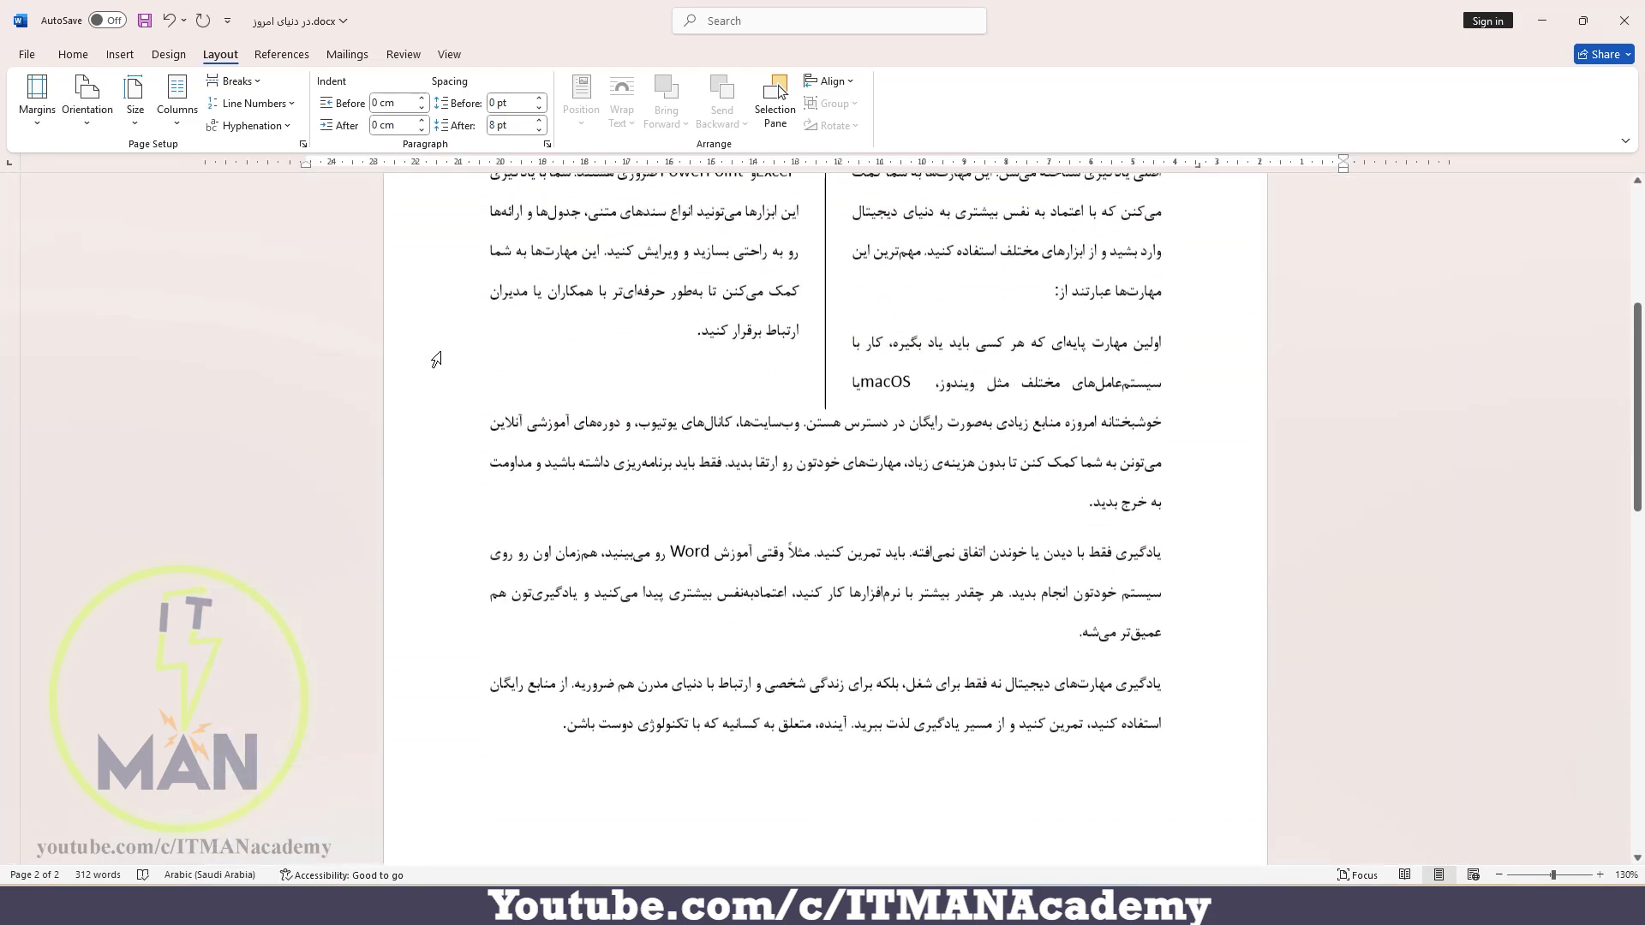
pyautogui.scroll(5, 437, 358)
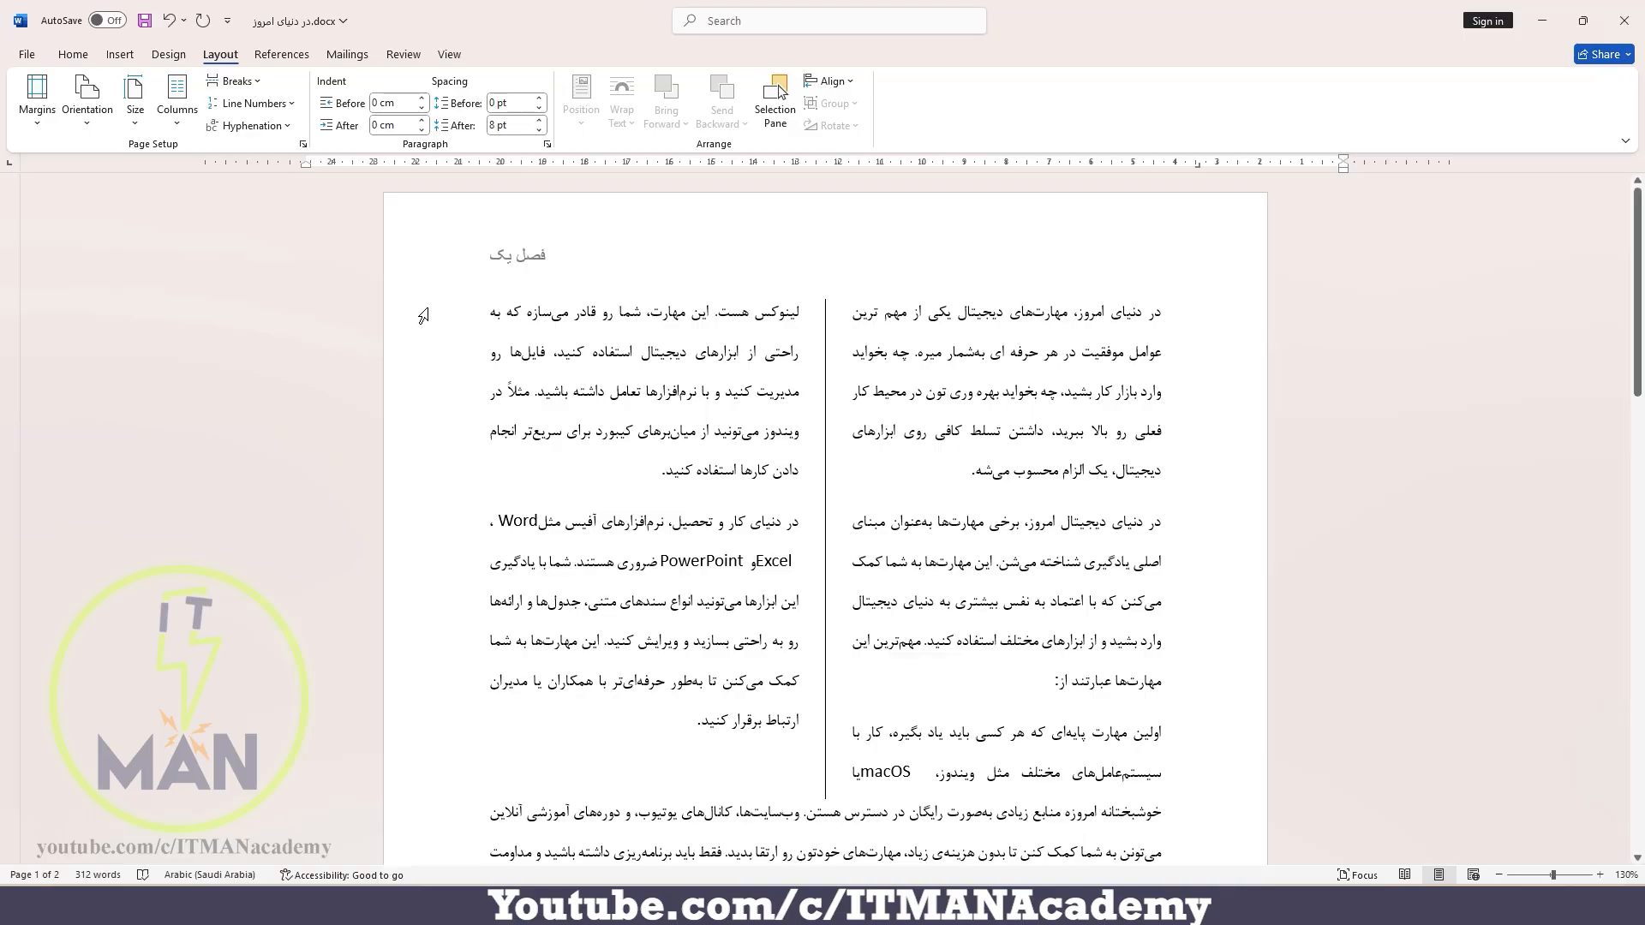
pyautogui.click(233, 81)
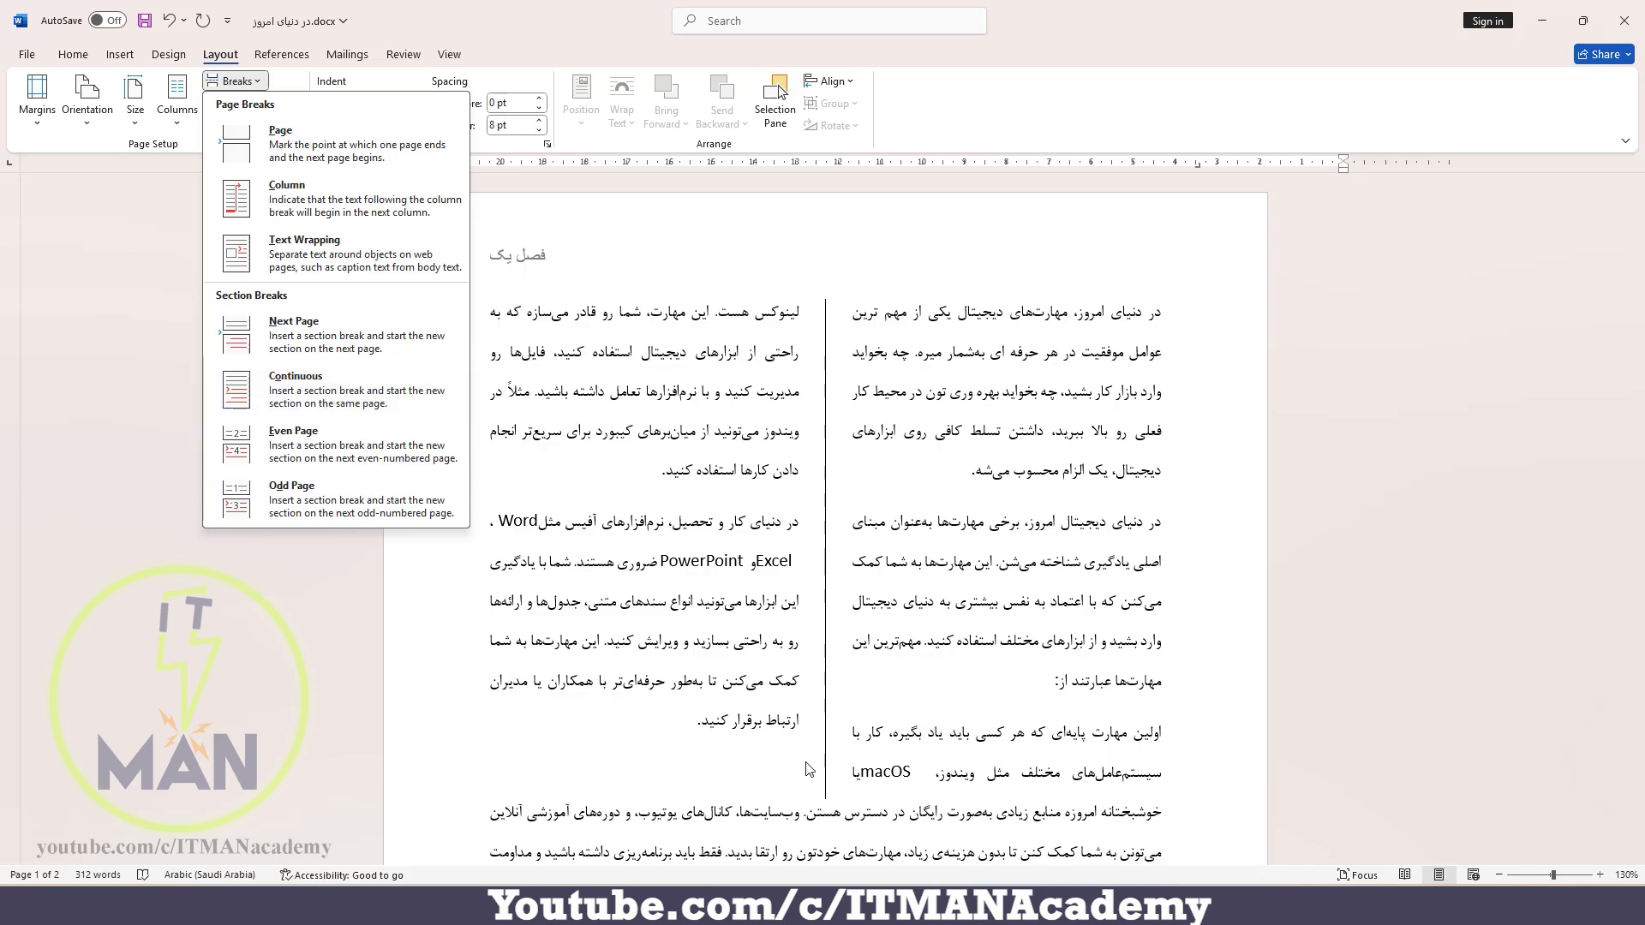
pyautogui.click(676, 753)
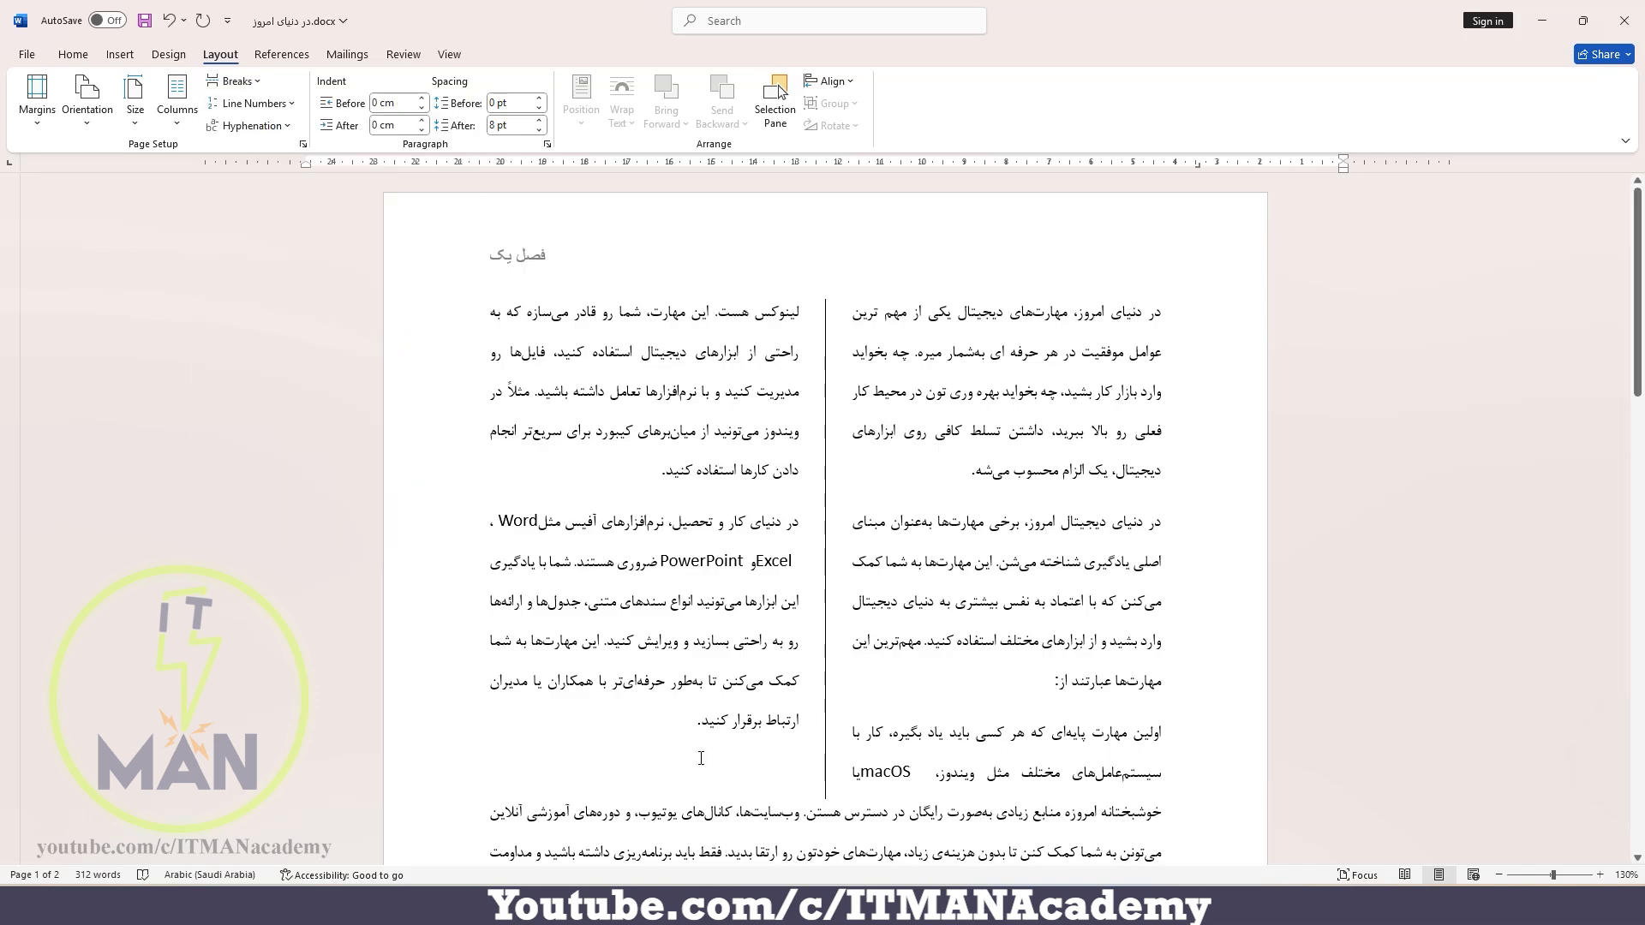
# Switch to the پارت2.docx document and go to the end of its text
pyautogui.moveTo(1148, 908)
pyautogui.click(1085, 835)
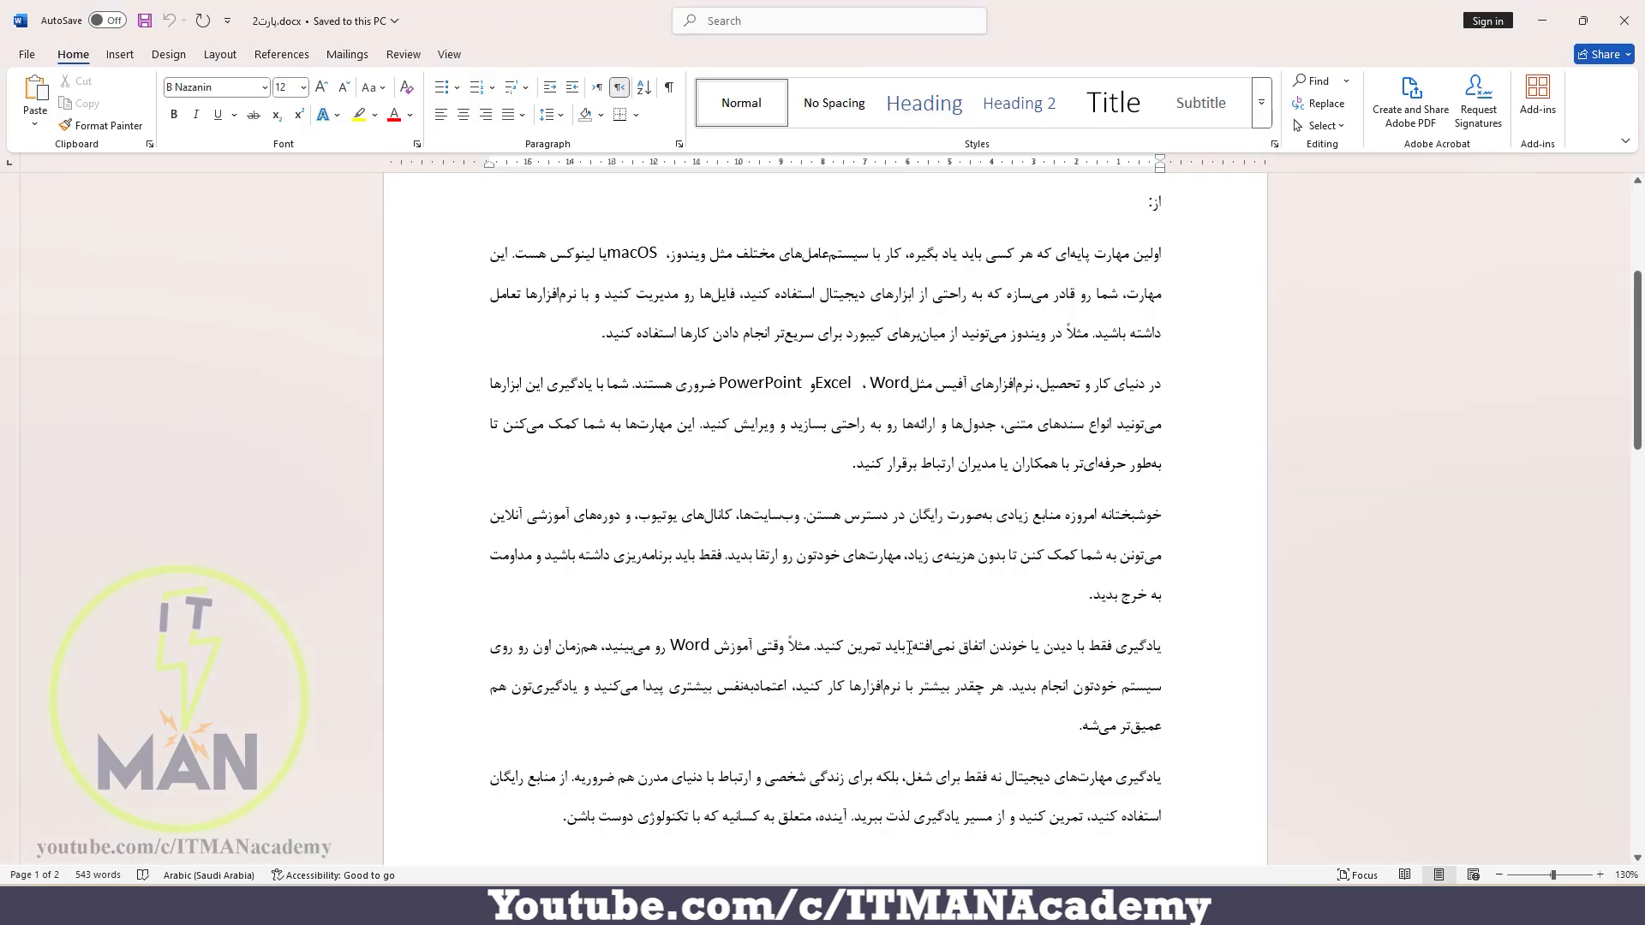
pyautogui.scroll(-10, 784, 464)
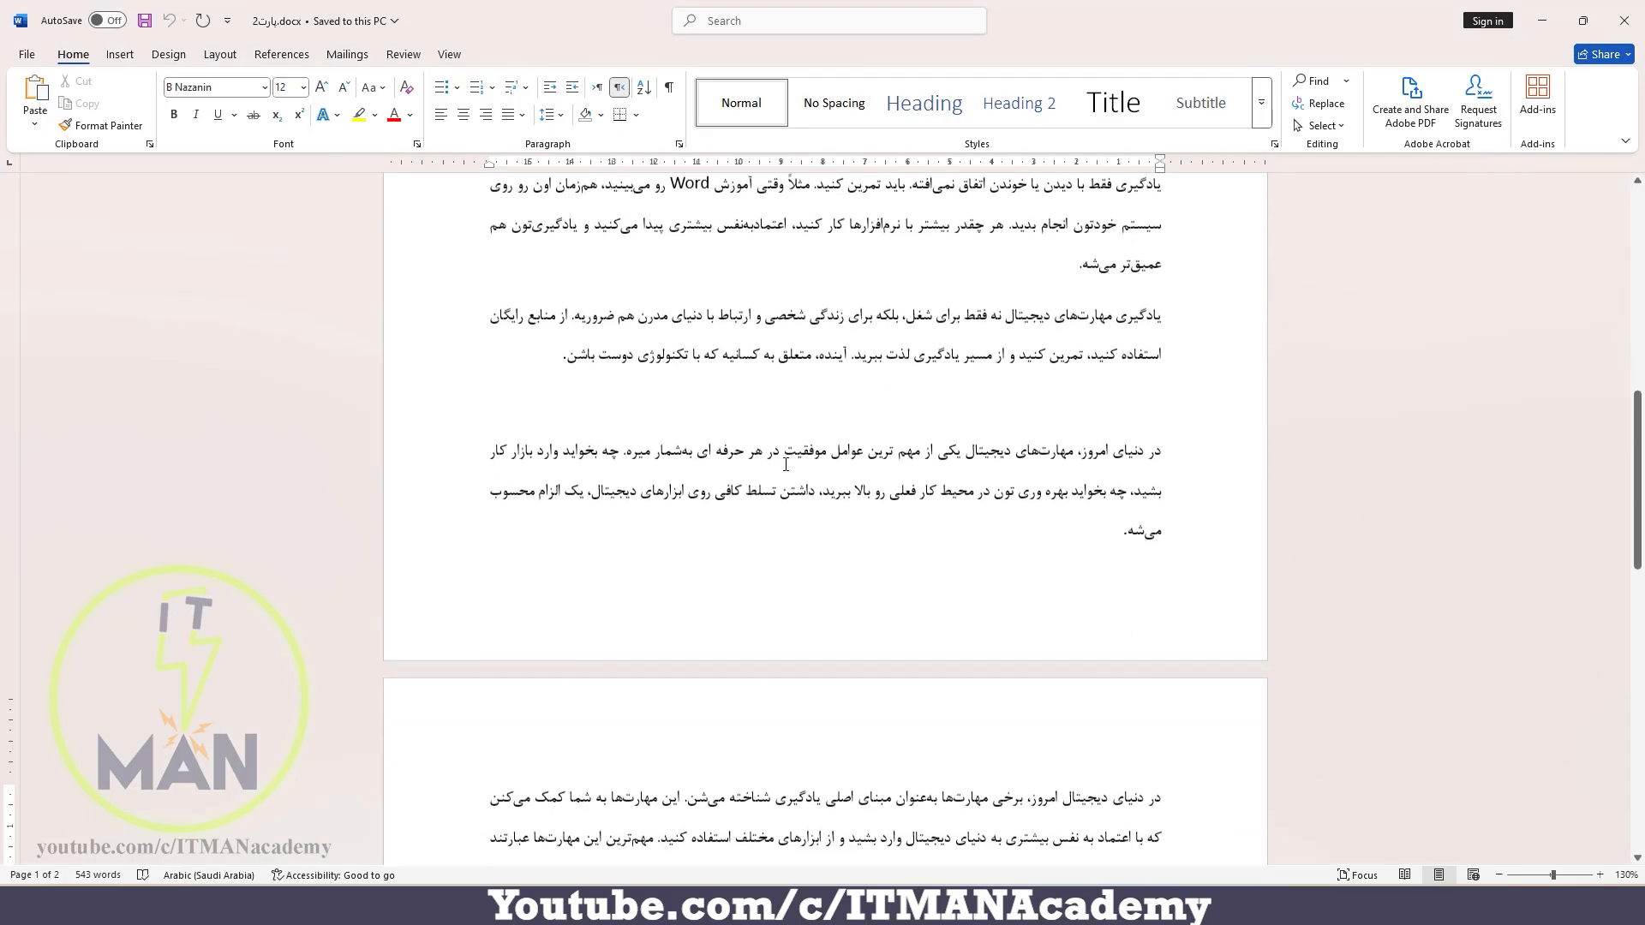
pyautogui.scroll(-9, 782, 467)
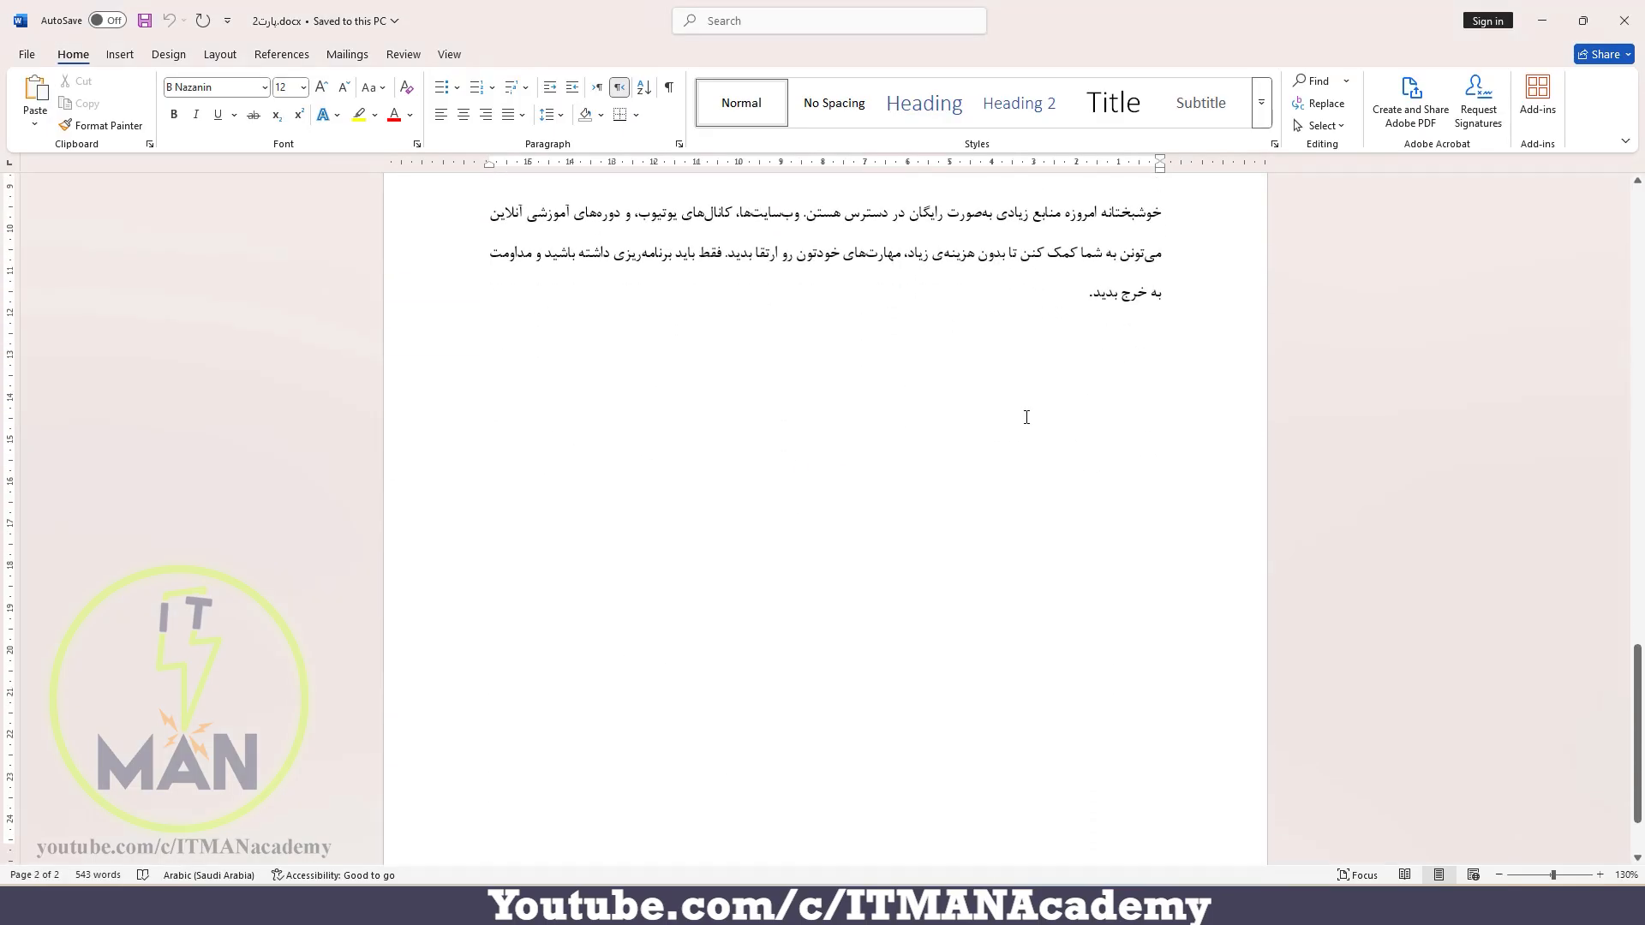
# Insert a Next Page section break after the last paragraph and open the new page's header
pyautogui.click(1059, 292)
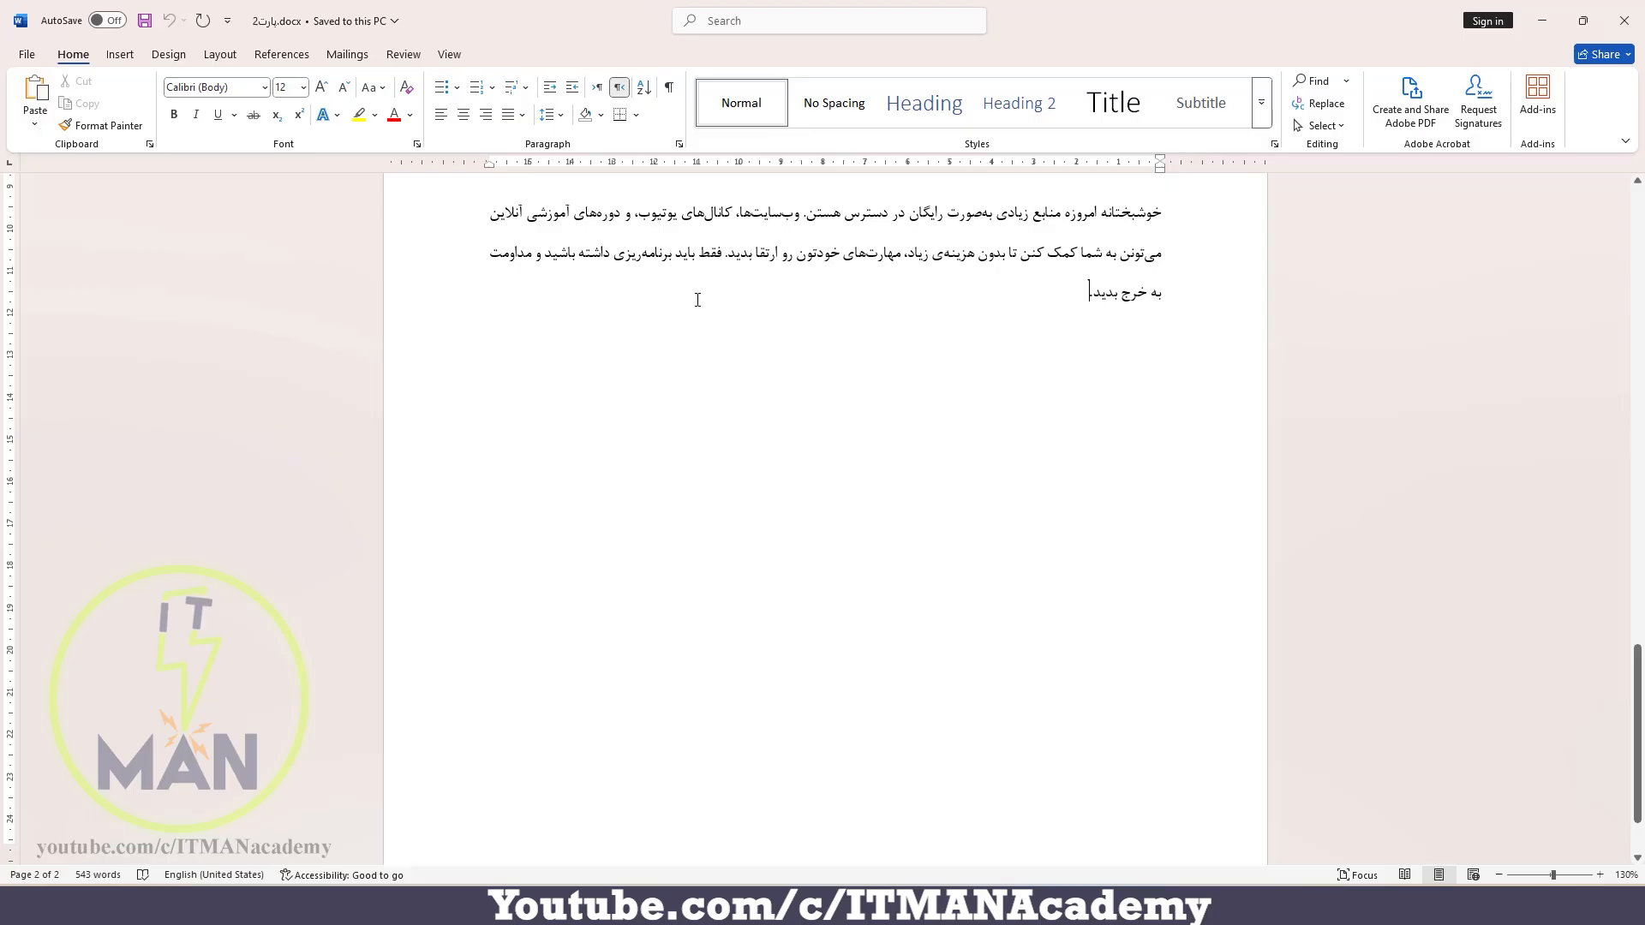
pyautogui.click(215, 58)
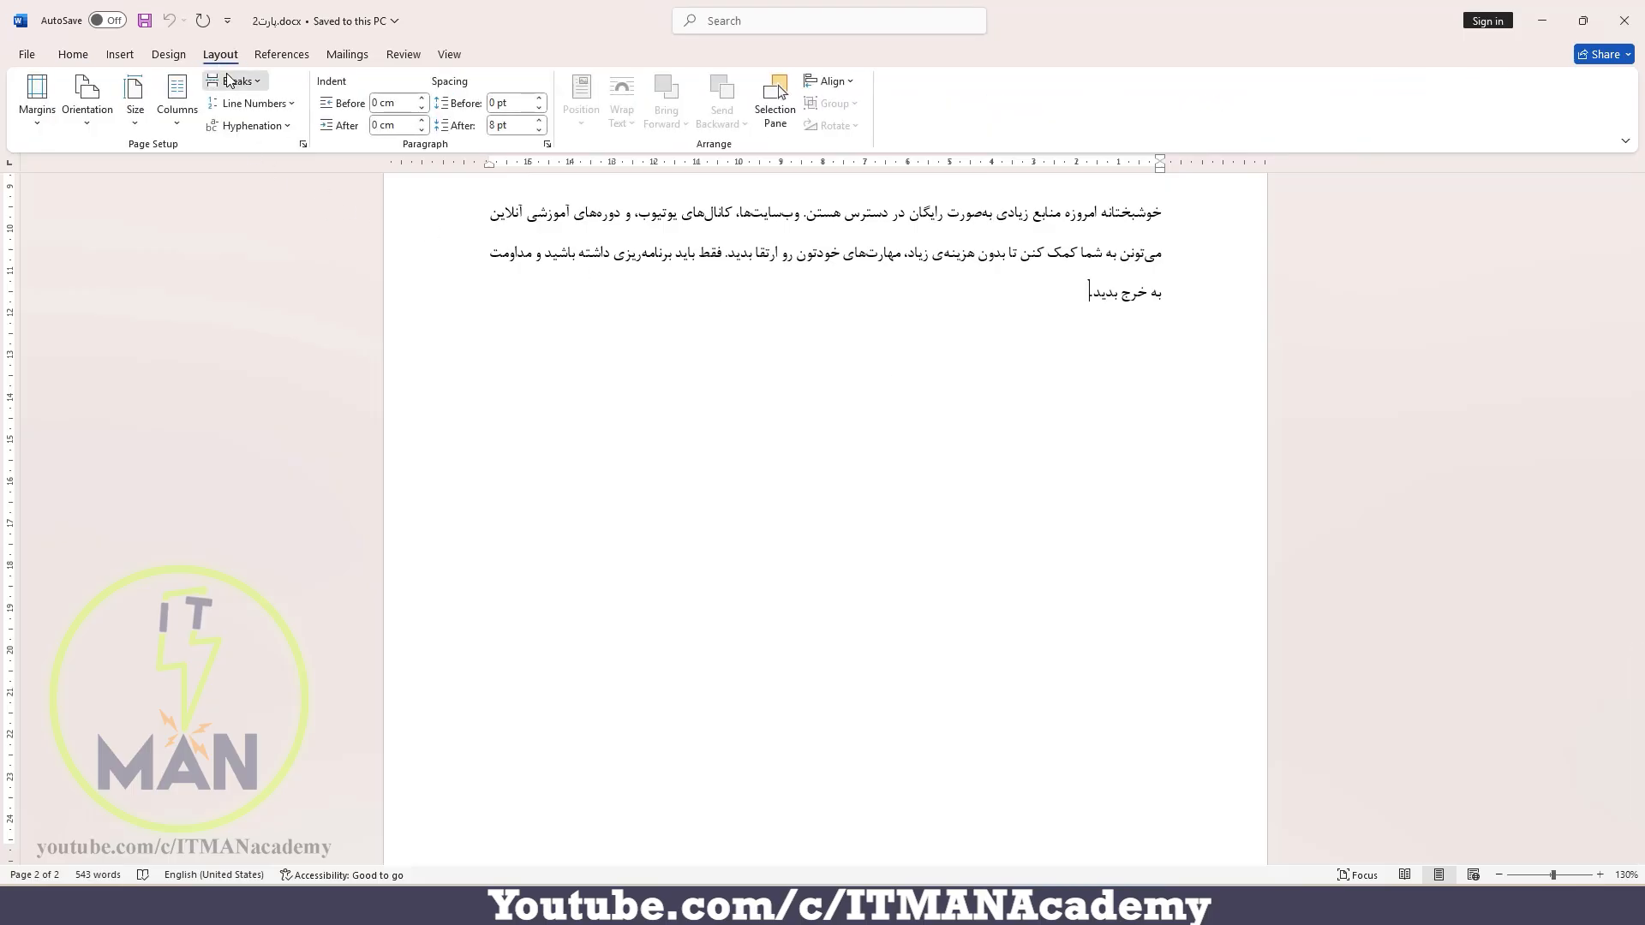
pyautogui.click(232, 81)
pyautogui.click(283, 334)
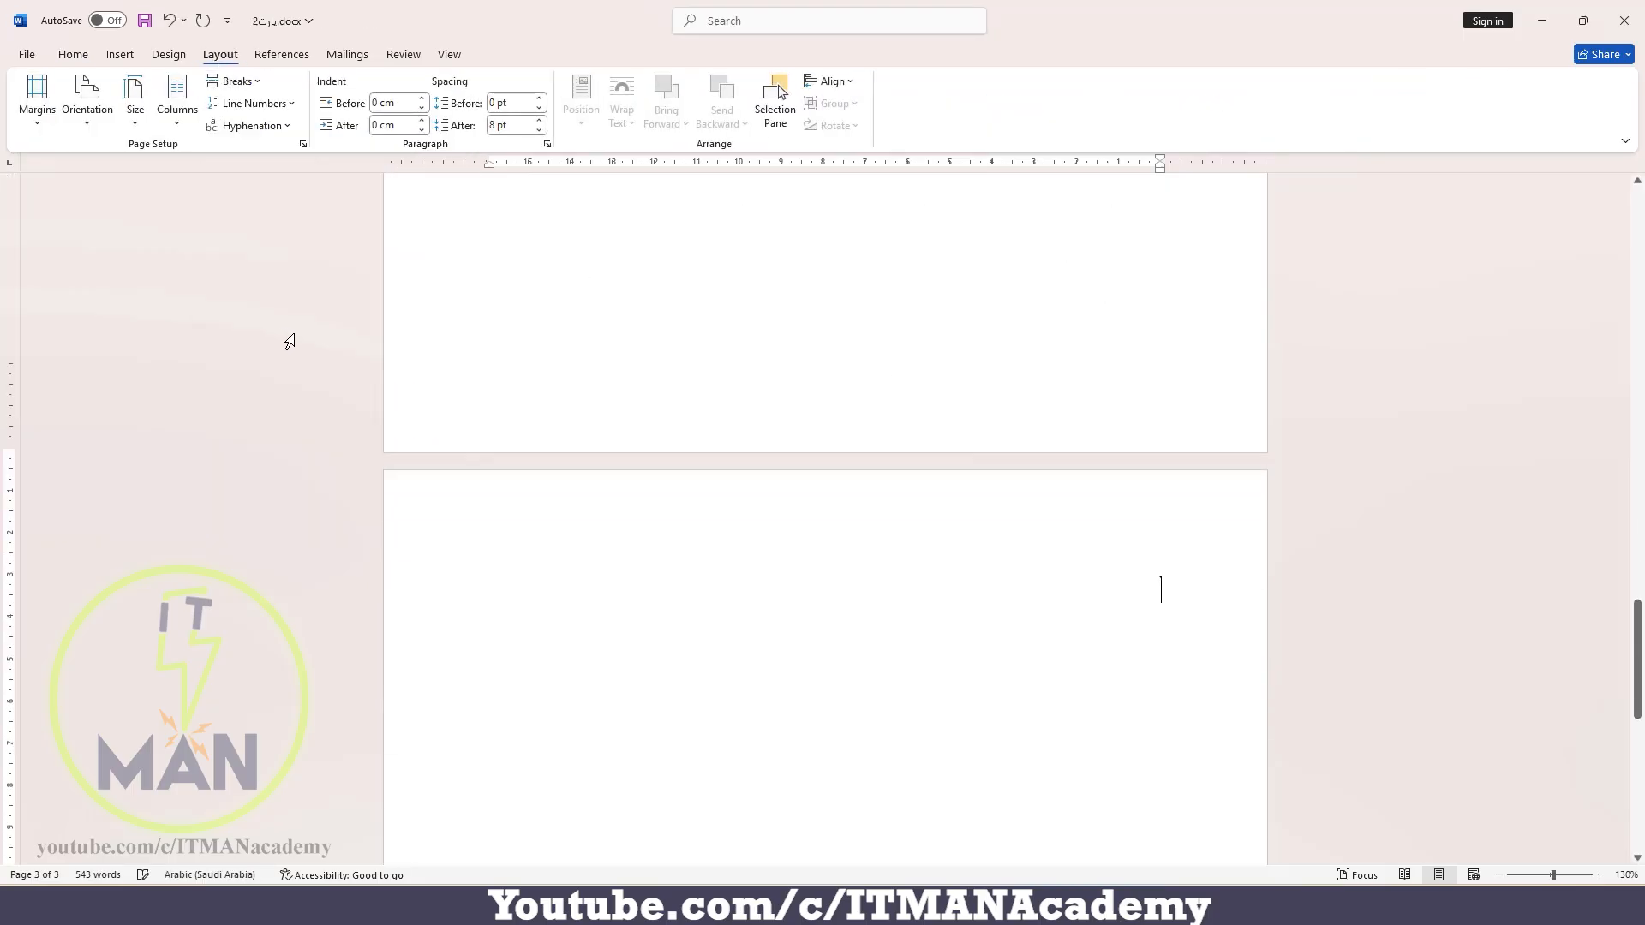
pyautogui.doubleClick(924, 380)
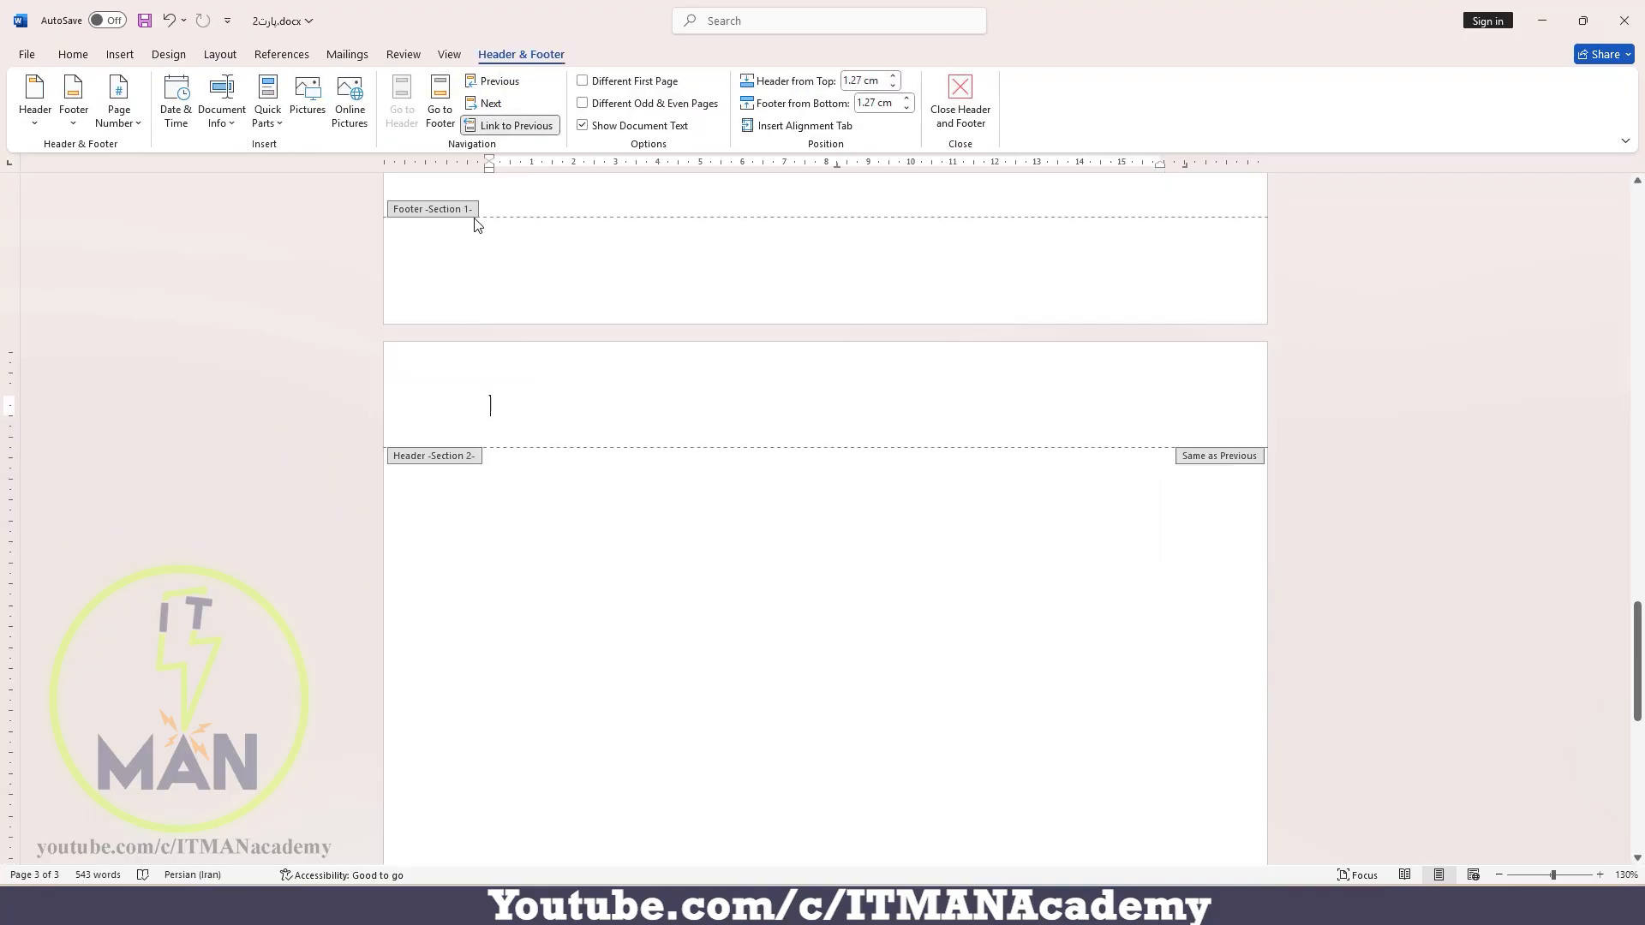
# Undo the Next Page section break and insert a Continuous section break after the last paragraph
pyautogui.hotkey('ctrl', 'z')
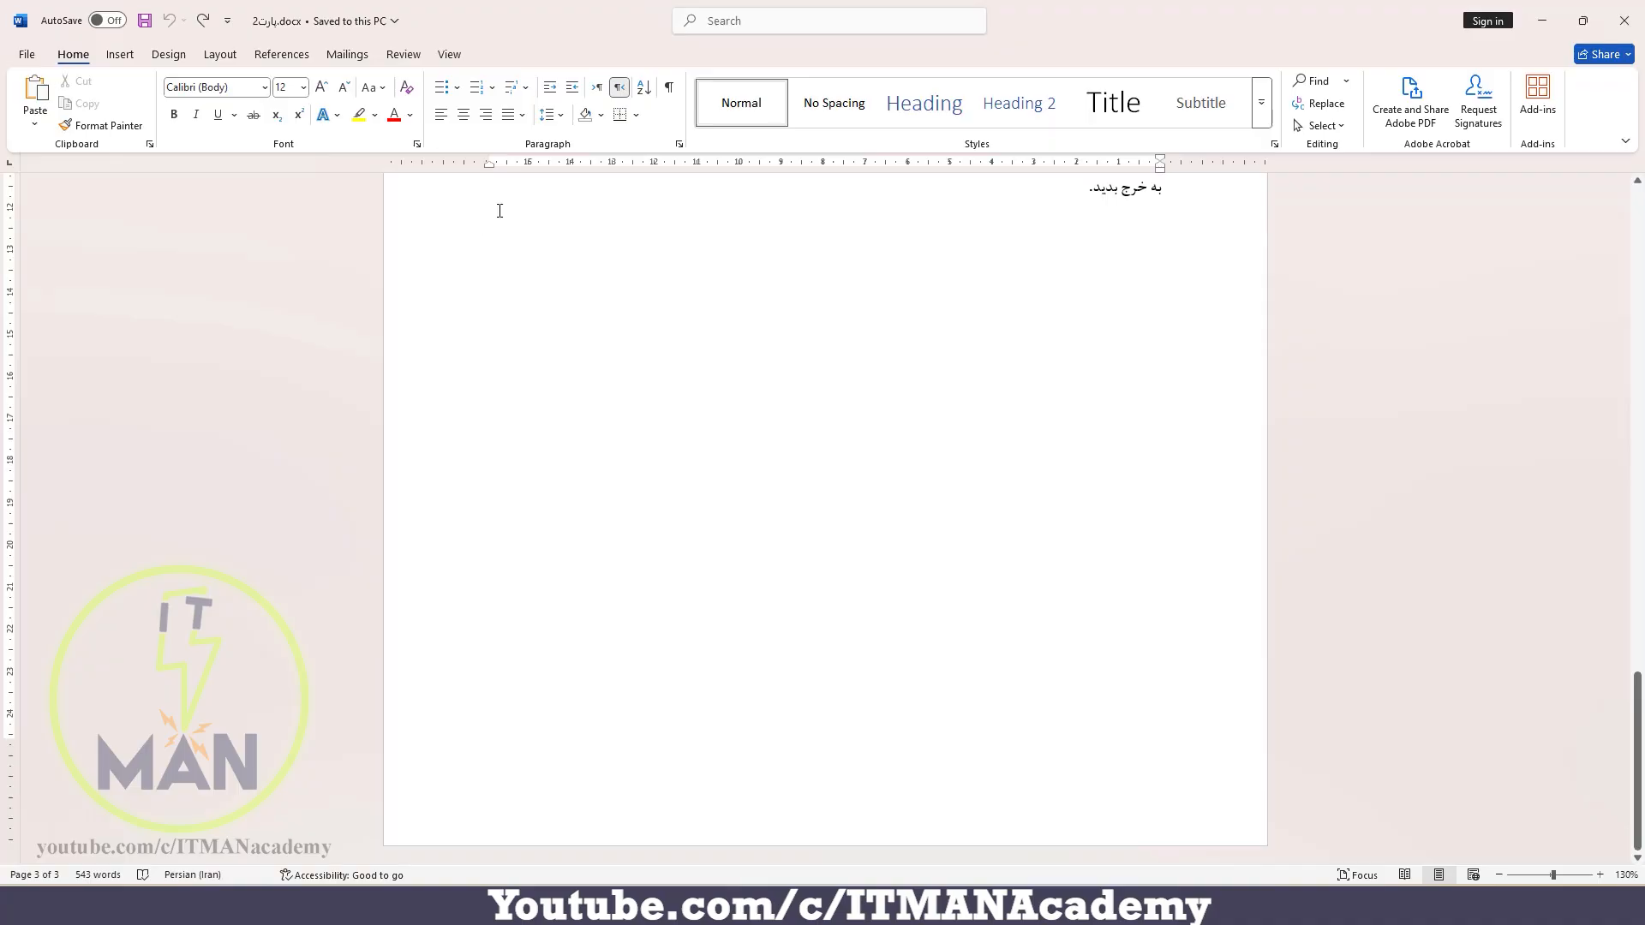
pyautogui.scroll(3, 1122, 193)
pyautogui.click(1071, 373)
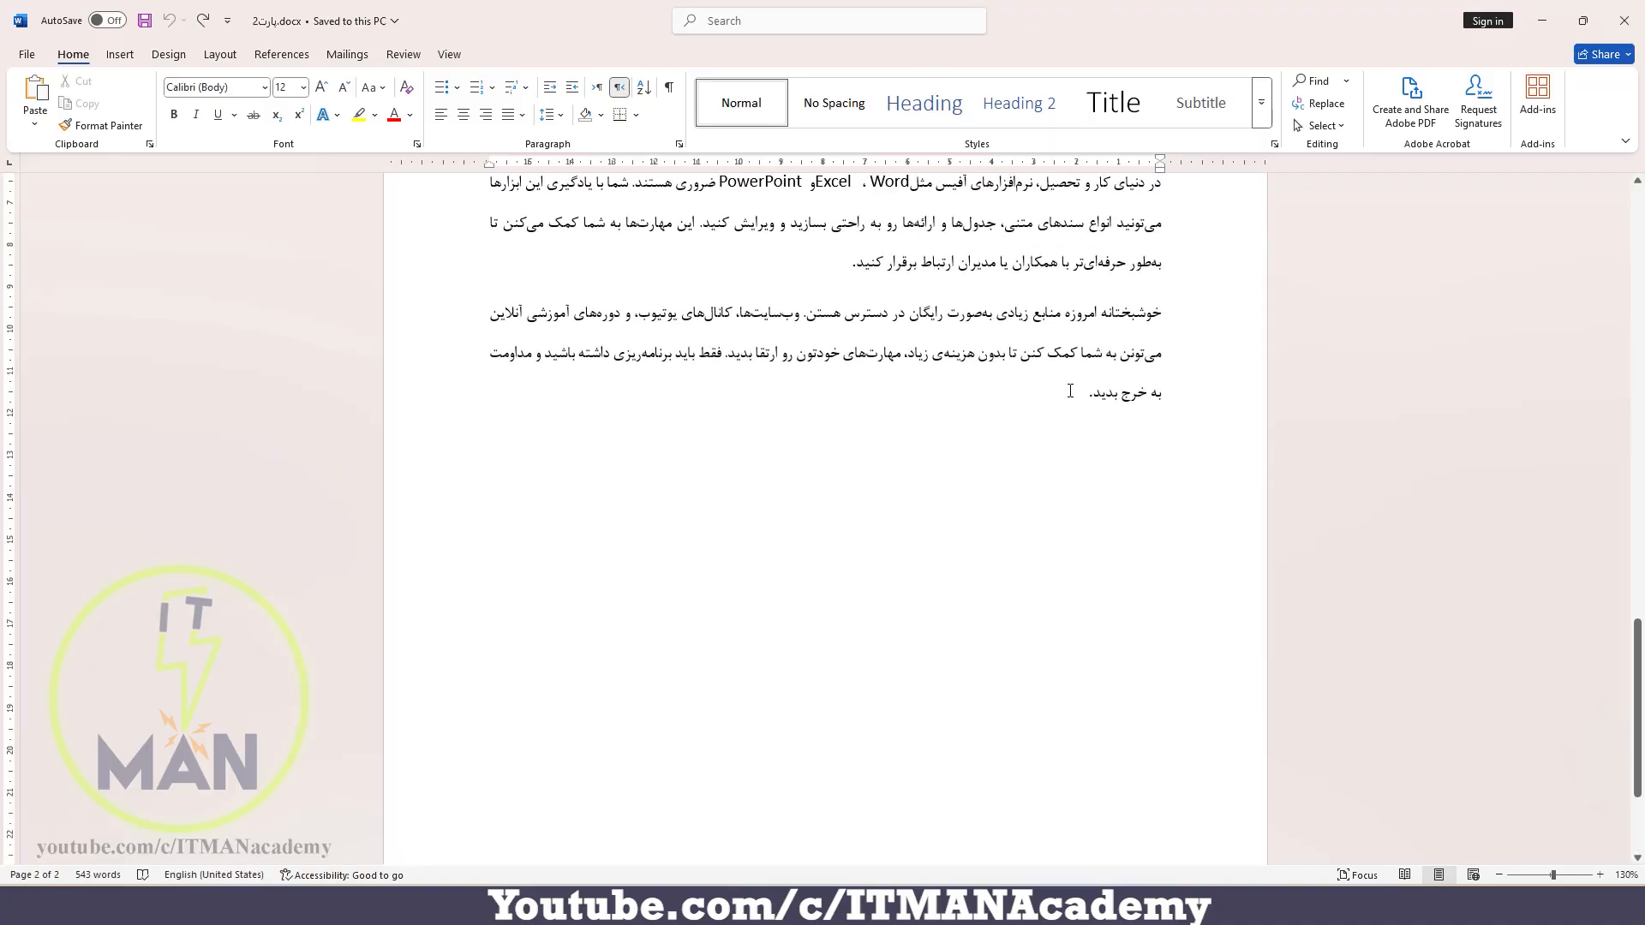
pyautogui.click(240, 59)
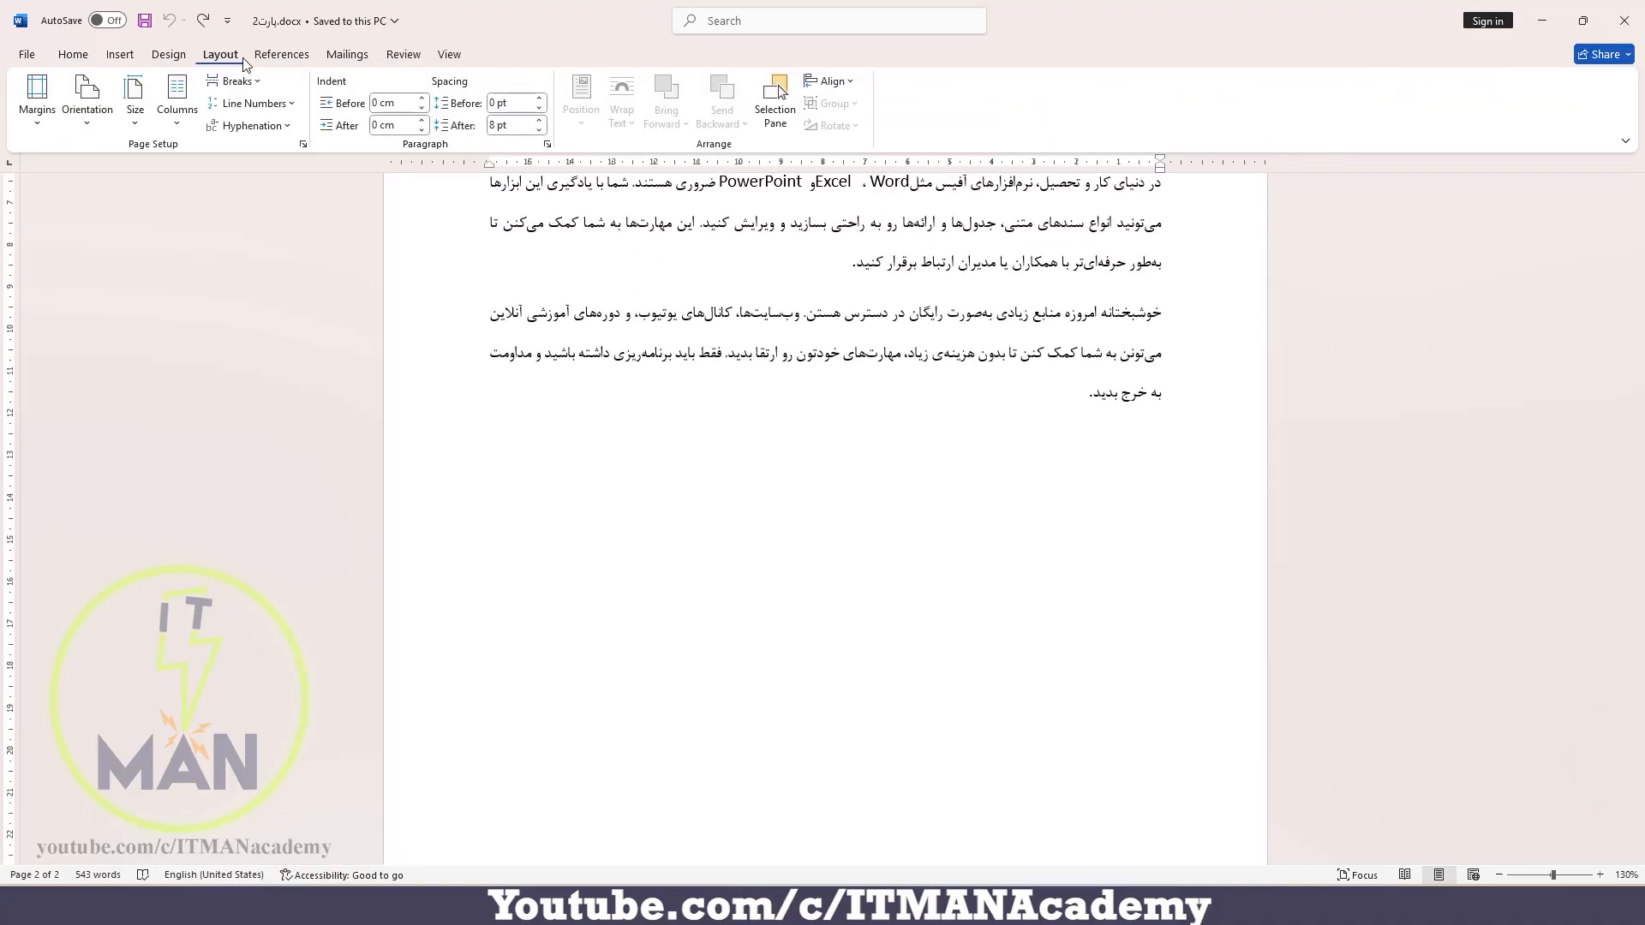
pyautogui.click(235, 80)
pyautogui.click(337, 392)
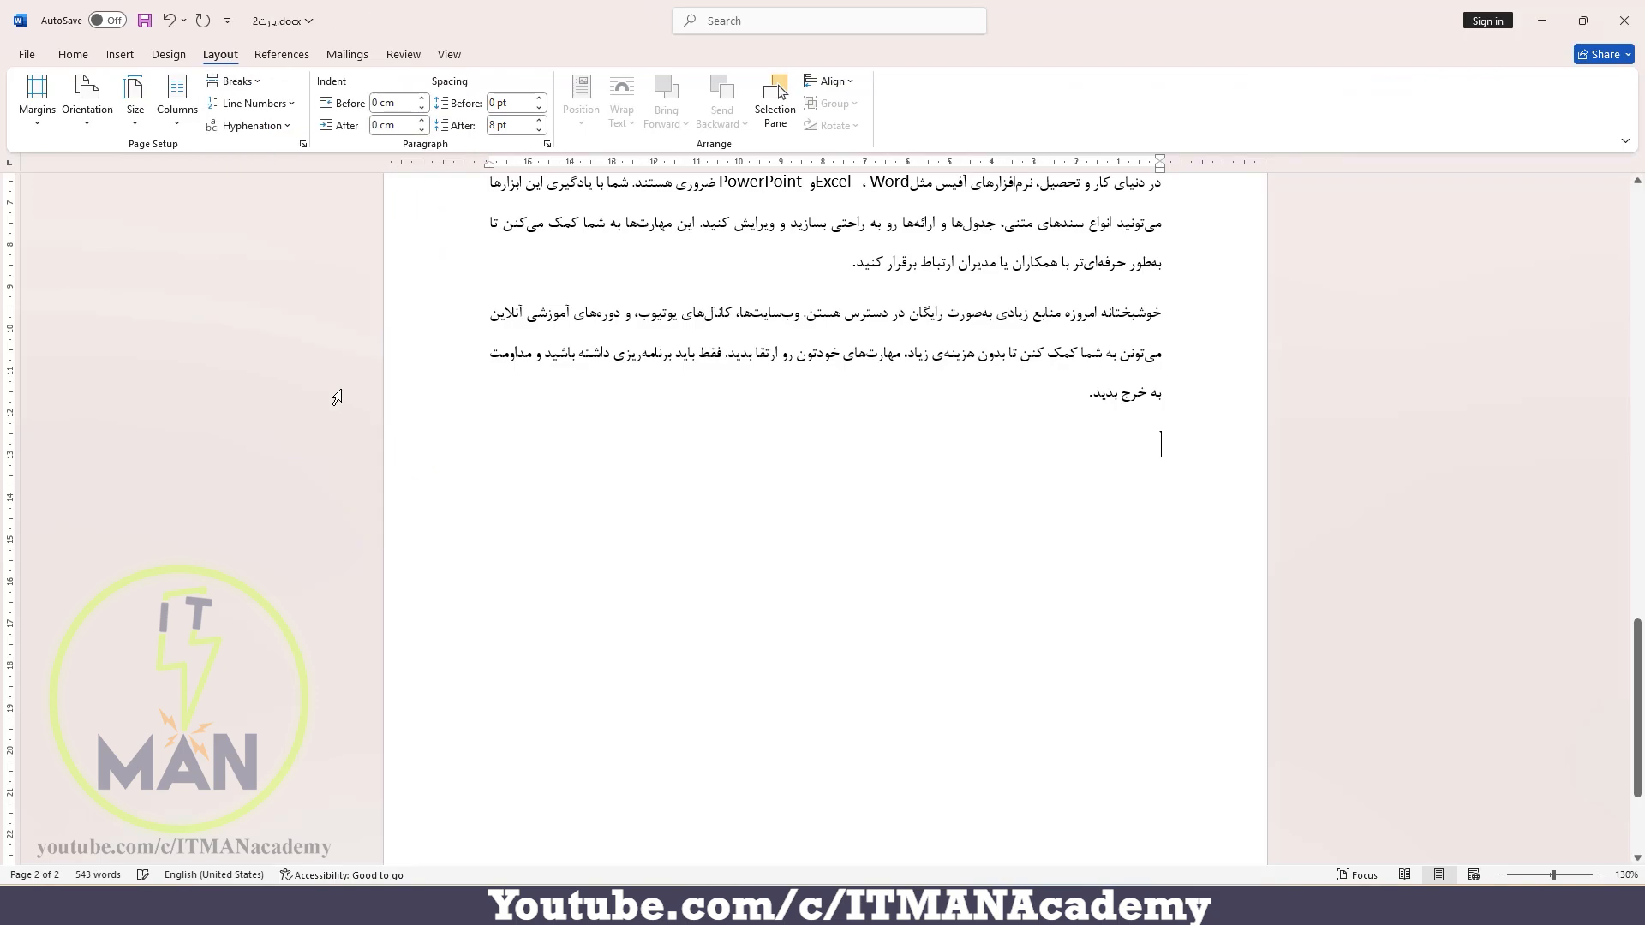
# Add blank lines below the Continuous section break until the cursor moves well onto the following page
pyautogui.hotkey('alt', 'shift')
pyautogui.press('Return')
pyautogui.press('Return')
pyautogui.press('Return')
pyautogui.press('Return')
pyautogui.press('Return')
pyautogui.press('Return')
pyautogui.press('Return')
pyautogui.press('Return')
pyautogui.press('Return')
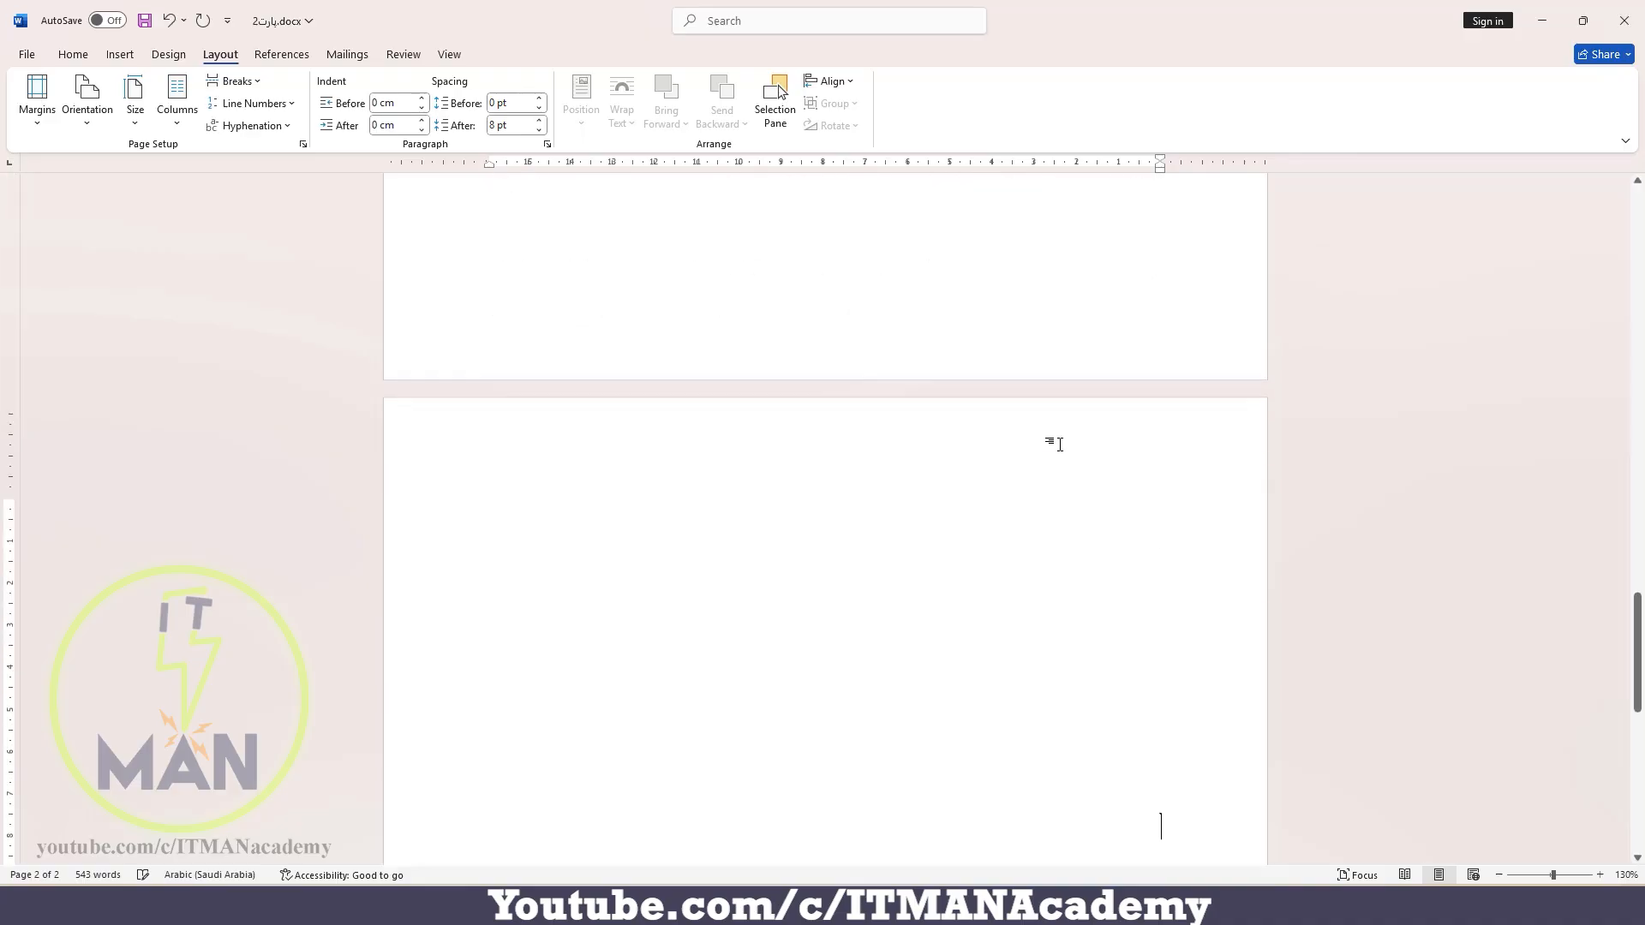
# Open the new page's header and compare the section labels of its header and the preceding page's footer
pyautogui.doubleClick(1123, 448)
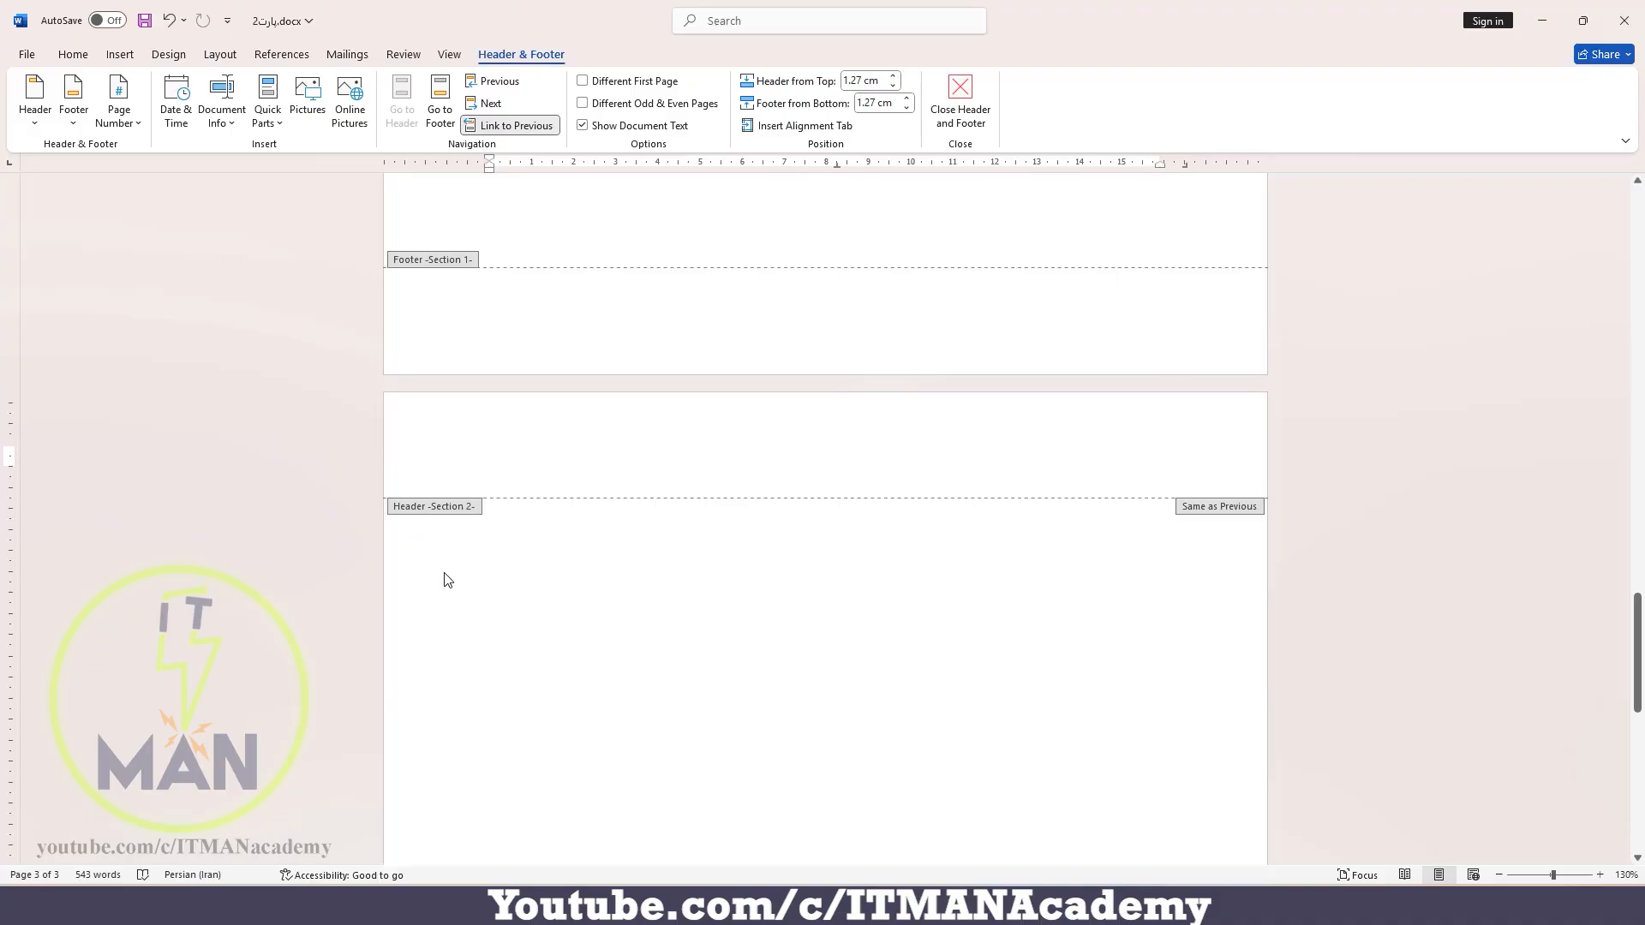
pyautogui.scroll(3, 445, 580)
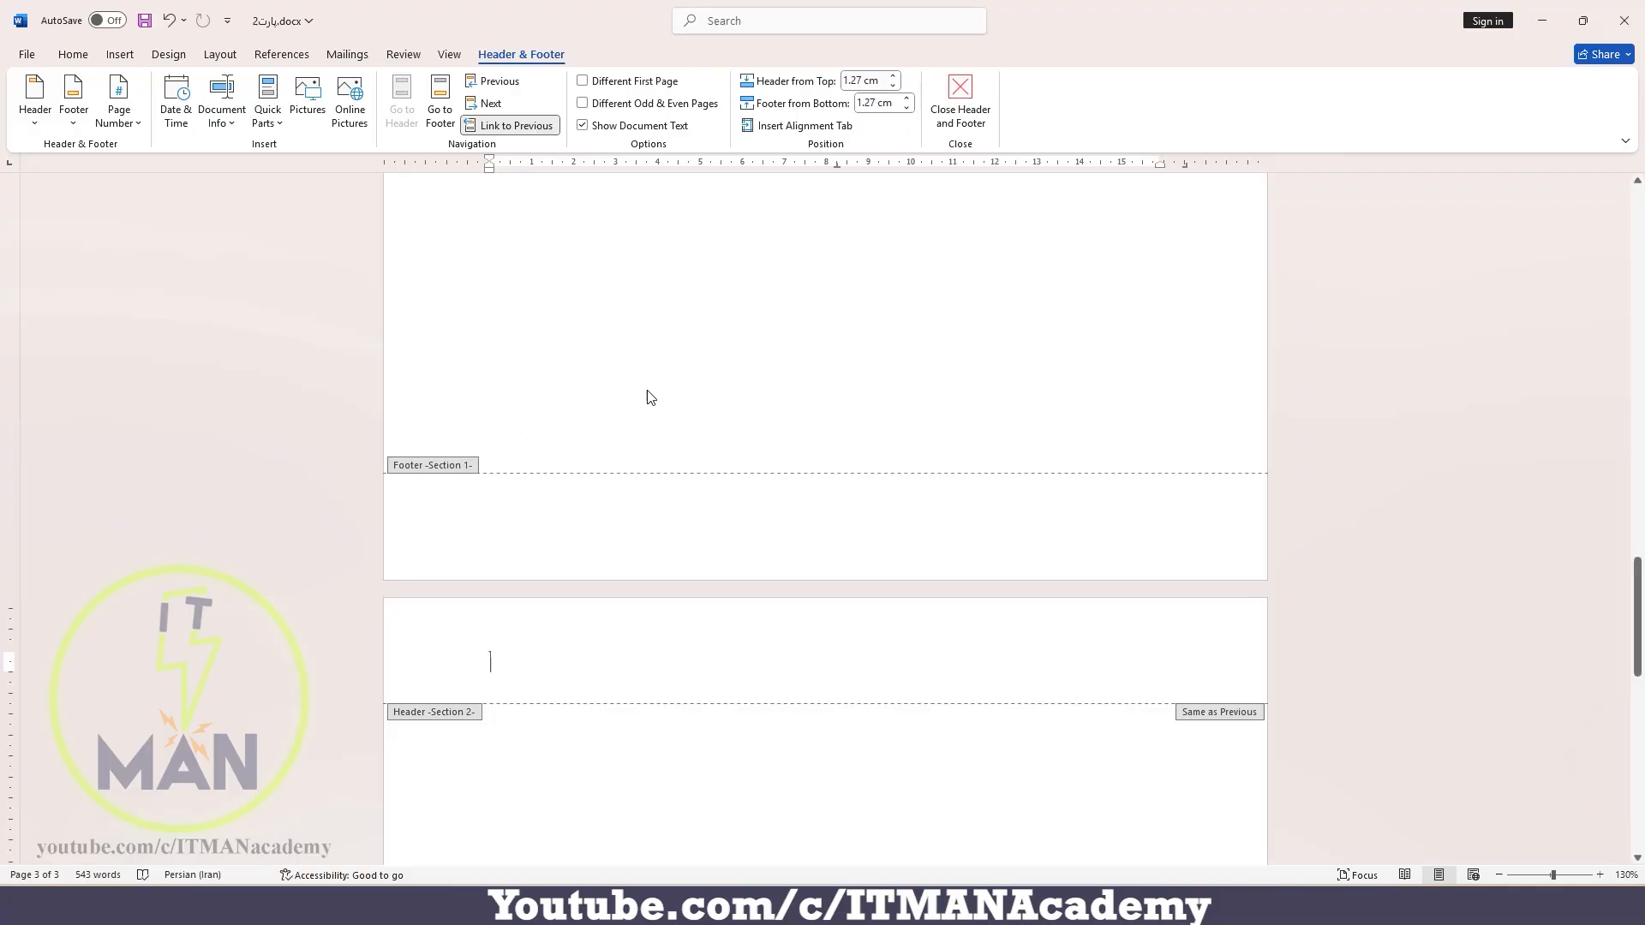
pyautogui.scroll(5, 651, 396)
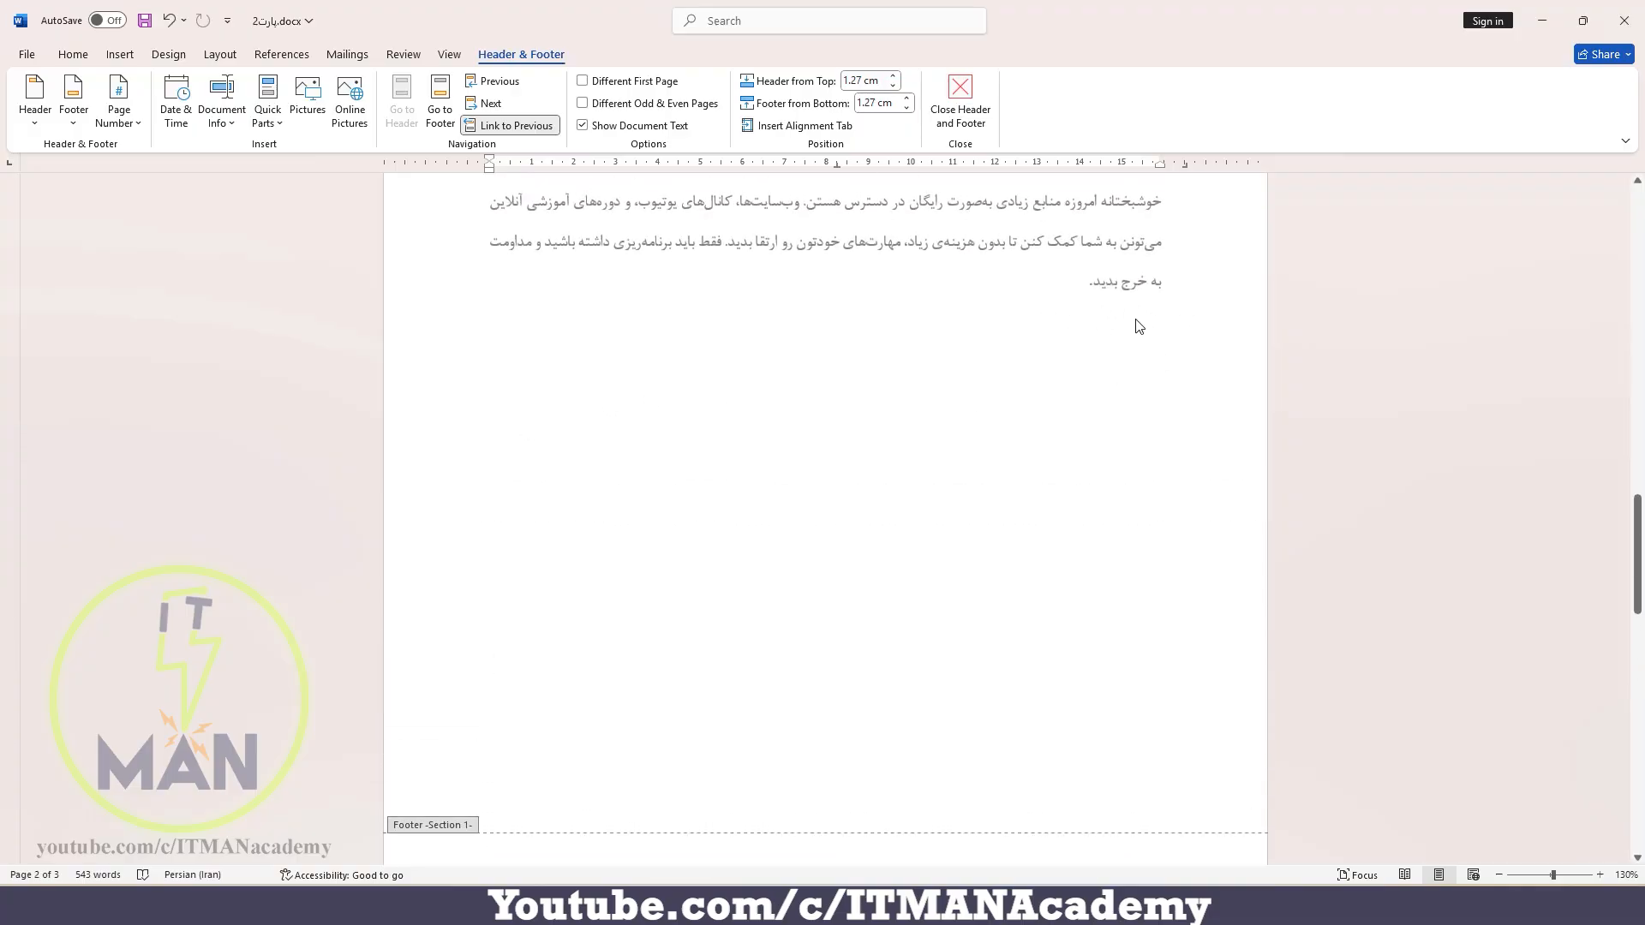
pyautogui.scroll(-6, 1139, 327)
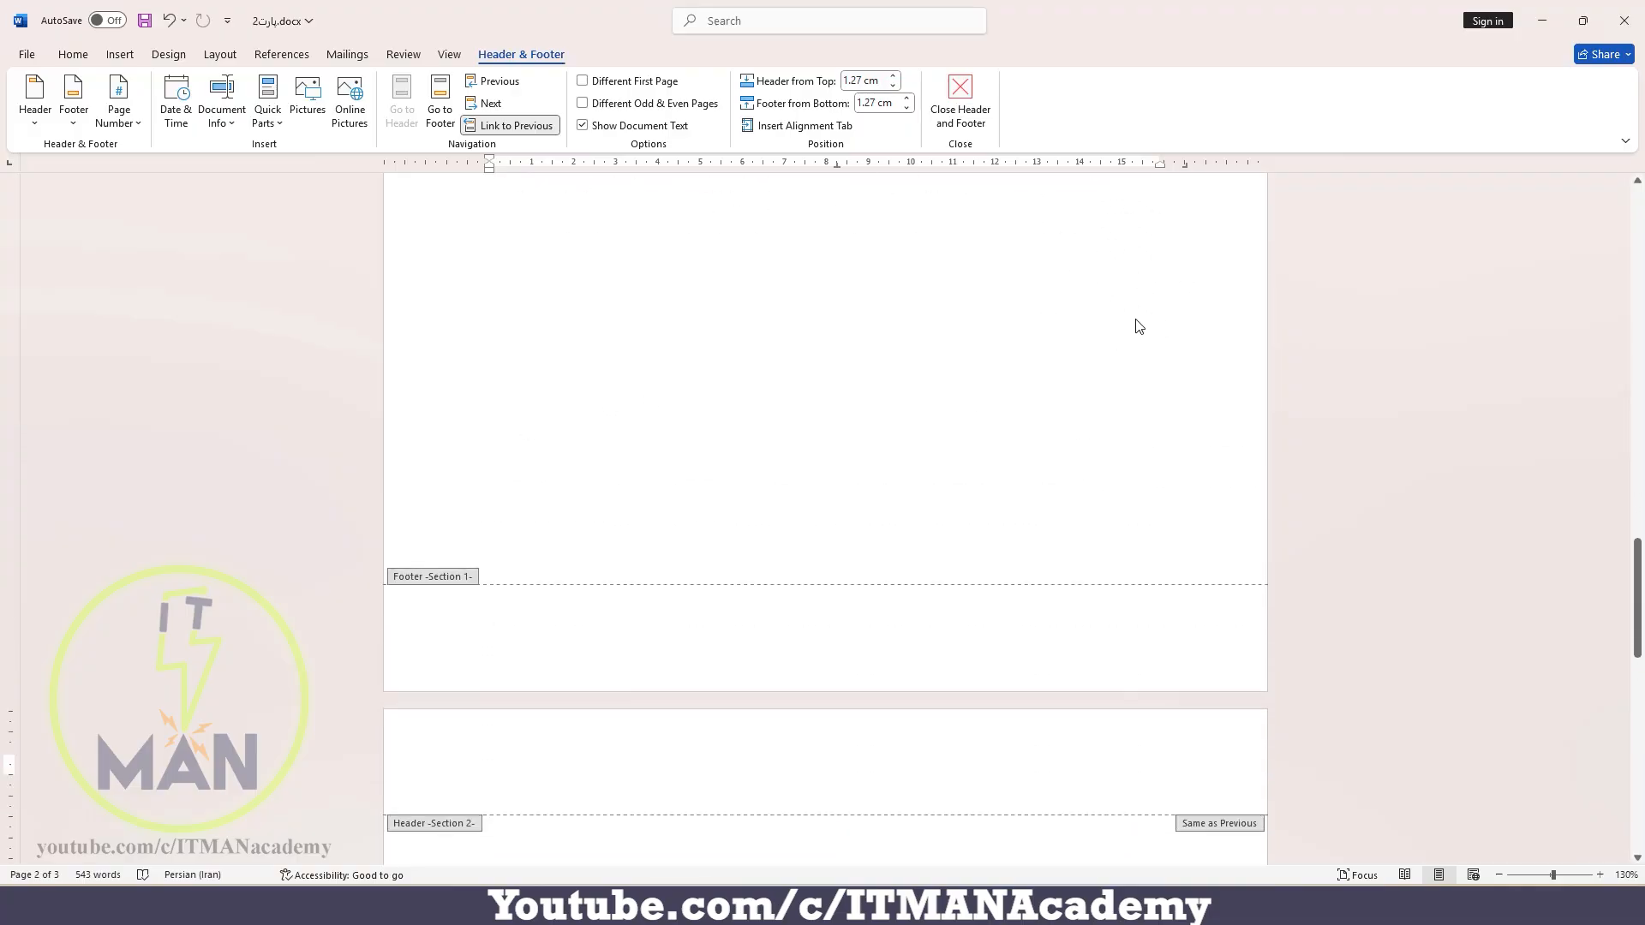
# Leave header editing and delete the added blank lines back to the line below the last paragraph
pyautogui.doubleClick(1176, 684)
pyautogui.press('BackSpace')
pyautogui.press('BackSpace')
pyautogui.press('BackSpace')
pyautogui.press('BackSpace')
pyautogui.press('BackSpace')
pyautogui.press('BackSpace')
pyautogui.press('BackSpace')
pyautogui.press('BackSpace')
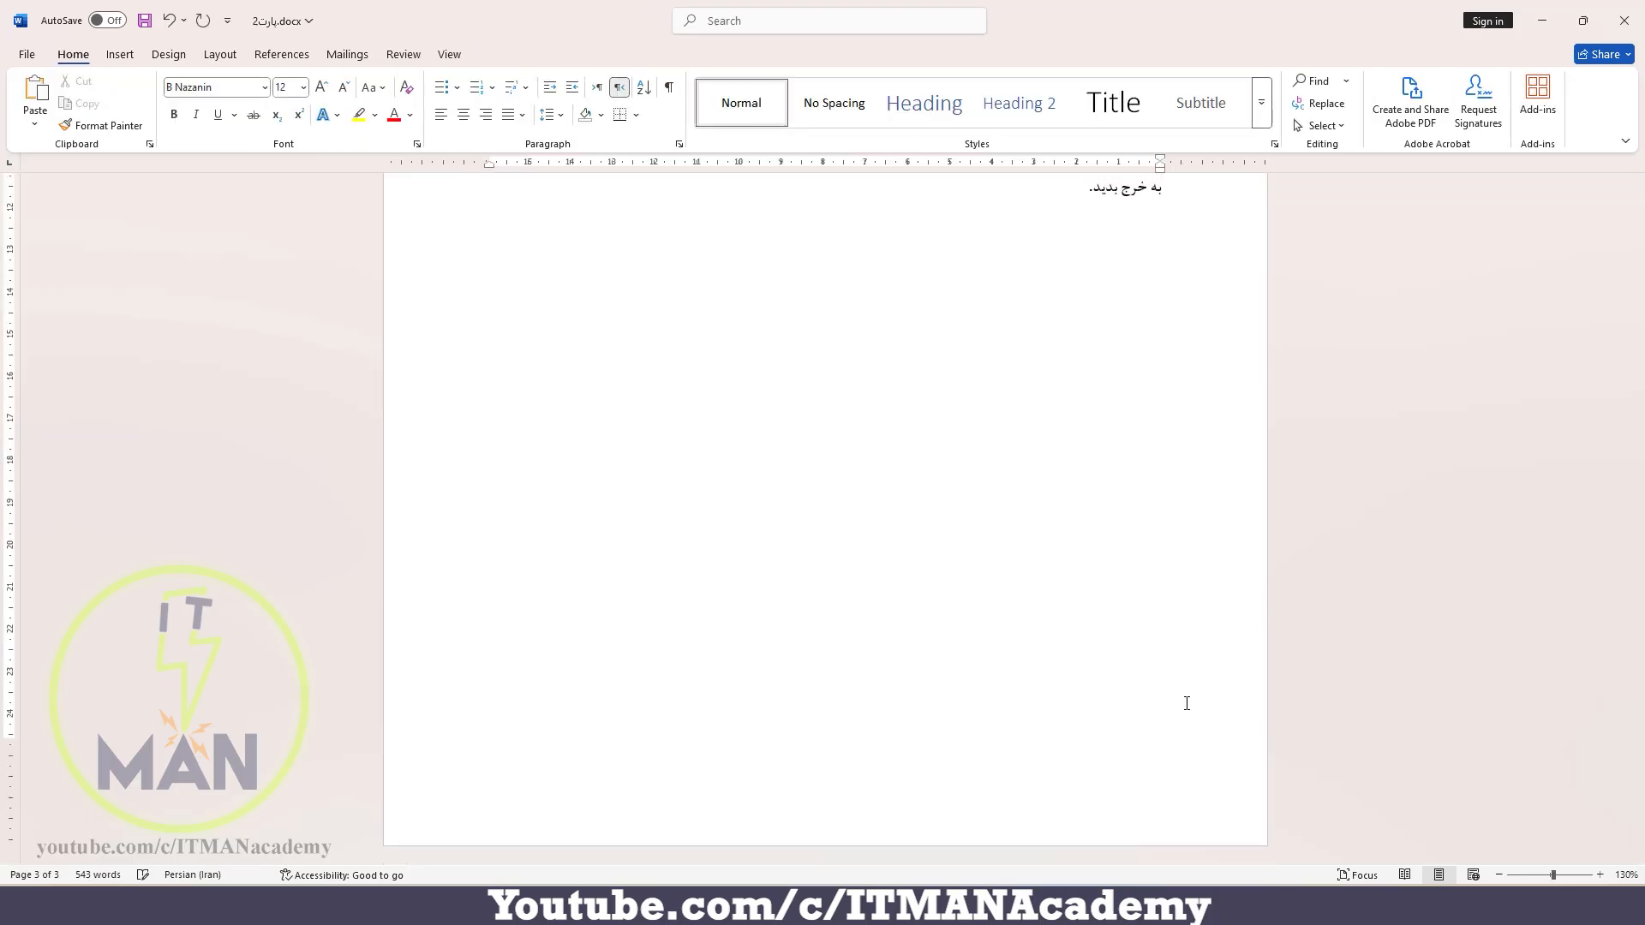
pyautogui.press('BackSpace')
# Copy the last three paragraphs and paste them on the blank line below the Continuous section break
pyautogui.scroll(5, 1071, 506)
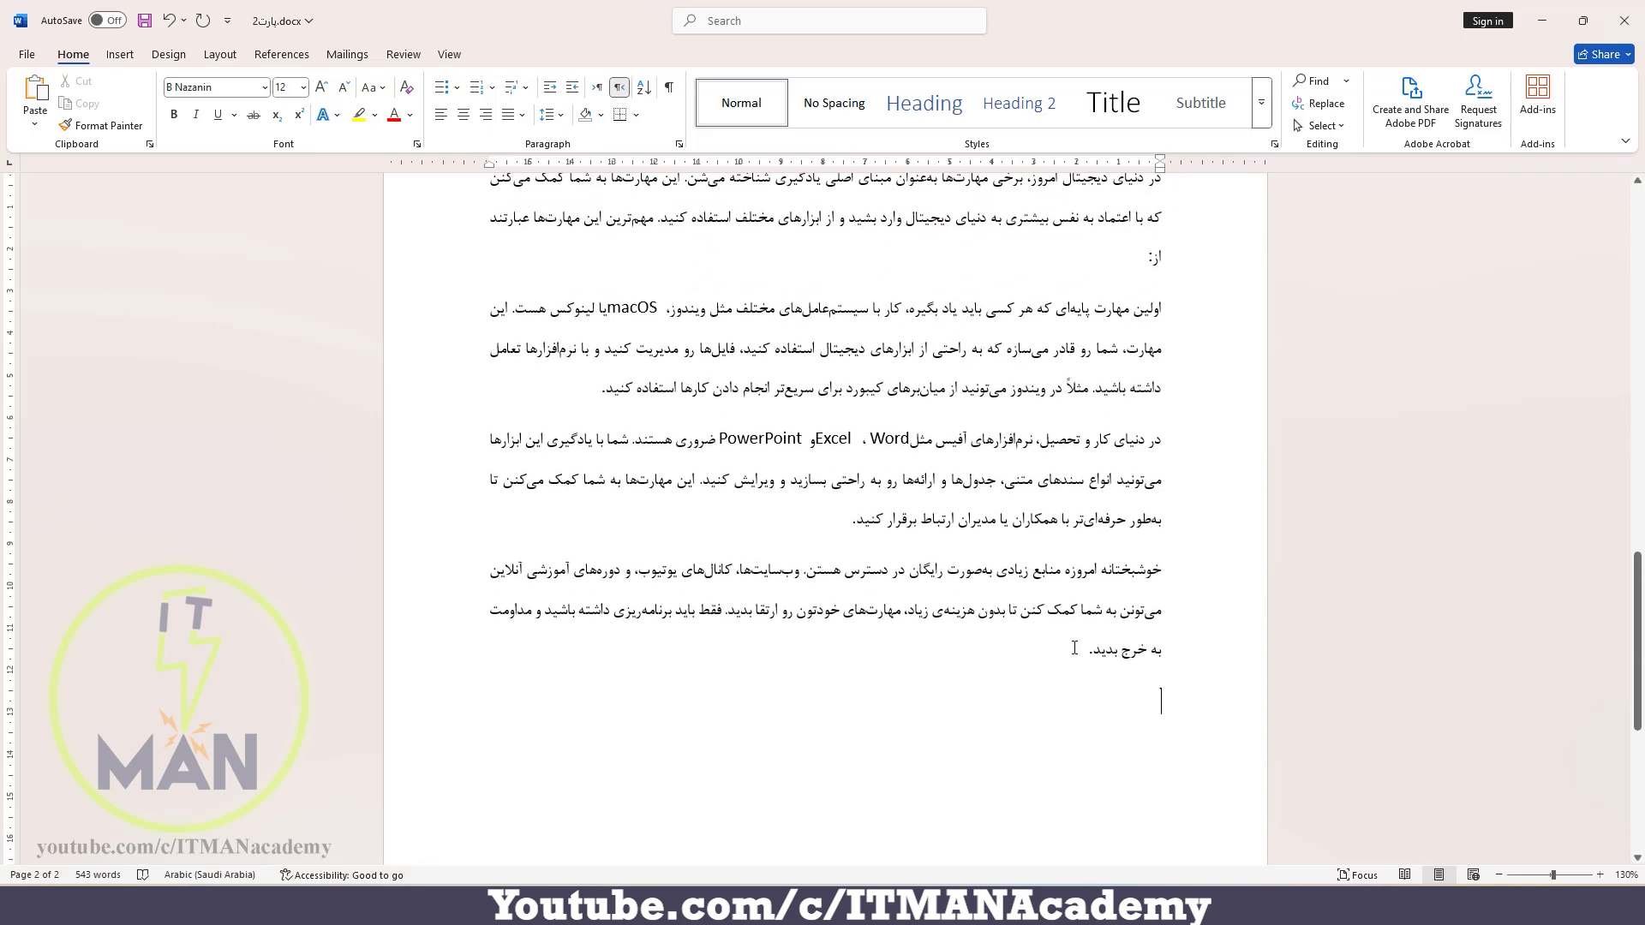
pyautogui.moveTo(1074, 649); pyautogui.dragTo(1162, 310)
pyautogui.hotkey('ctrl', 'c')
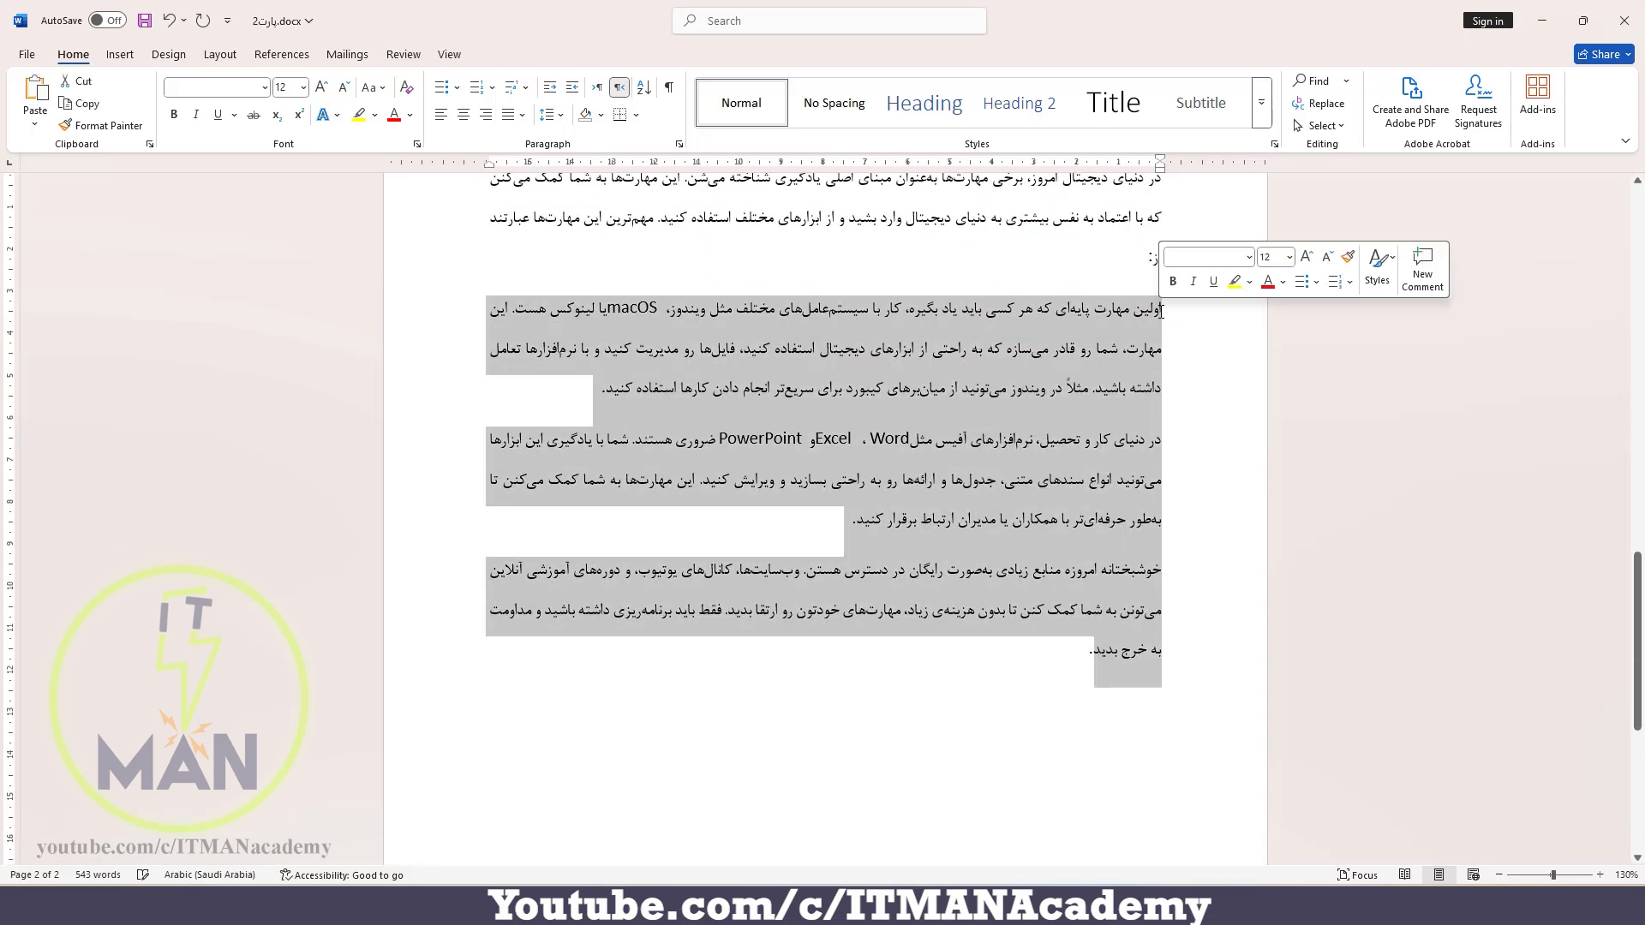
pyautogui.click(1154, 704)
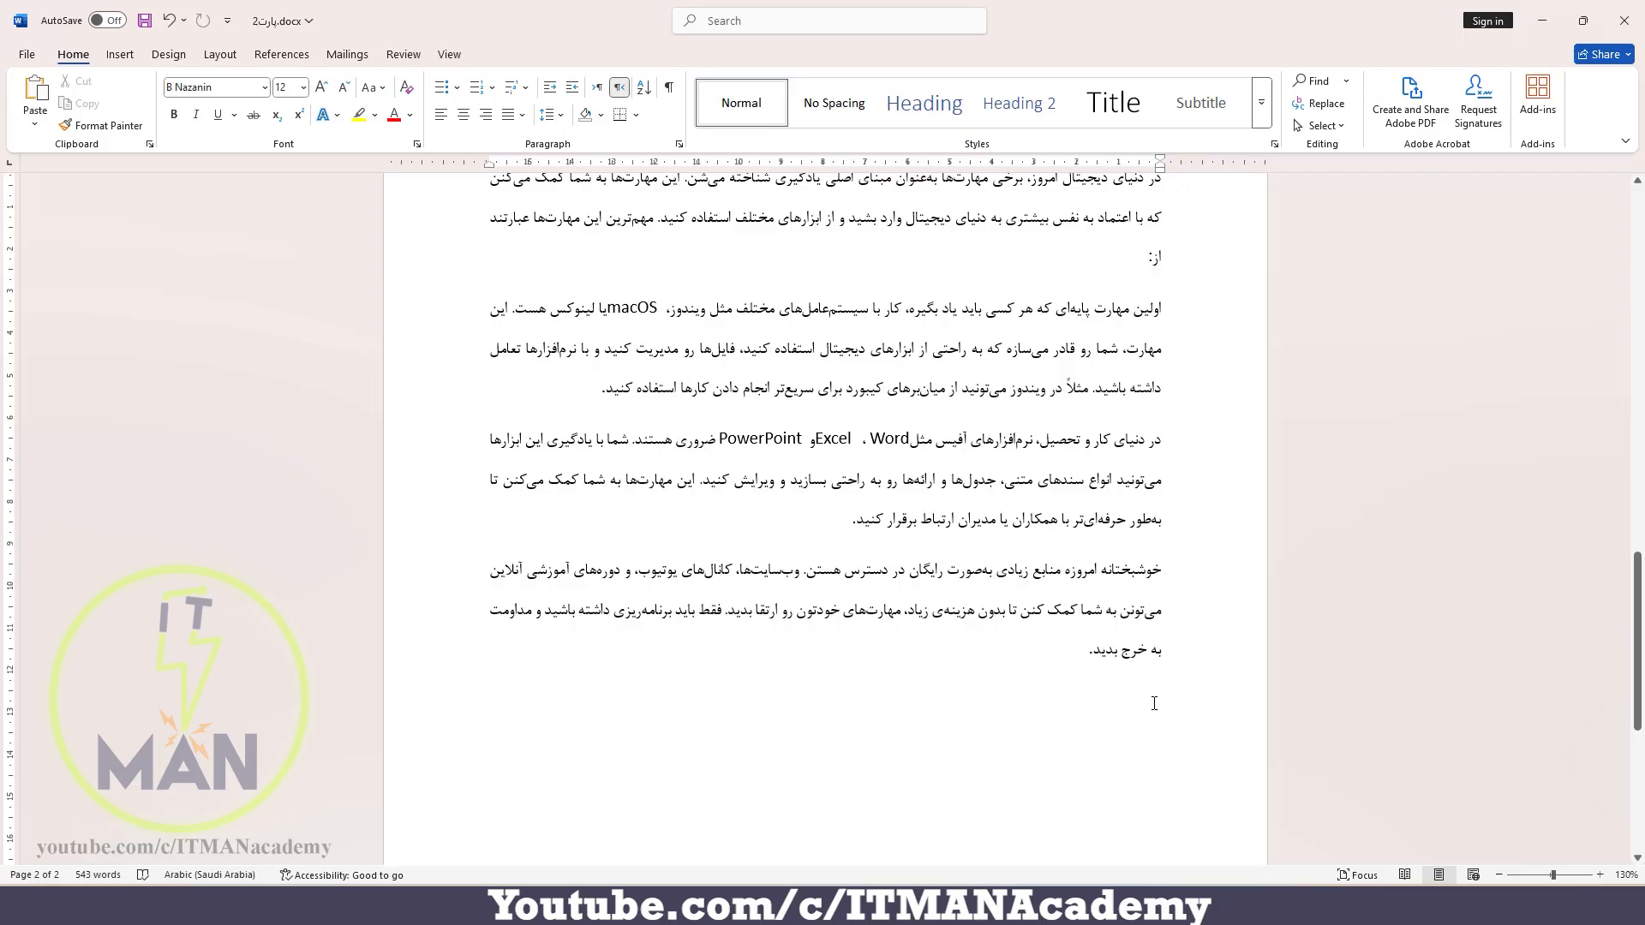
pyautogui.rightClick(1154, 704)
pyautogui.press('Escape')
pyautogui.hotkey('ctrl', 'v')
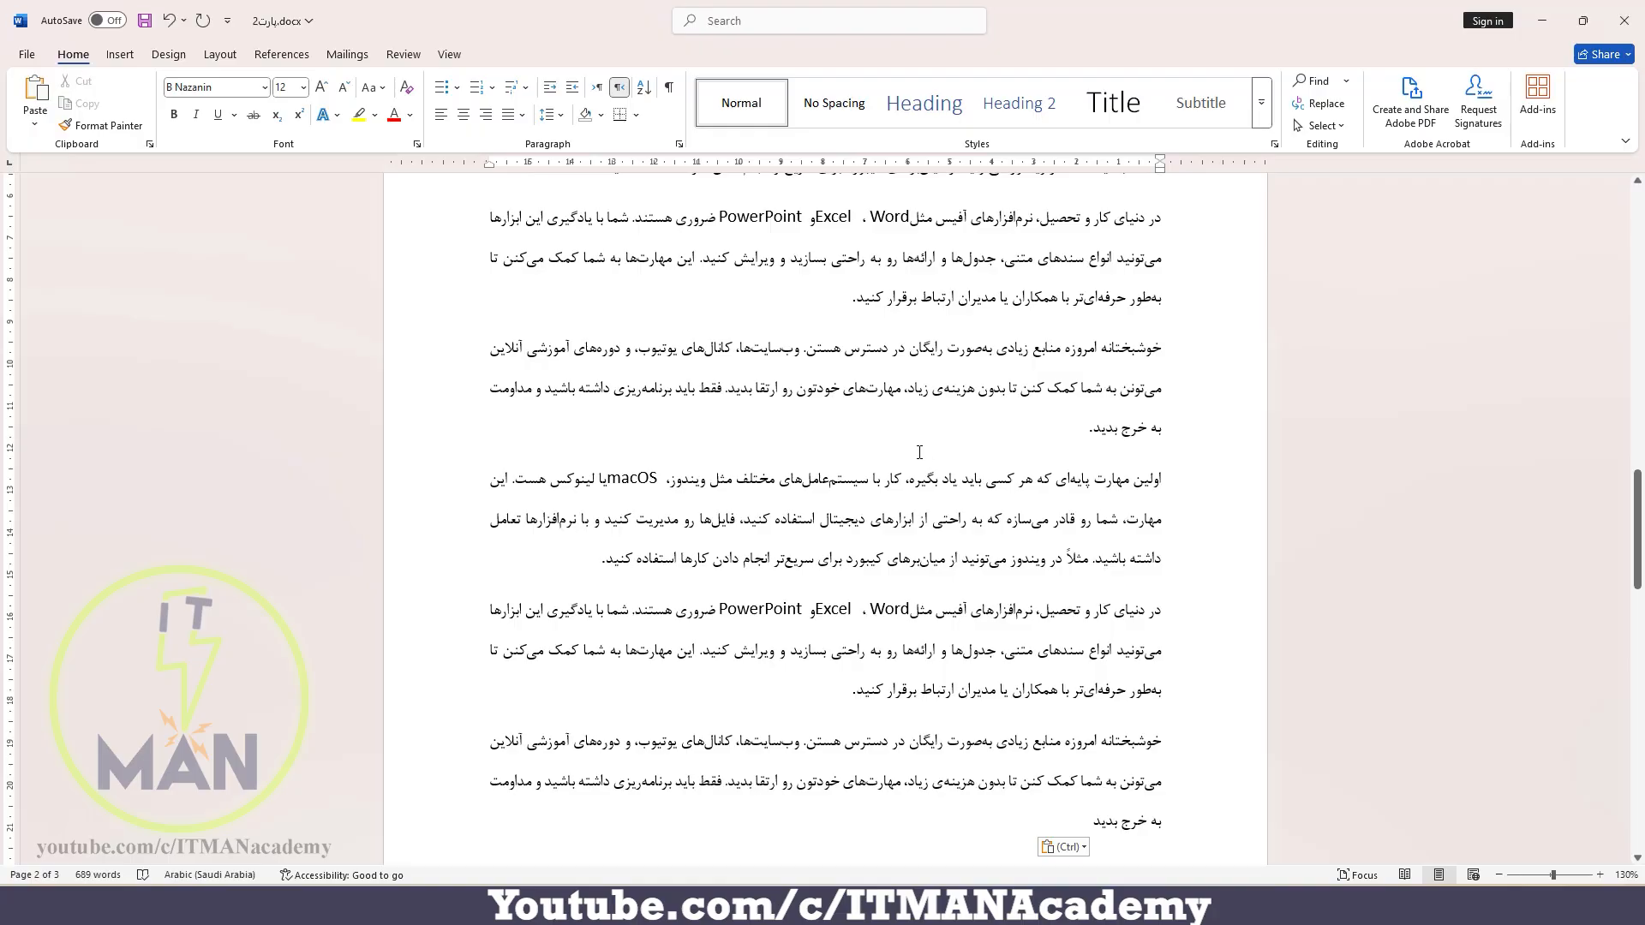
# Switch to the پارت3.docx document and check its header and footer labels for section divisions
pyautogui.moveTo(1088, 907)
pyautogui.click(1239, 841)
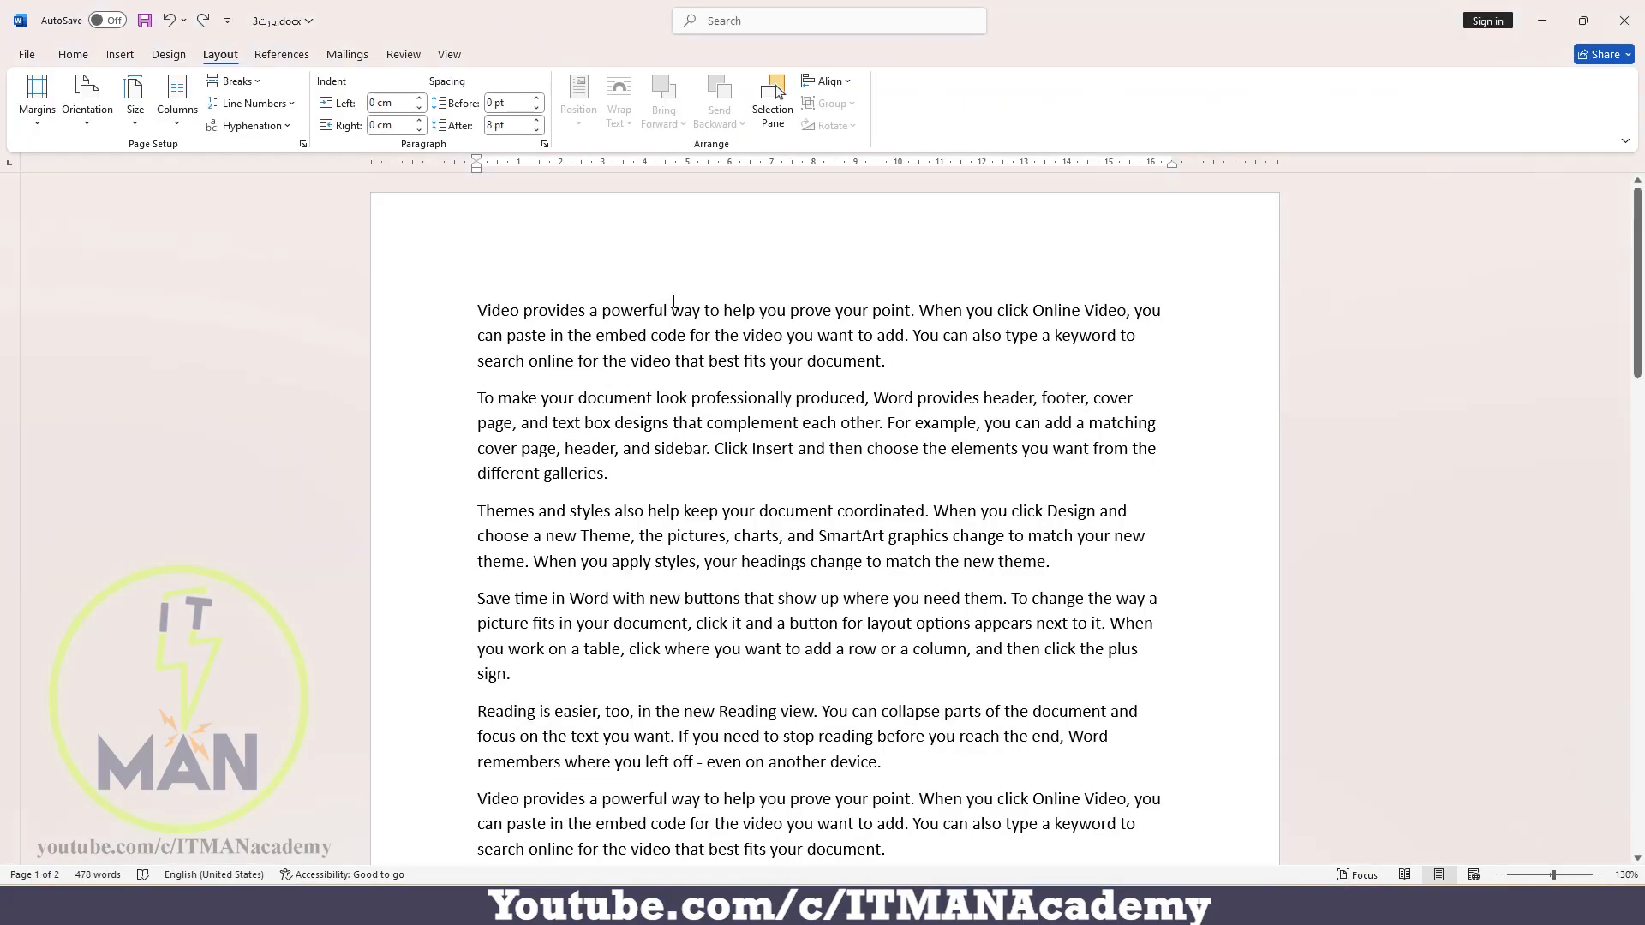
pyautogui.doubleClick(653, 230)
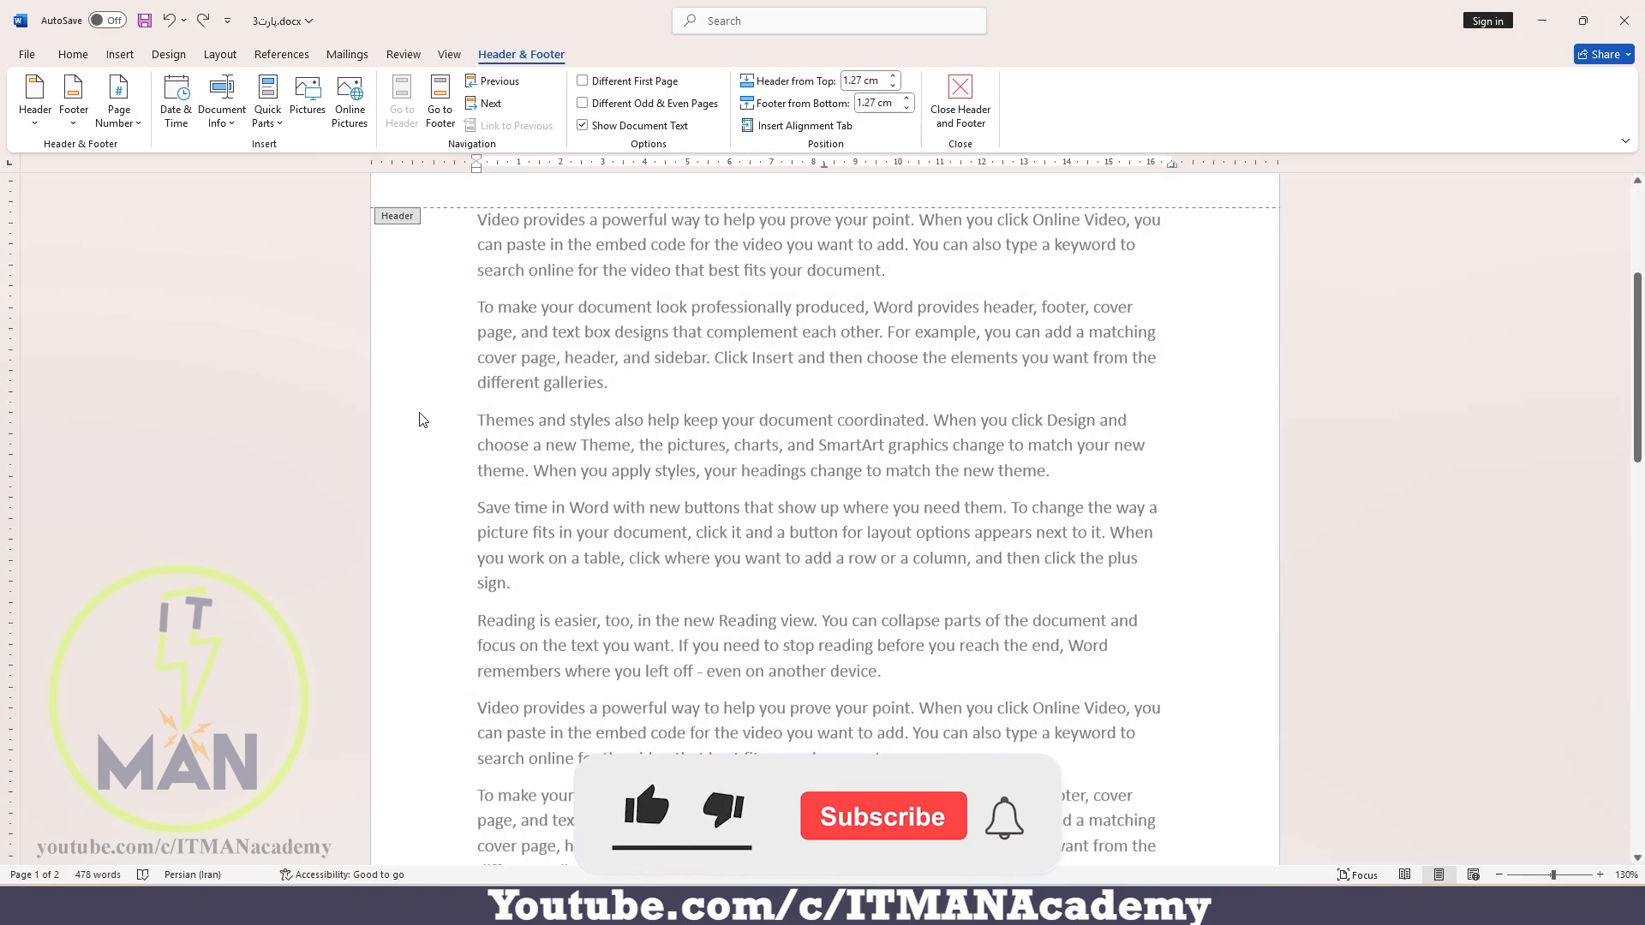
pyautogui.scroll(-6, 420, 420)
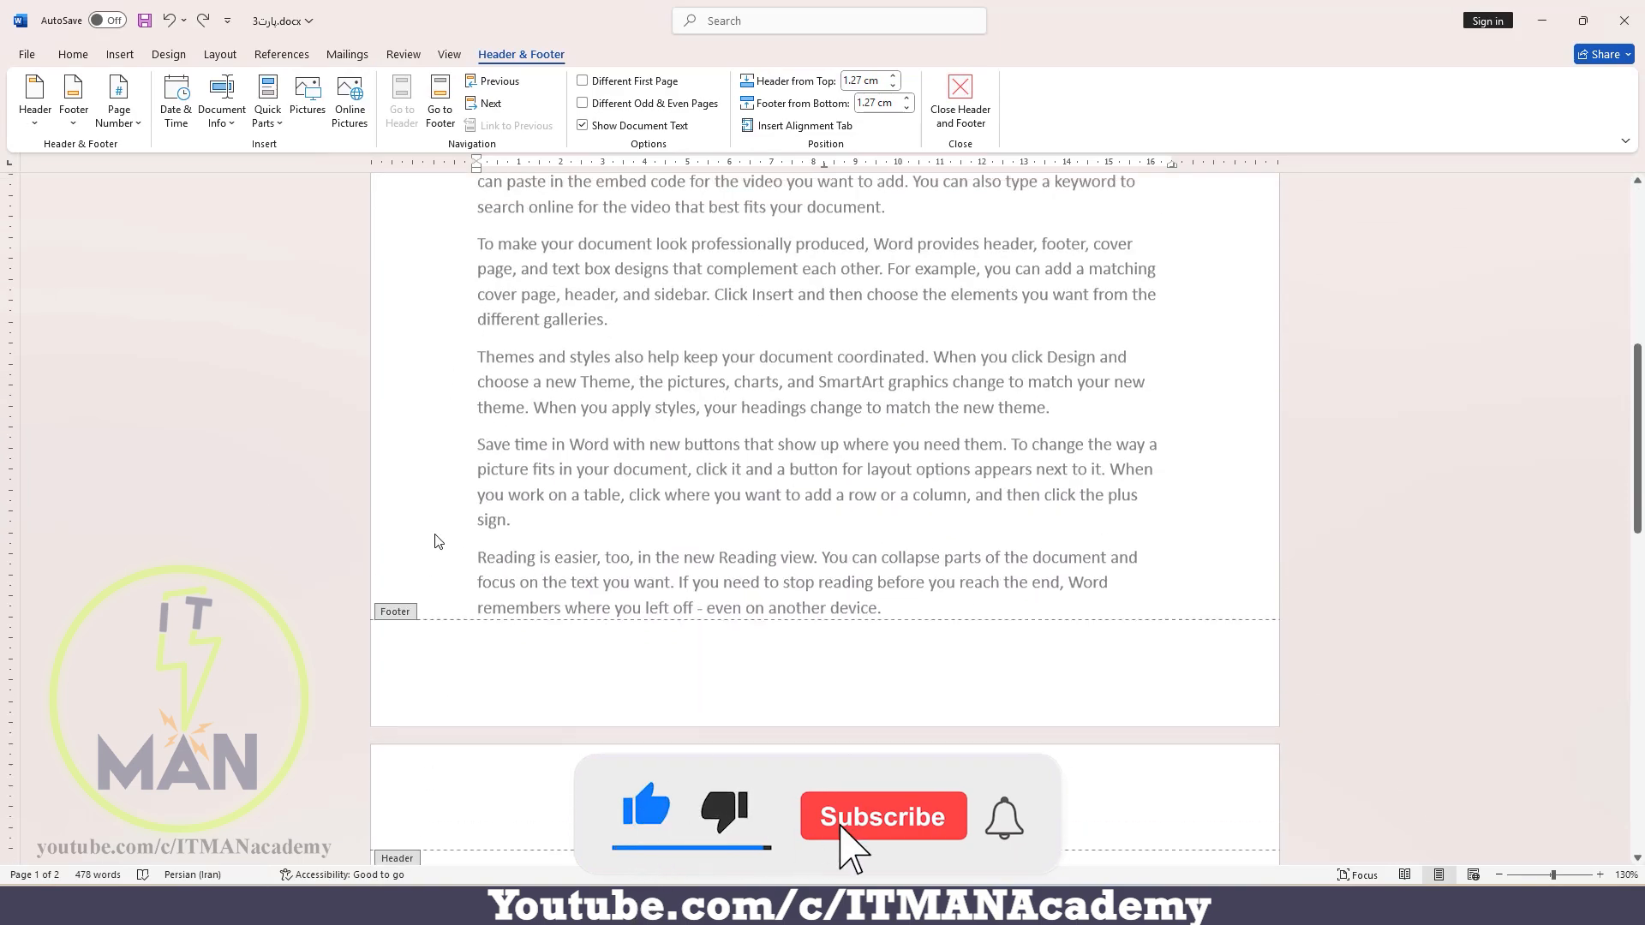
pyautogui.doubleClick(660, 465)
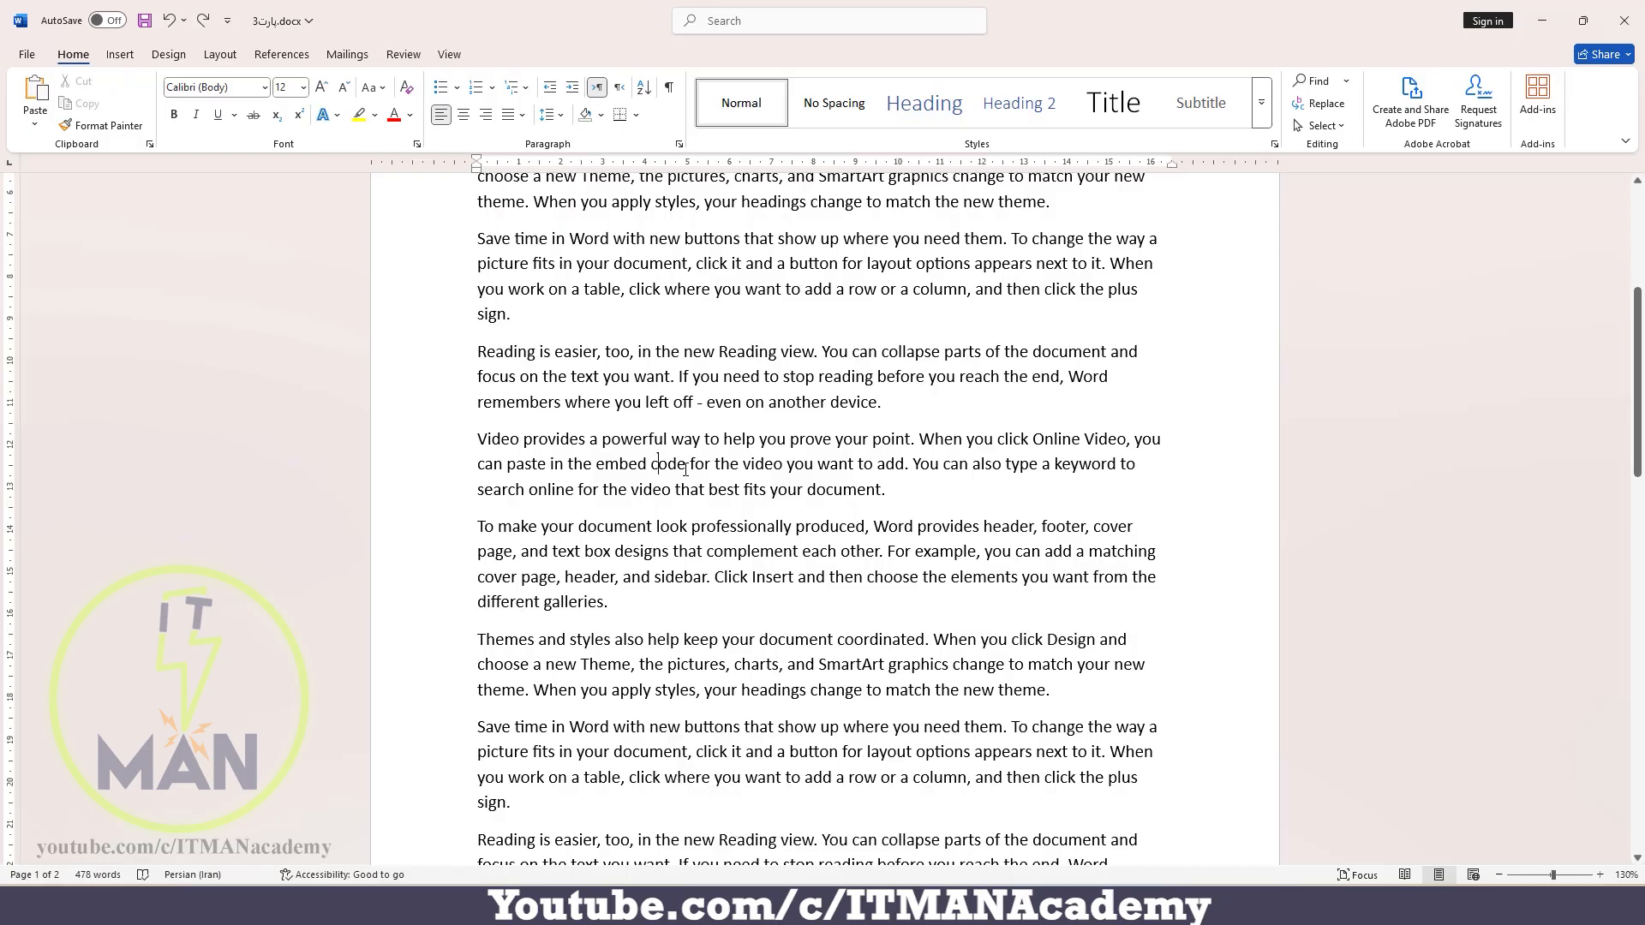
# Apply a two-column layout to the English text, check both pages, and undo it
pyautogui.click(220, 54)
pyautogui.click(184, 116)
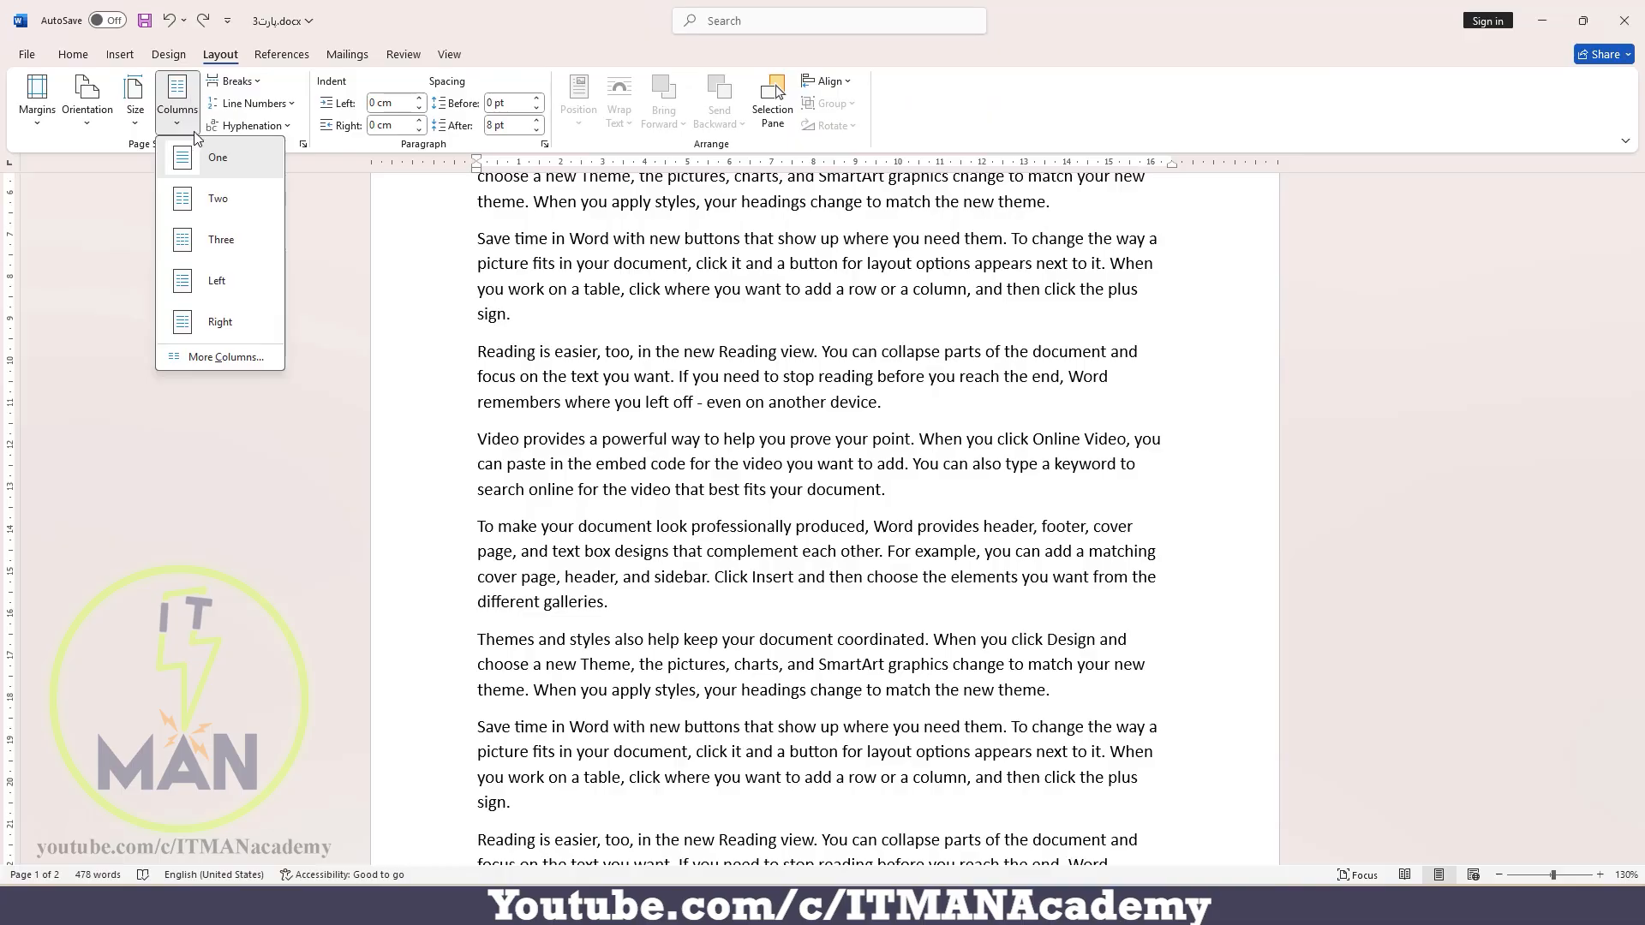
pyautogui.click(214, 199)
pyautogui.scroll(-10, 571, 310)
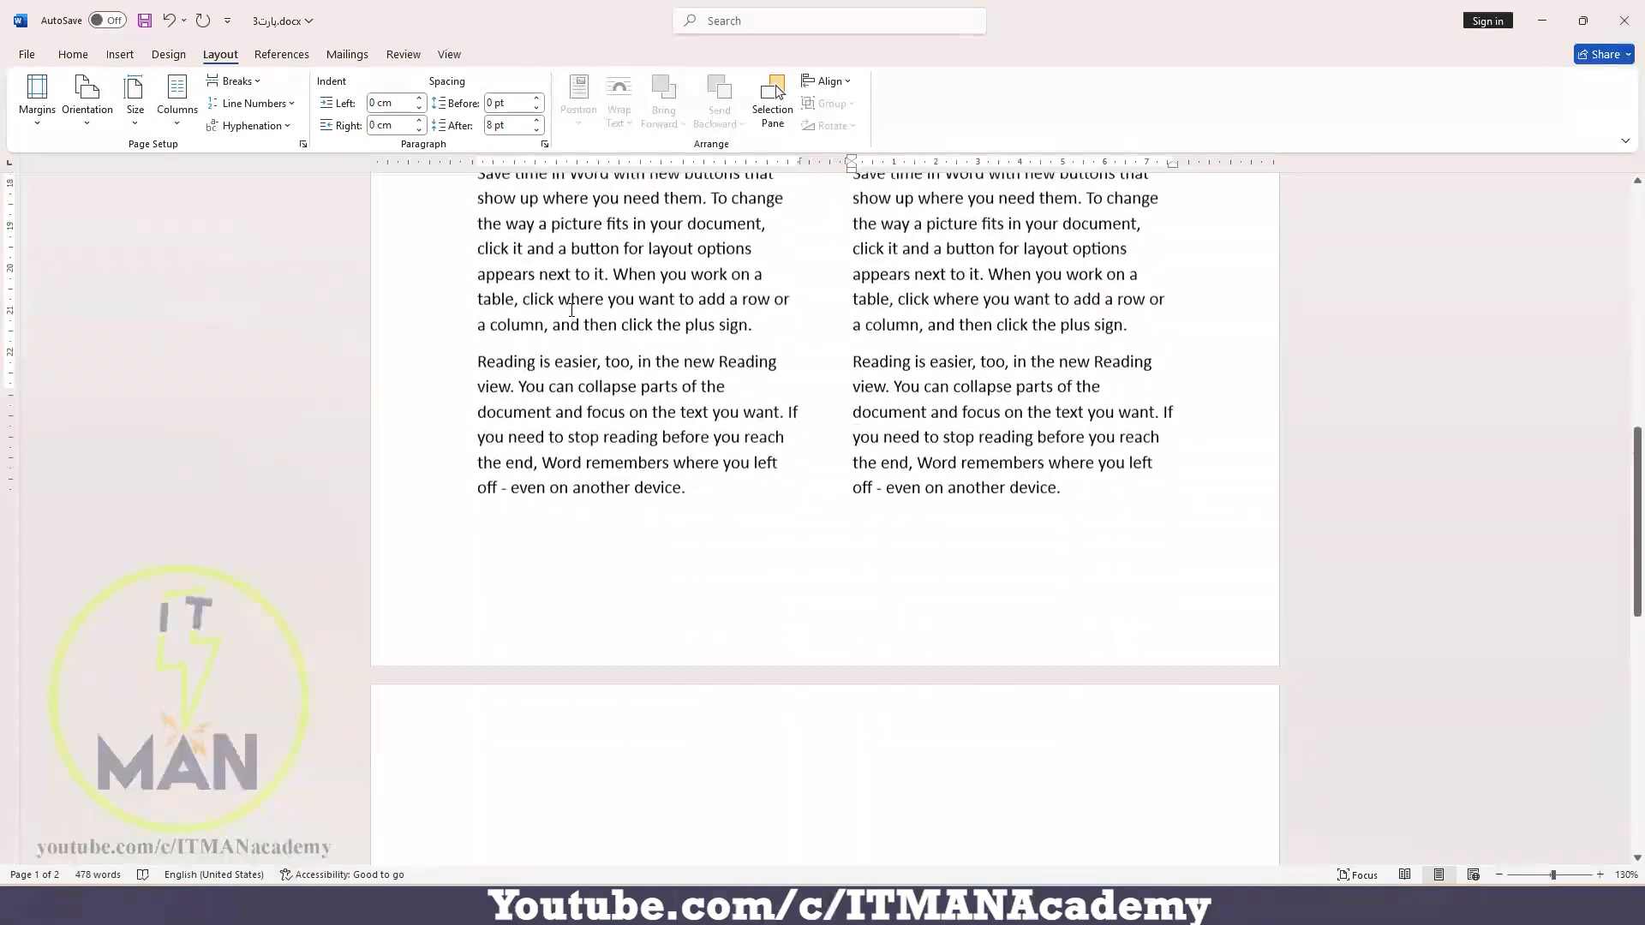
pyautogui.scroll(10, 571, 310)
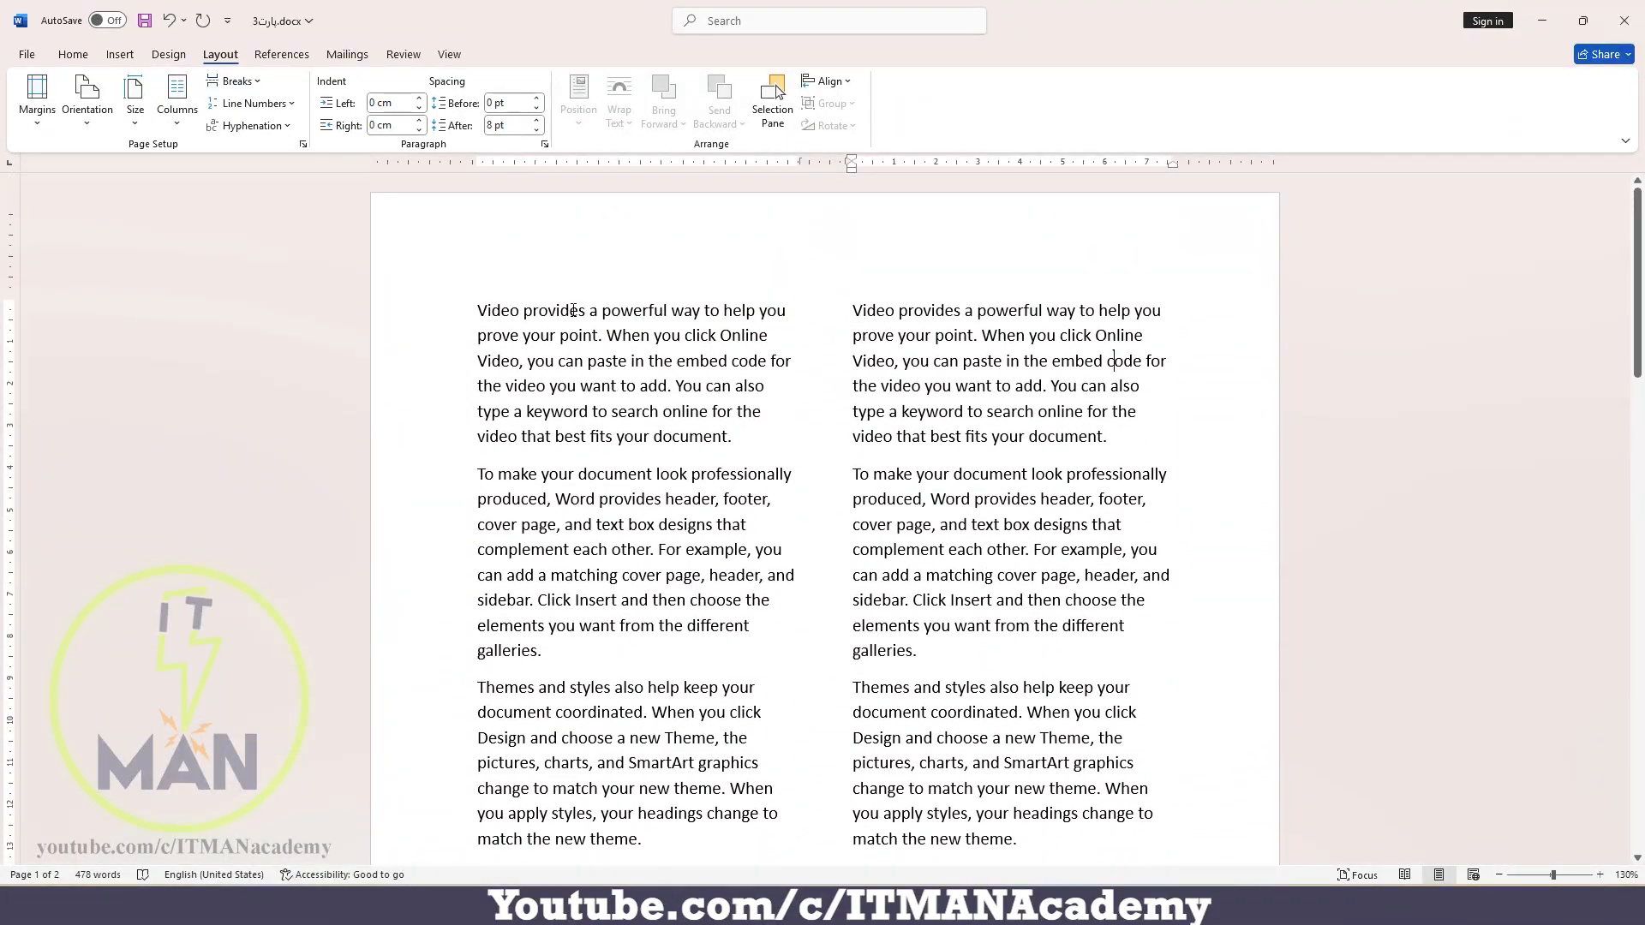
pyautogui.hotkey('ctrl', 'z')
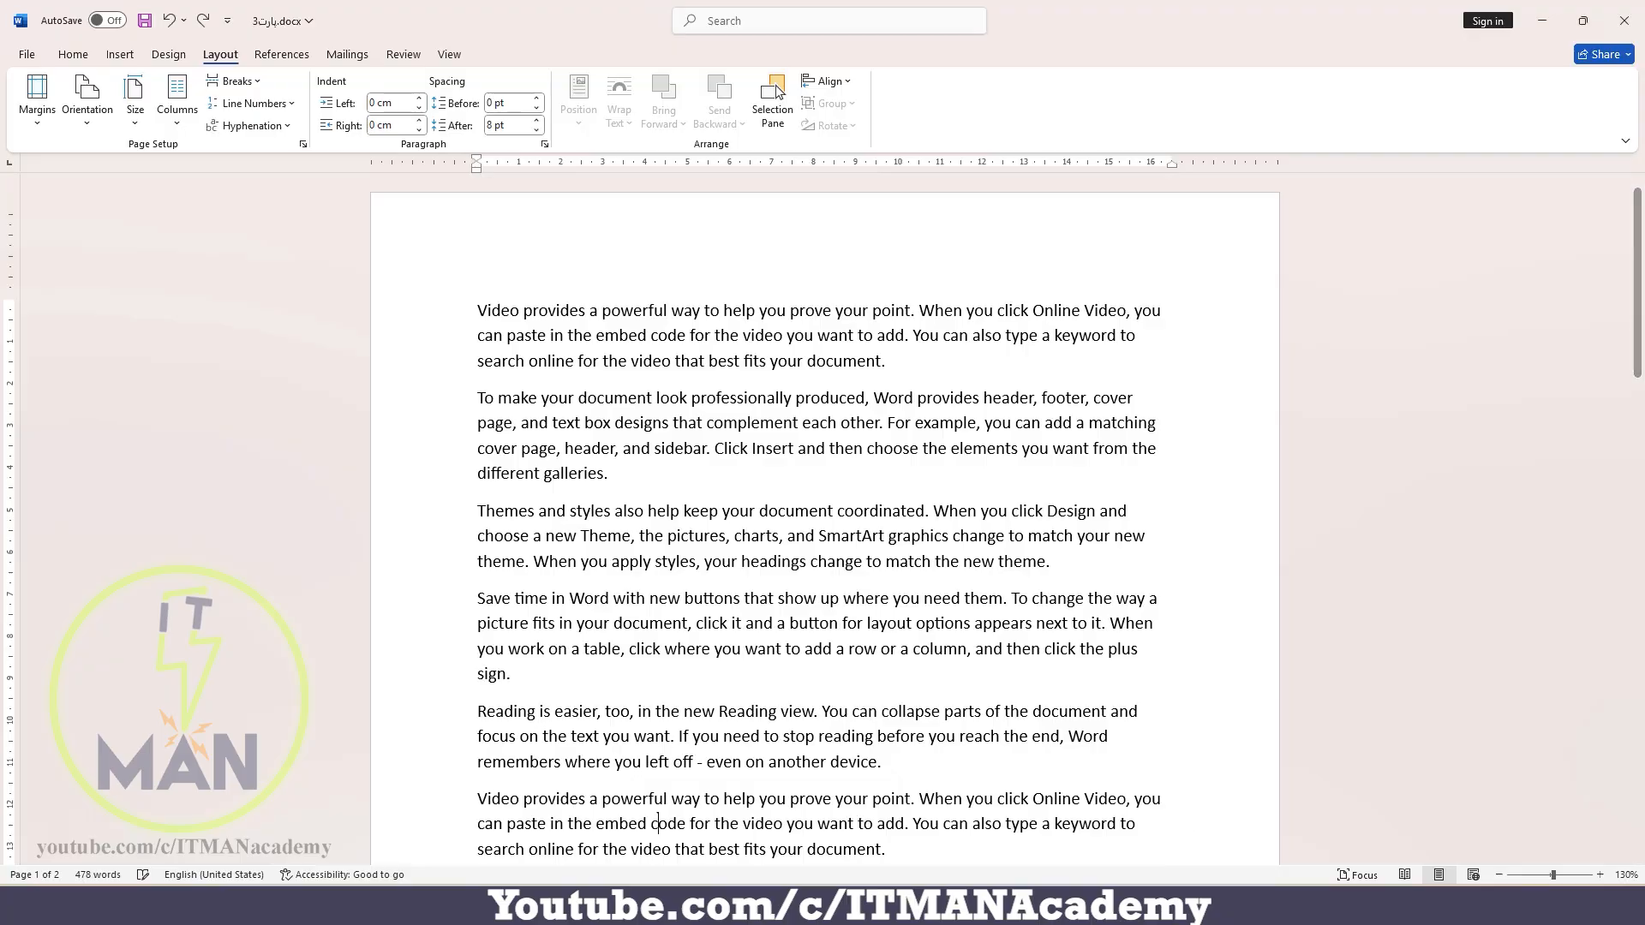
# Switch to the پارت2.docx document, apply a two-column layout to the section after the Continuous break, and compare it with the text above
pyautogui.moveTo(1088, 908)
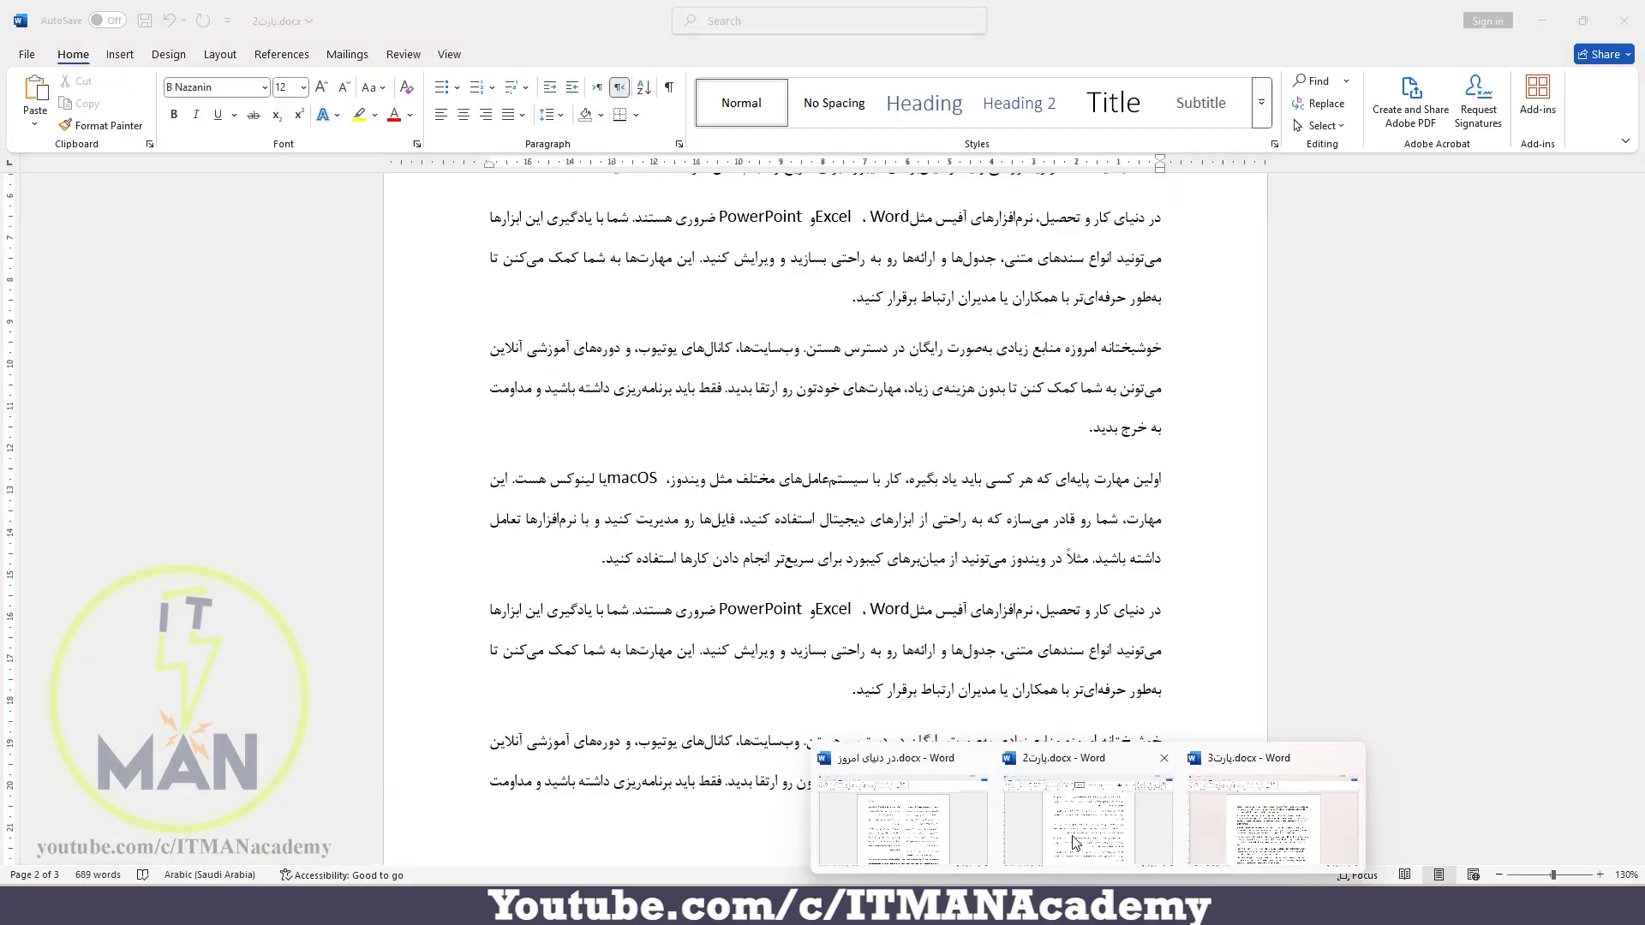
pyautogui.click(1088, 822)
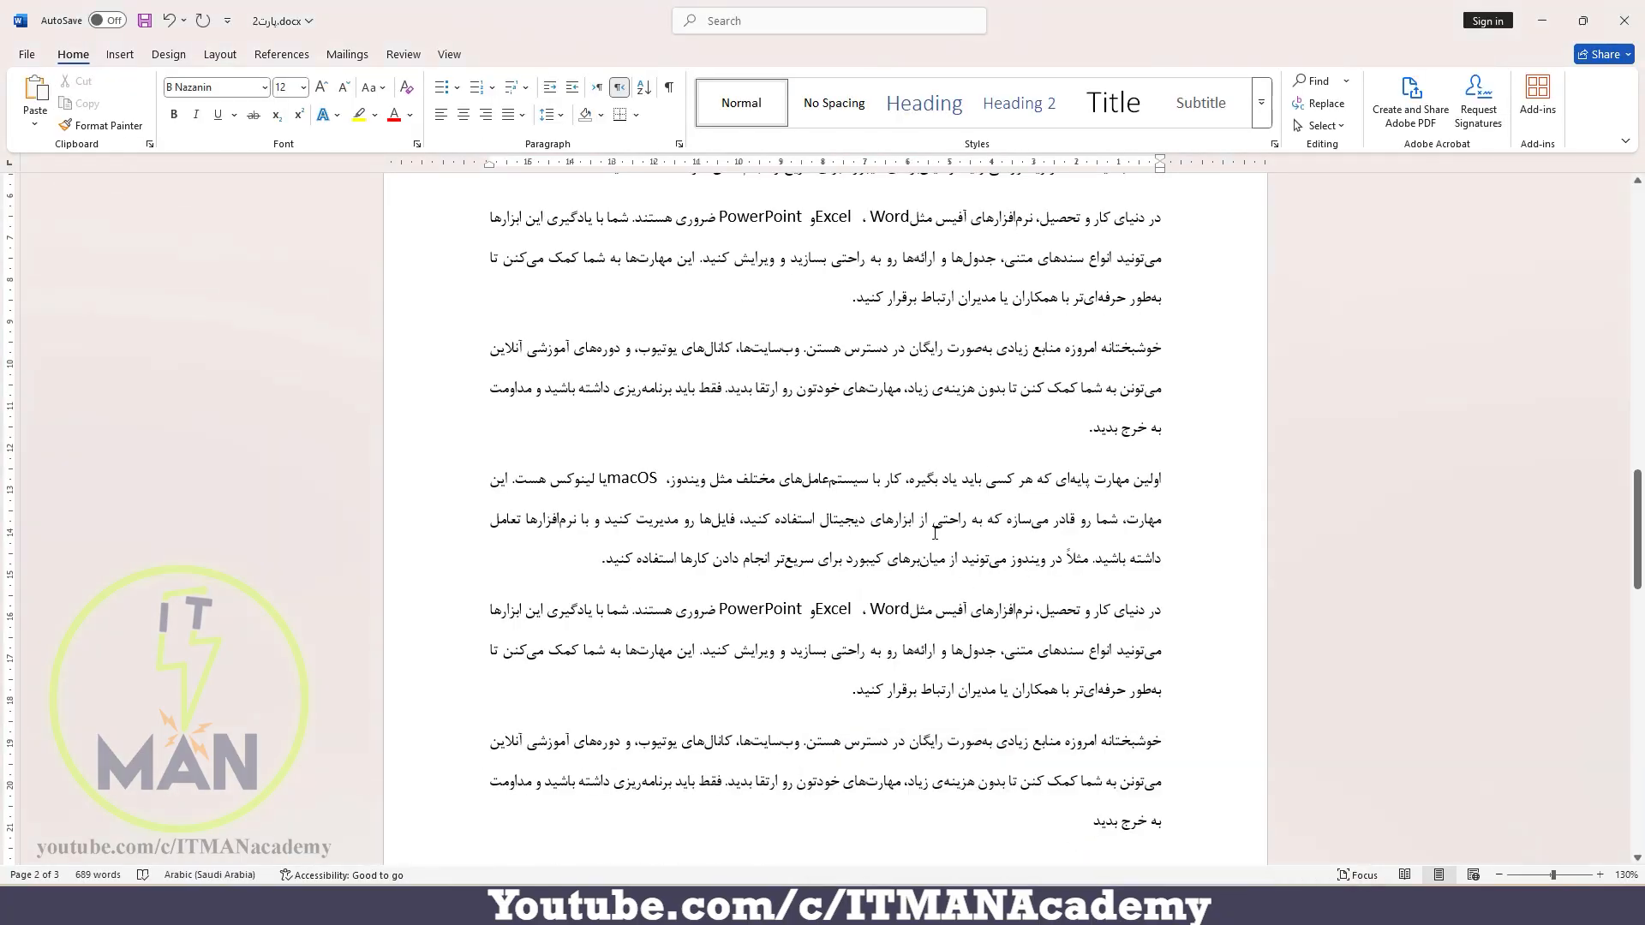
pyautogui.hotkey('ctrl', 'v')
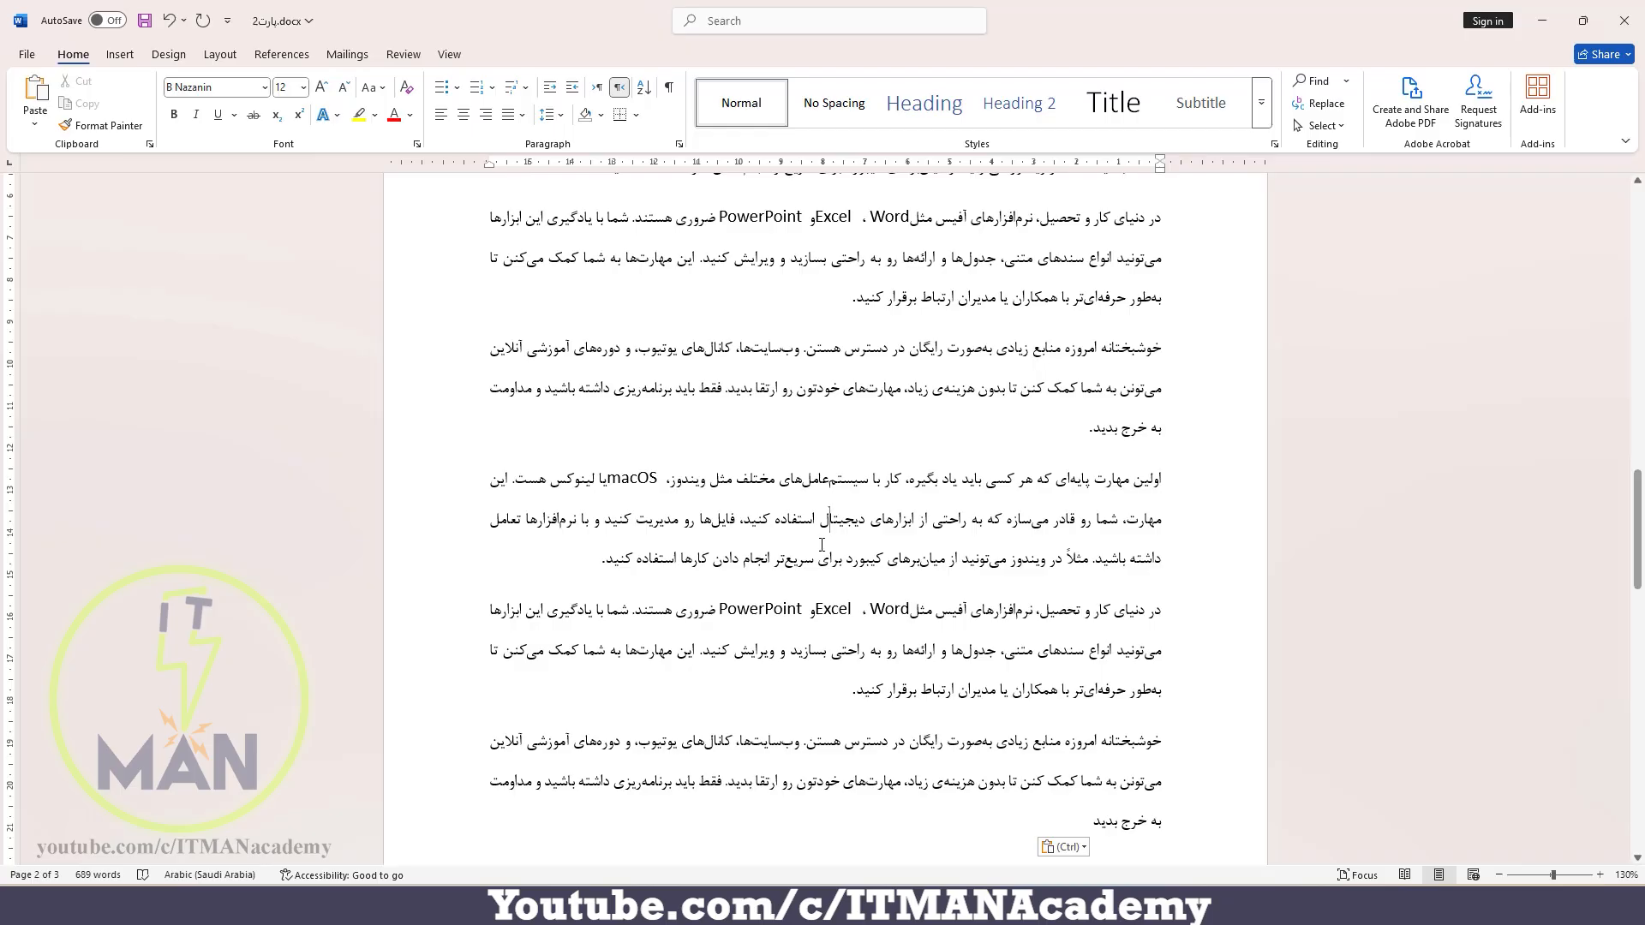
pyautogui.click(220, 54)
pyautogui.click(177, 98)
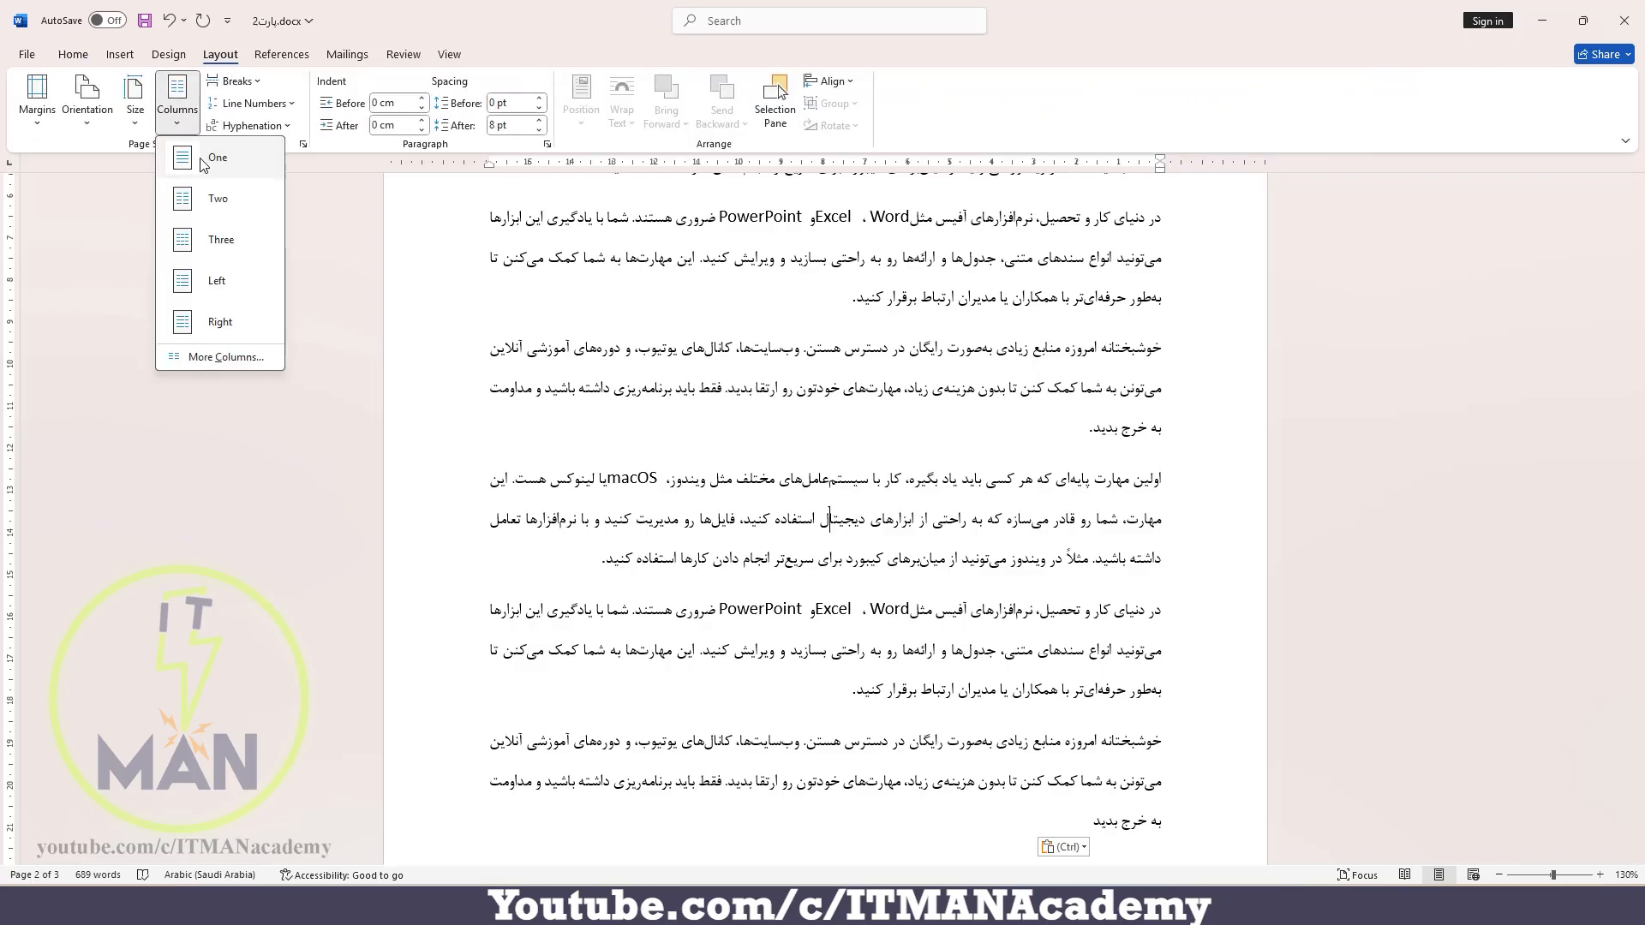
pyautogui.click(205, 199)
pyautogui.scroll(-3, 993, 514)
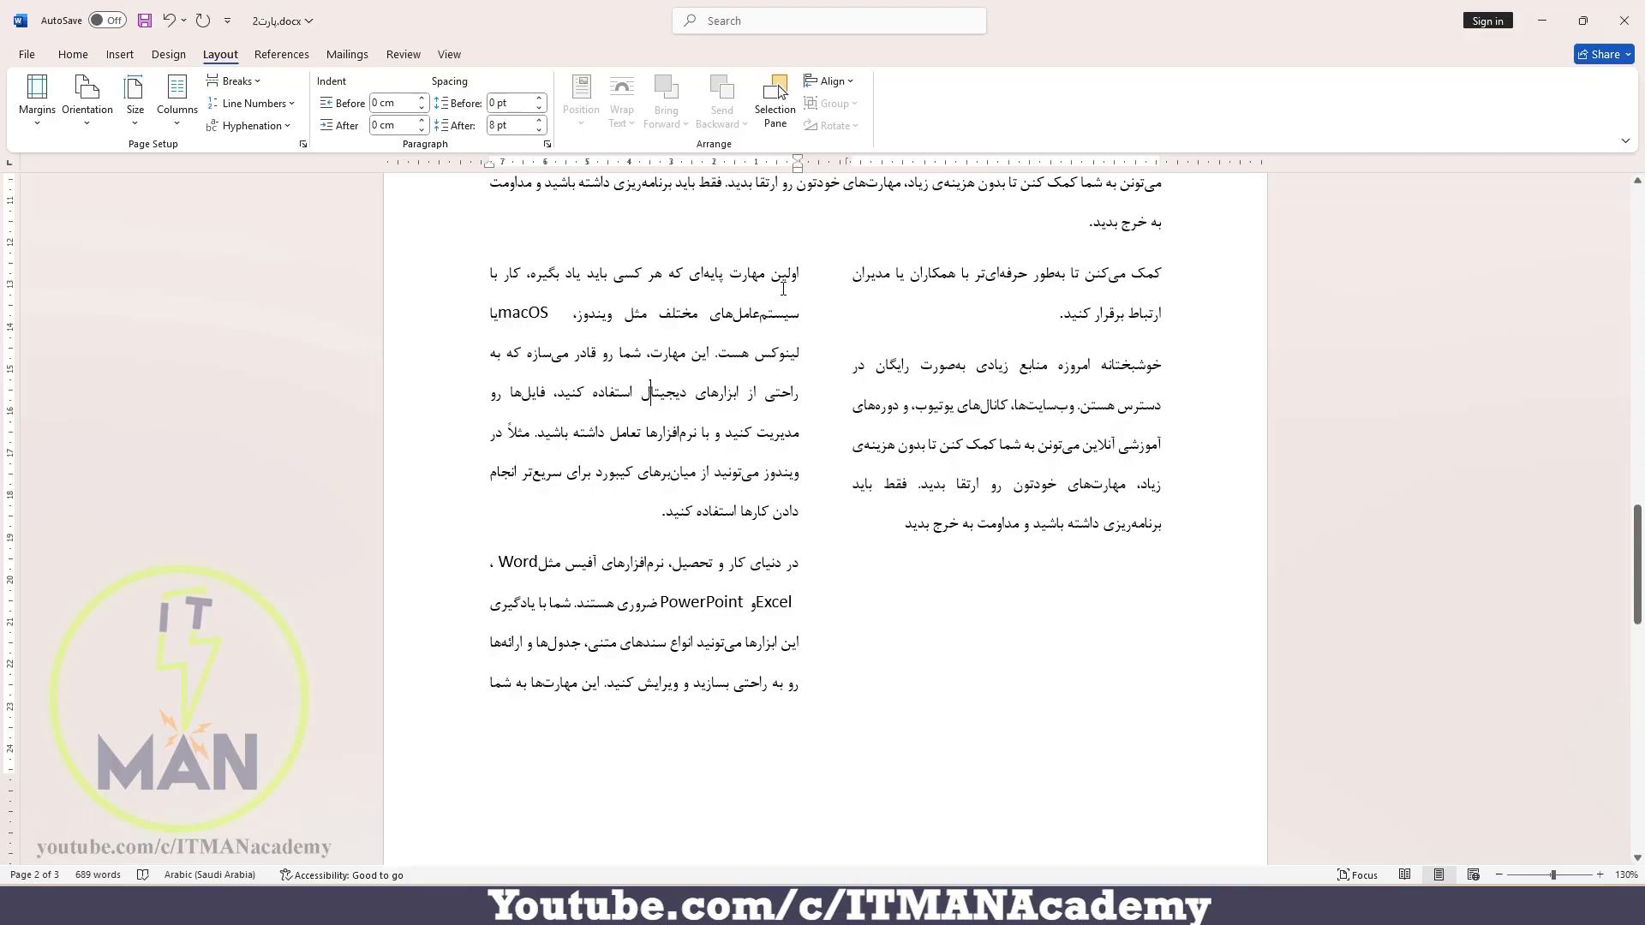
pyautogui.scroll(15, 782, 290)
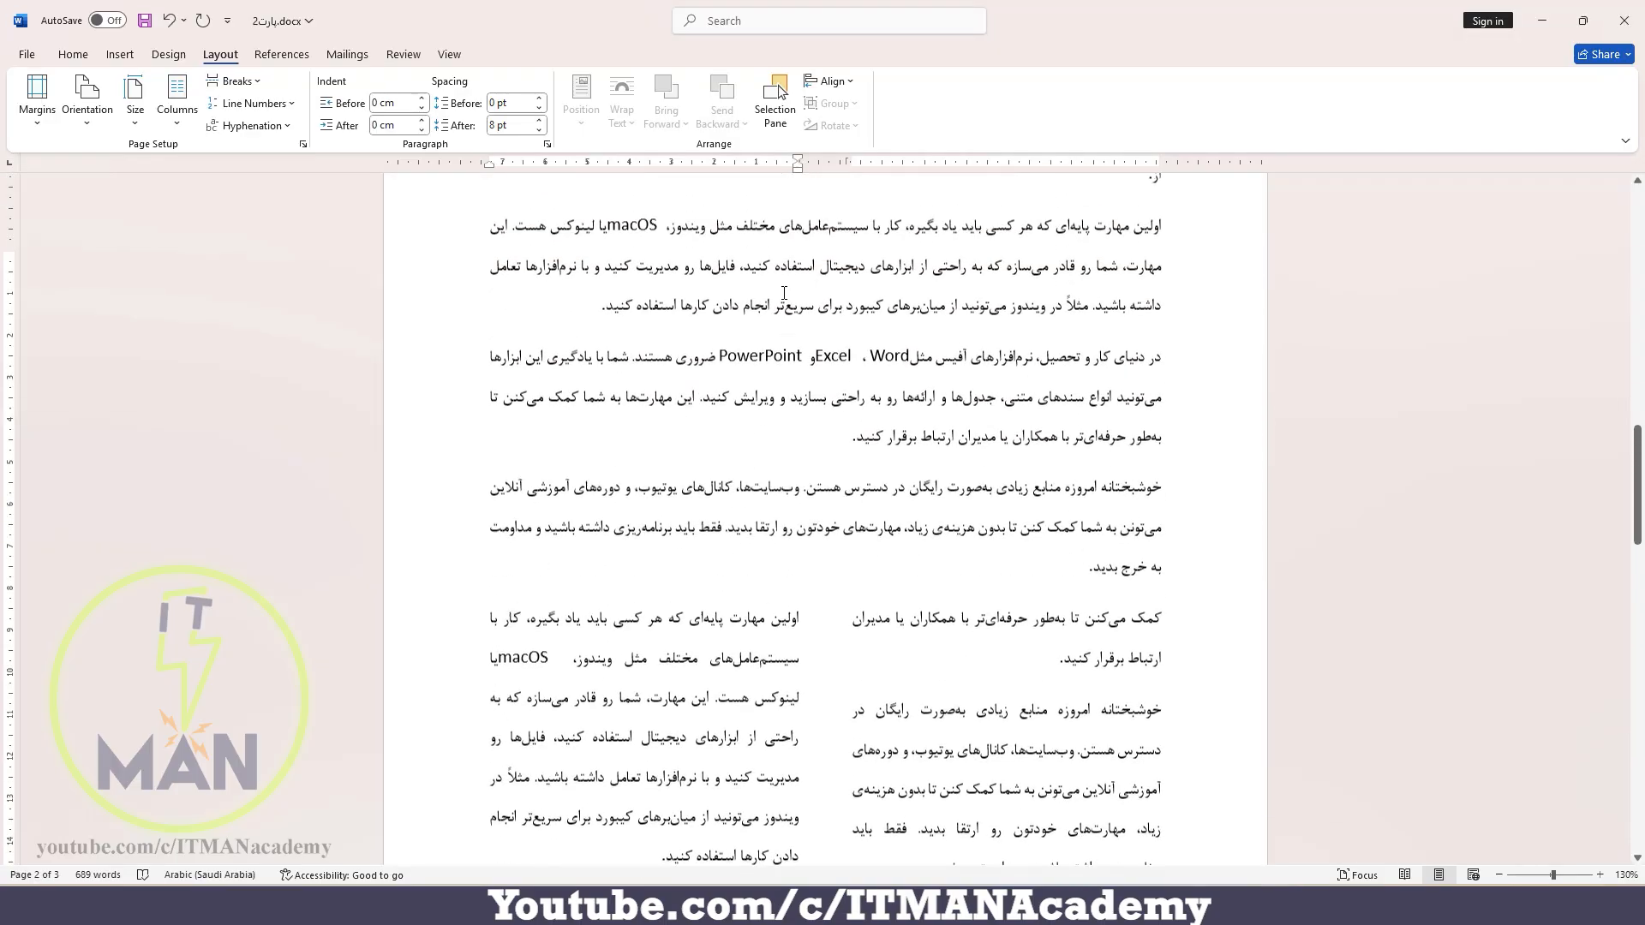
pyautogui.scroll(8, 782, 292)
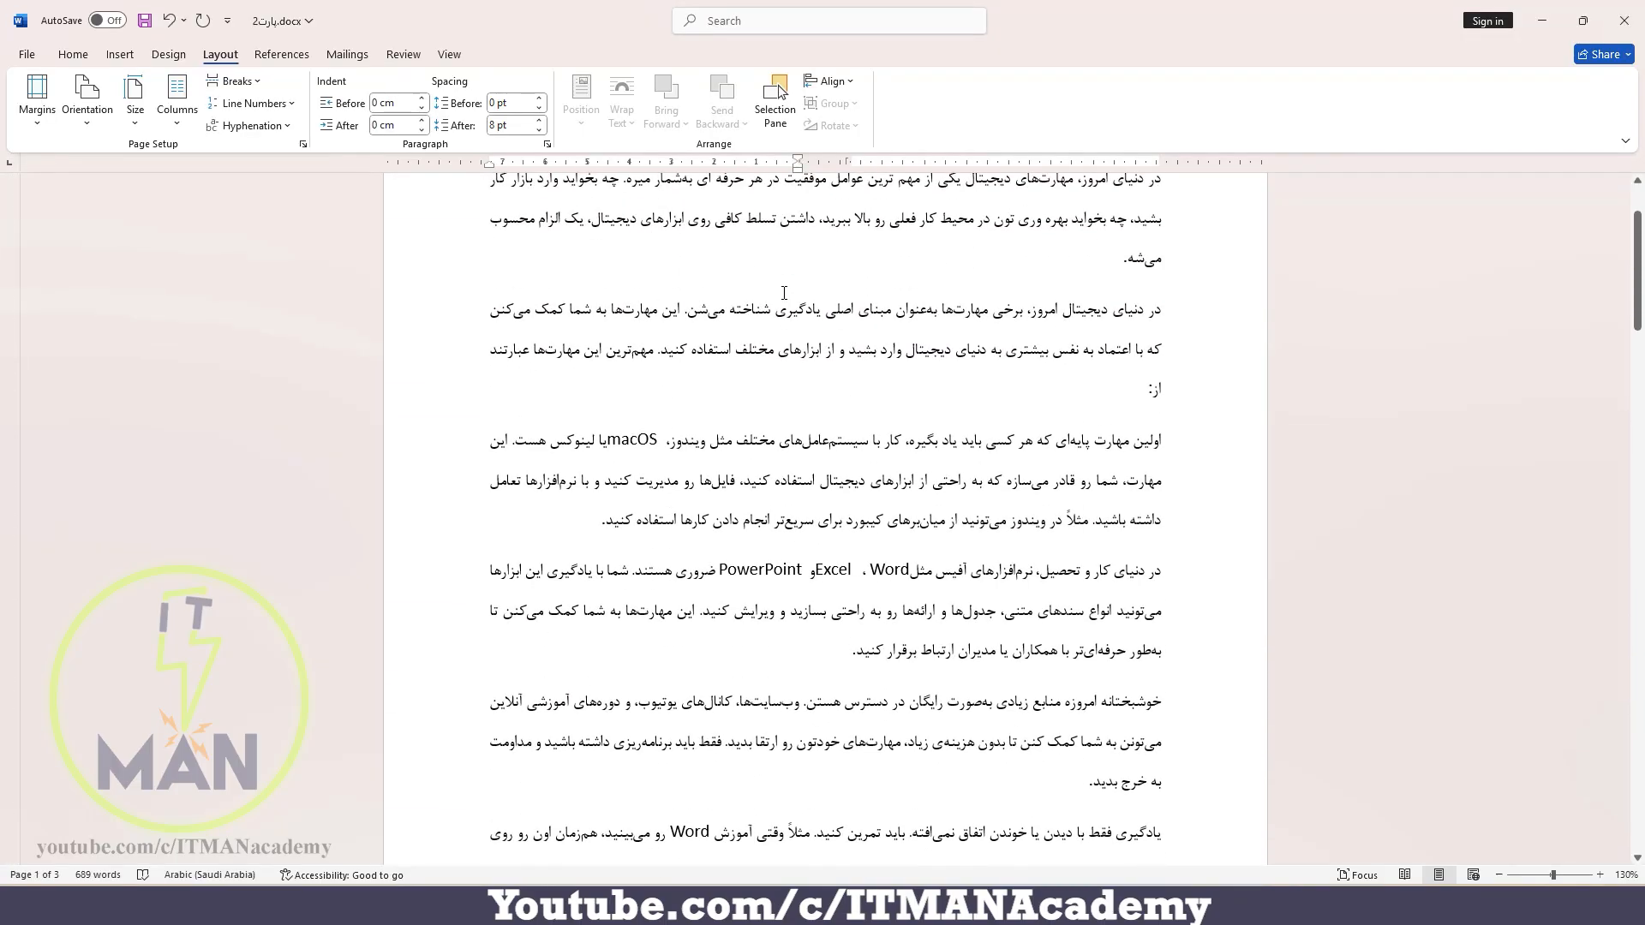
pyautogui.scroll(-5, 784, 293)
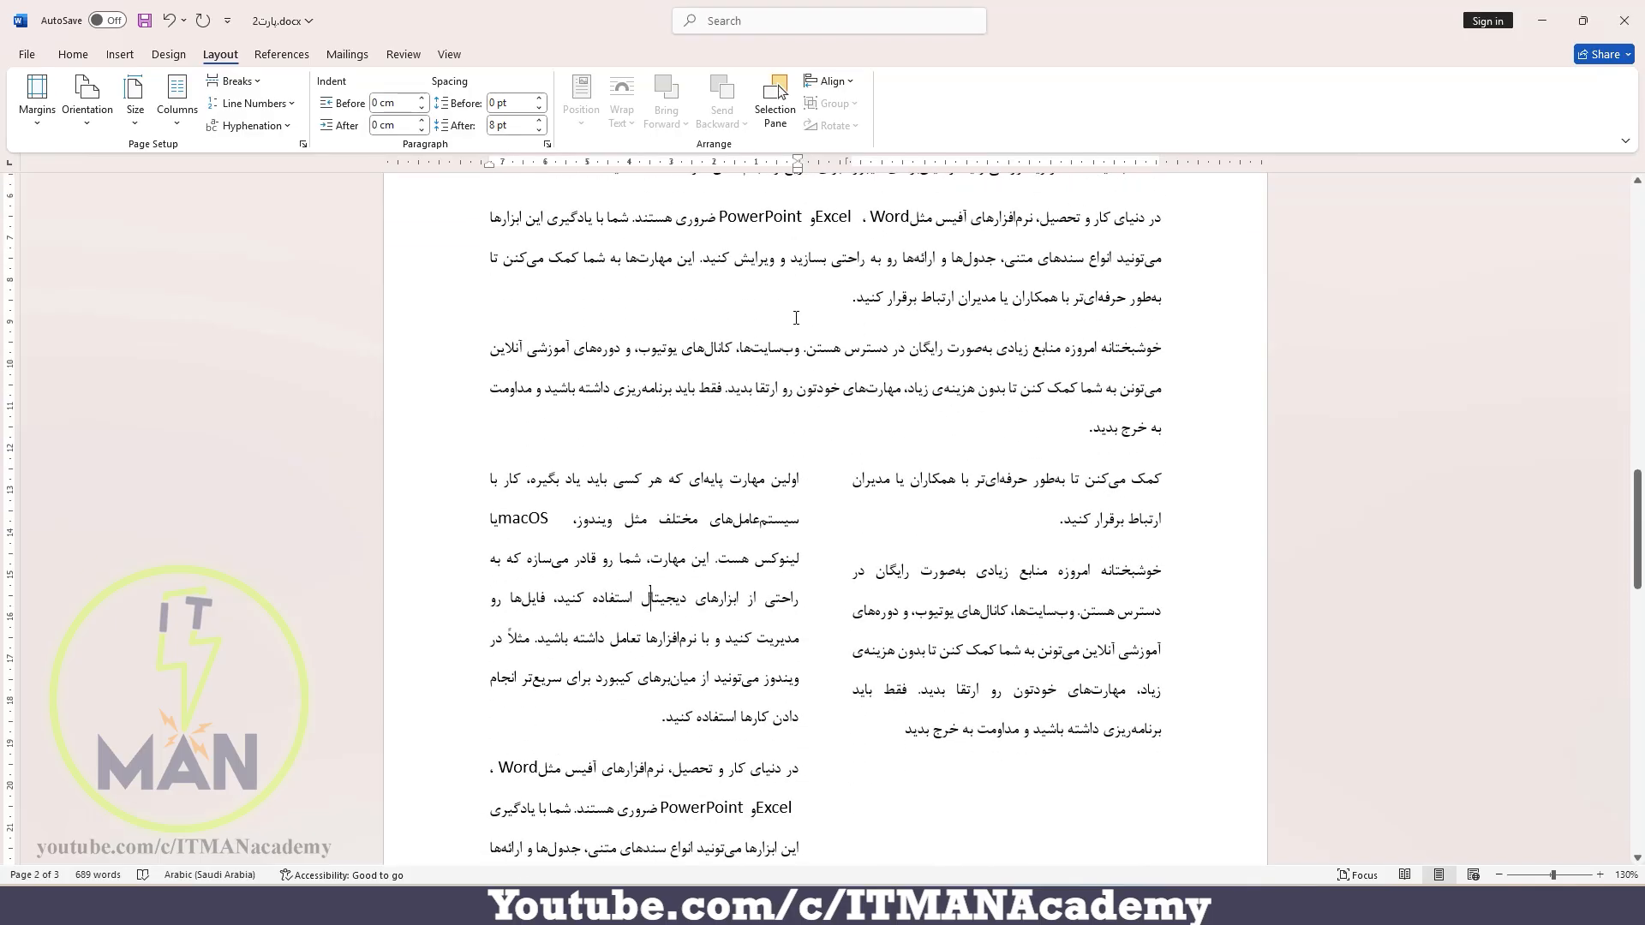
# Undo the two-column layout, the pasted paragraphs and the earlier break and blank-line edits, back to the original two-page document
pyautogui.hotkey('ctrl', 'z')
pyautogui.hotkey('ctrl', 'z')
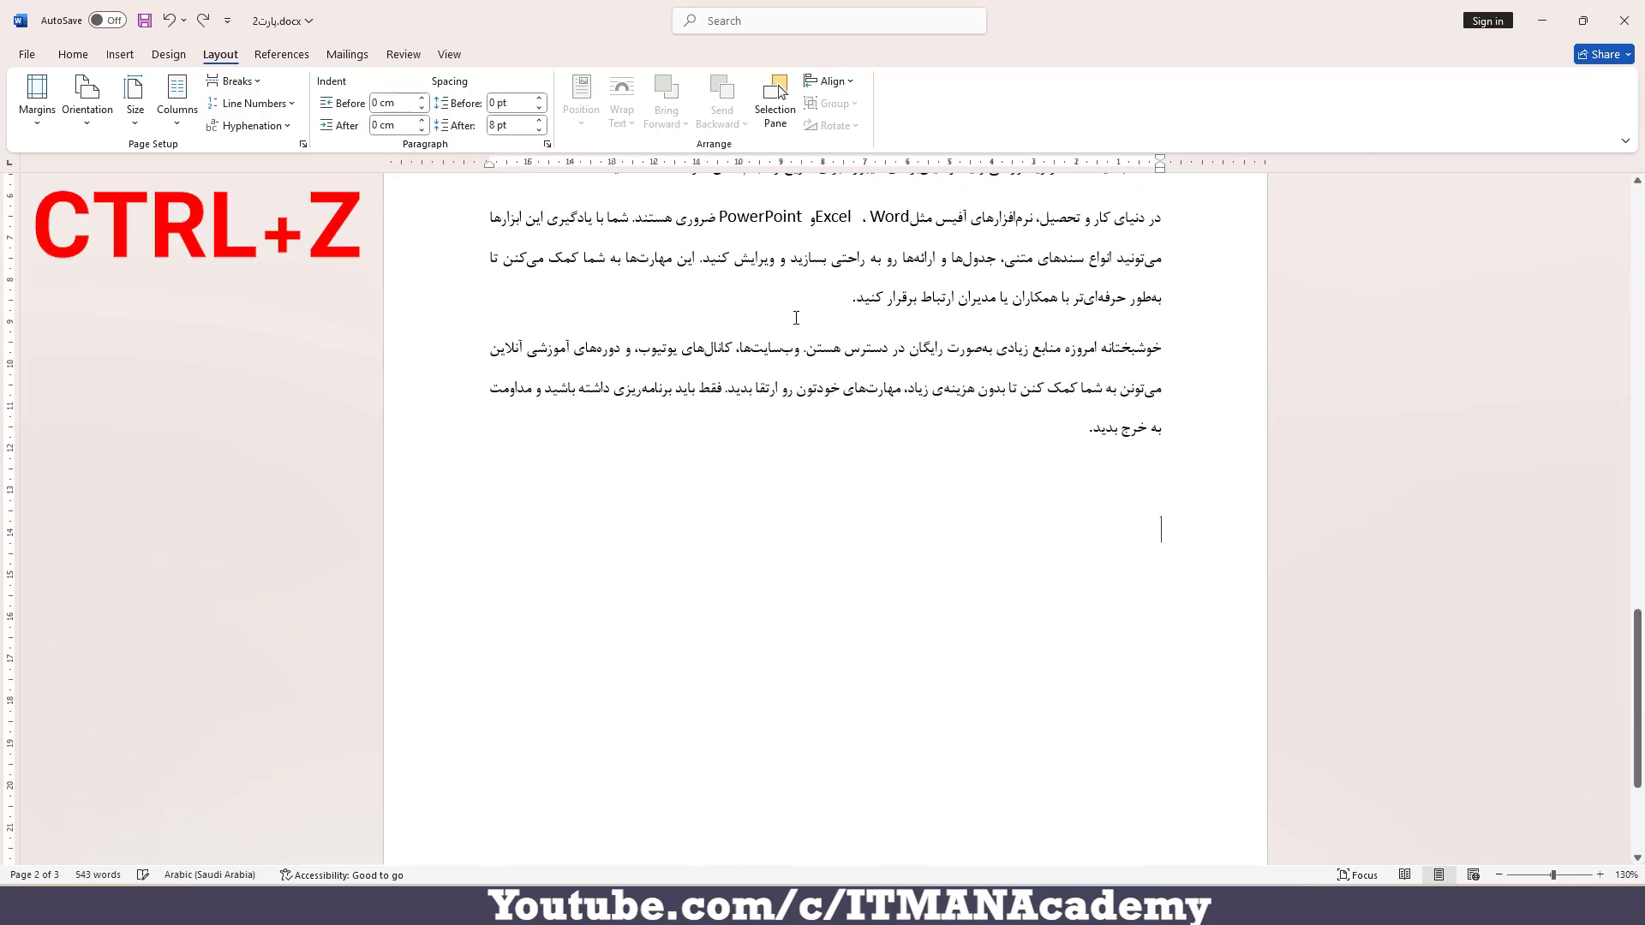
pyautogui.hotkey('ctrl', 'z')
pyautogui.hotkey('ctrl', 'z')
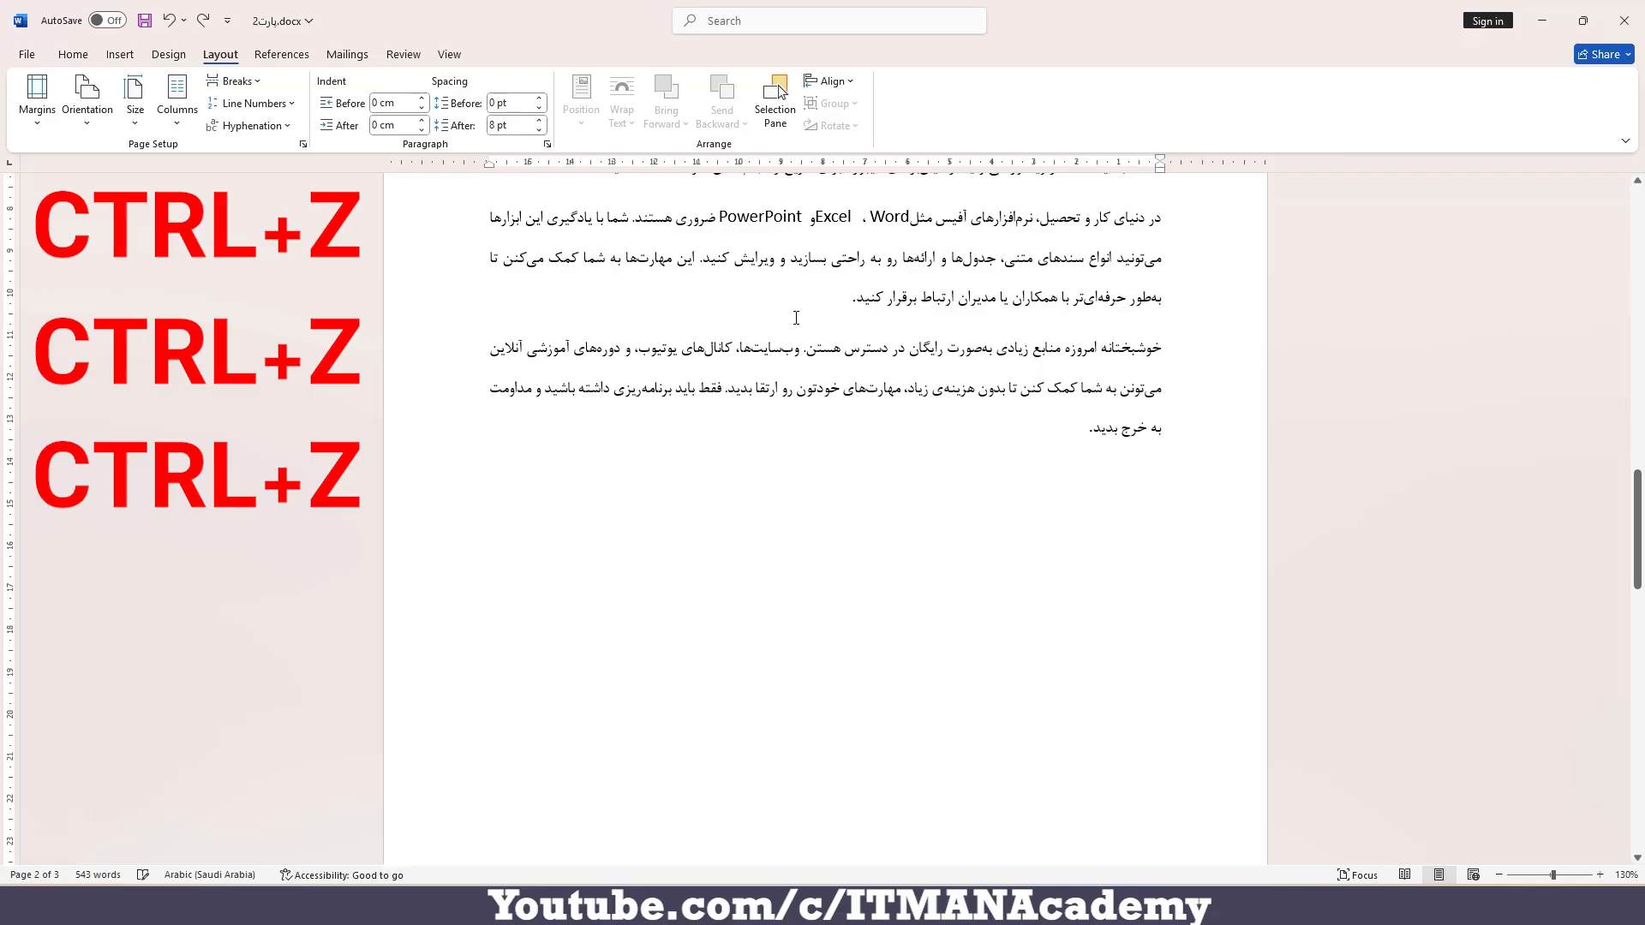
pyautogui.hotkey('ctrl', 'z')
pyautogui.hotkey('ctrl', 'z')
pyautogui.hotkey('ctrl', 'z')
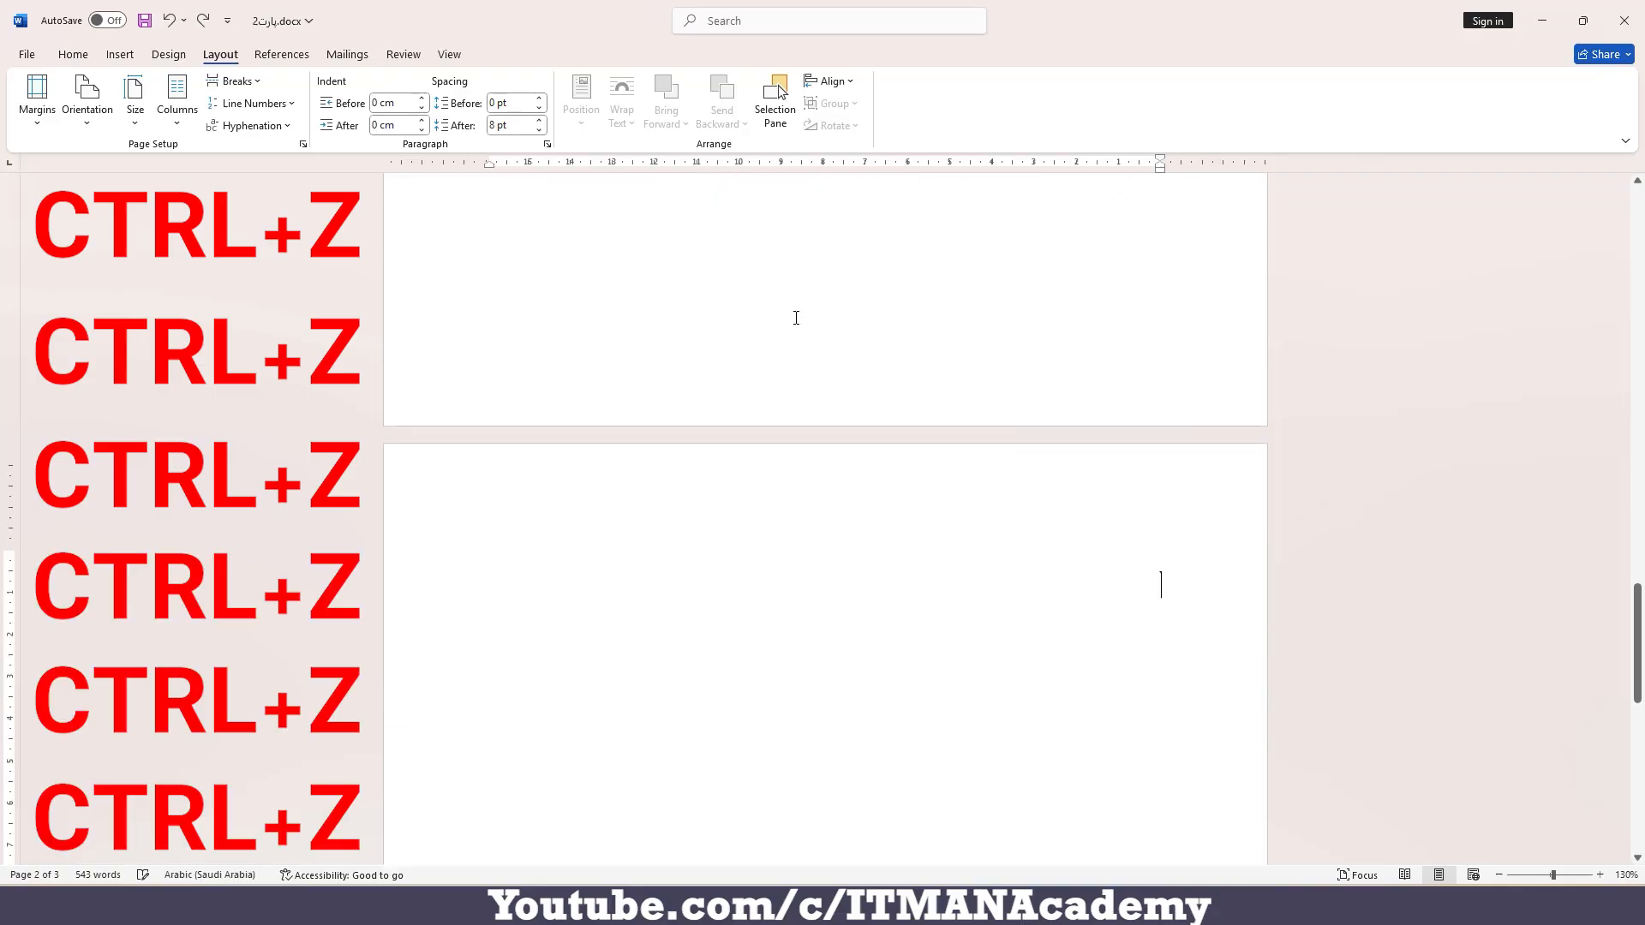
pyautogui.hotkey('ctrl', 'z')
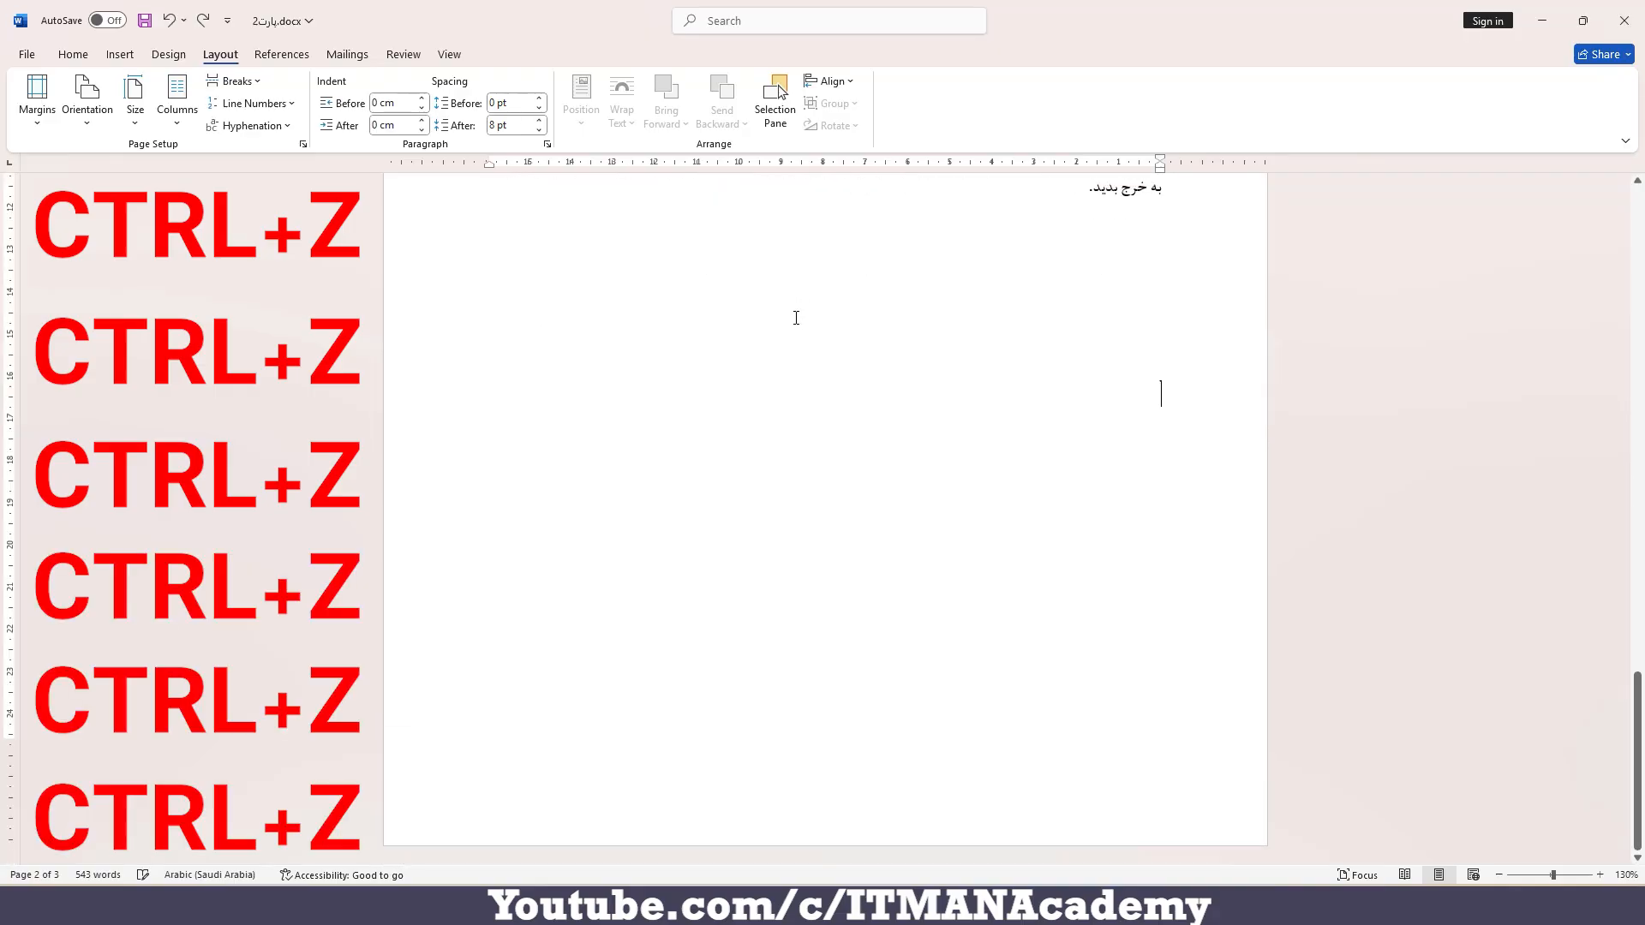
pyautogui.hotkey('ctrl', 'z')
pyautogui.scroll(5, 828, 358)
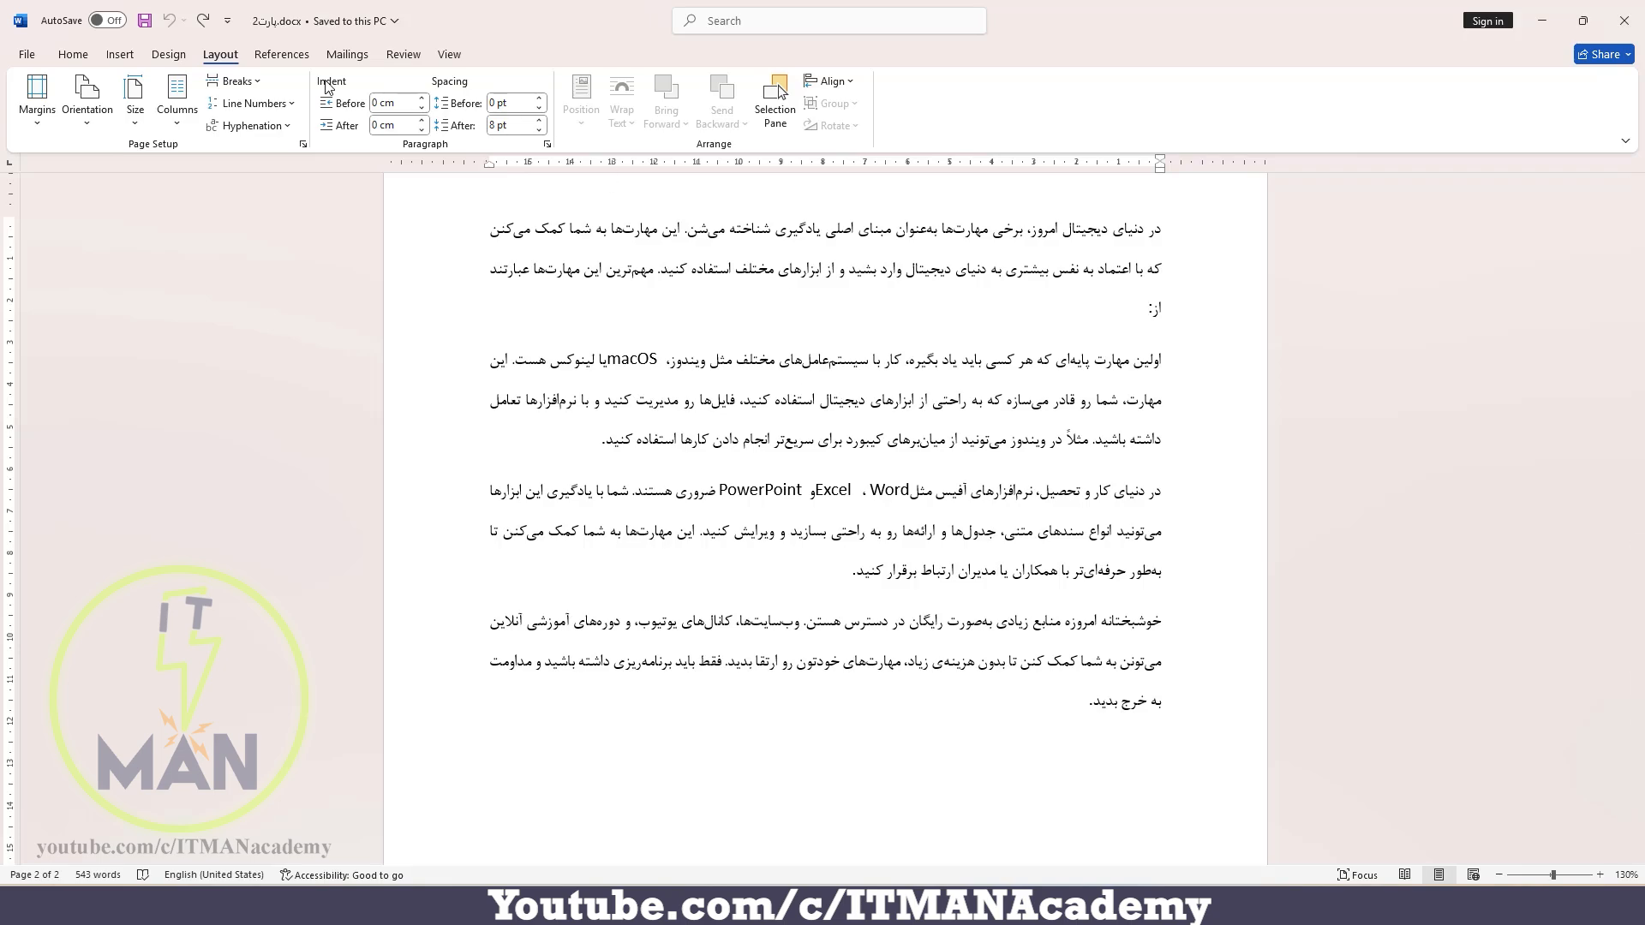
# Review the available section break types and check the second page's header for a section label, then return to the end of the last paragraph
pyautogui.click(237, 81)
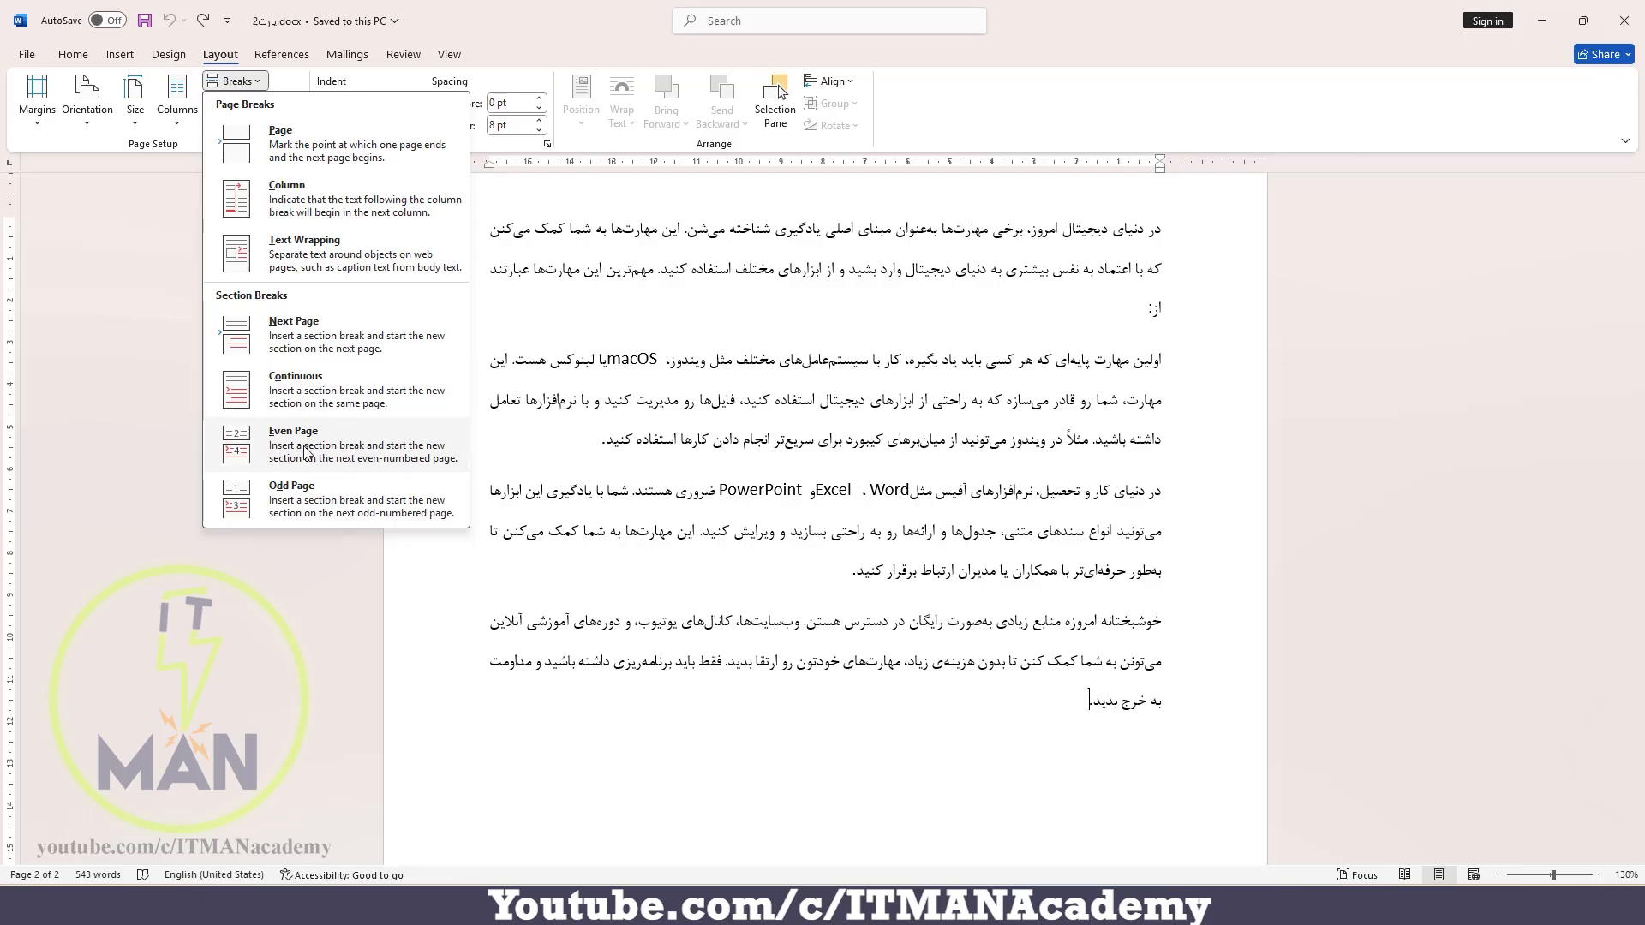
pyautogui.click(946, 710)
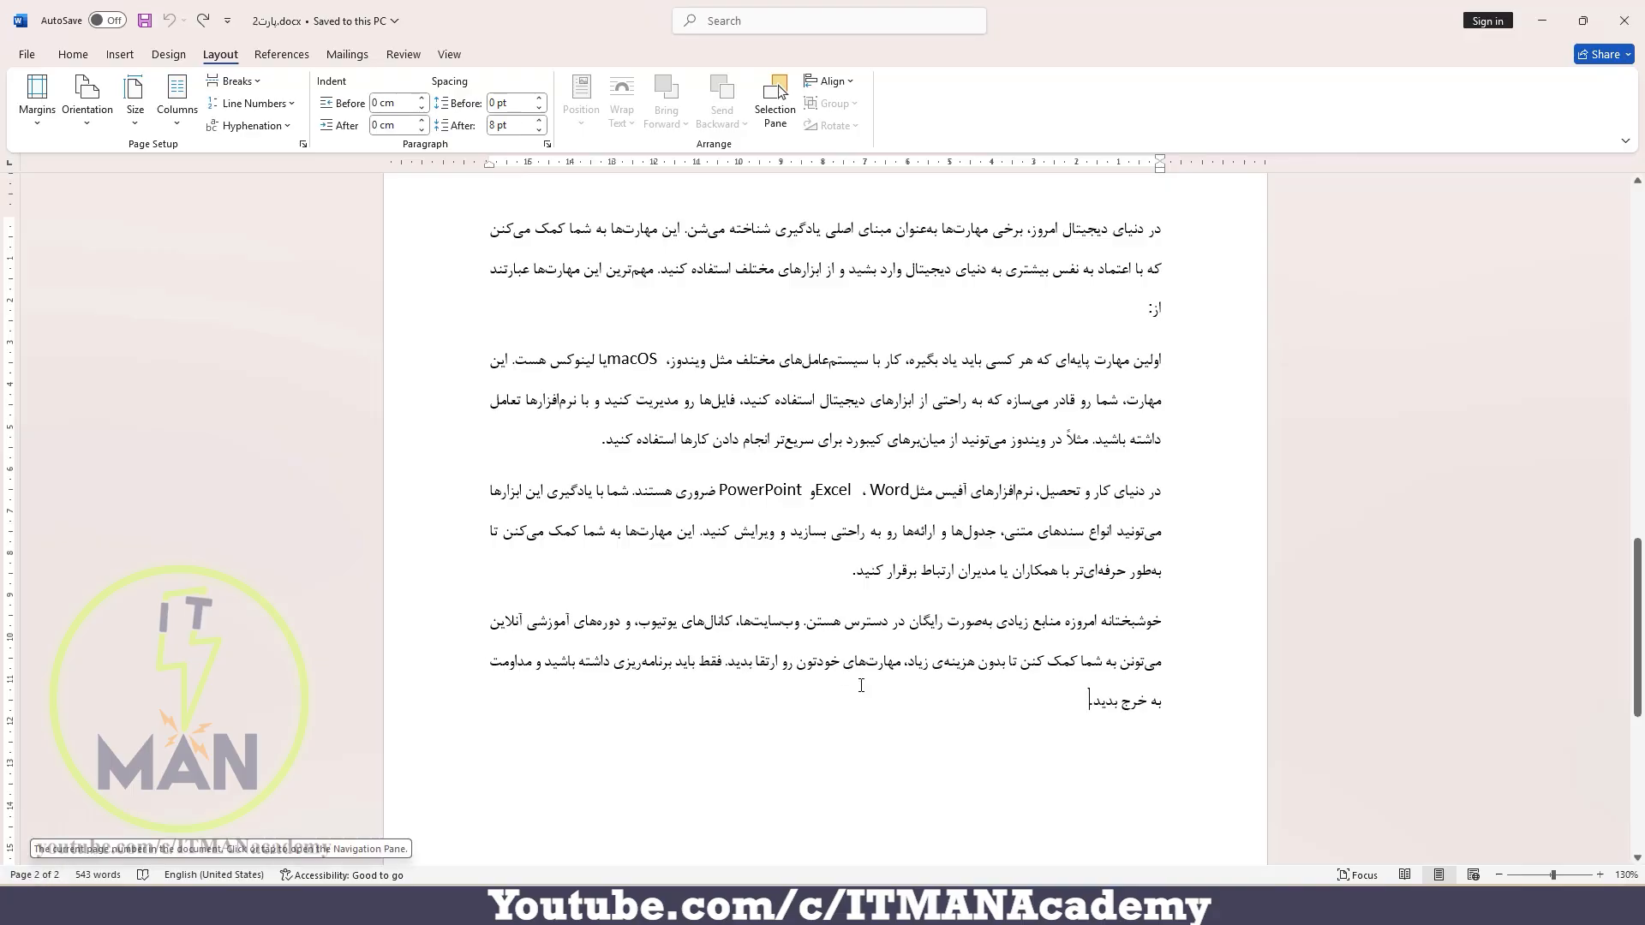
pyautogui.scroll(-5, 857, 677)
pyautogui.scroll(7, 823, 585)
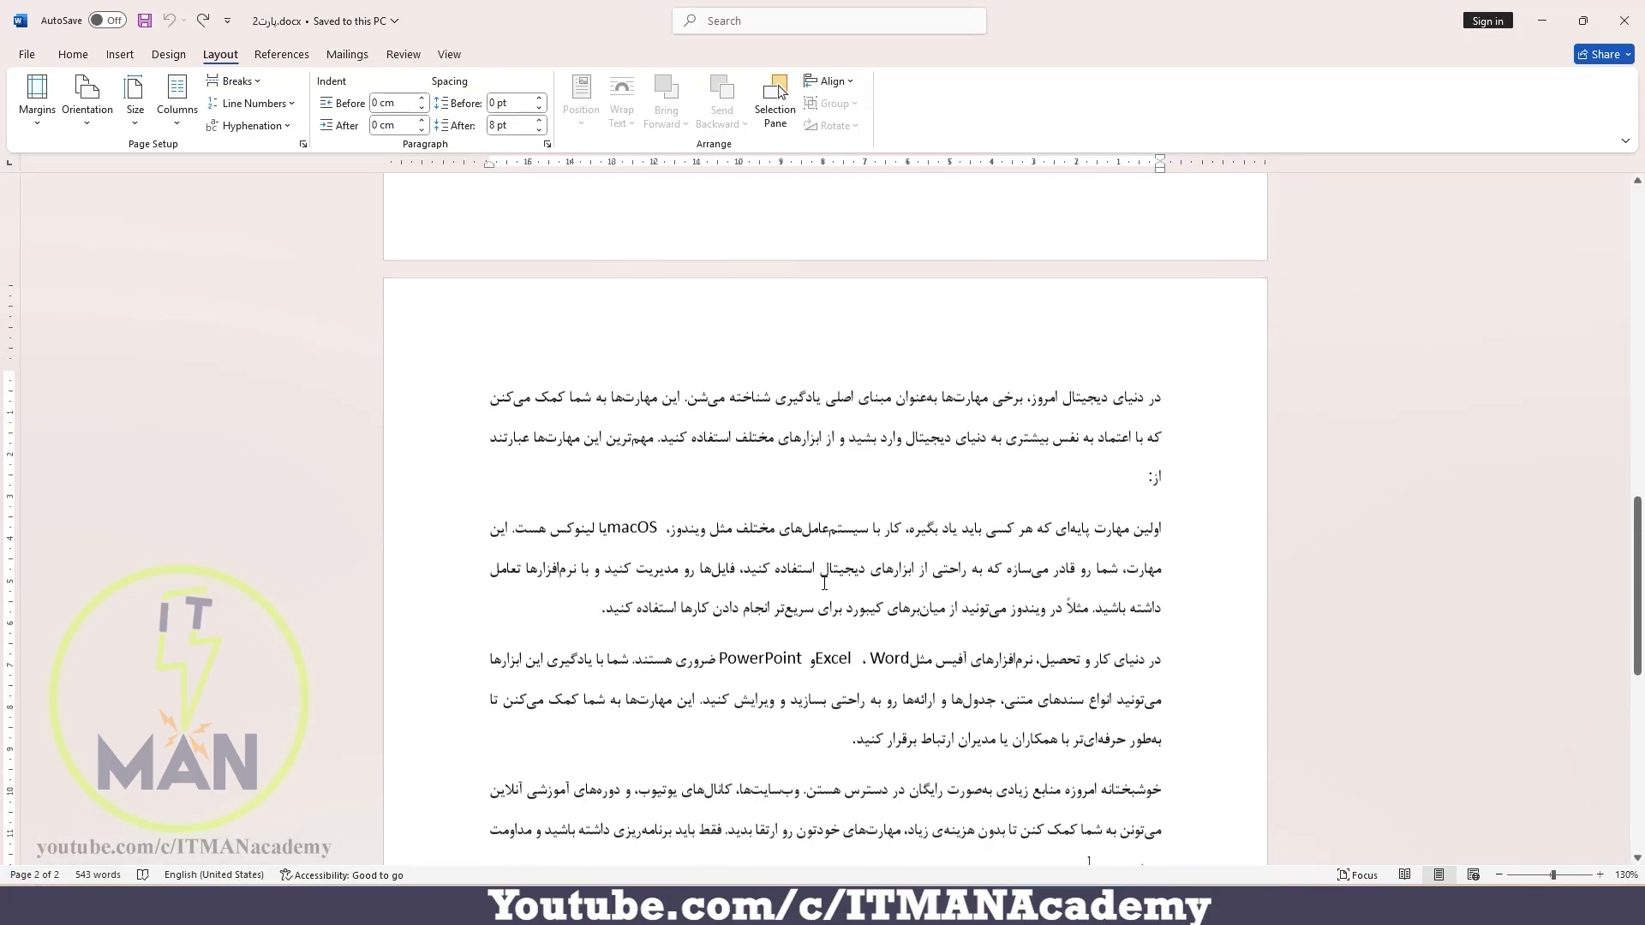
pyautogui.doubleClick(492, 334)
pyautogui.hotkey('alt', 'shift')
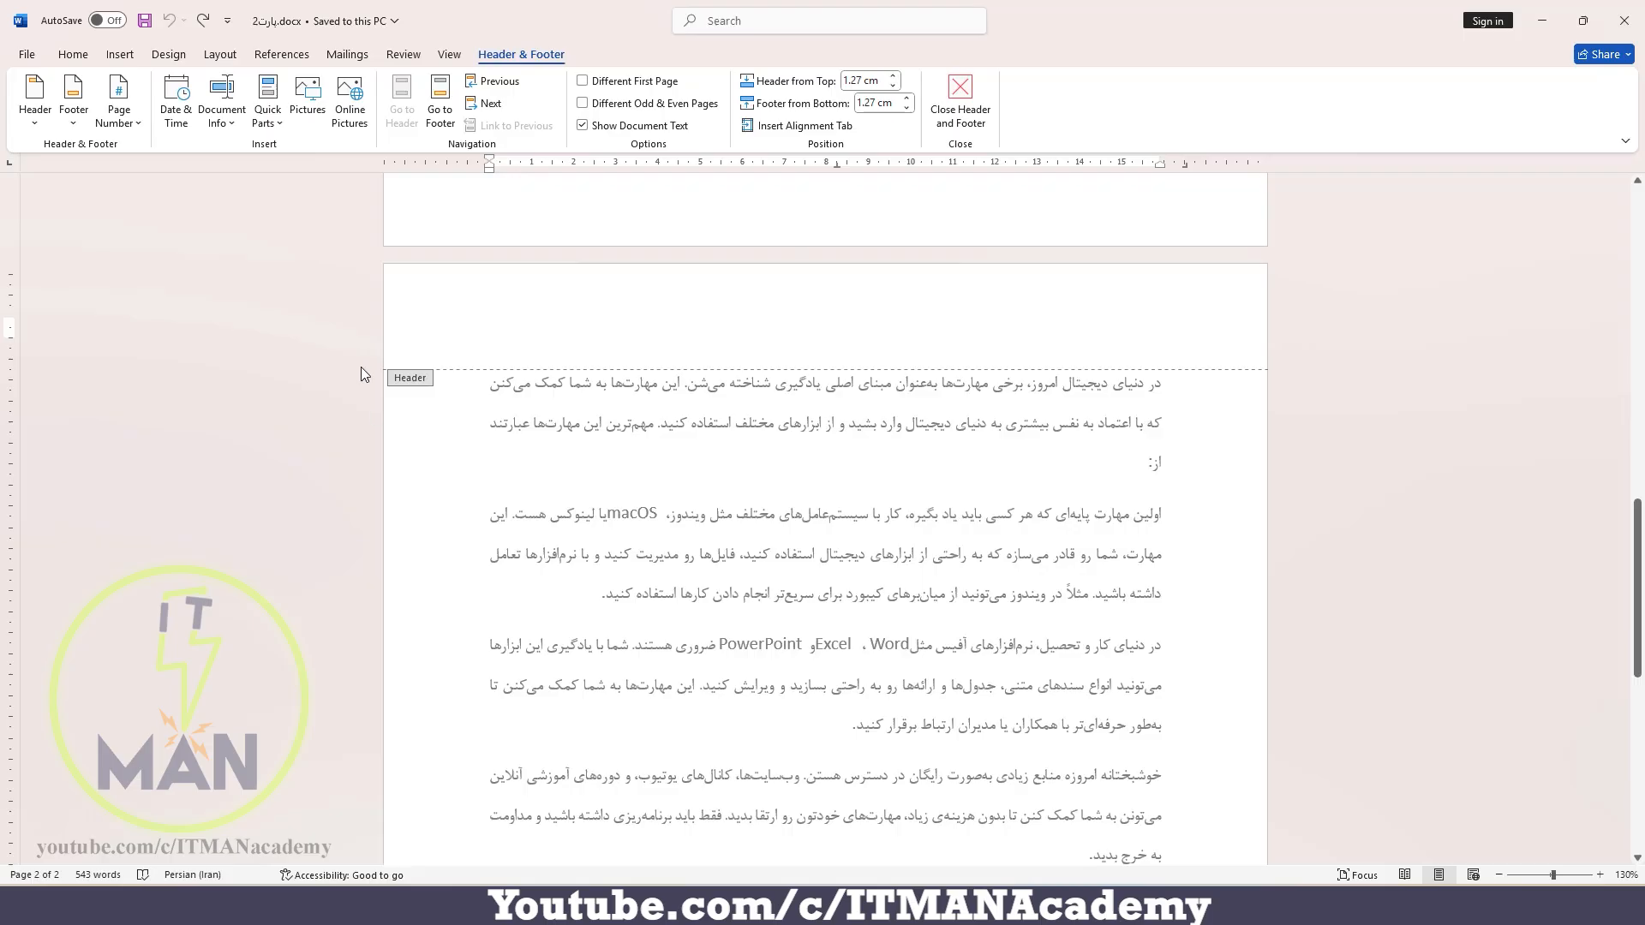
pyautogui.scroll(-4, 416, 423)
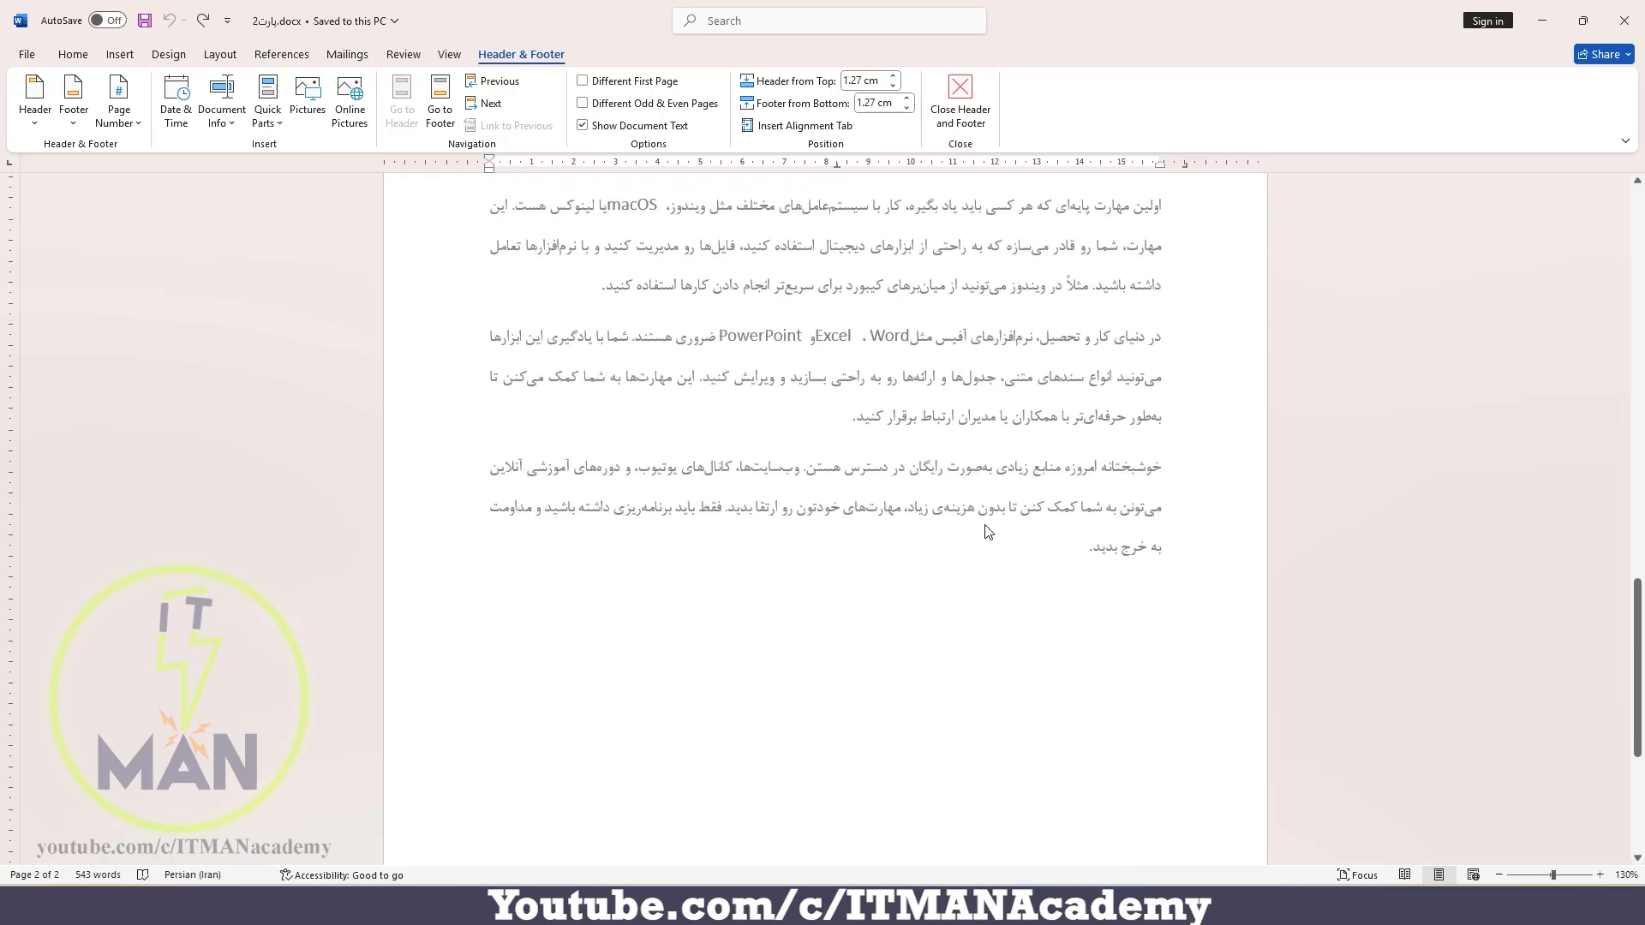
pyautogui.doubleClick(1061, 550)
pyautogui.hotkey('alt', 'shift')
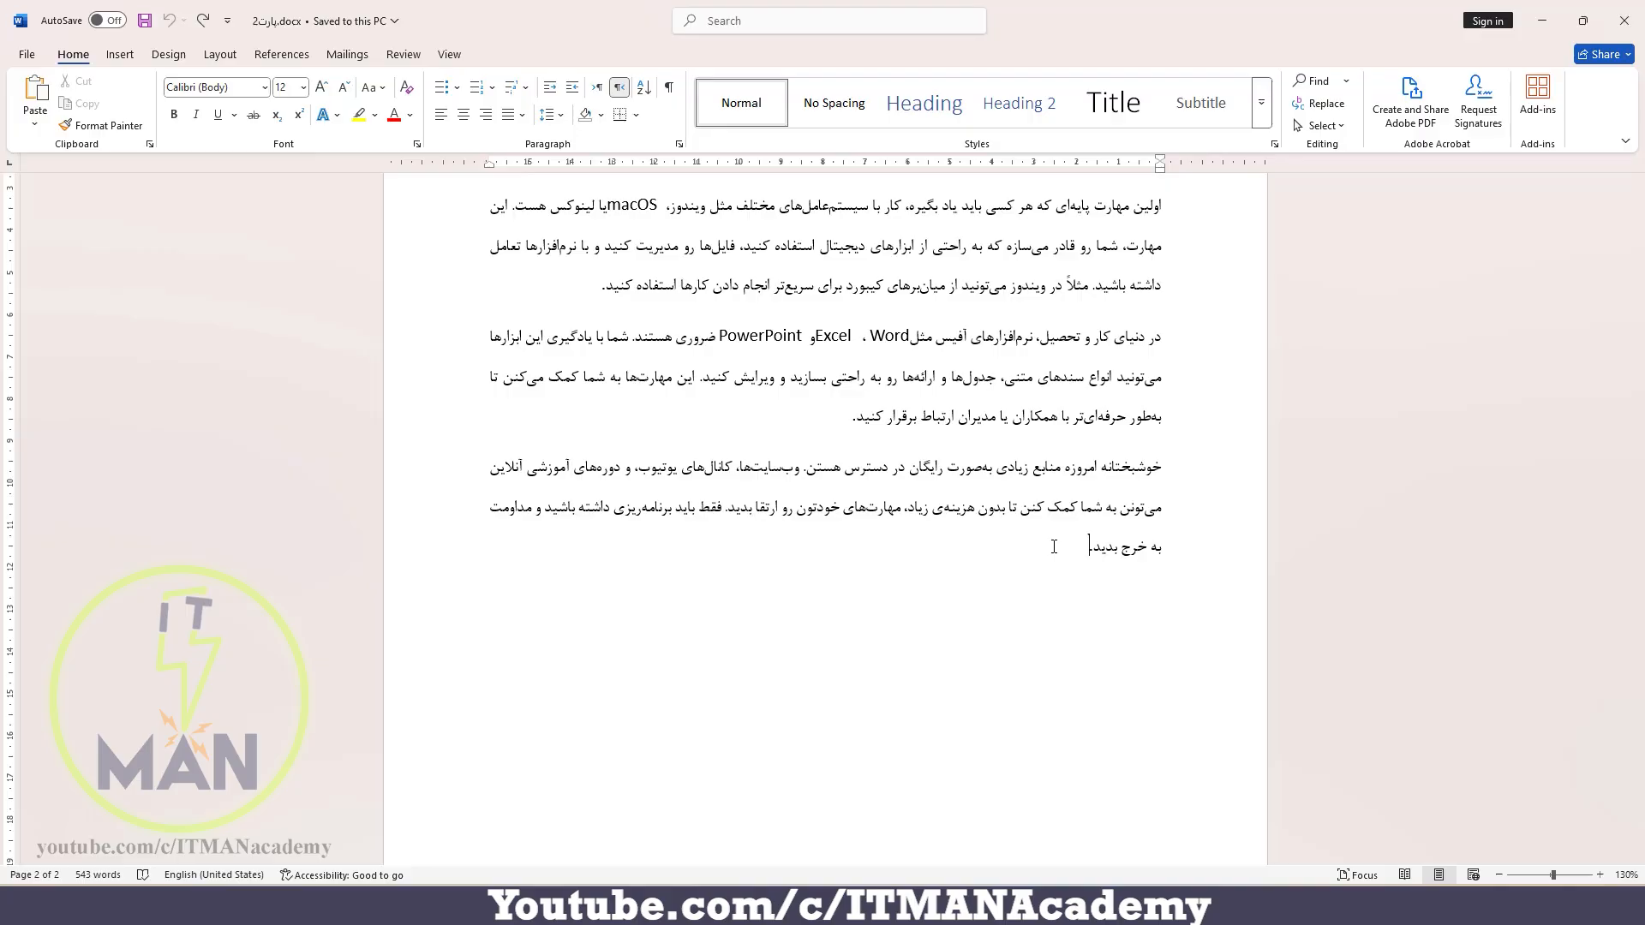
# Insert an Even Page section break after the last paragraph and look over the resulting pages
pyautogui.click(223, 55)
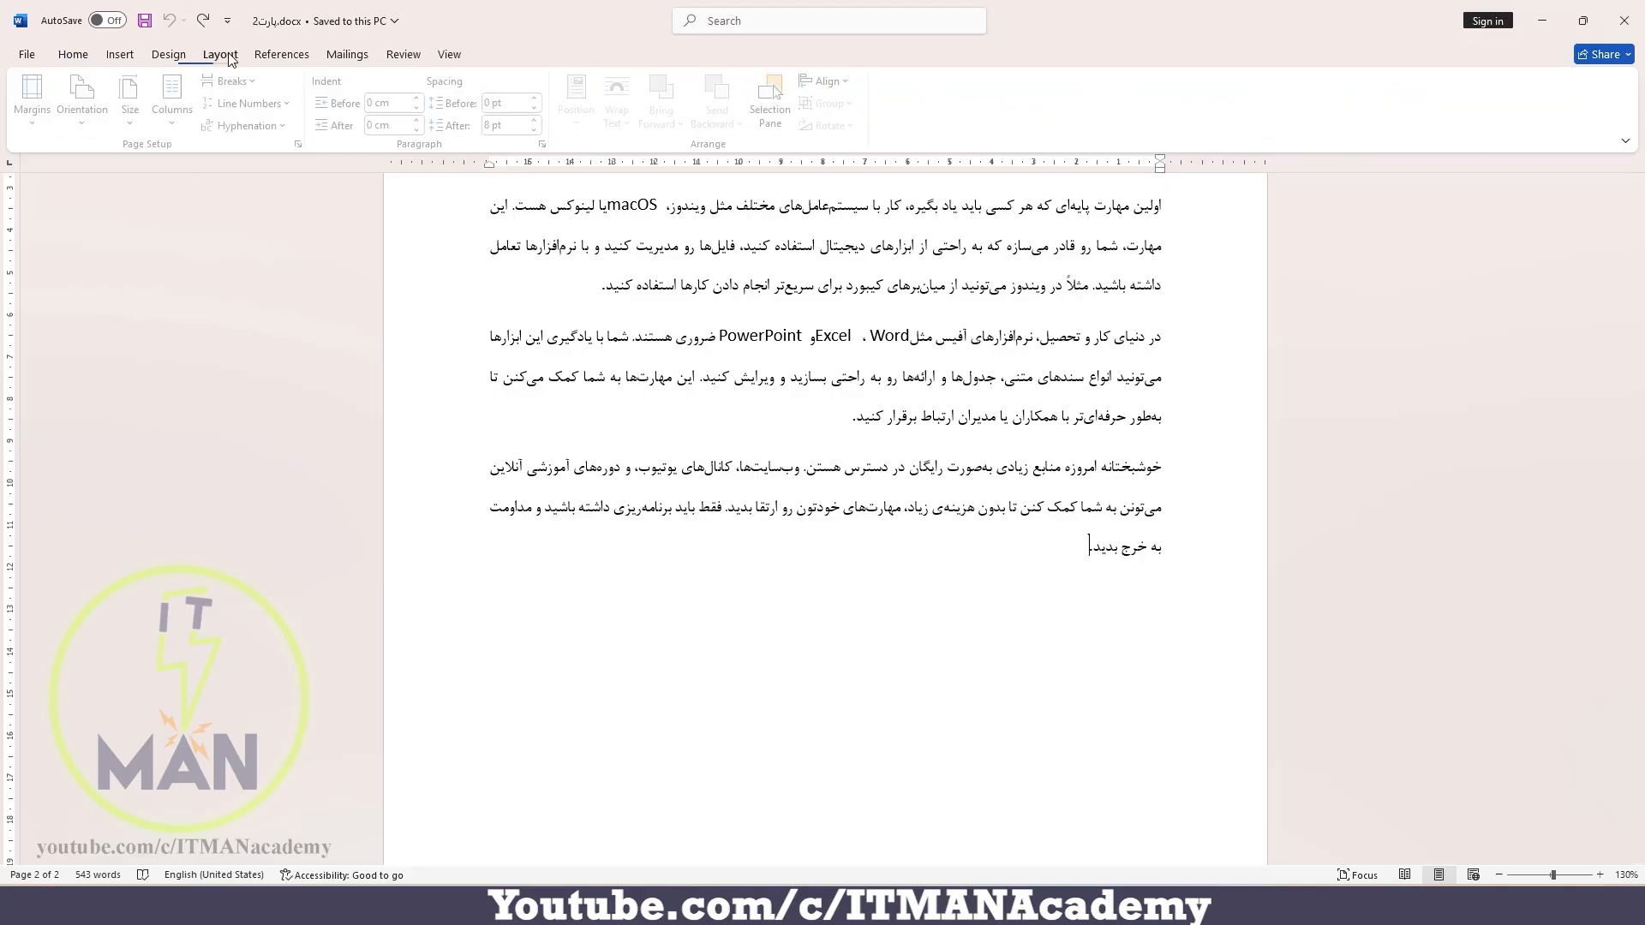
pyautogui.click(235, 80)
pyautogui.click(317, 450)
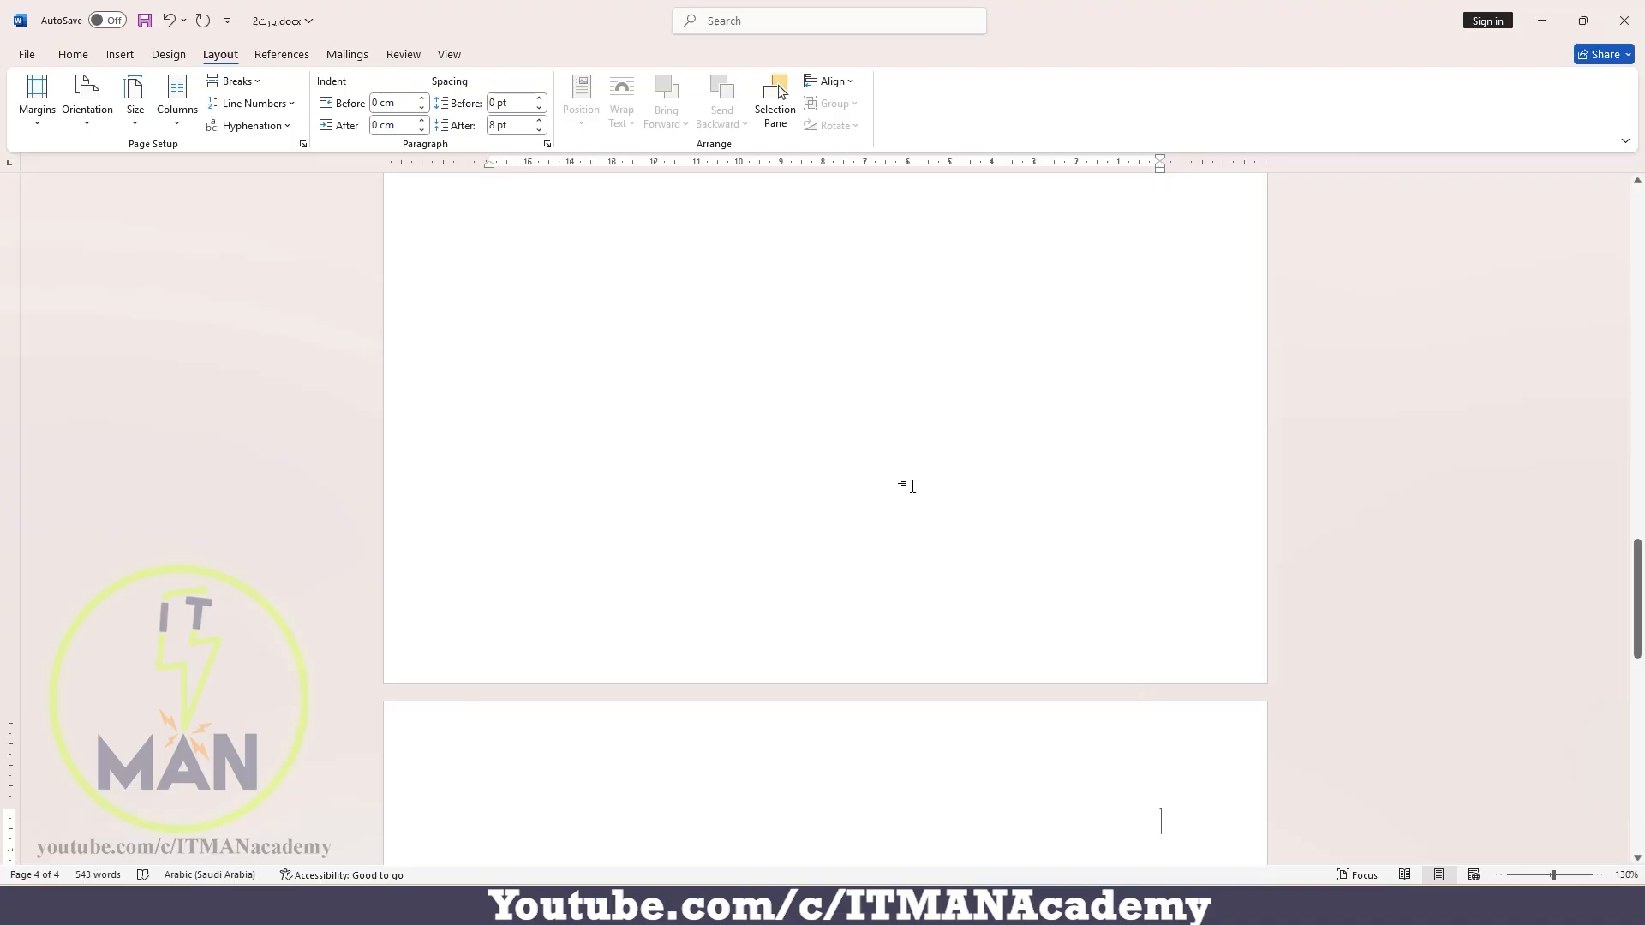
pyautogui.scroll(-10, 1150, 552)
pyautogui.scroll(10, 1147, 546)
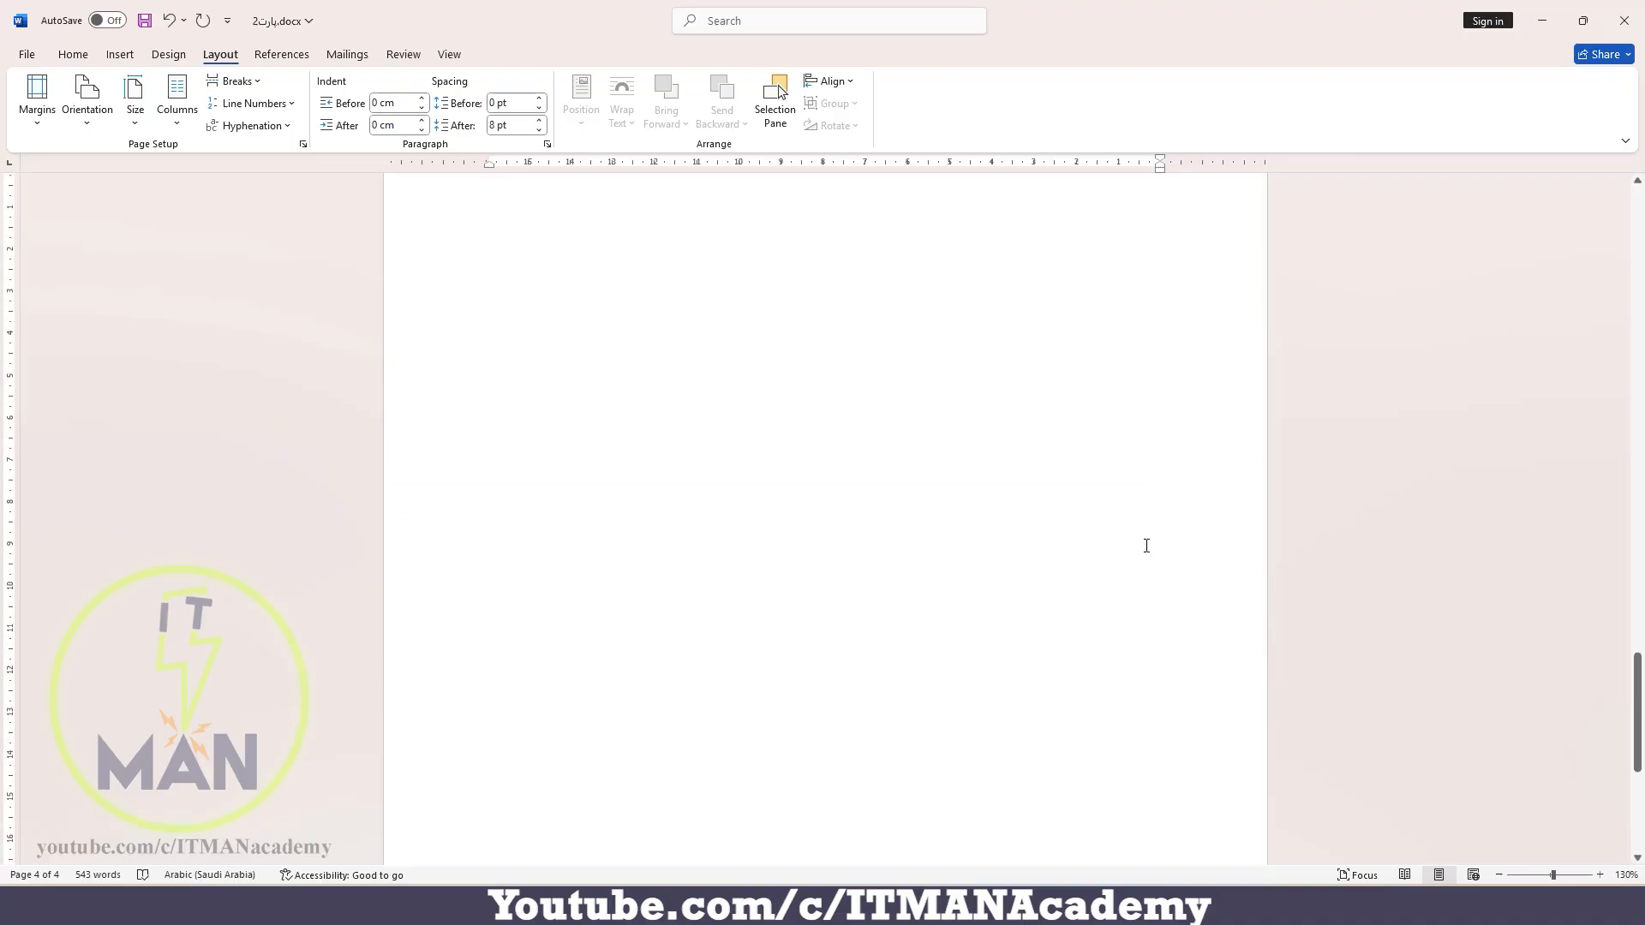
pyautogui.scroll(-7, 1100, 503)
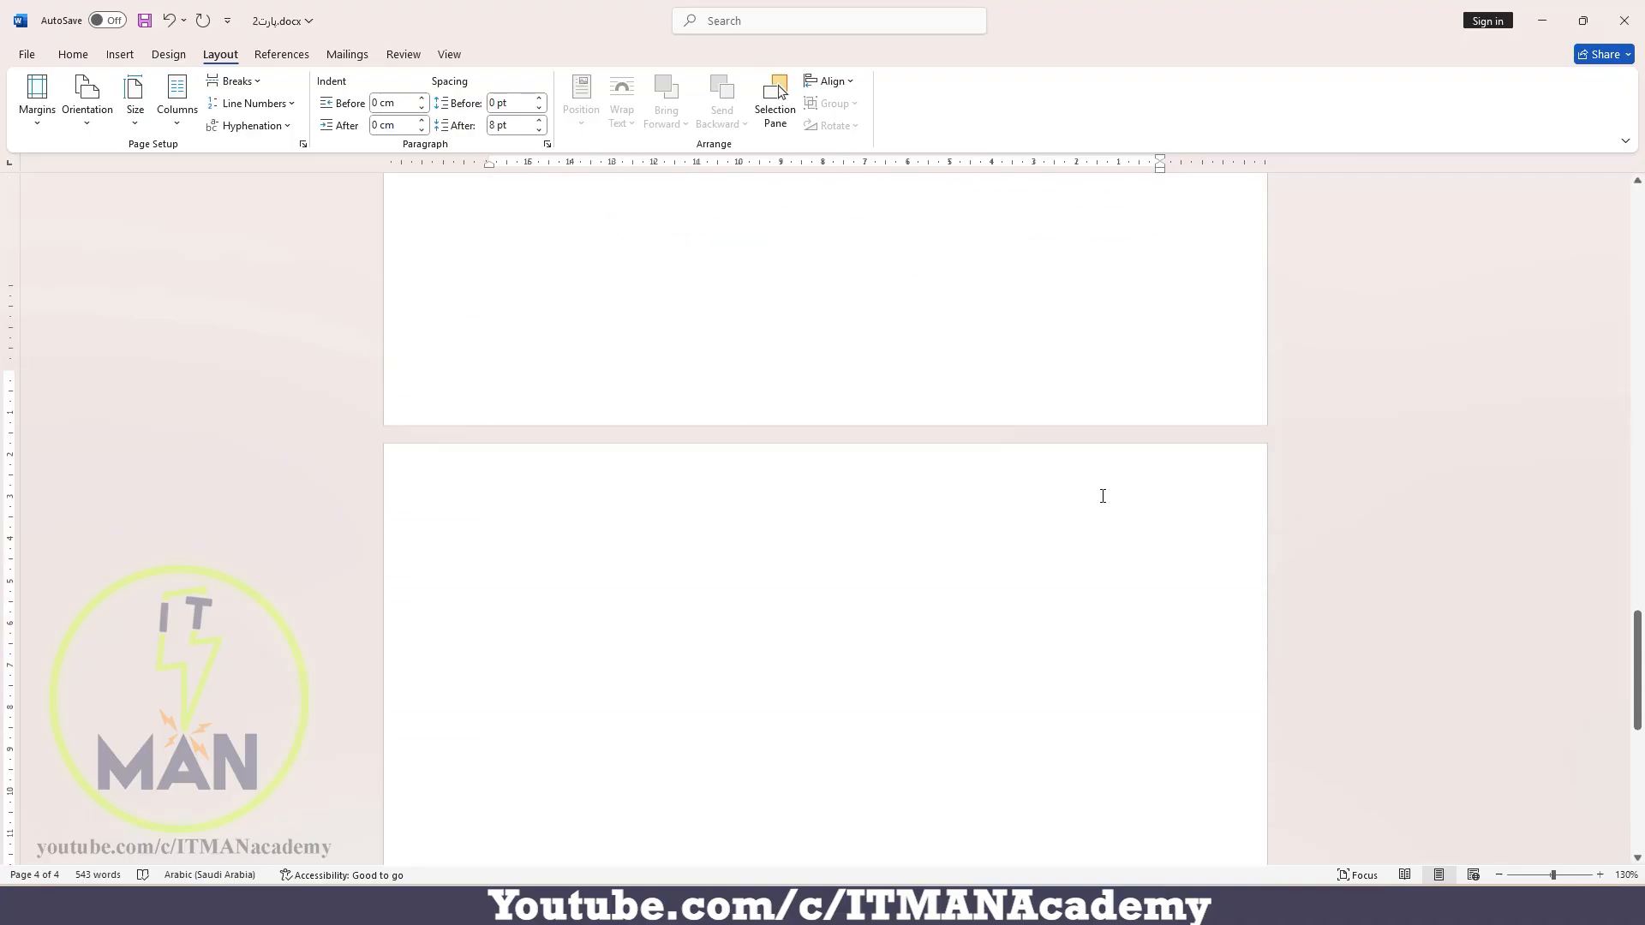
# Check the section label in the last page's header and review the page numbers through the whole document
pyautogui.doubleClick(933, 323)
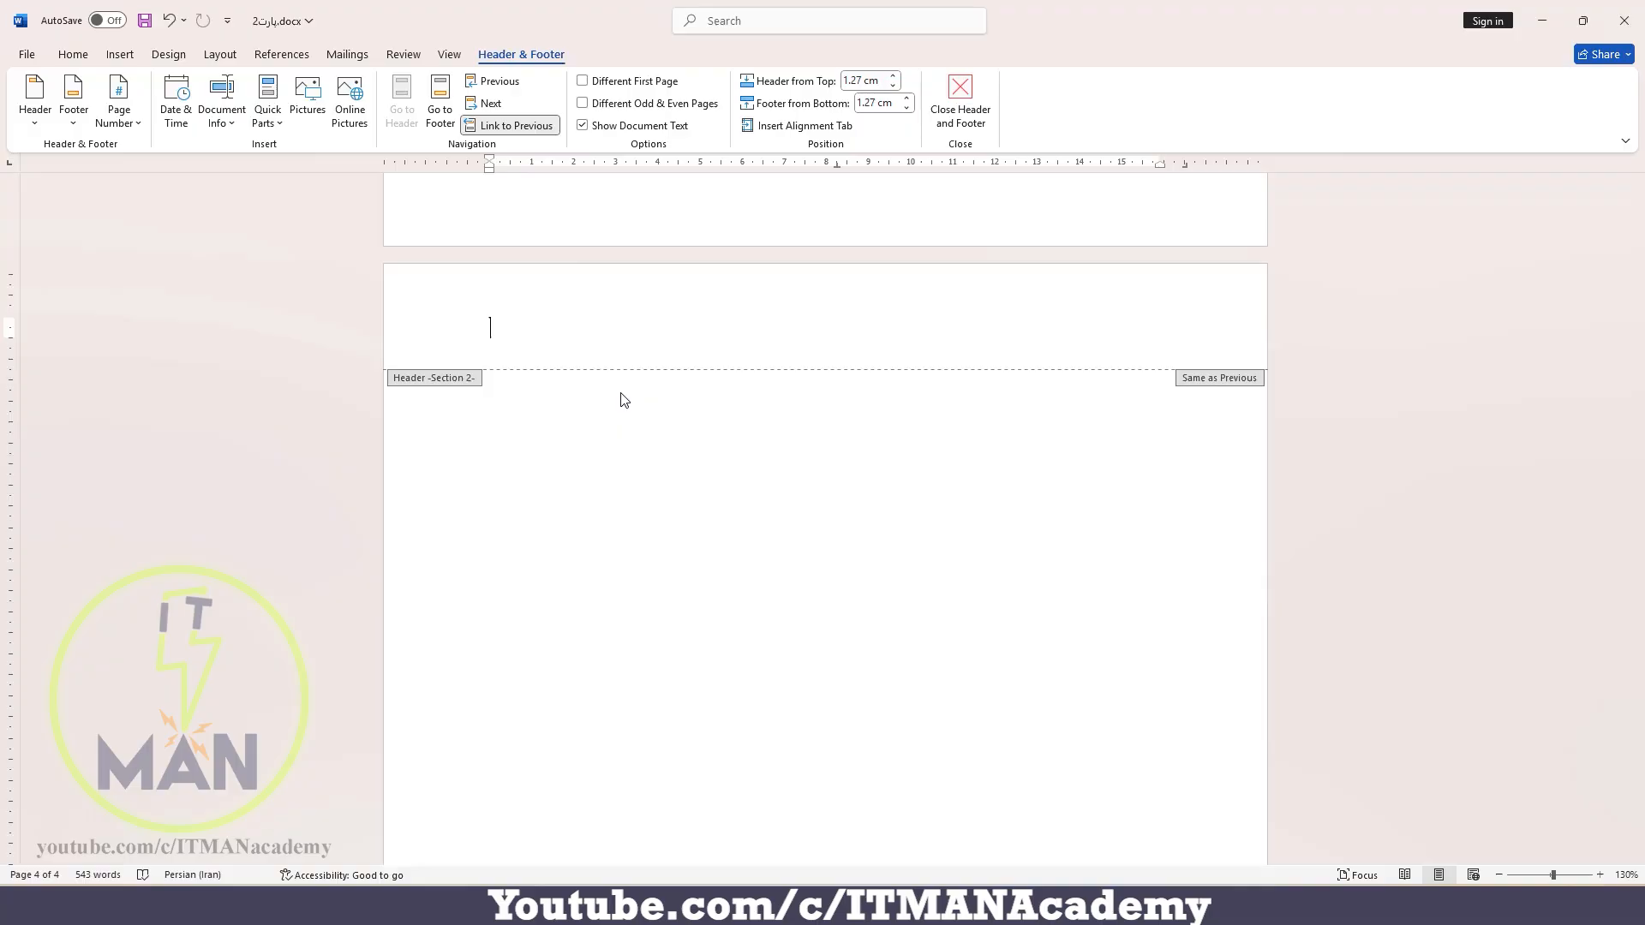
pyautogui.doubleClick(1057, 455)
pyautogui.scroll(5, 1052, 455)
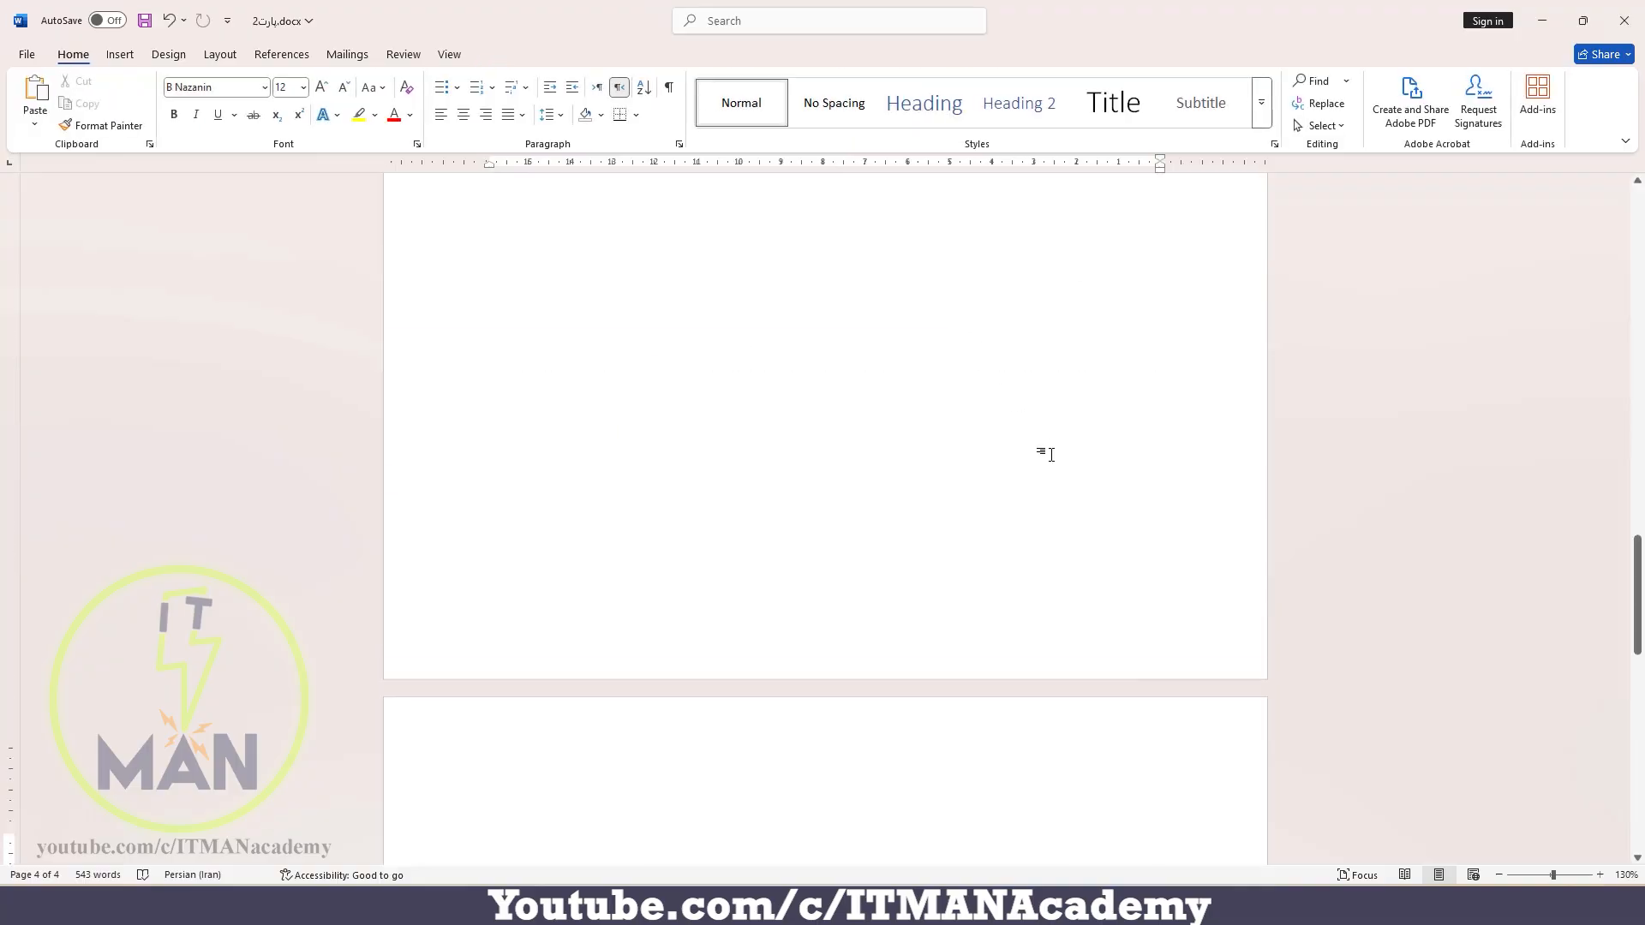
pyautogui.scroll(15, 1051, 455)
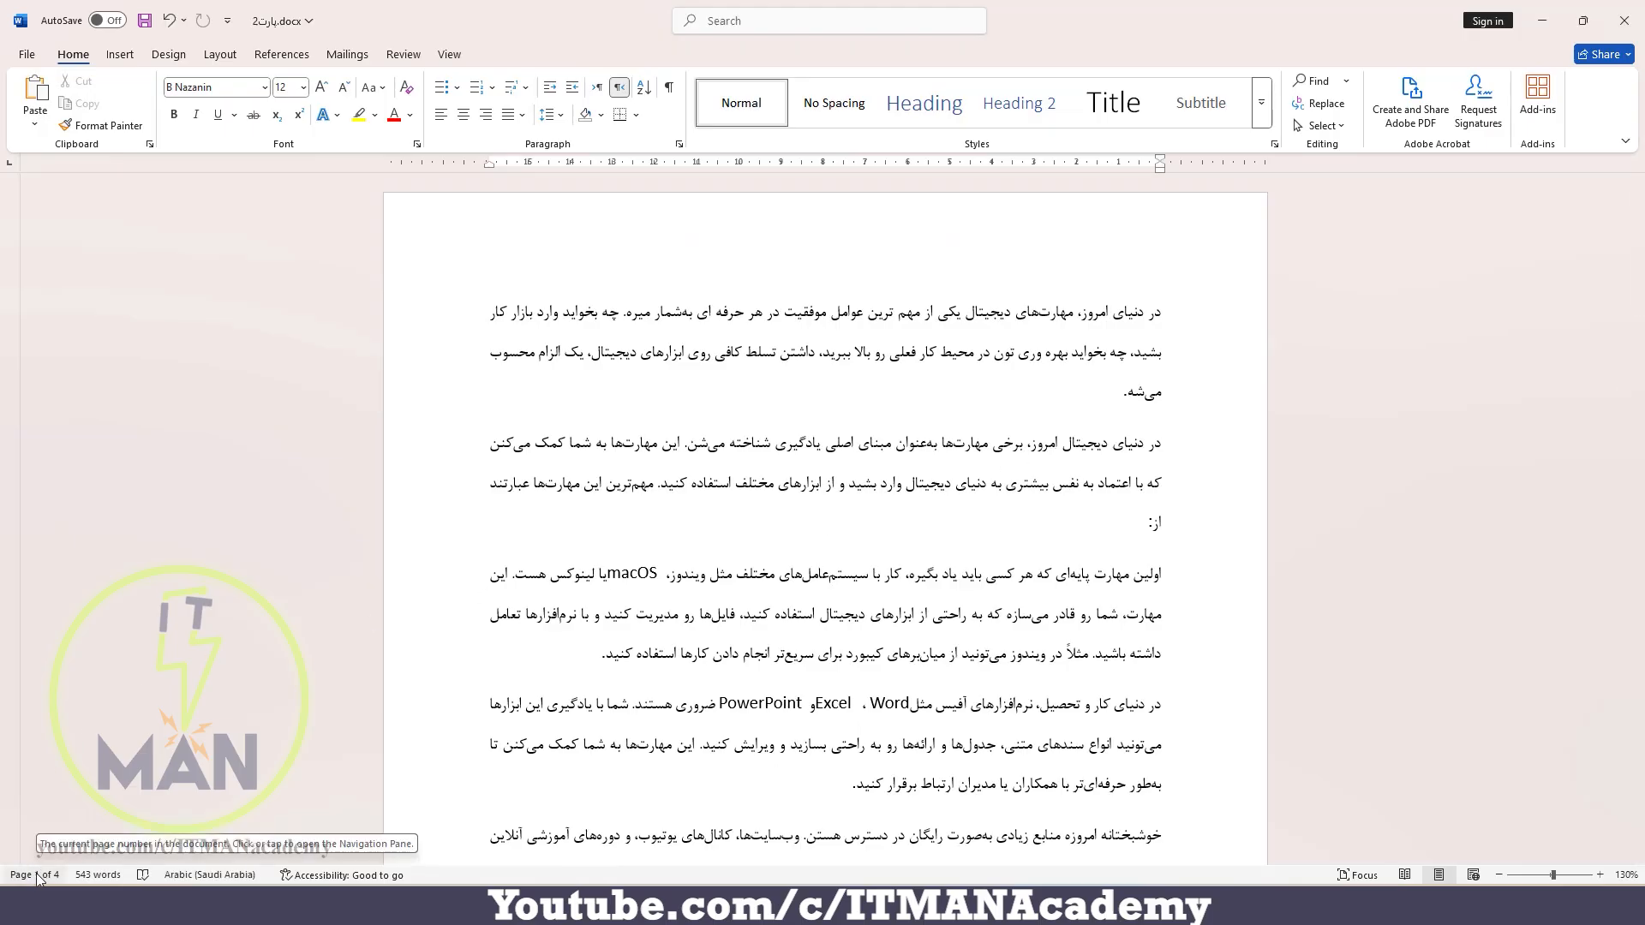
pyautogui.scroll(-10, 601, 626)
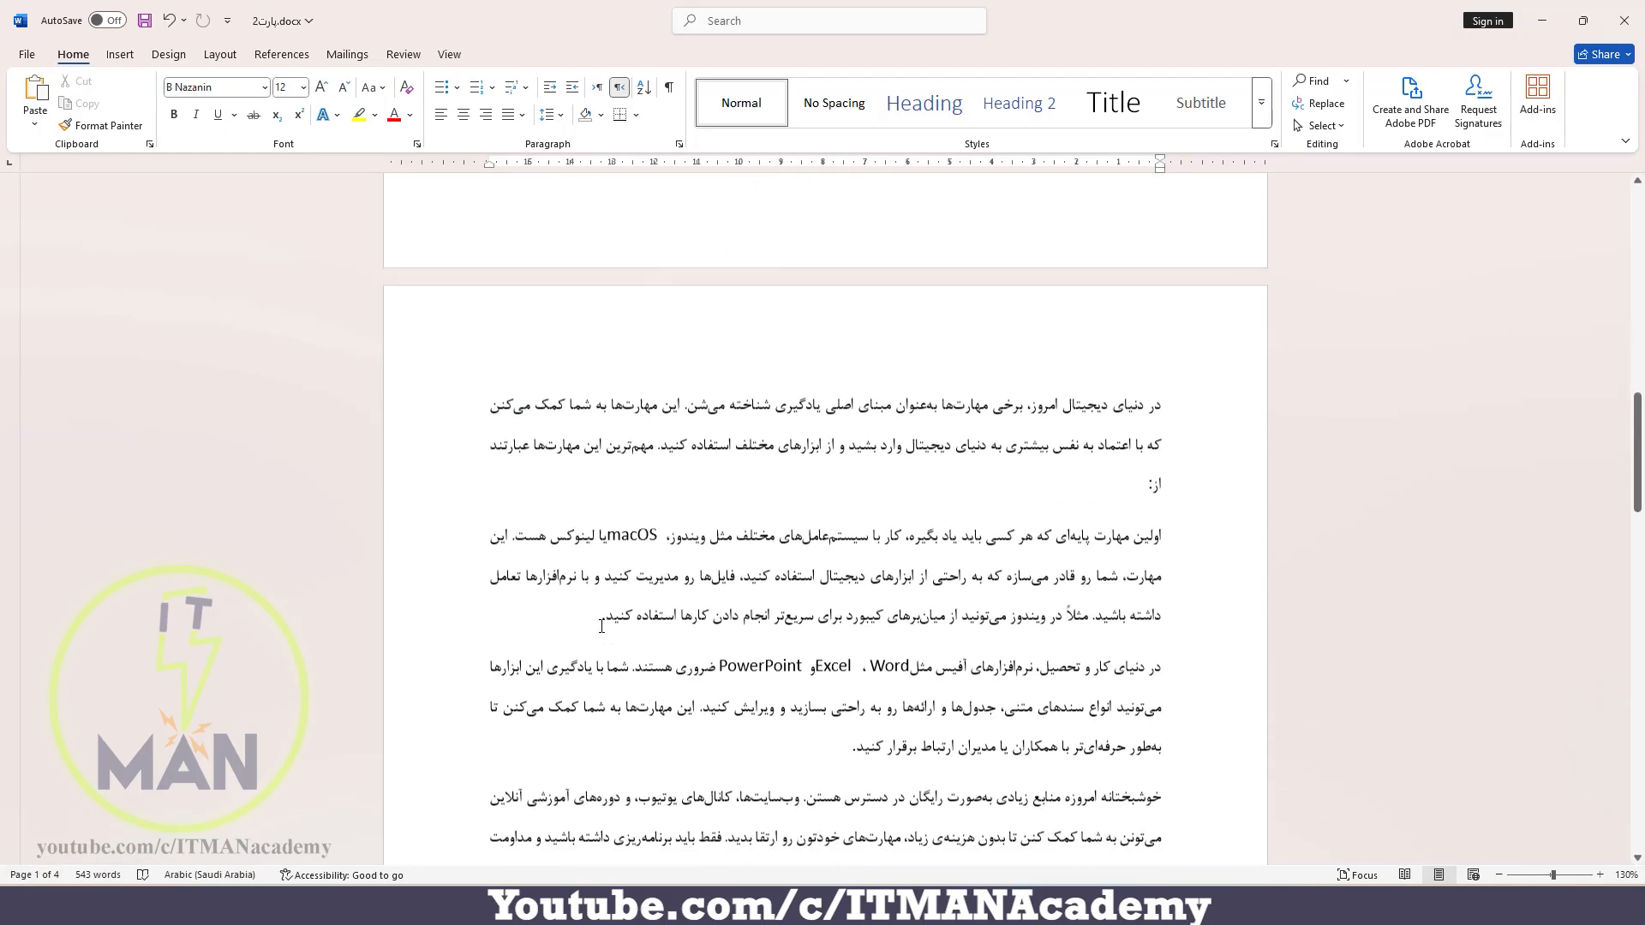
pyautogui.scroll(-5, 517, 669)
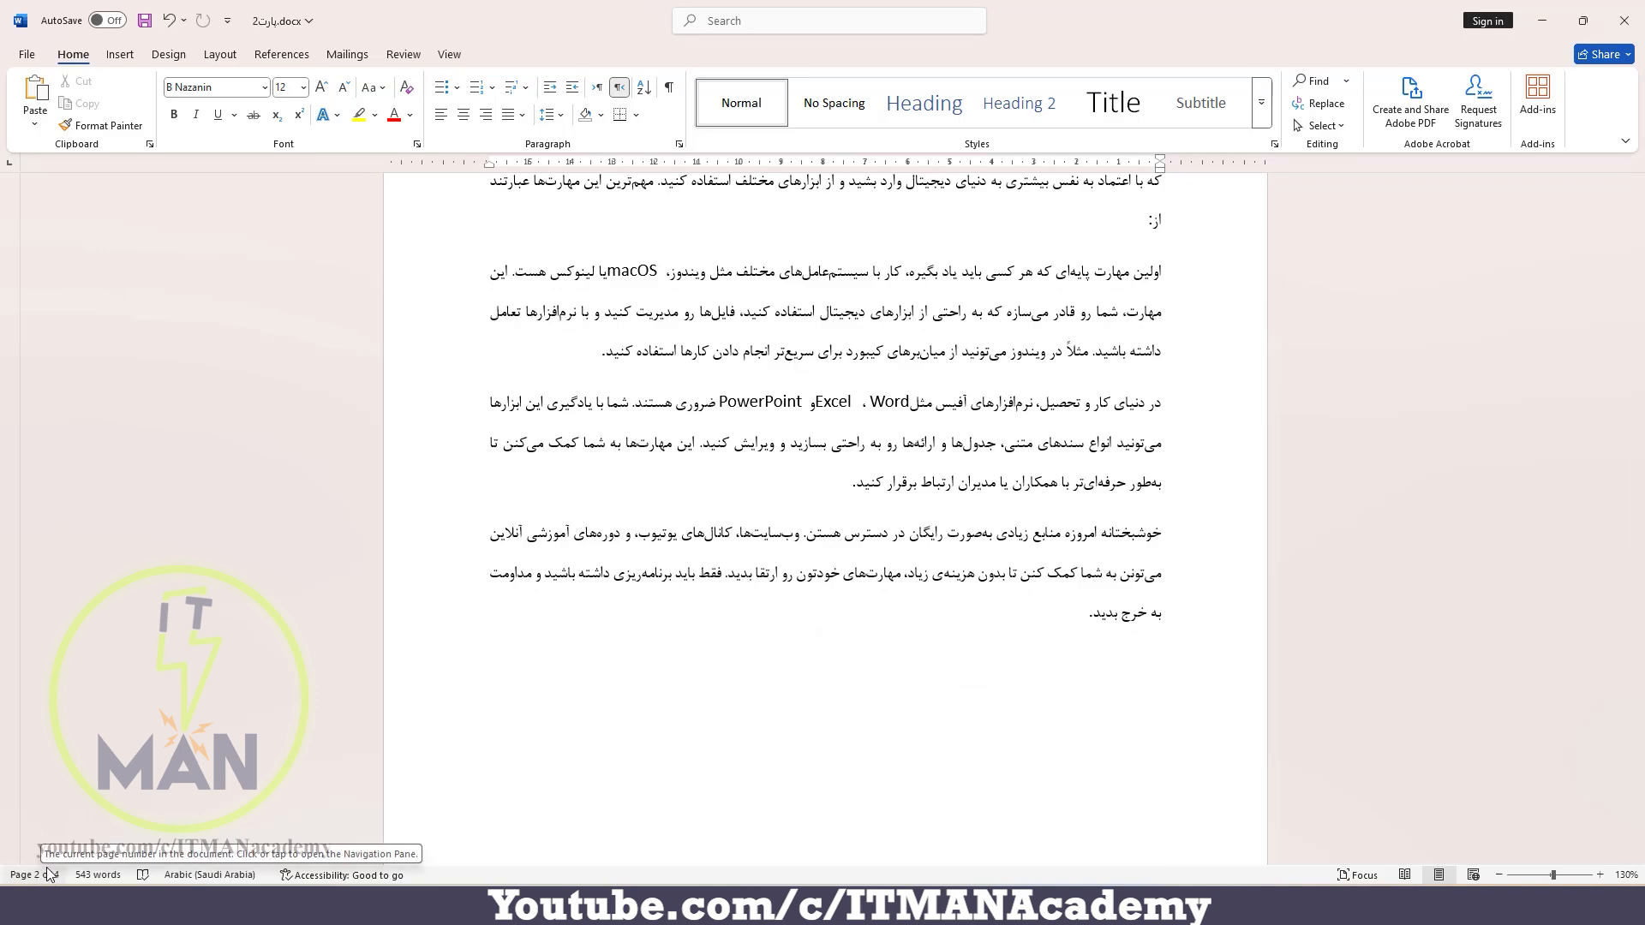
pyautogui.scroll(-10, 709, 540)
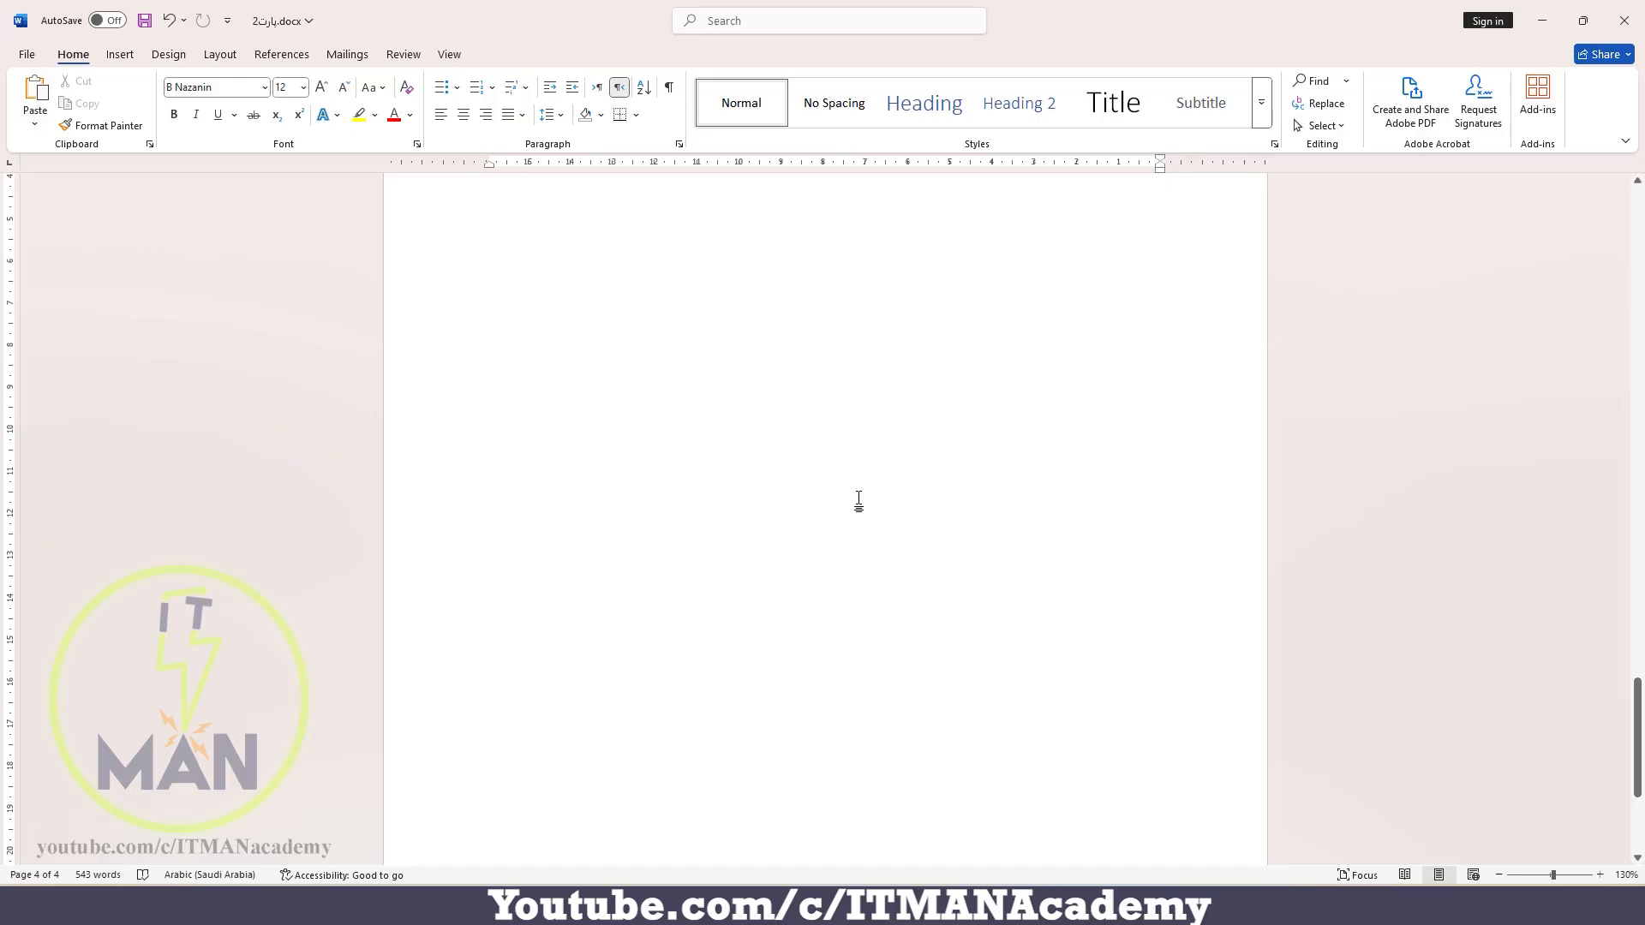
# Examine all the document's pages in the print preview and return to the document
pyautogui.hotkey('ctrl', 'p')
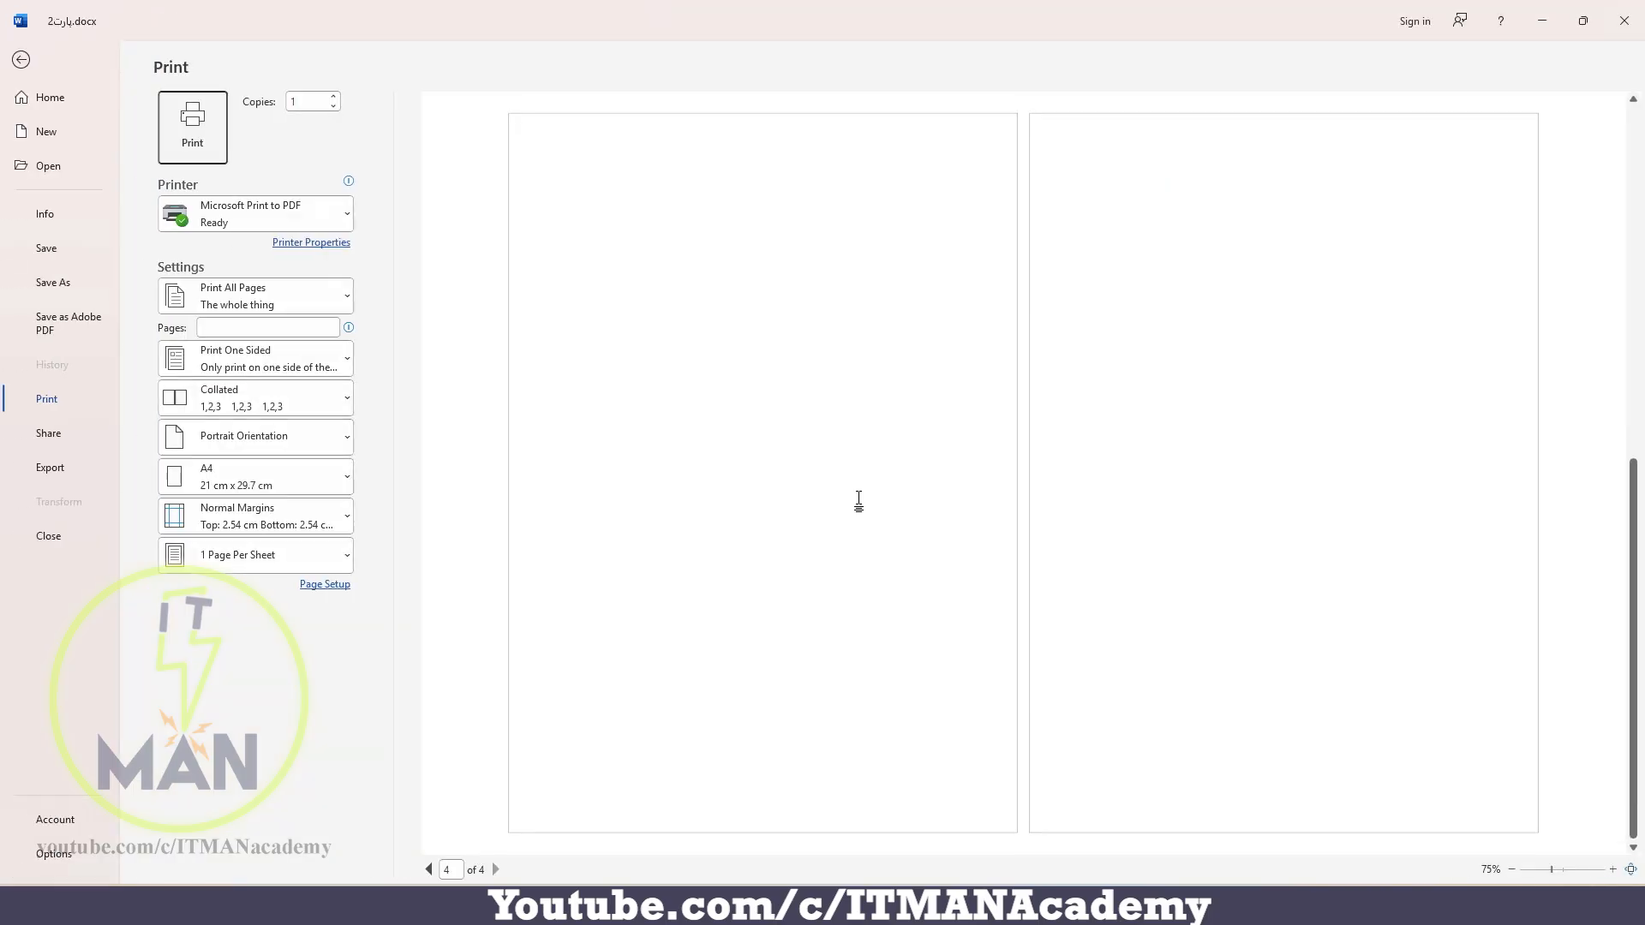
pyautogui.scroll(3, 858, 501)
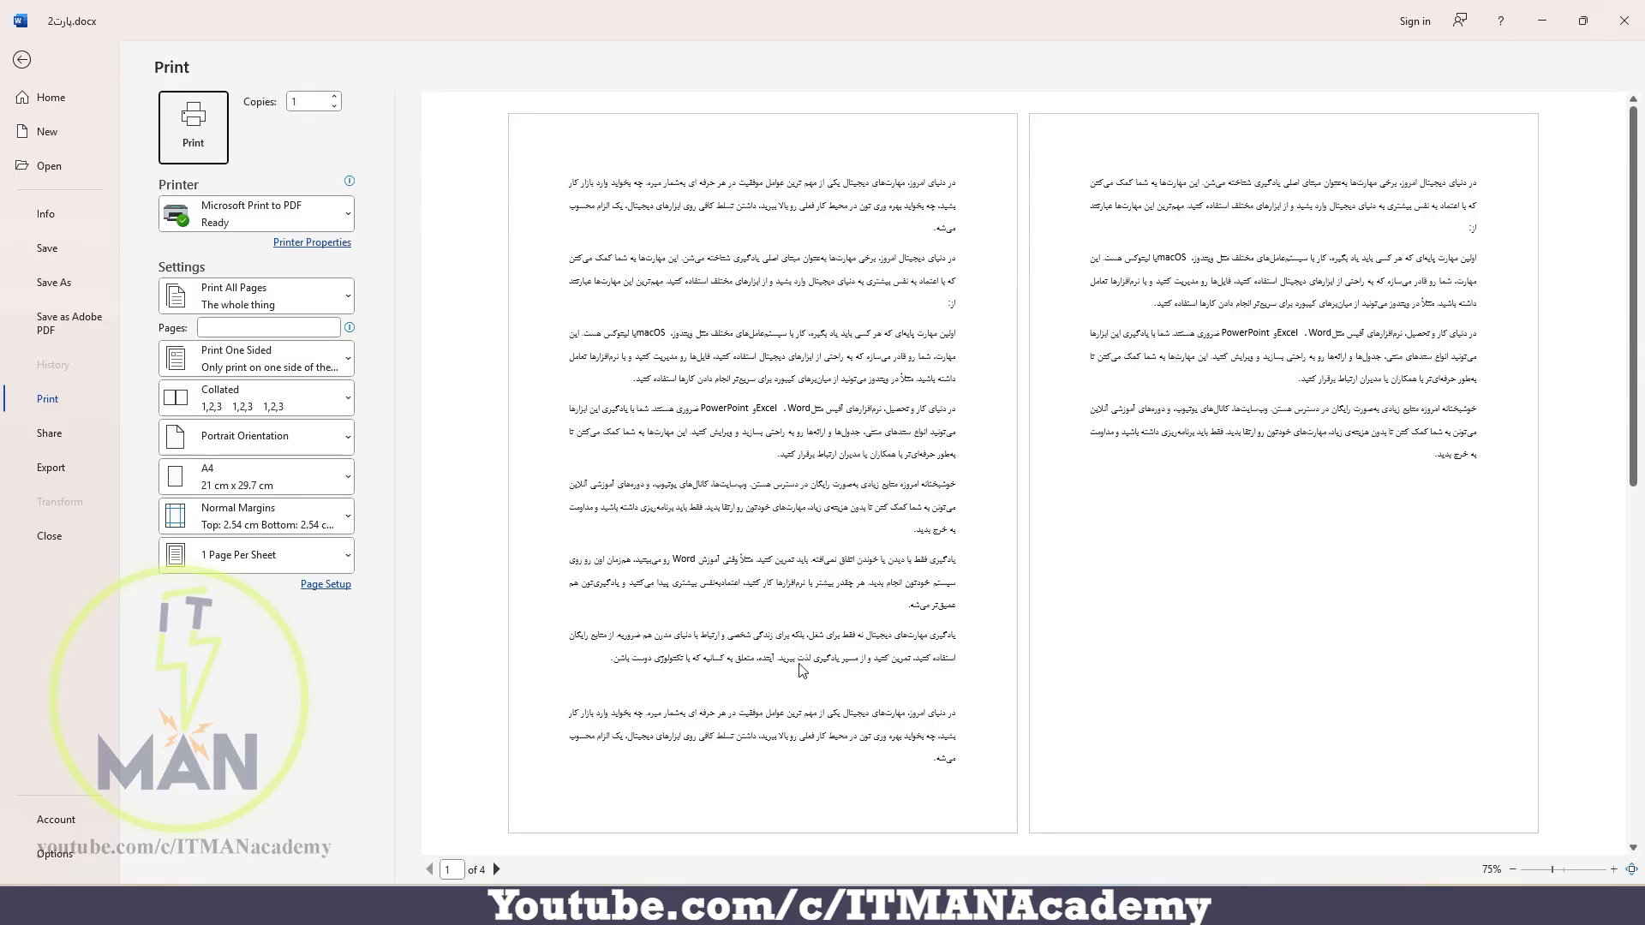
pyautogui.scroll(-3, 1154, 468)
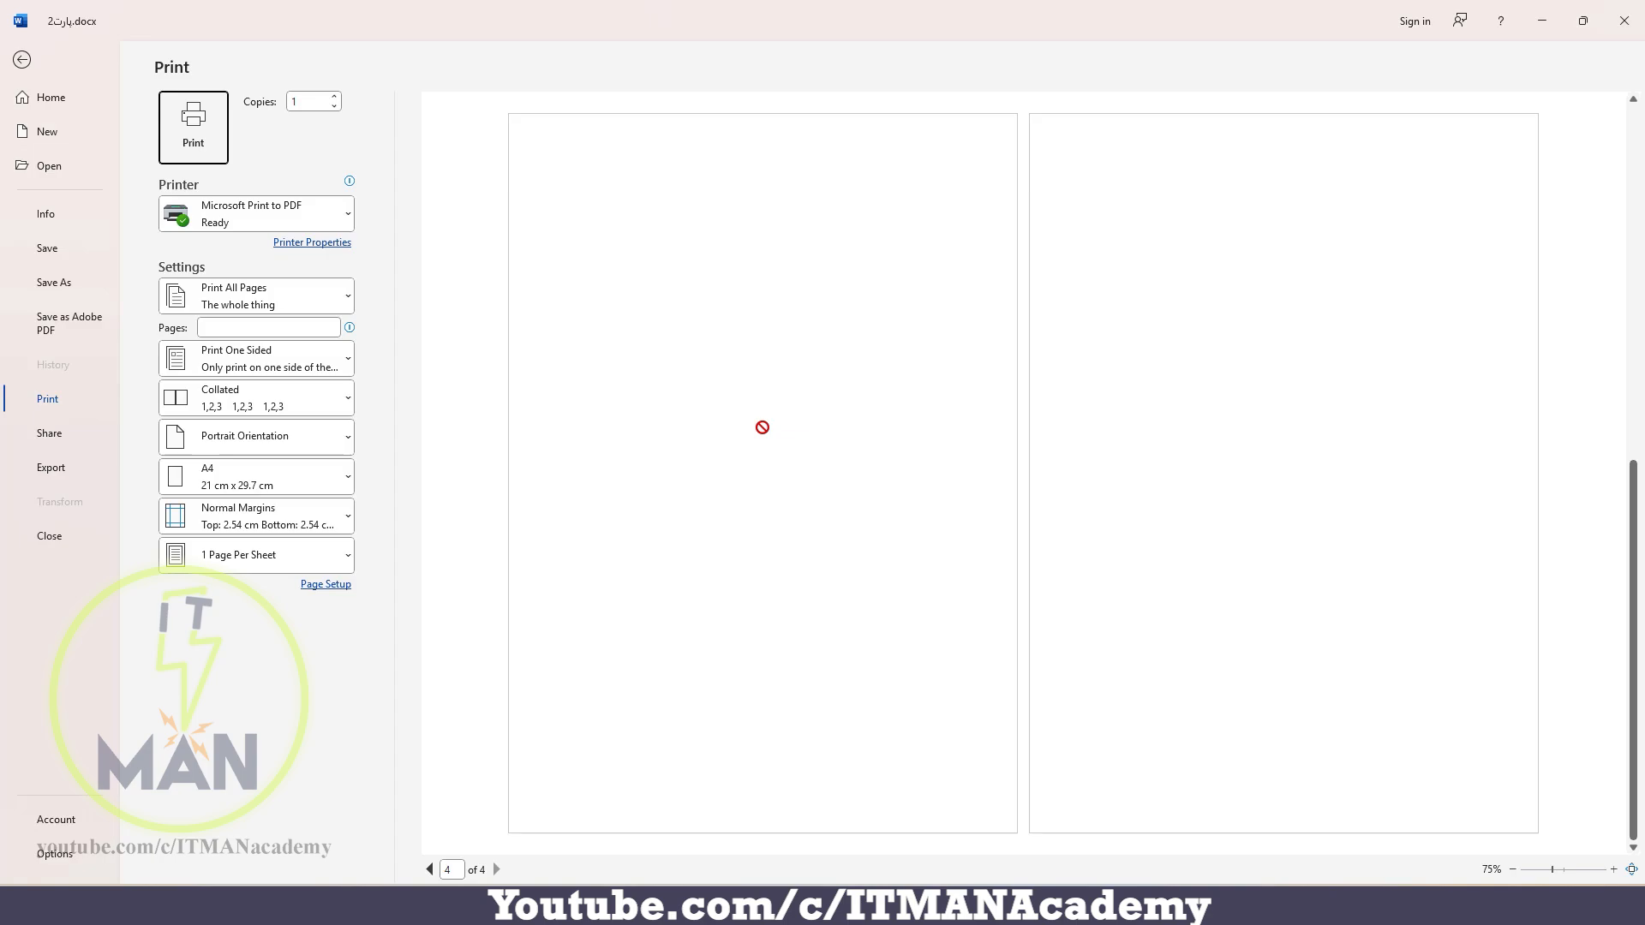
pyautogui.press('Escape')
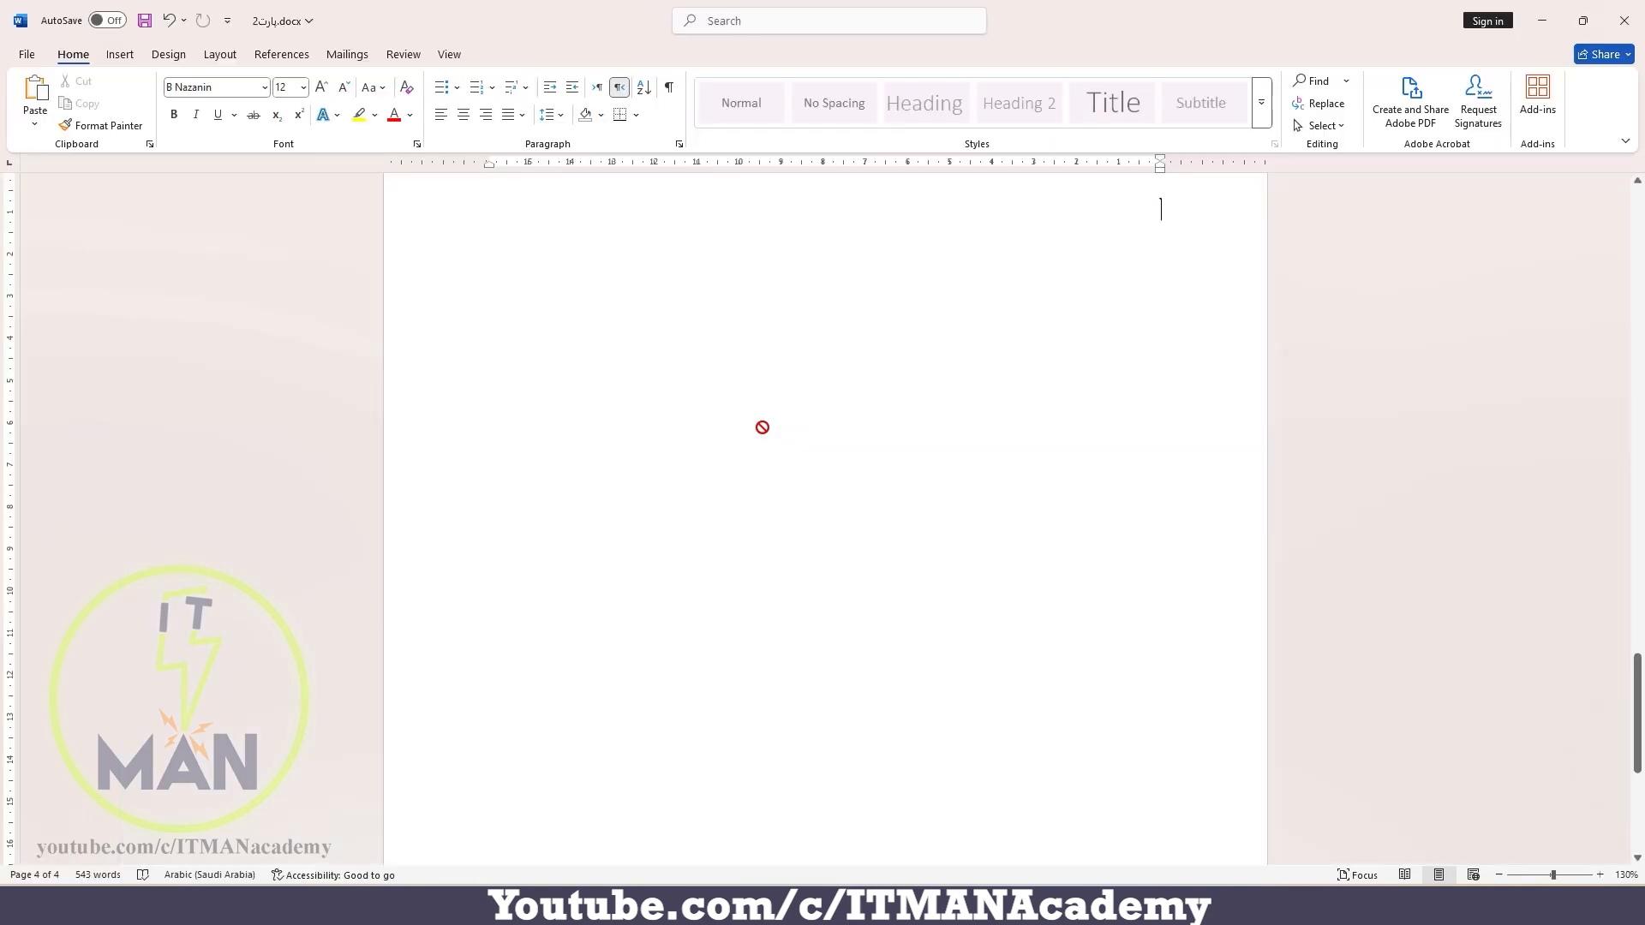
# Review the Odd Page section break option and return to the end of the last paragraph on the second page
pyautogui.scroll(5, 763, 427)
pyautogui.scroll(3, 764, 427)
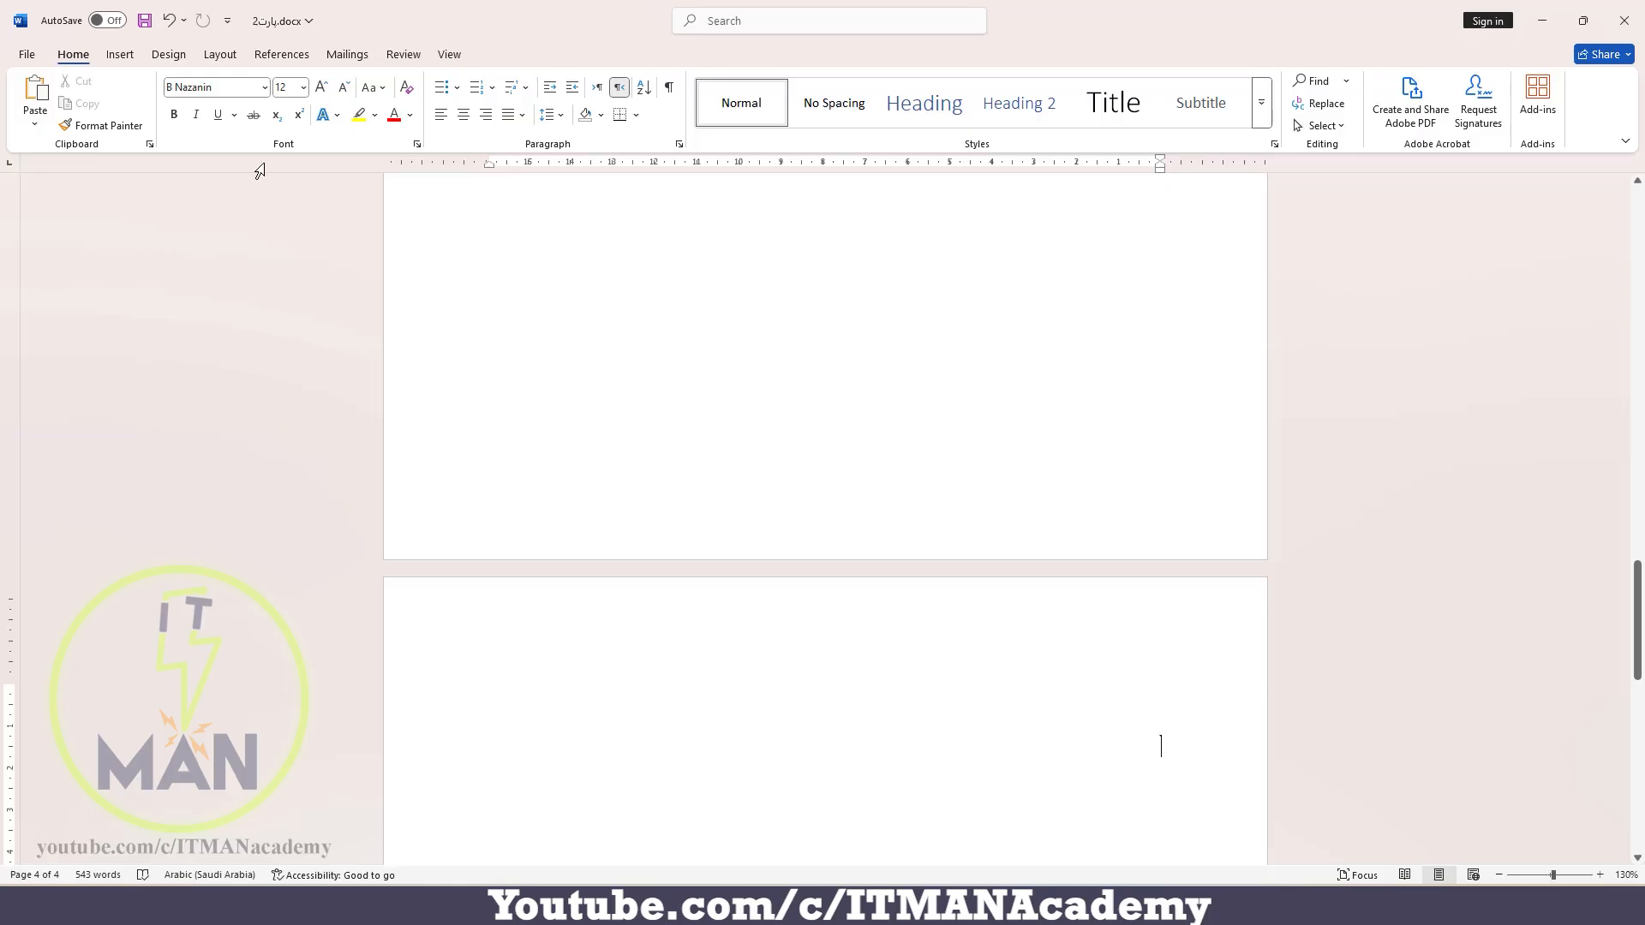
pyautogui.click(220, 54)
pyautogui.click(230, 80)
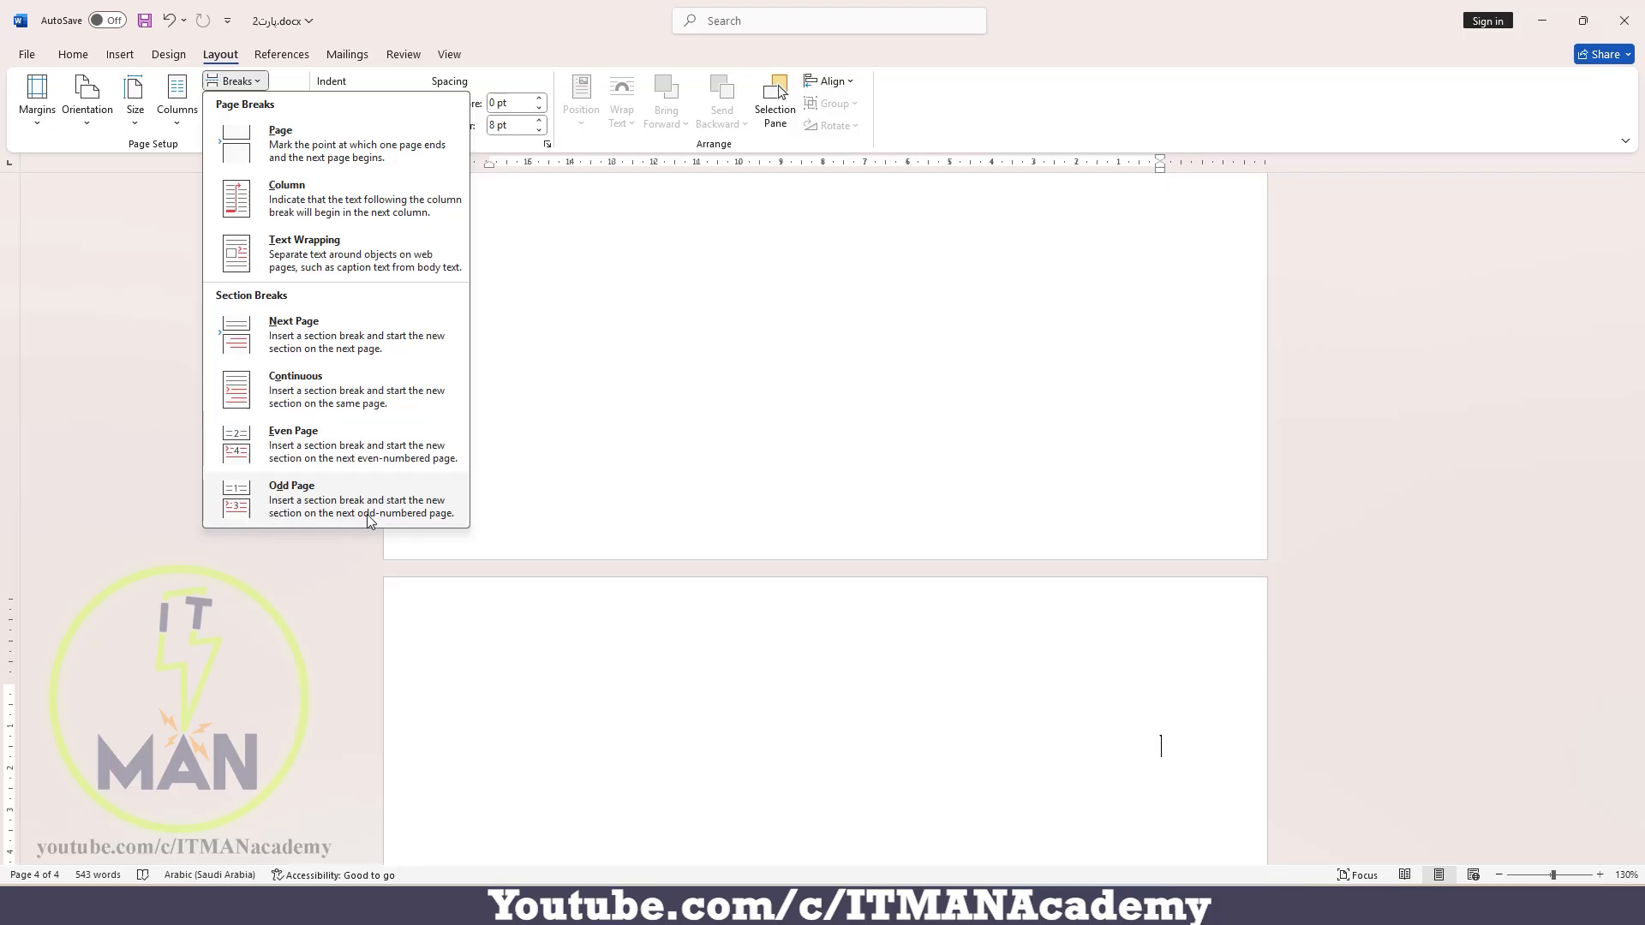
pyautogui.scroll(10, 818, 437)
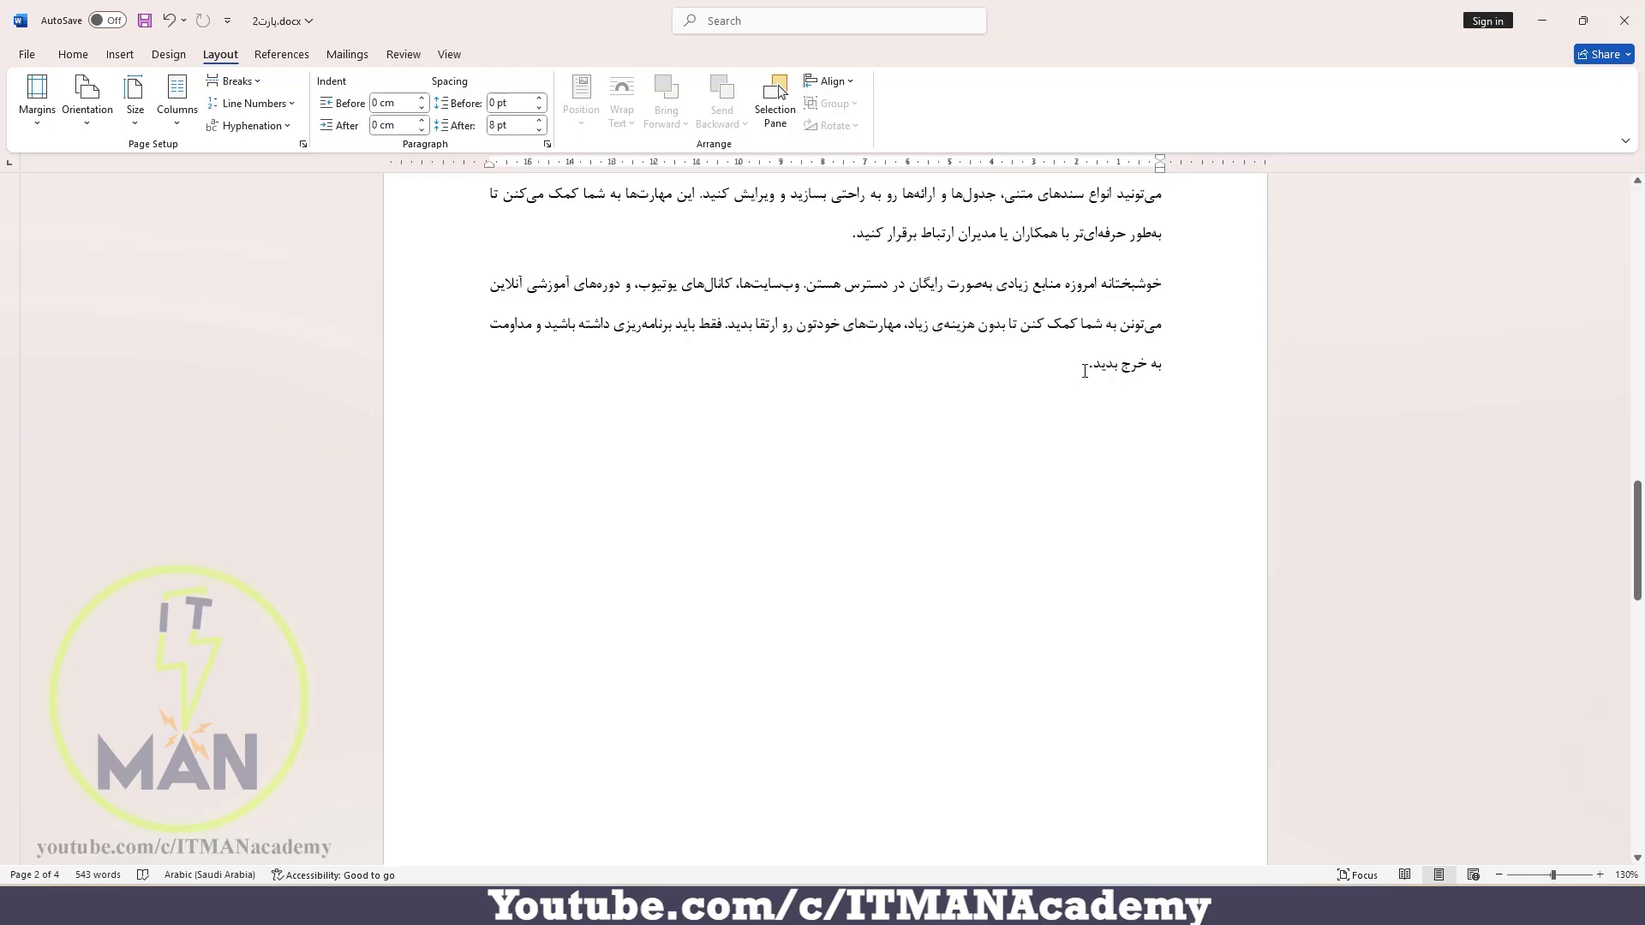
pyautogui.click(1084, 371)
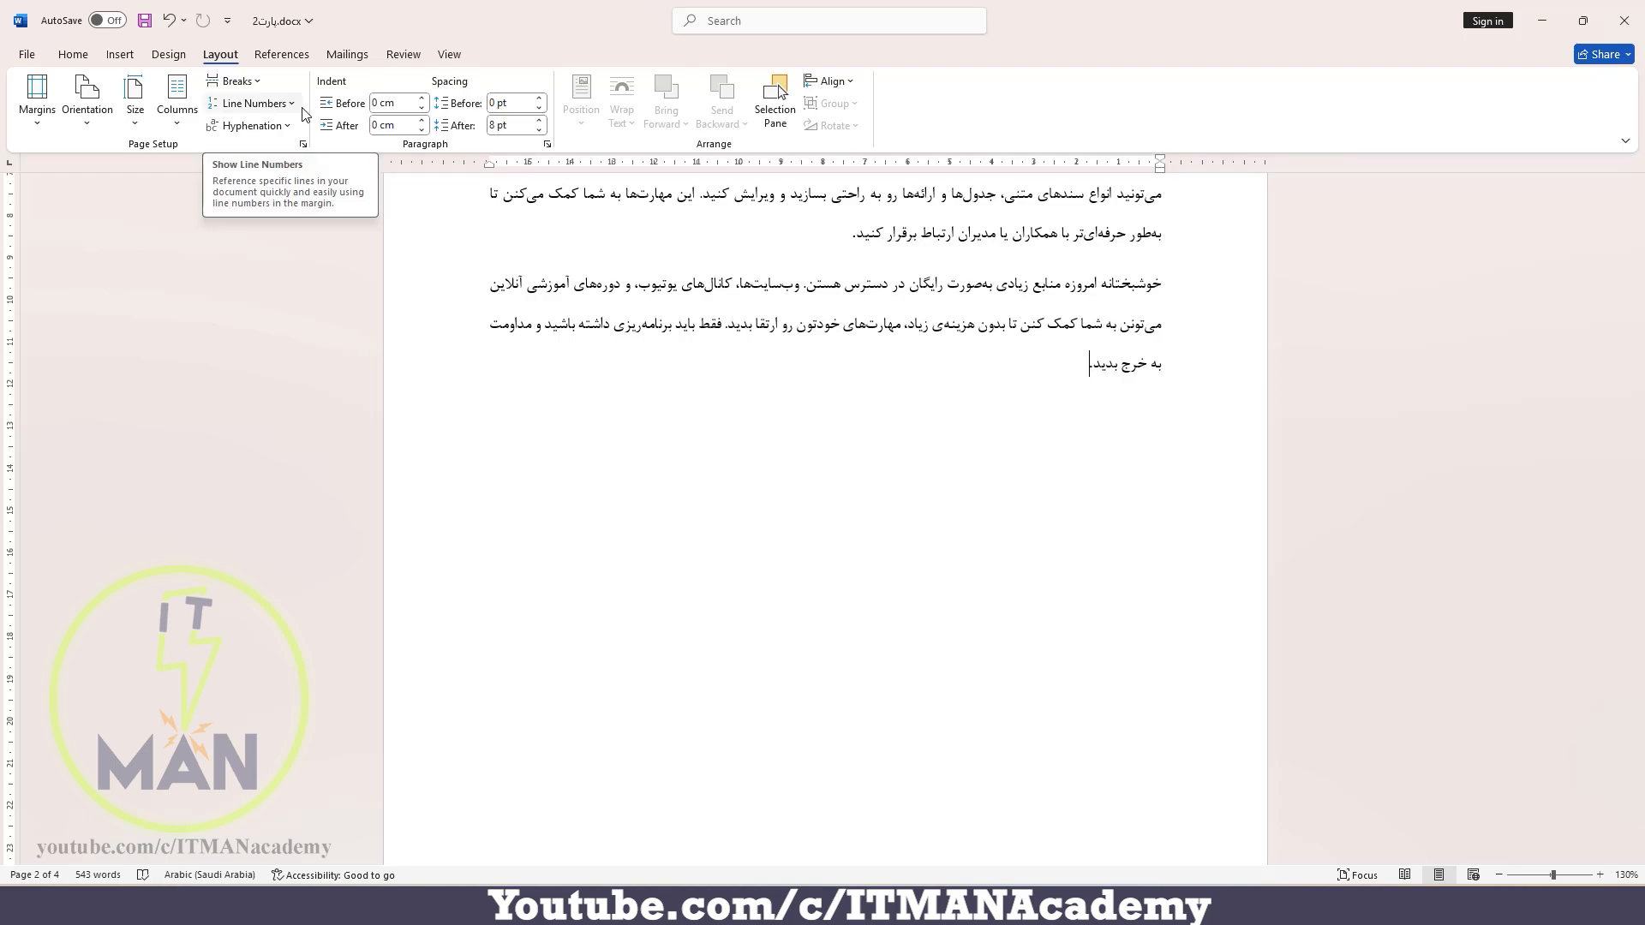
# Switch to the پارت3.docx document and place the cursor at the start of its first paragraph
pyautogui.moveTo(1084, 908)
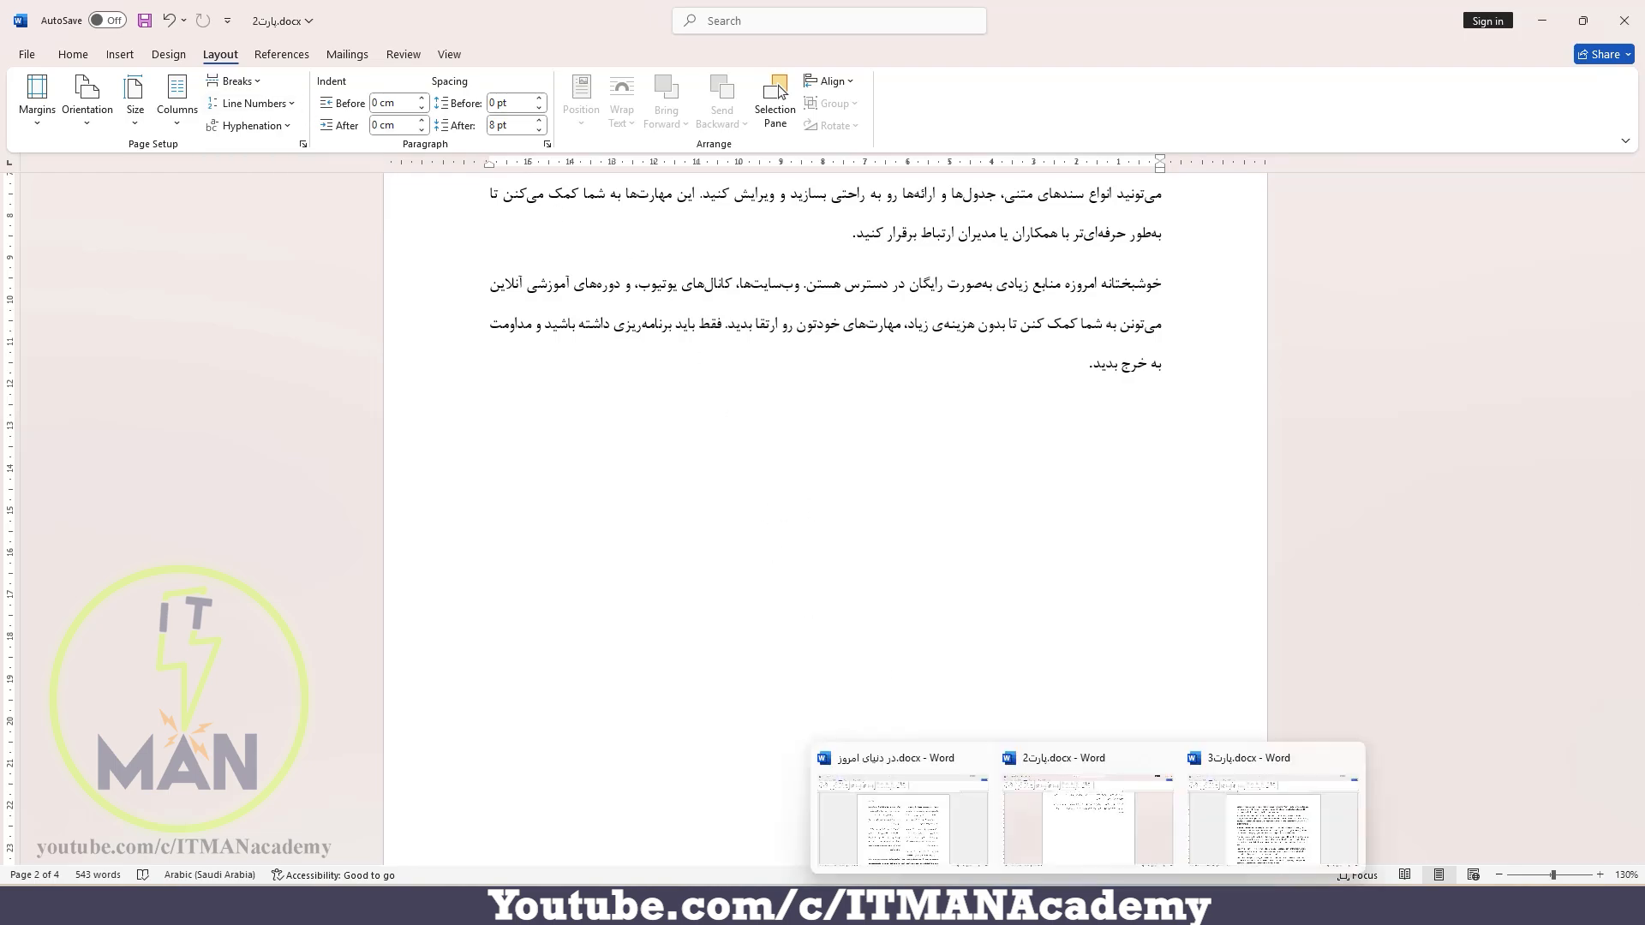
pyautogui.click(1298, 805)
pyautogui.click(457, 315)
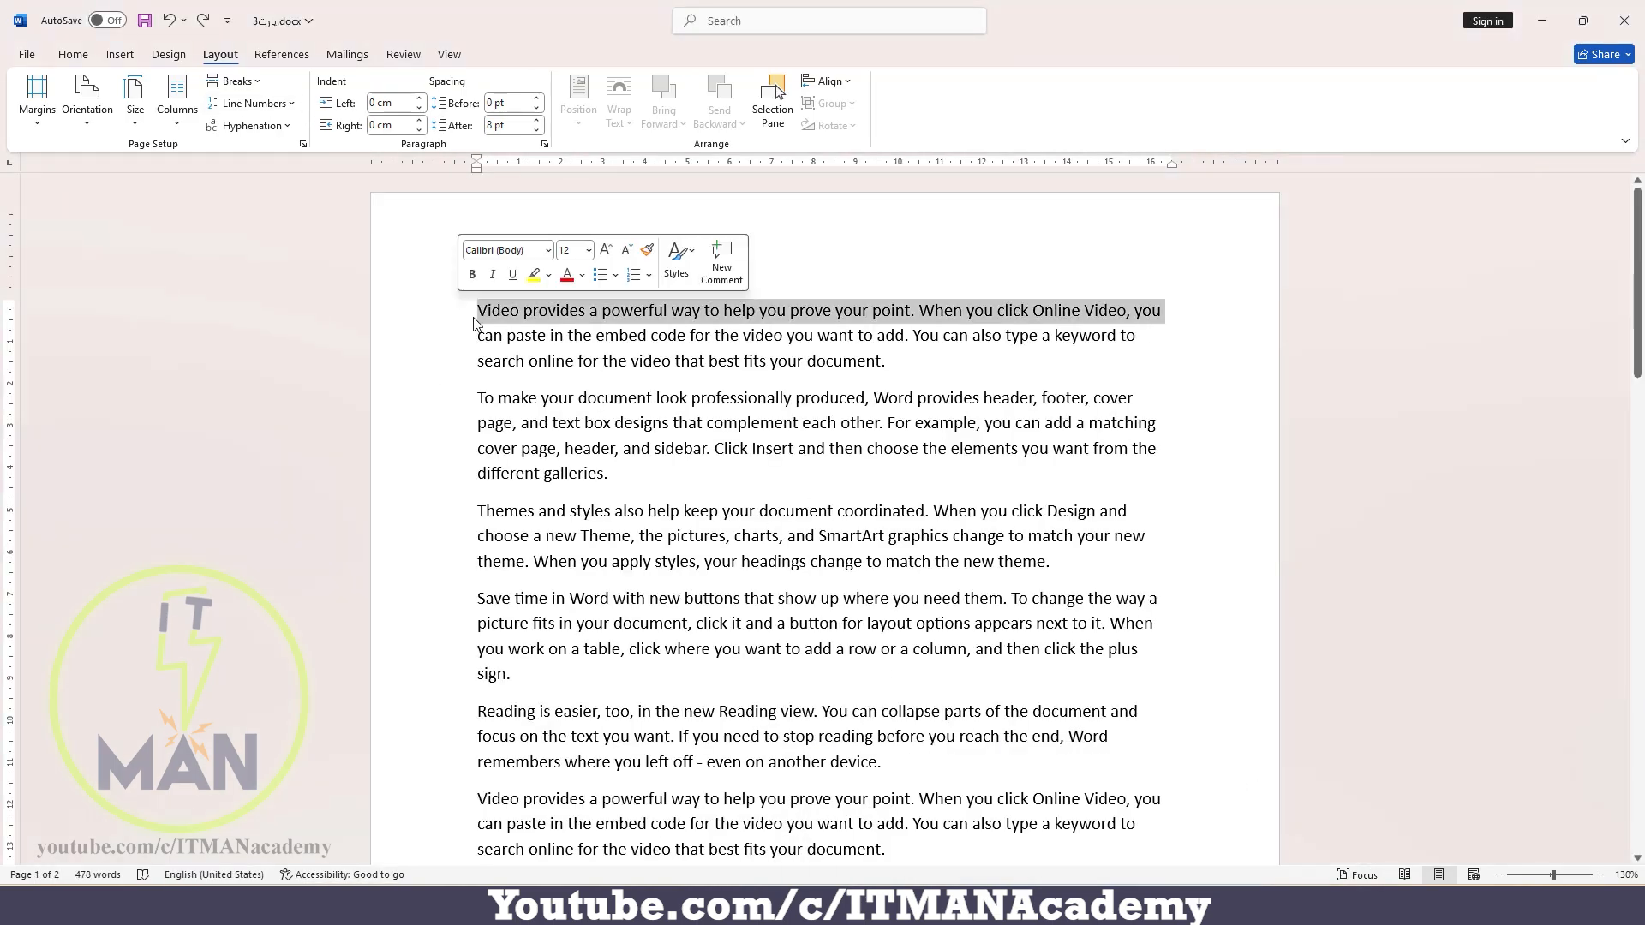
pyautogui.click(478, 324)
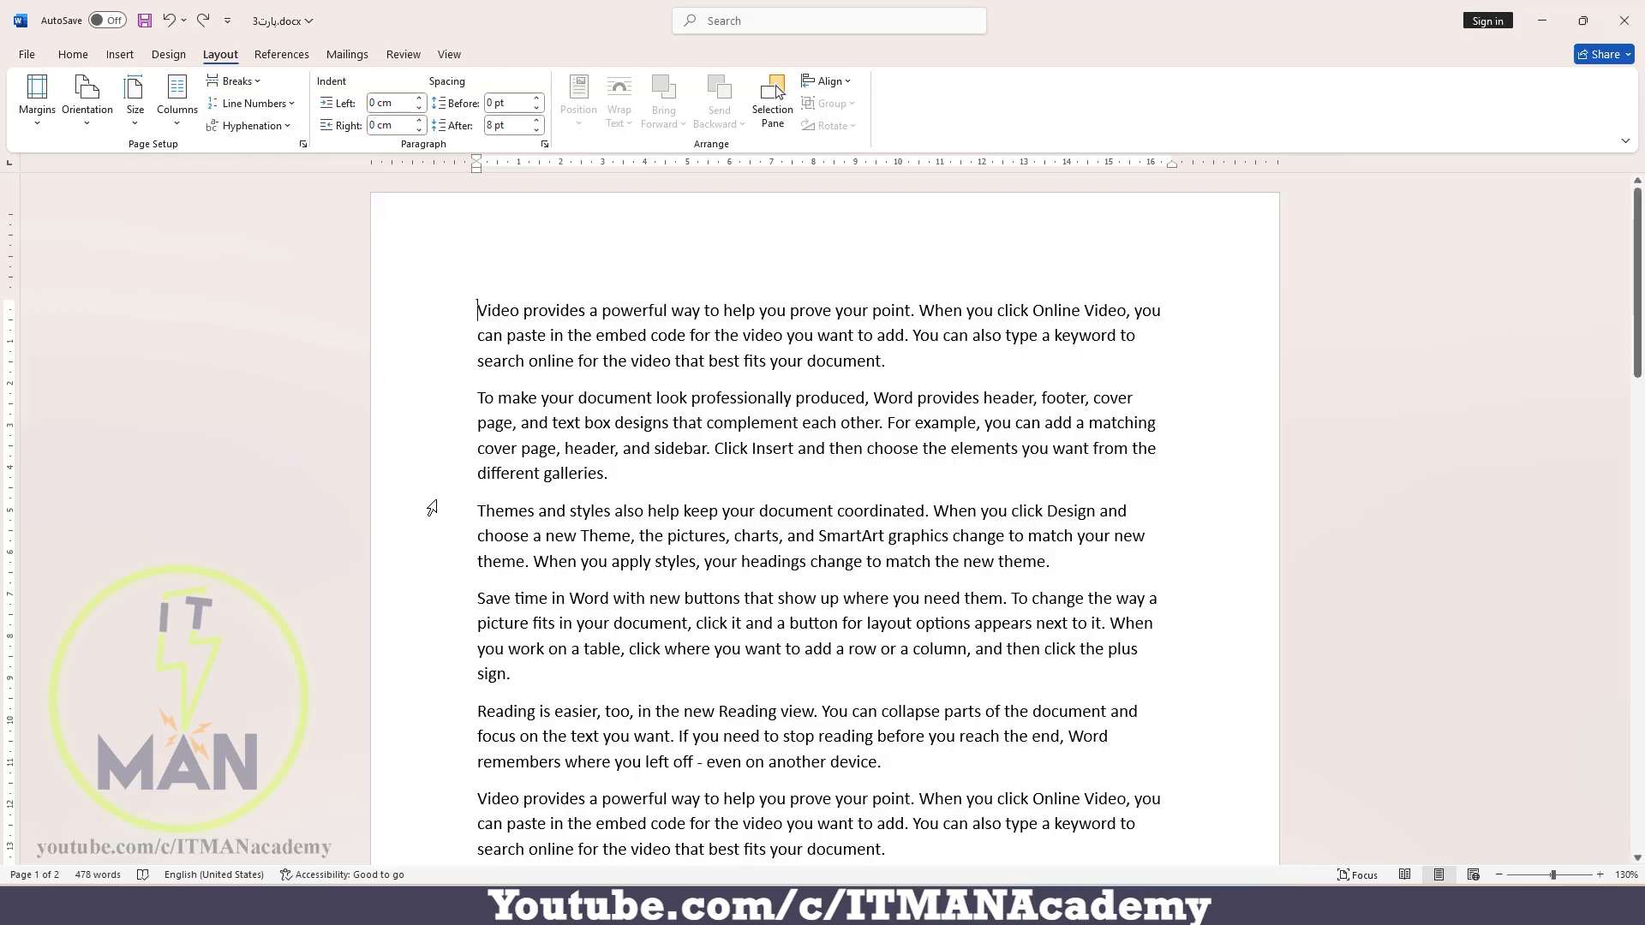
# Apply continuous line numbering to the document and check the numbers across both pages
pyautogui.click(289, 105)
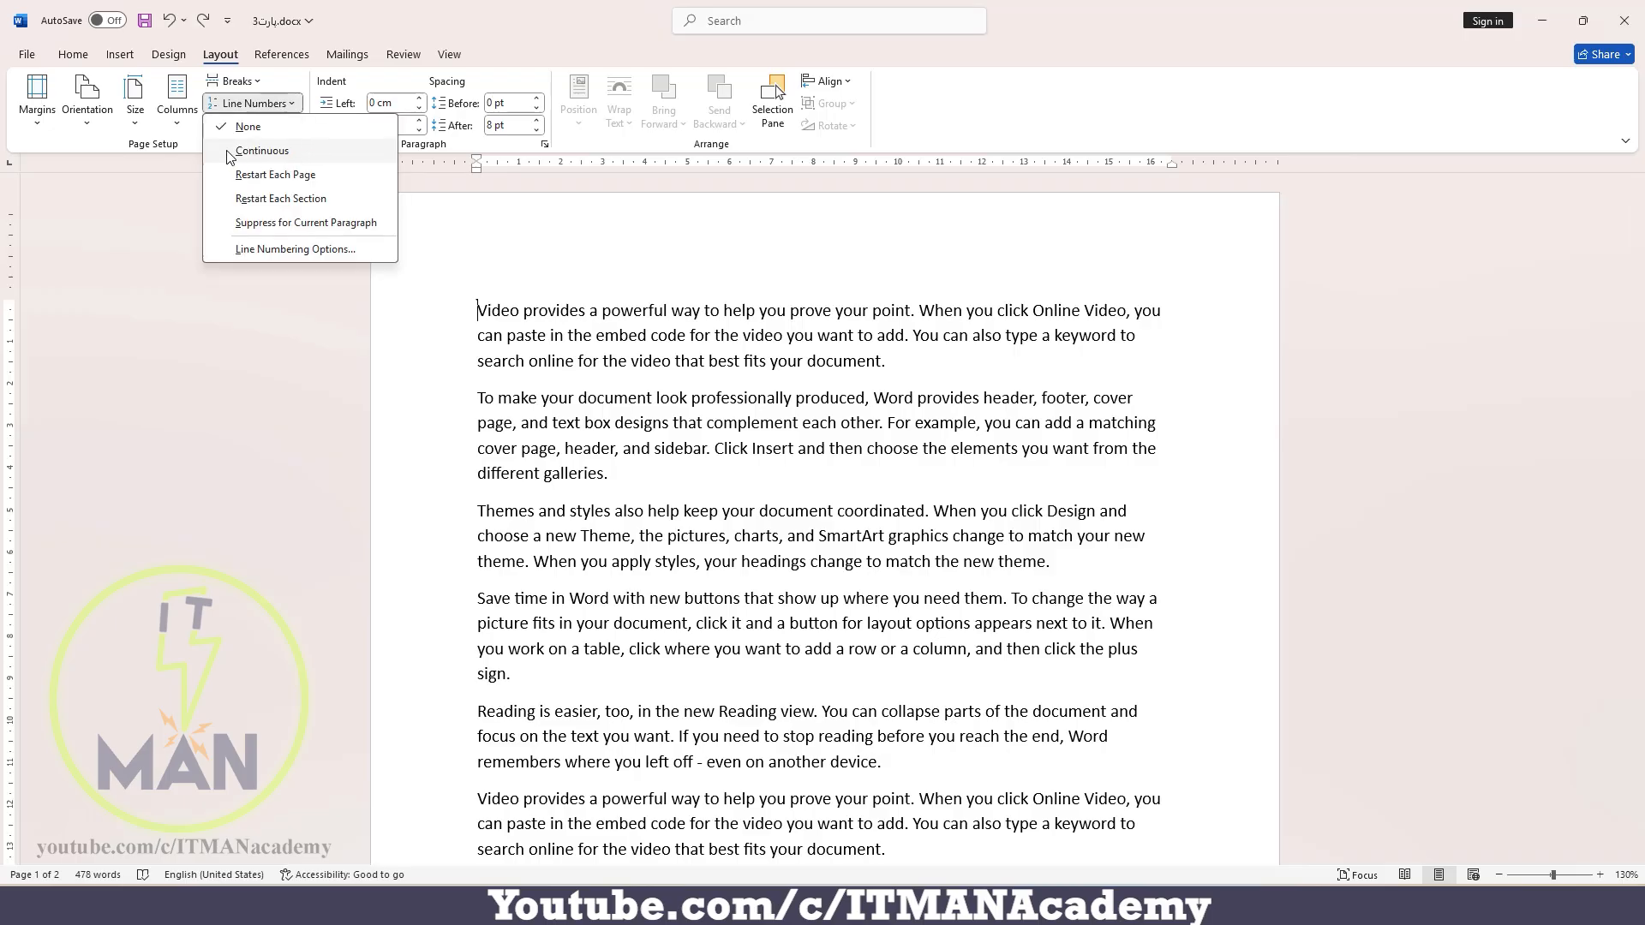
pyautogui.click(290, 151)
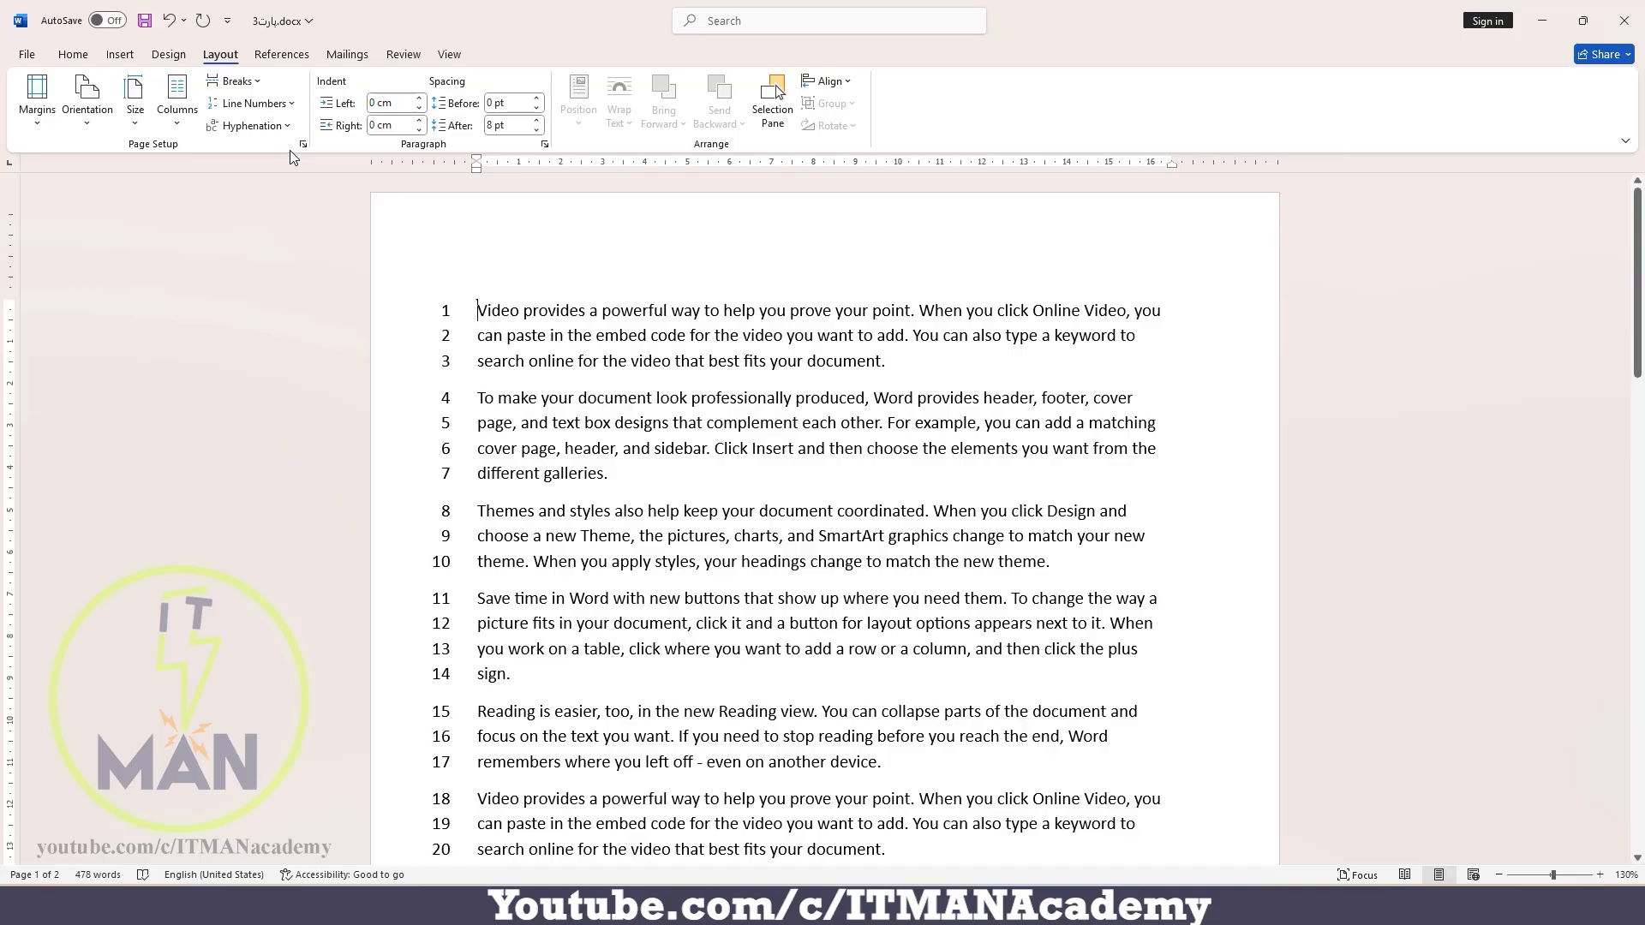
pyautogui.scroll(-5, 517, 326)
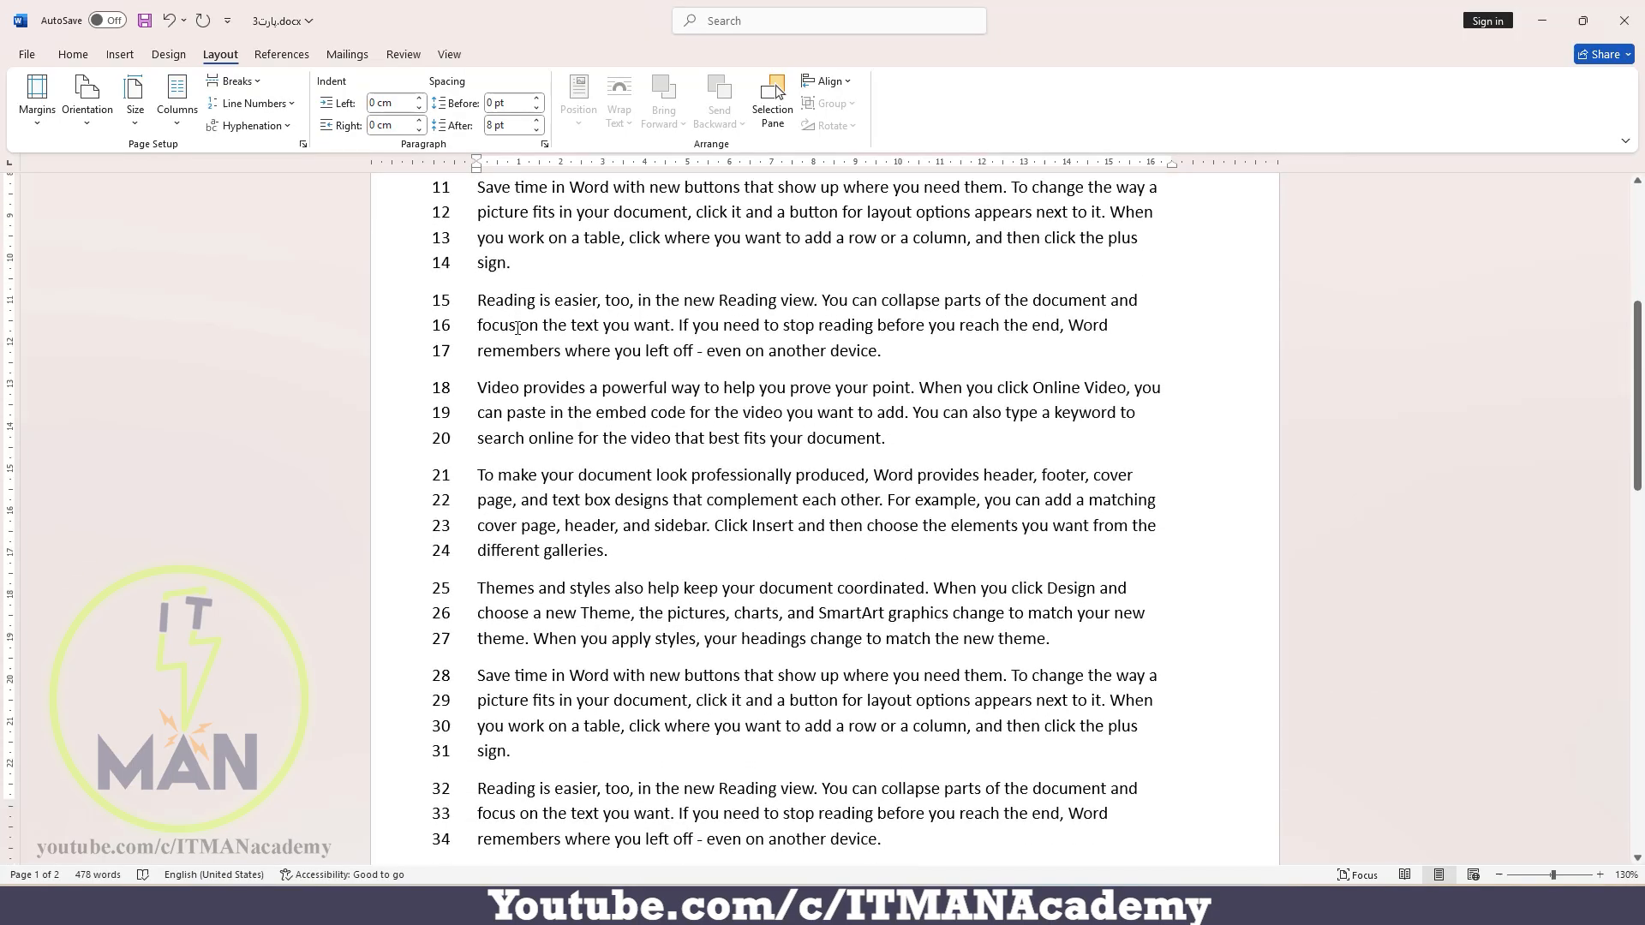
pyautogui.scroll(-8, 518, 328)
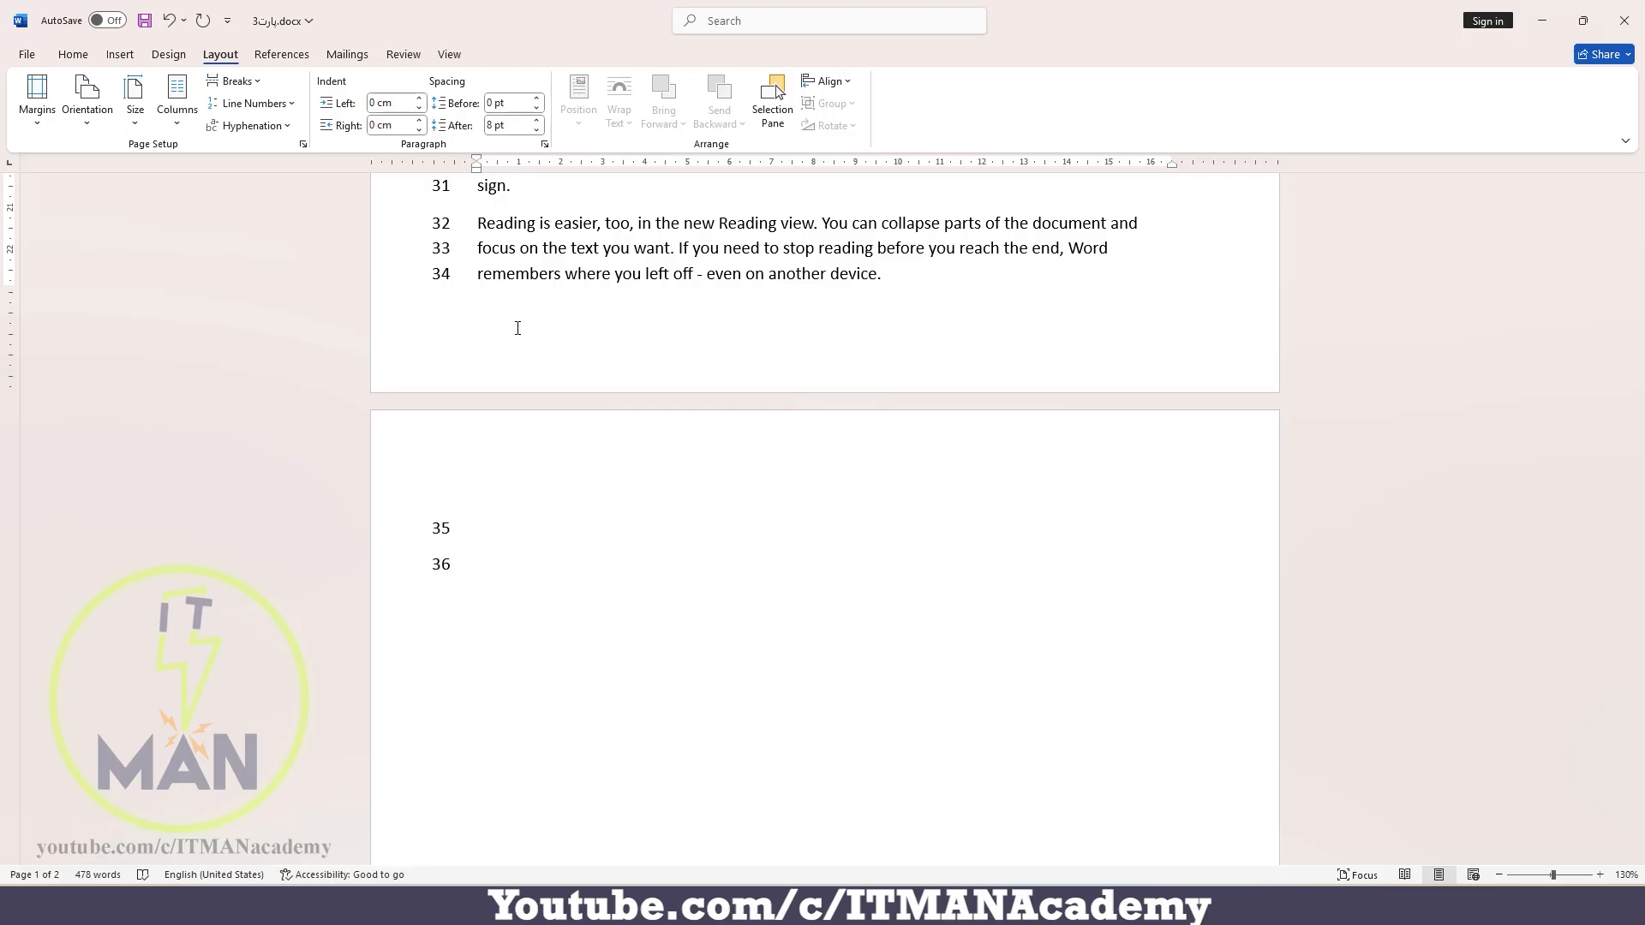
pyautogui.scroll(12, 517, 328)
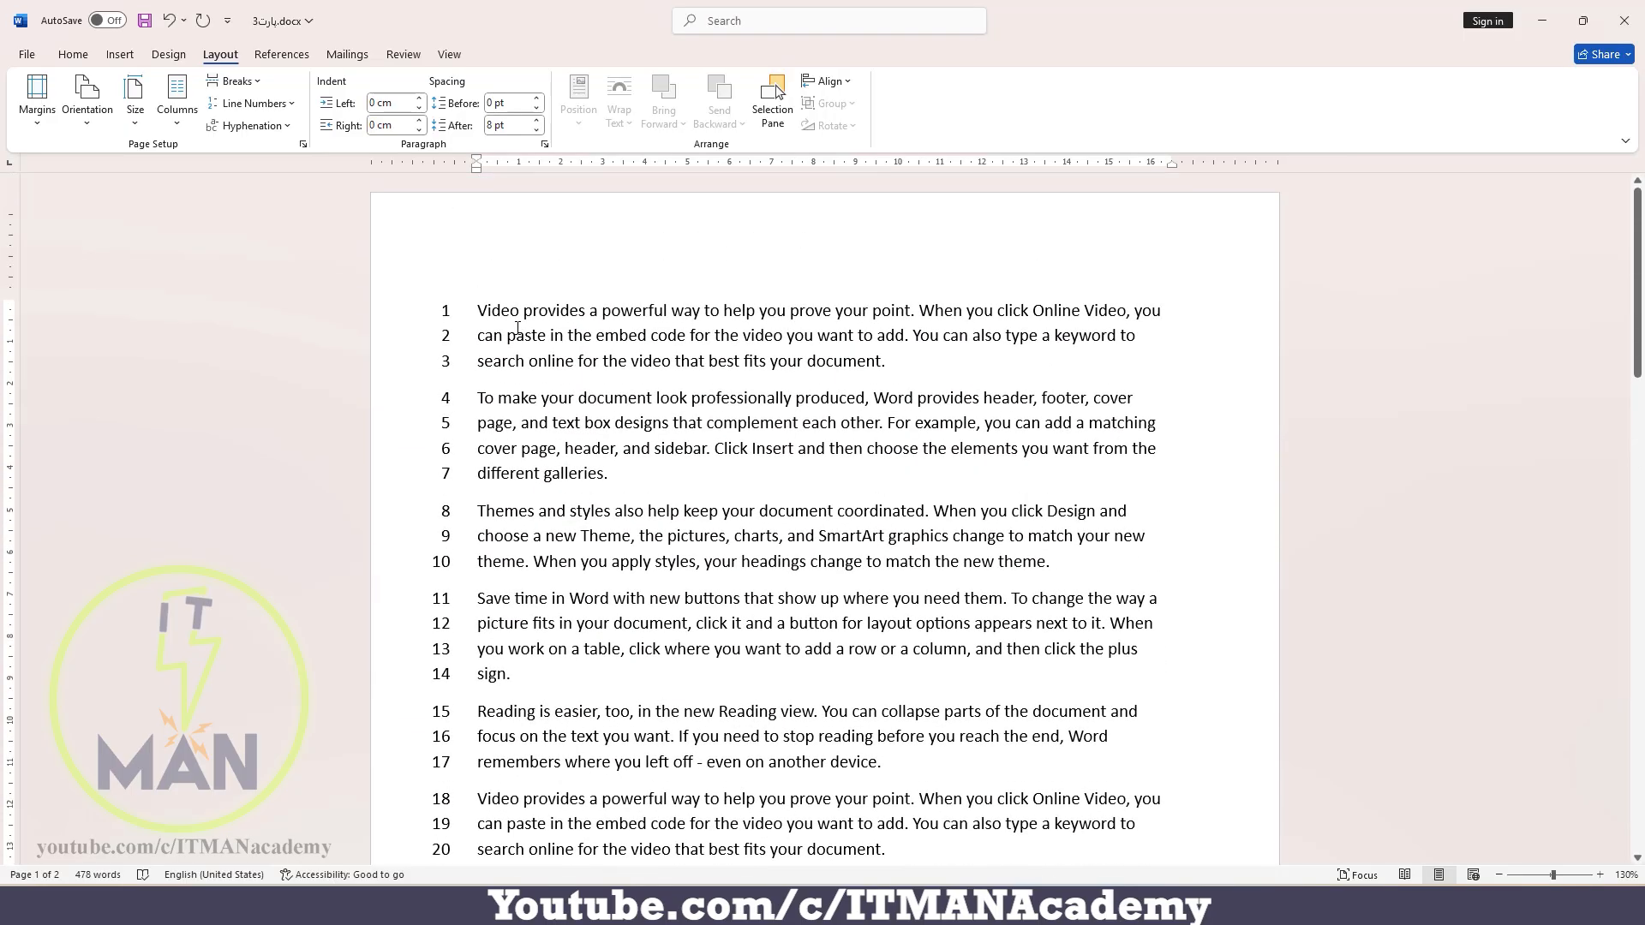
# Change the line numbering to restart on each page and check where the second page's numbering begins
pyautogui.click(254, 103)
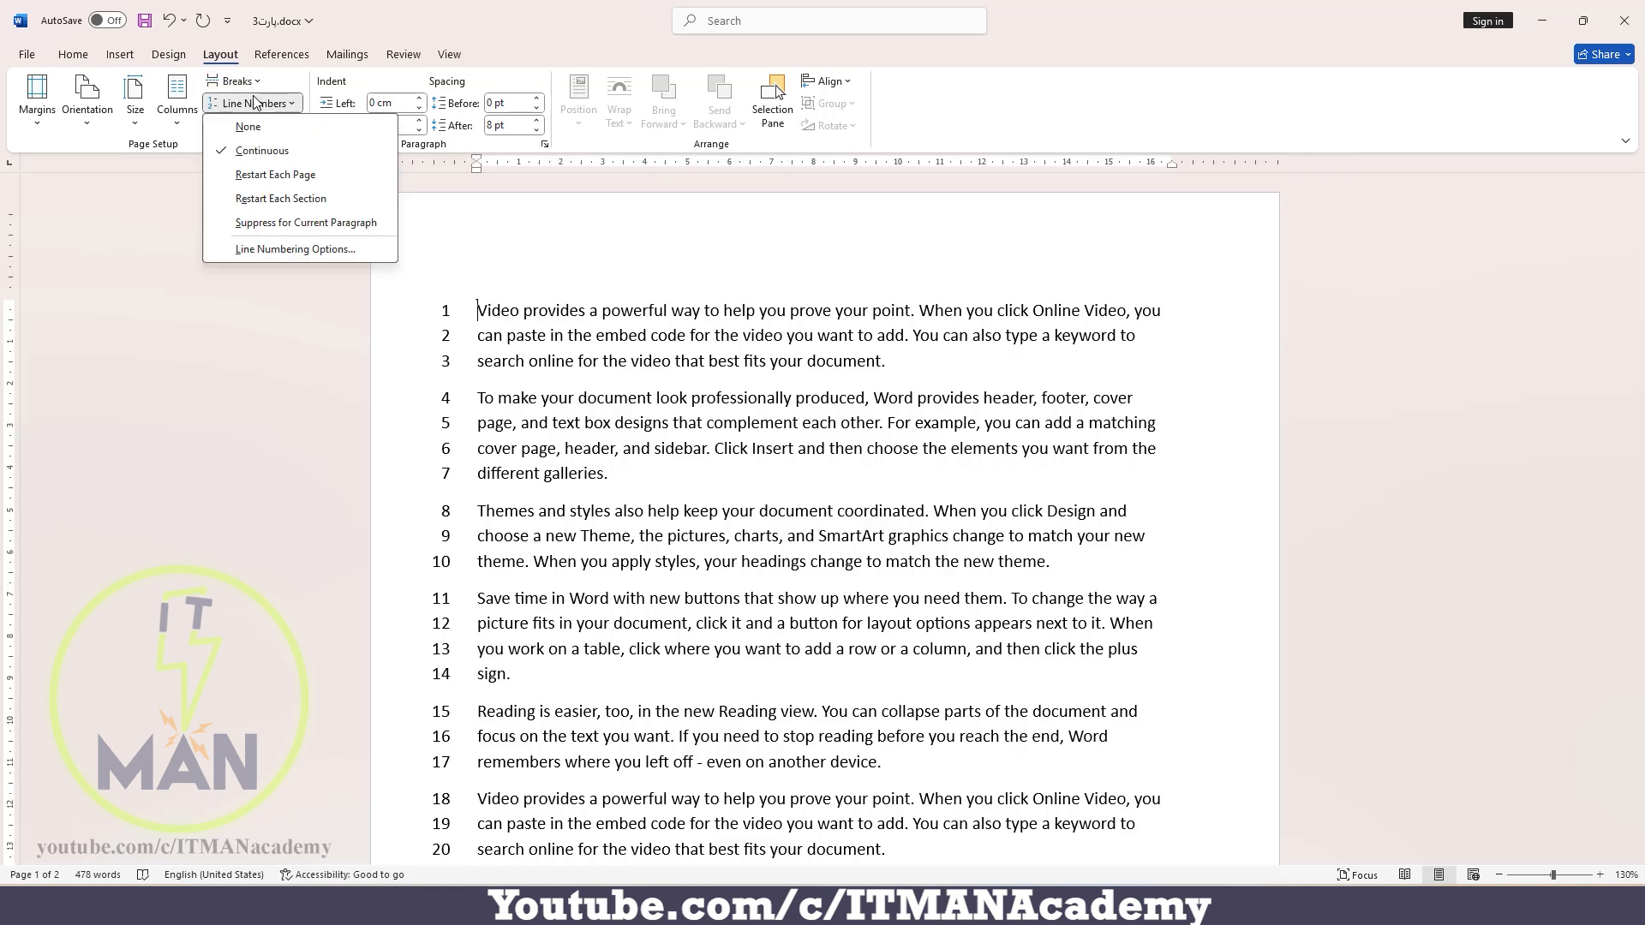
pyautogui.click(319, 179)
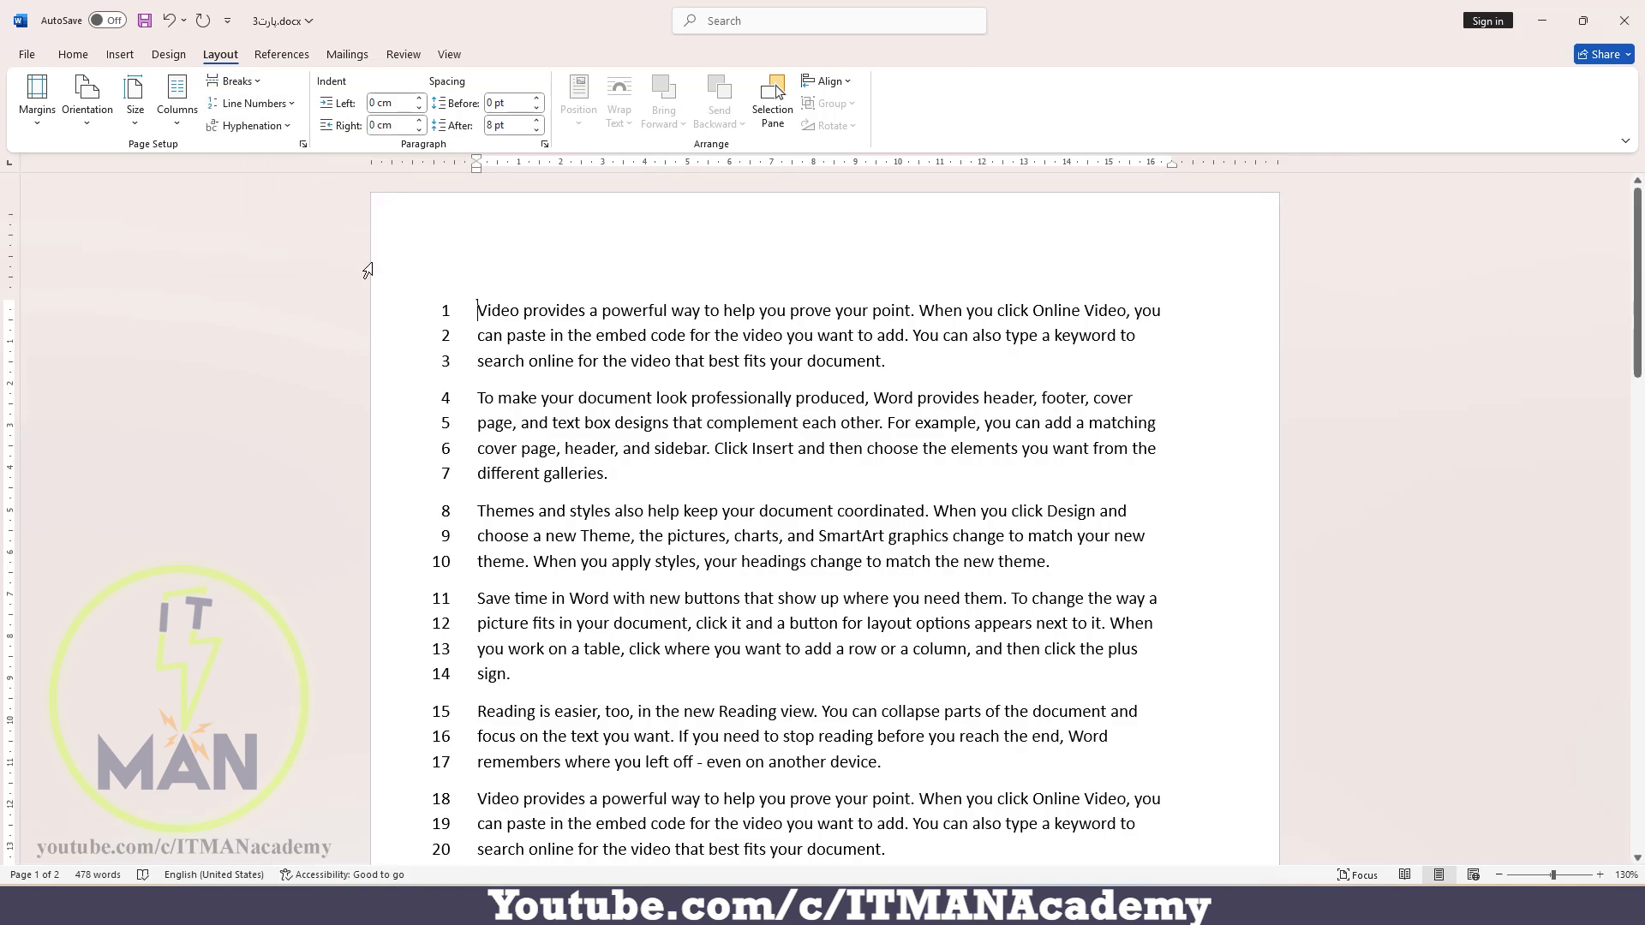
pyautogui.scroll(-3, 441, 312)
pyautogui.scroll(-8, 441, 308)
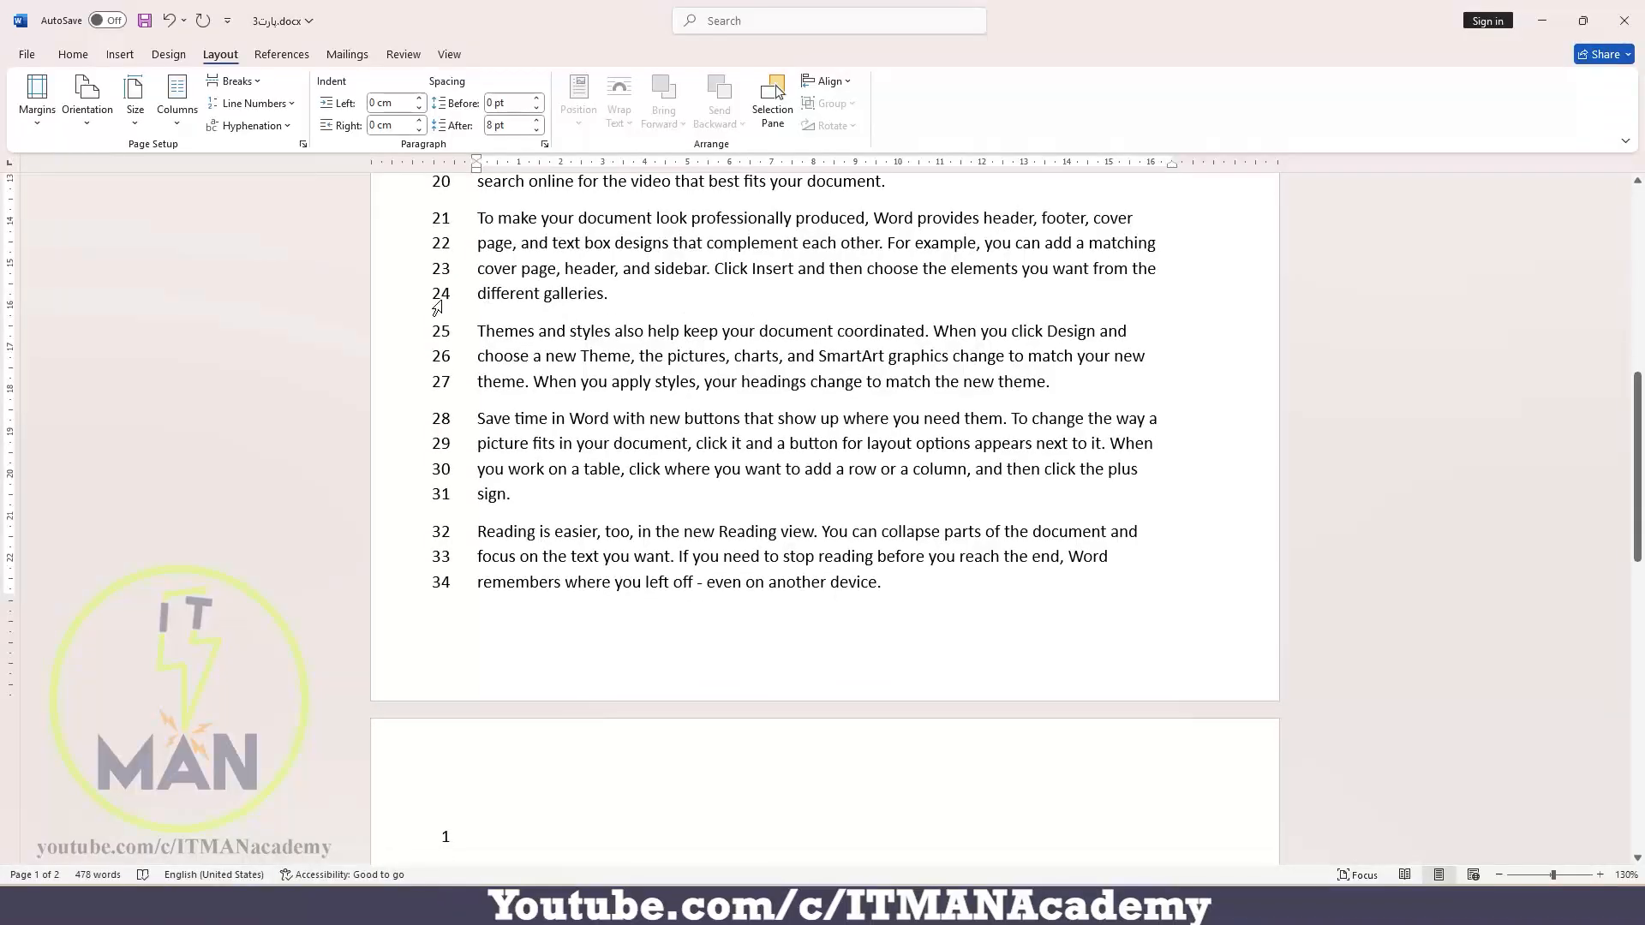
pyautogui.scroll(2, 433, 609)
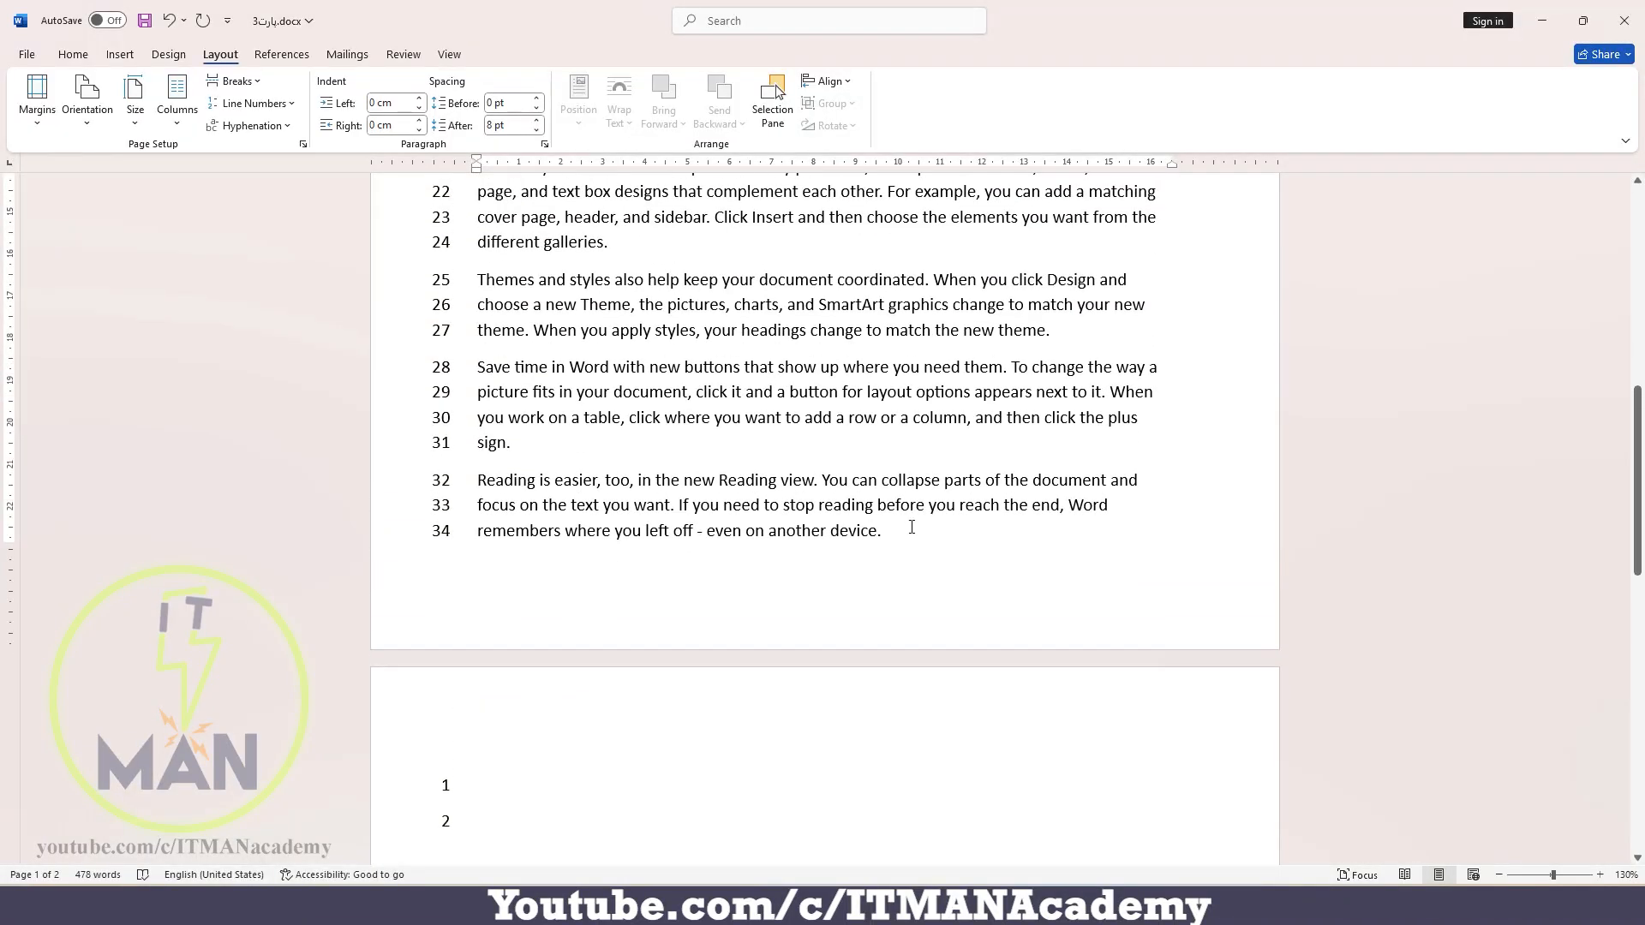
# Copy the first page's closing text, from "theme. When you apply styles" onward, to the start of the second page and review the line numbers
pyautogui.moveTo(891, 533); pyautogui.dragTo(498, 328)
pyautogui.hotkey('ctrl', 'c')
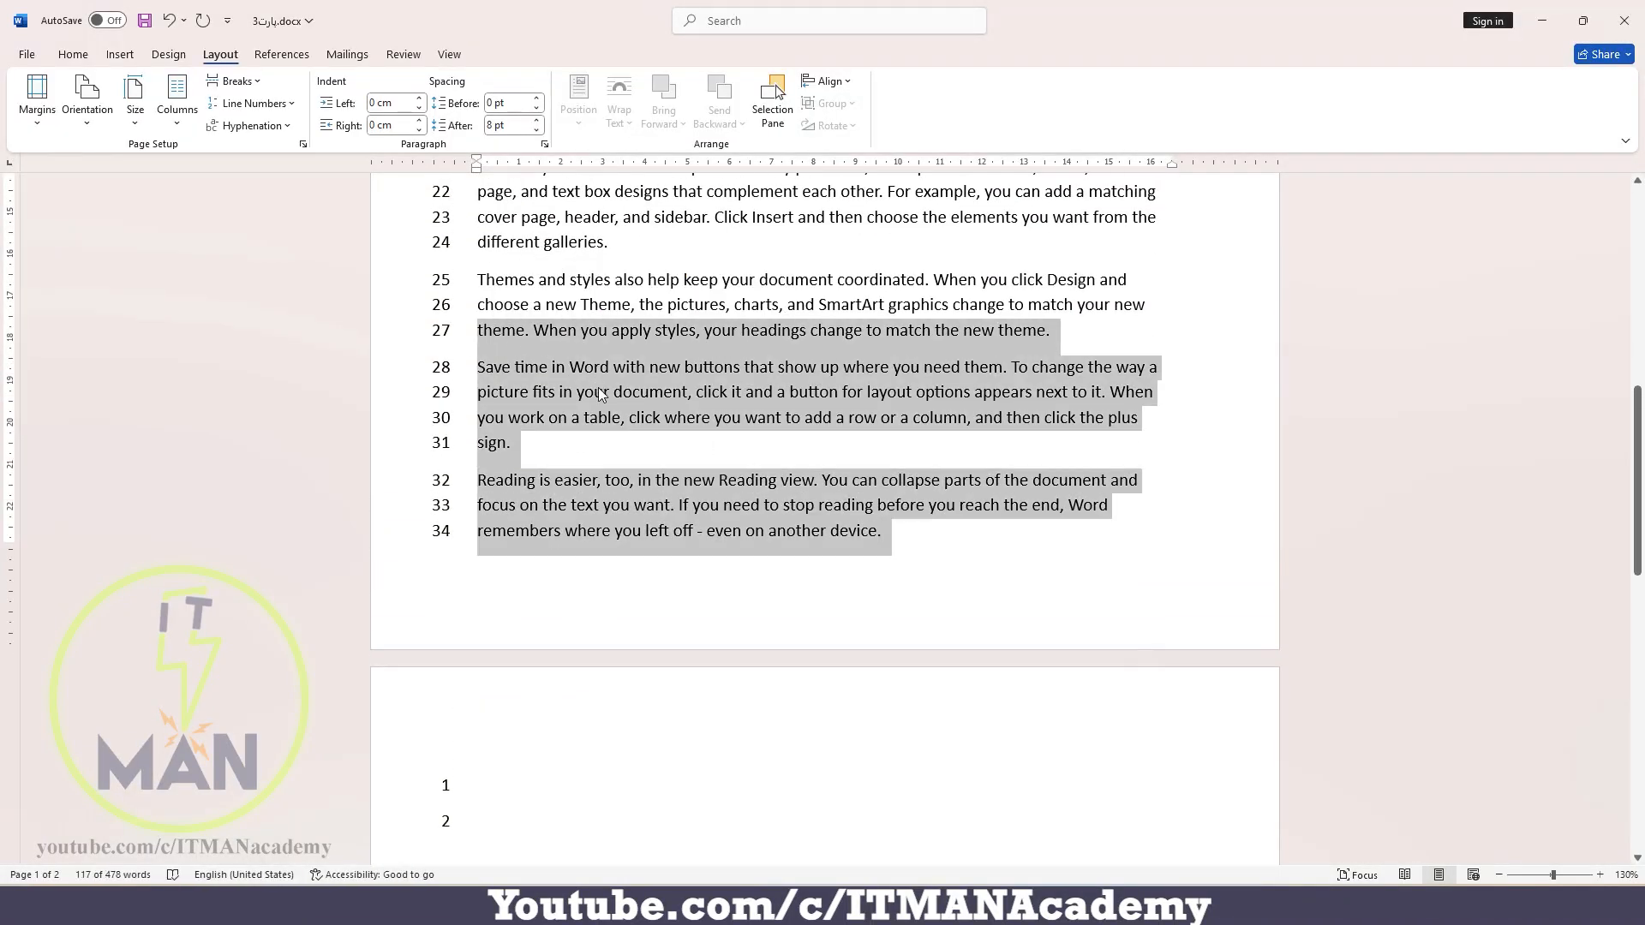
pyautogui.click(587, 779)
pyautogui.hotkey('ctrl', 'v')
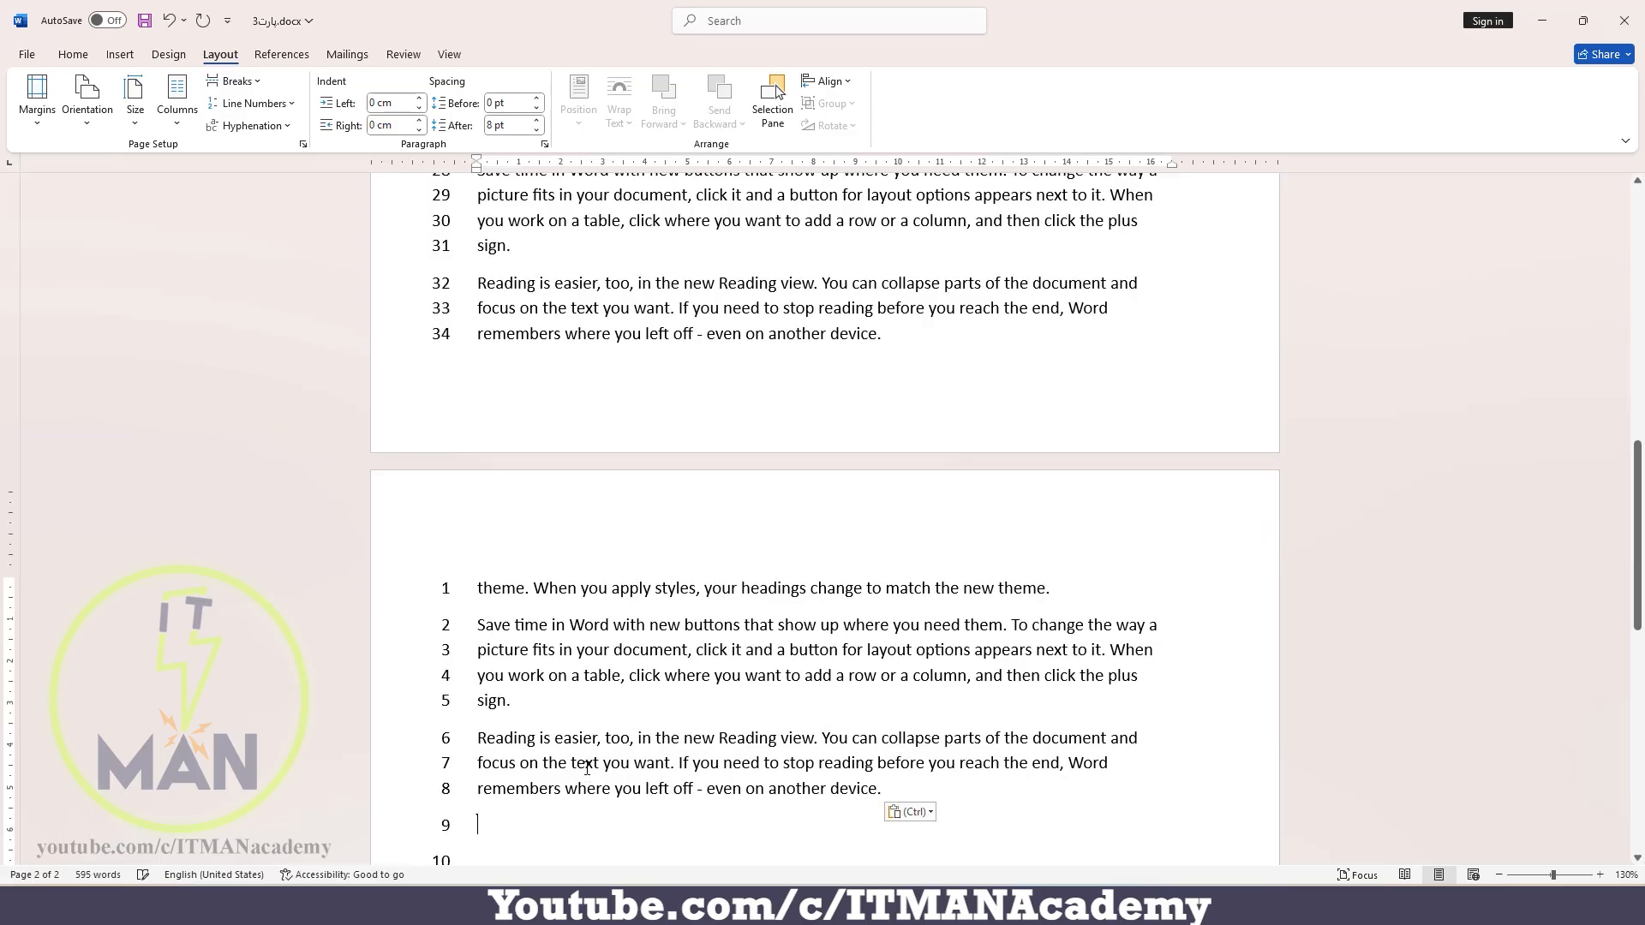
pyautogui.scroll(-3, 478, 569)
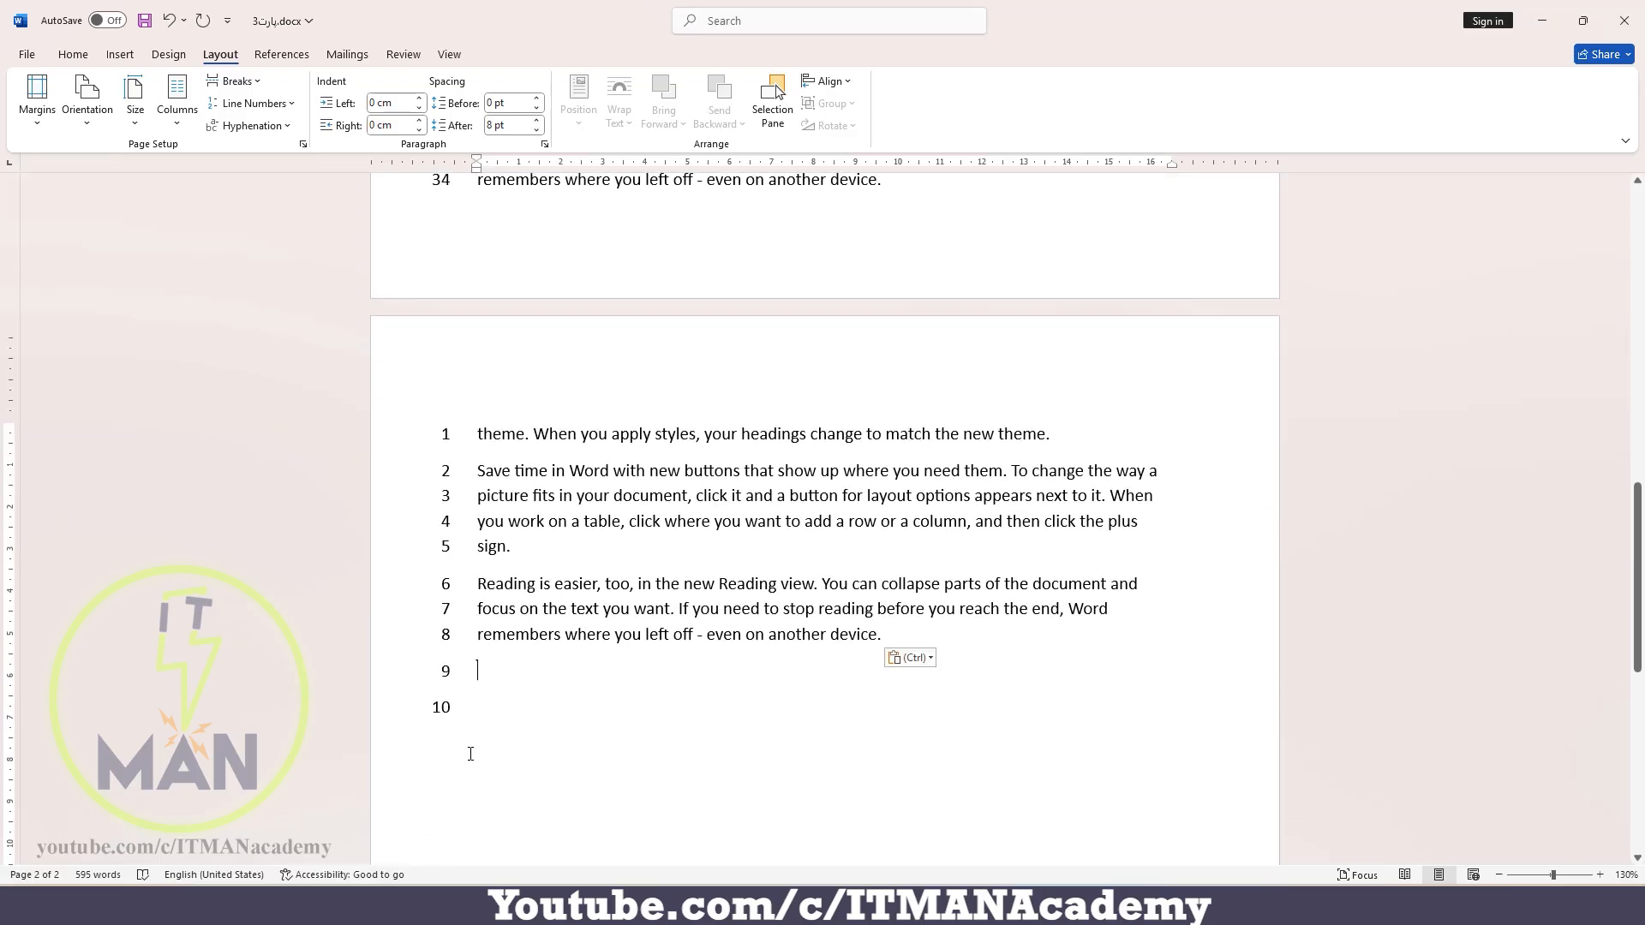
pyautogui.scroll(15, 470, 721)
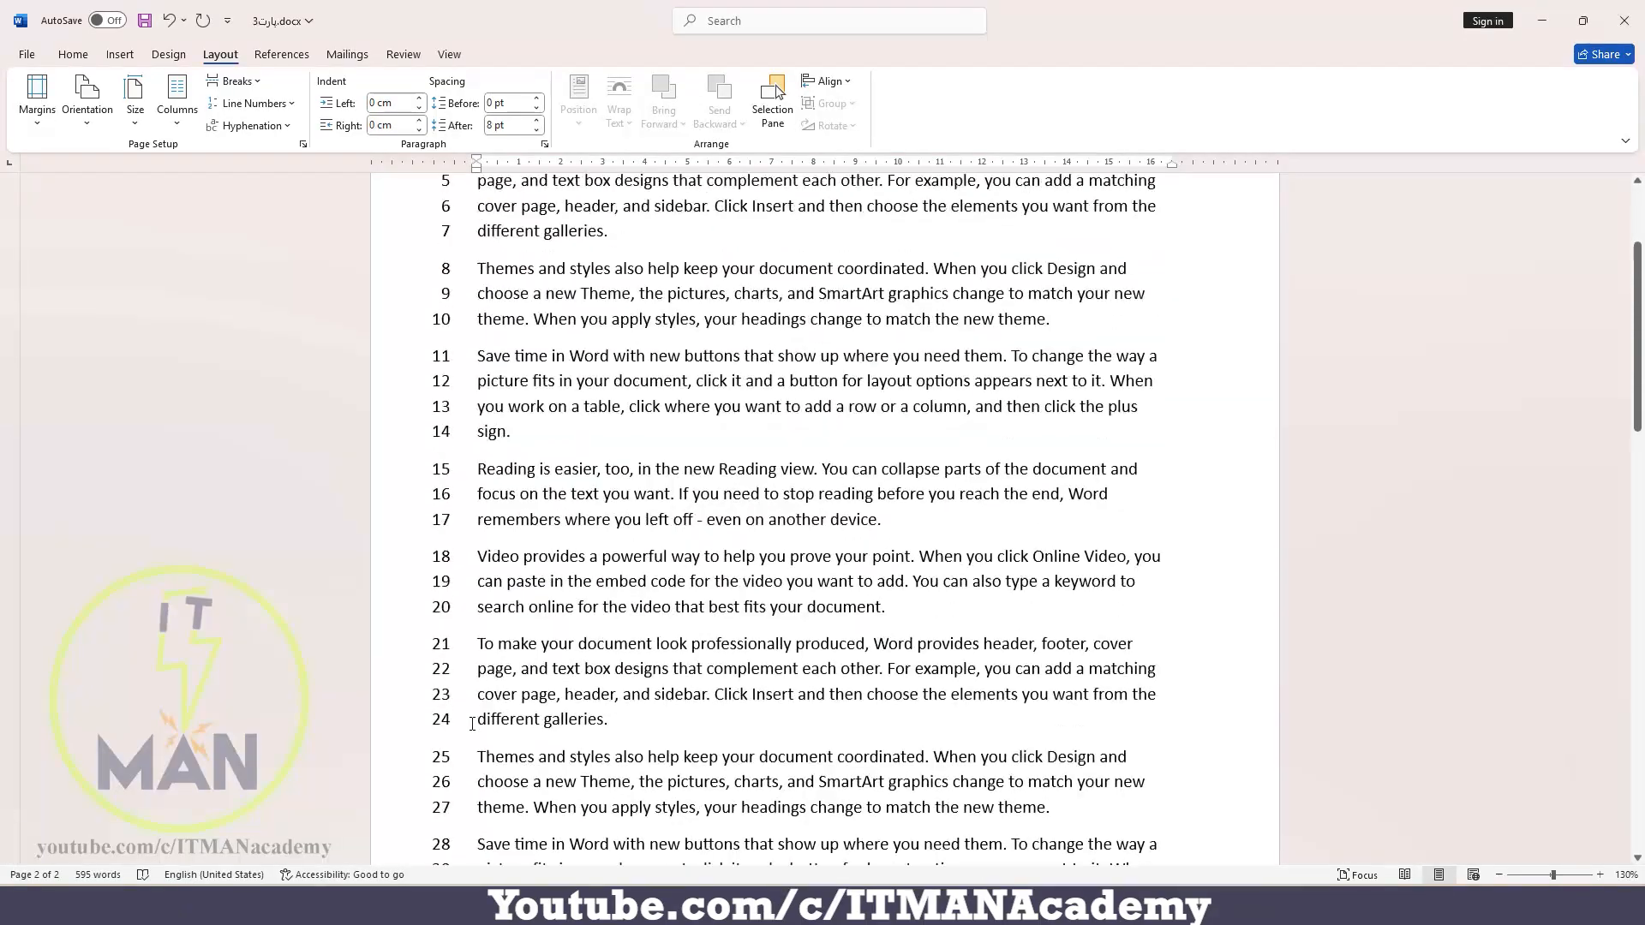
# Suppress line numbers for the paragraph beginning "Themes and styles" and turn off line numbering for the document
pyautogui.click(248, 103)
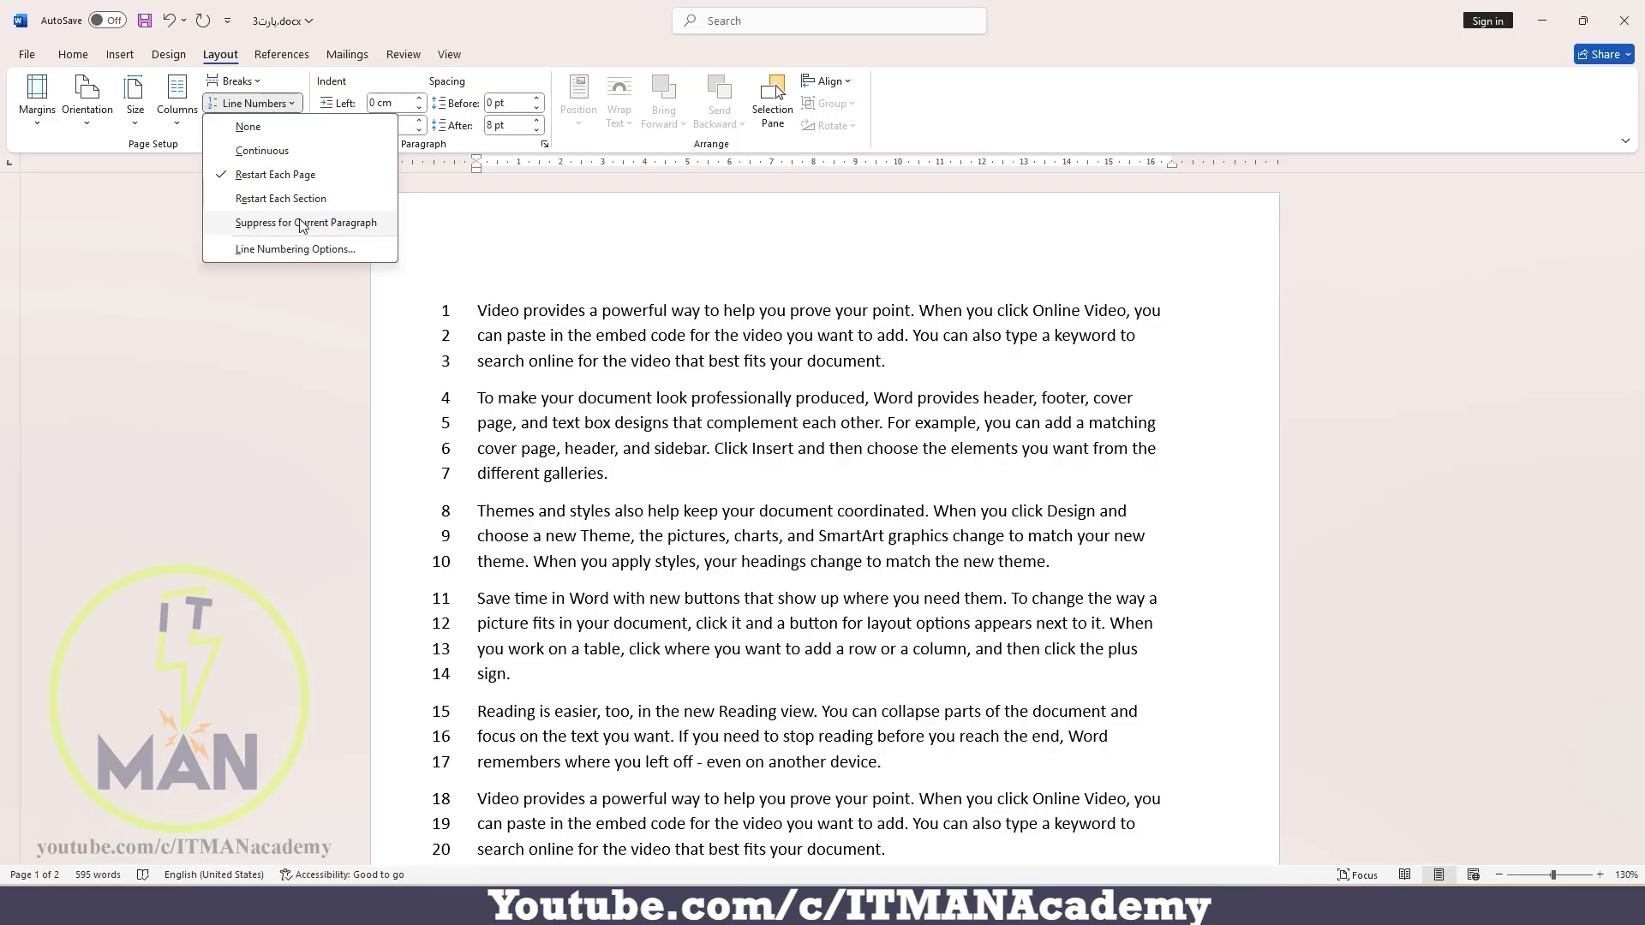
pyautogui.click(570, 548)
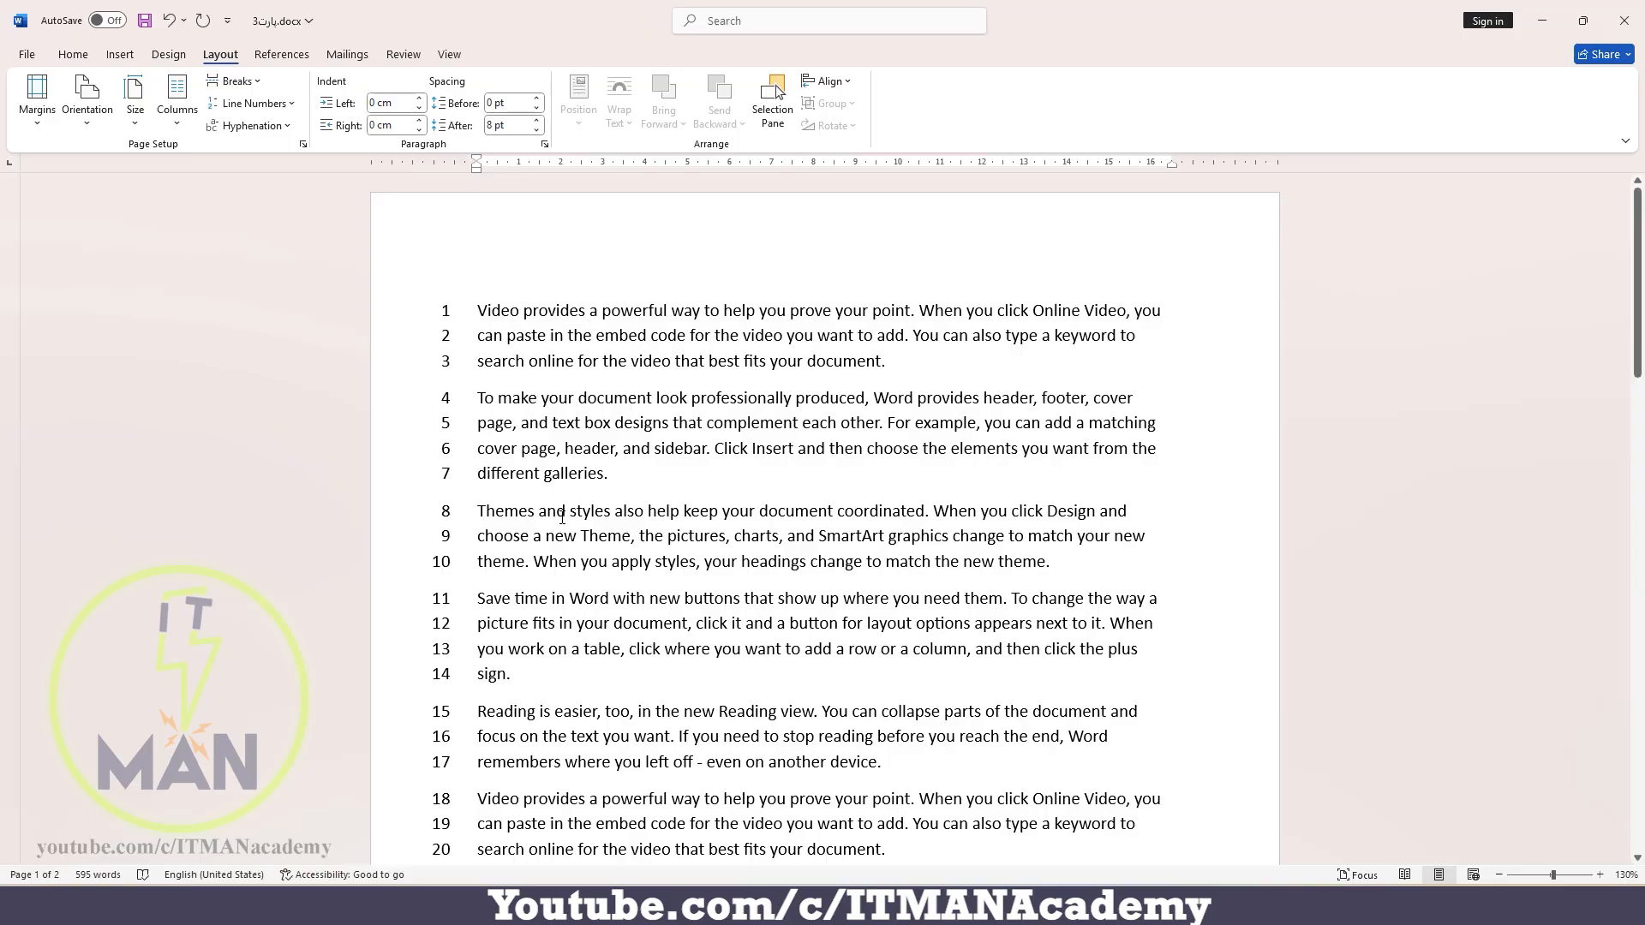
pyautogui.click(262, 105)
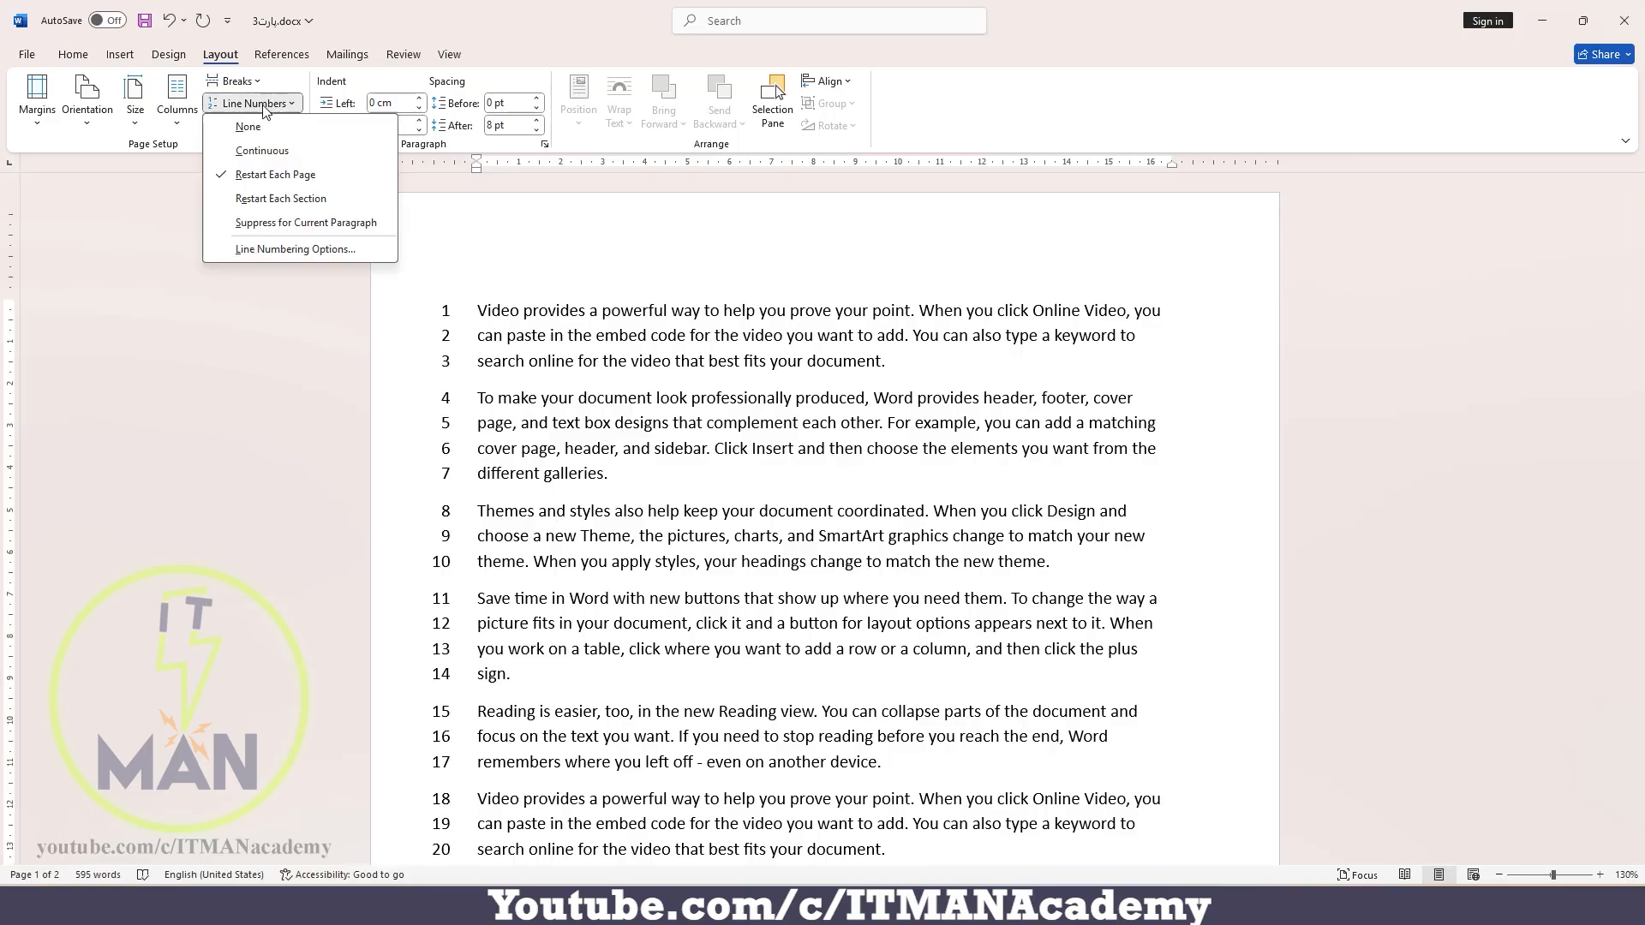
pyautogui.click(270, 223)
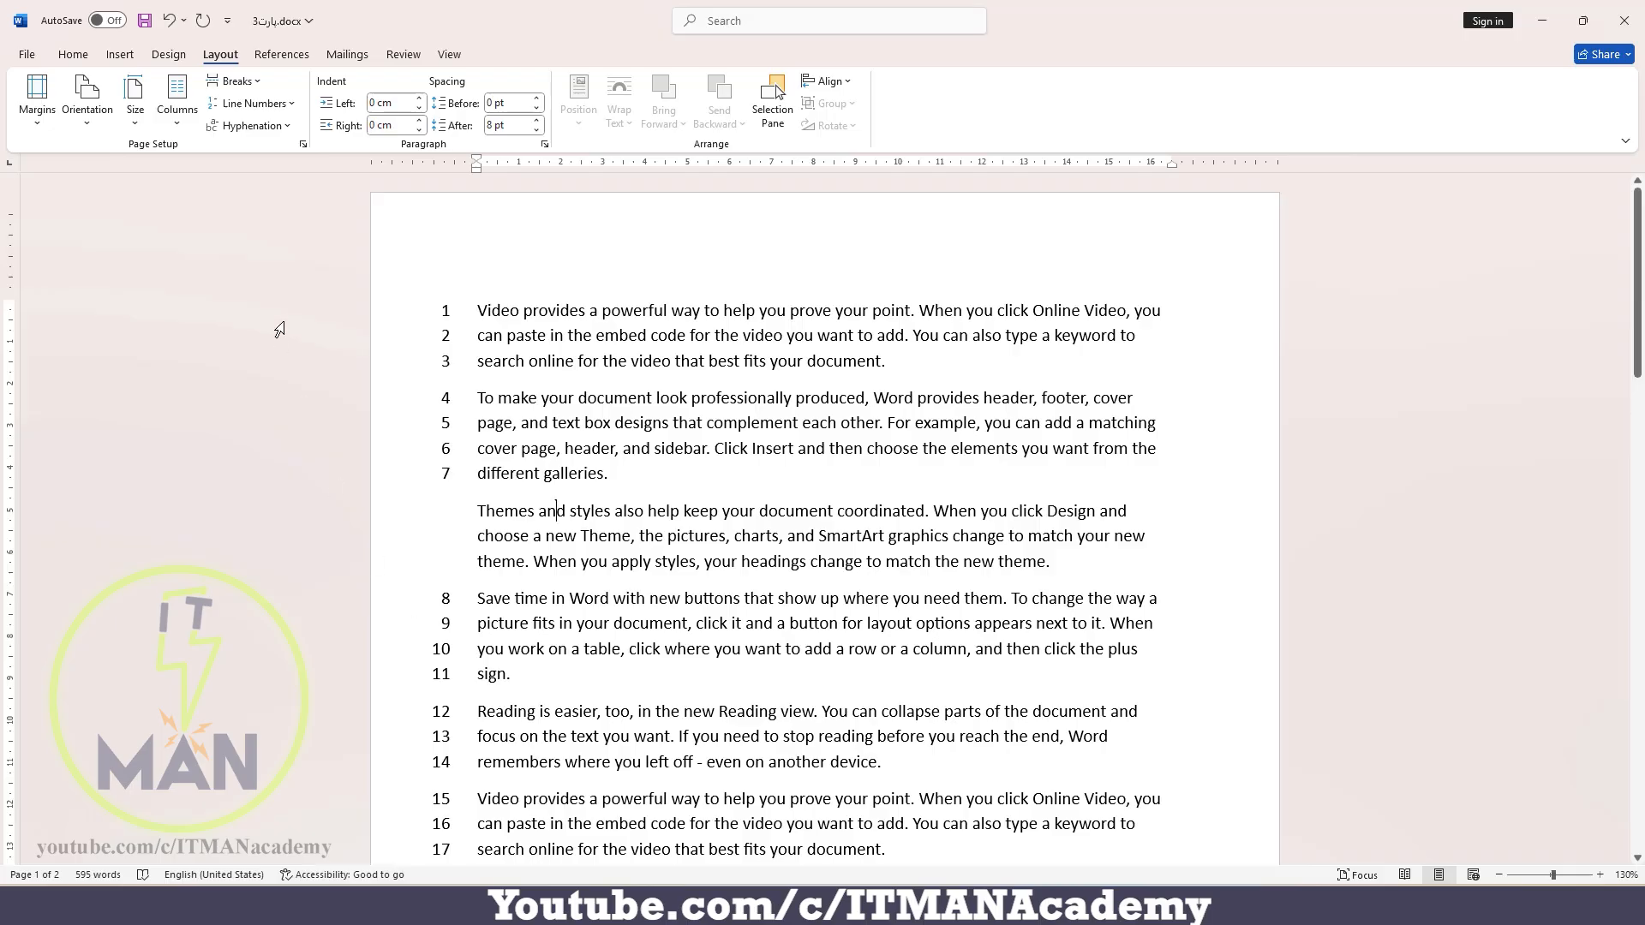
pyautogui.click(256, 104)
pyautogui.click(250, 128)
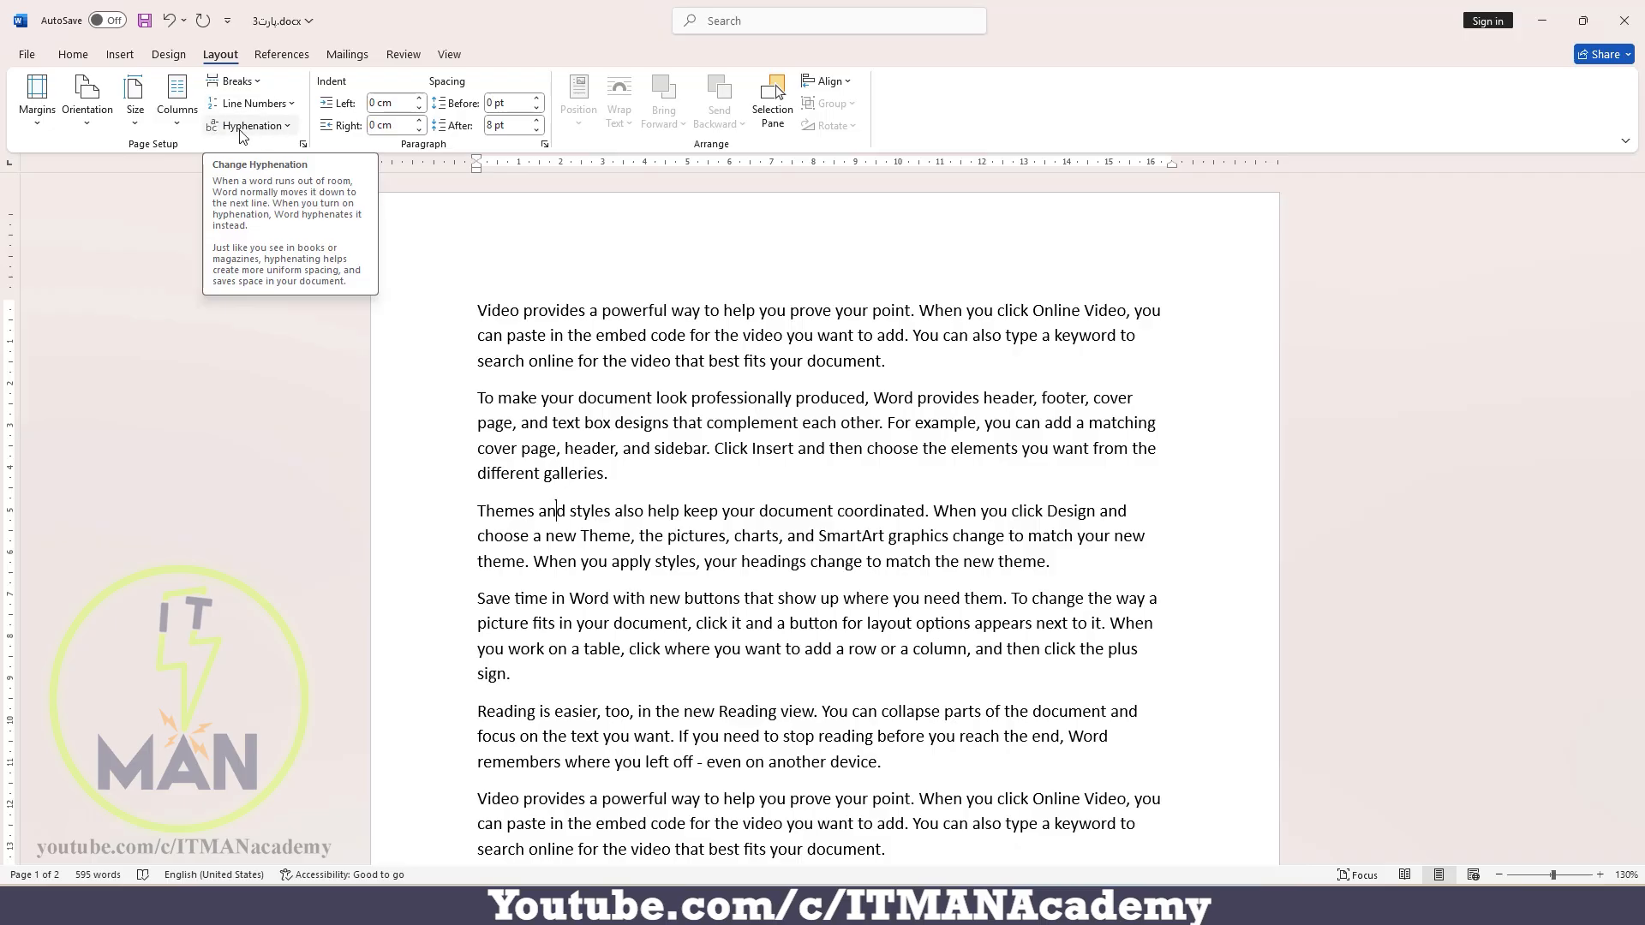
# Try automatic hyphenation on the document, look at the line-end words, and undo it
pyautogui.click(237, 129)
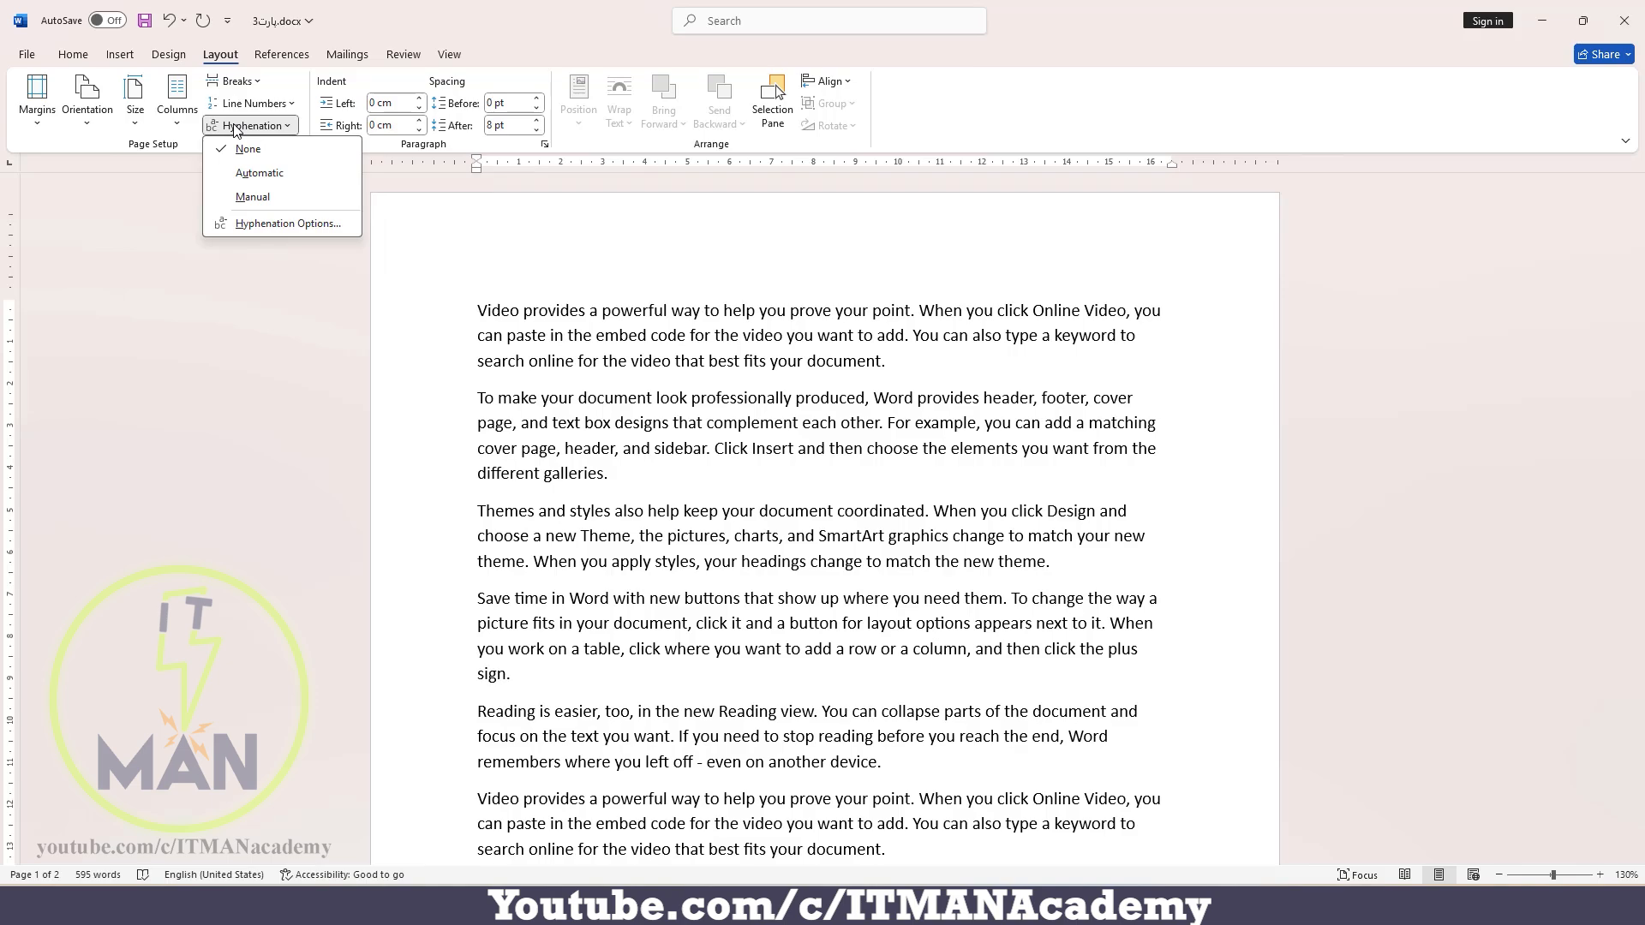
pyautogui.click(247, 175)
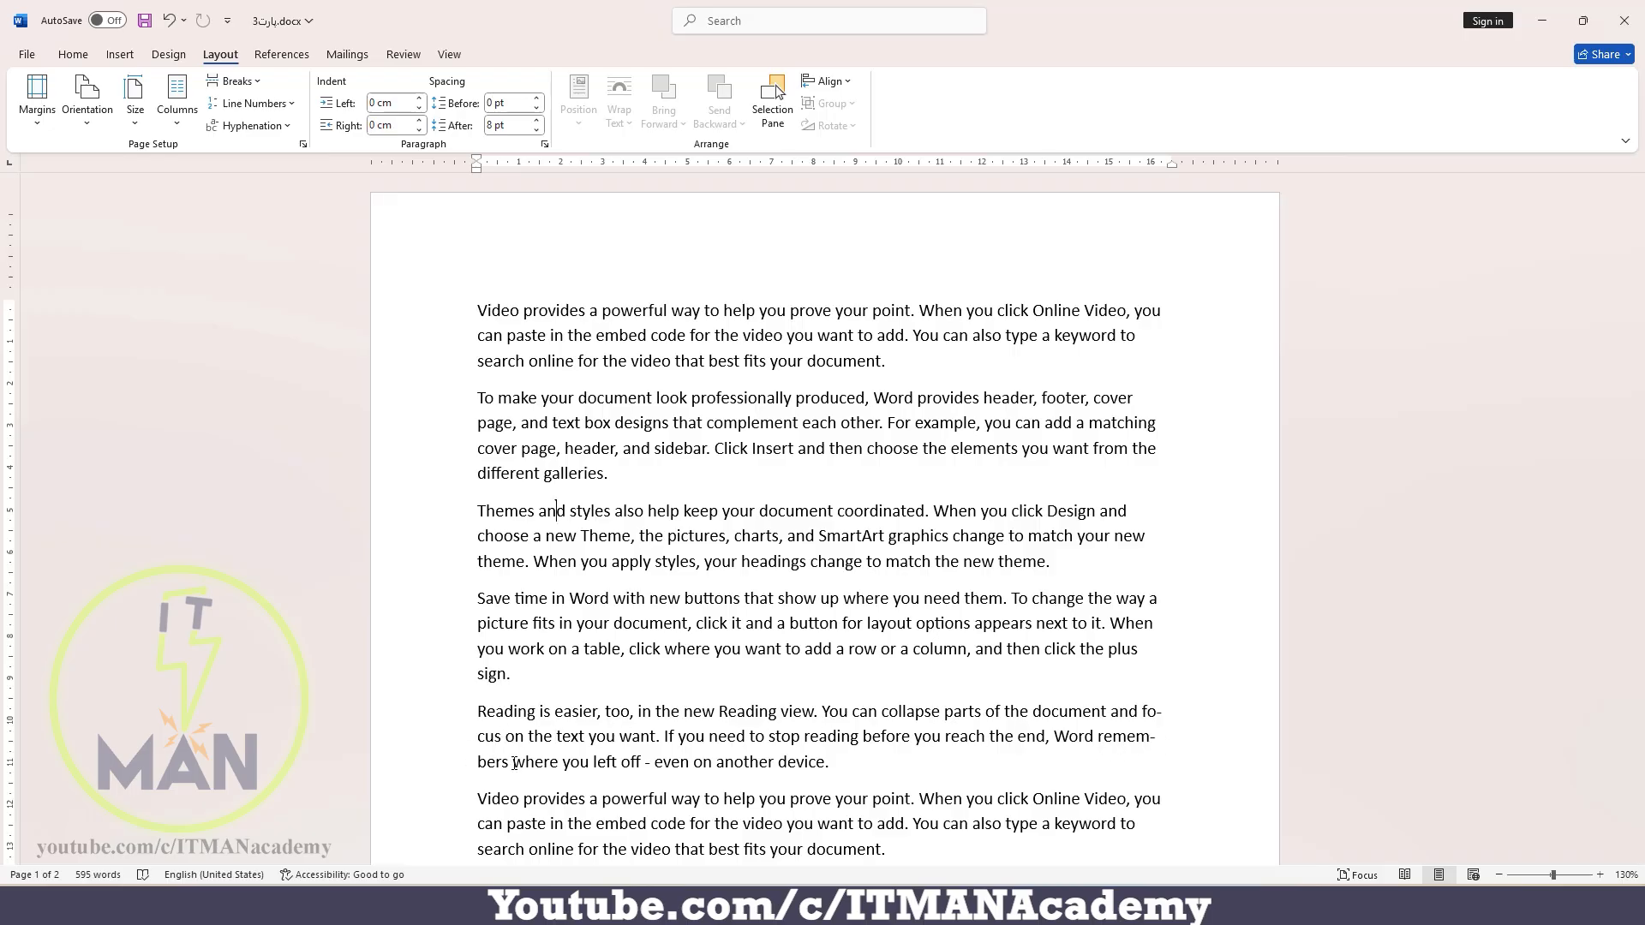
pyautogui.hotkey('ctrl', 'z')
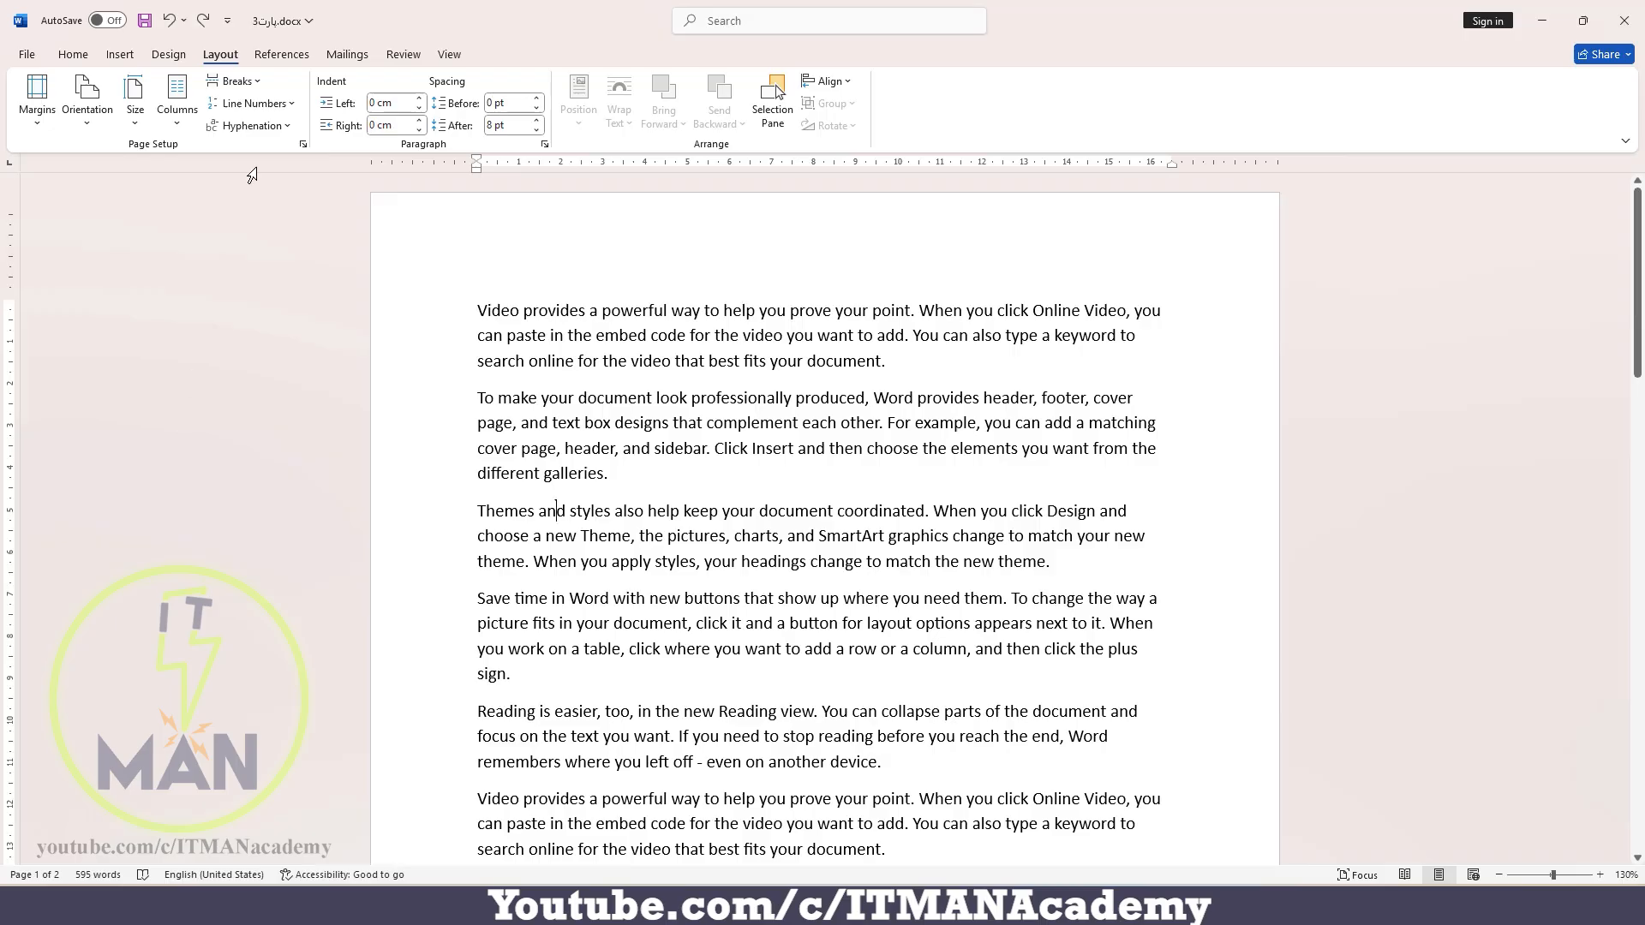
# Hyphenate manually, accepting the split "fo-cus", rejecting "re-mem-bers" and cancelling the remaining suggestions, and look over the text
pyautogui.click(248, 125)
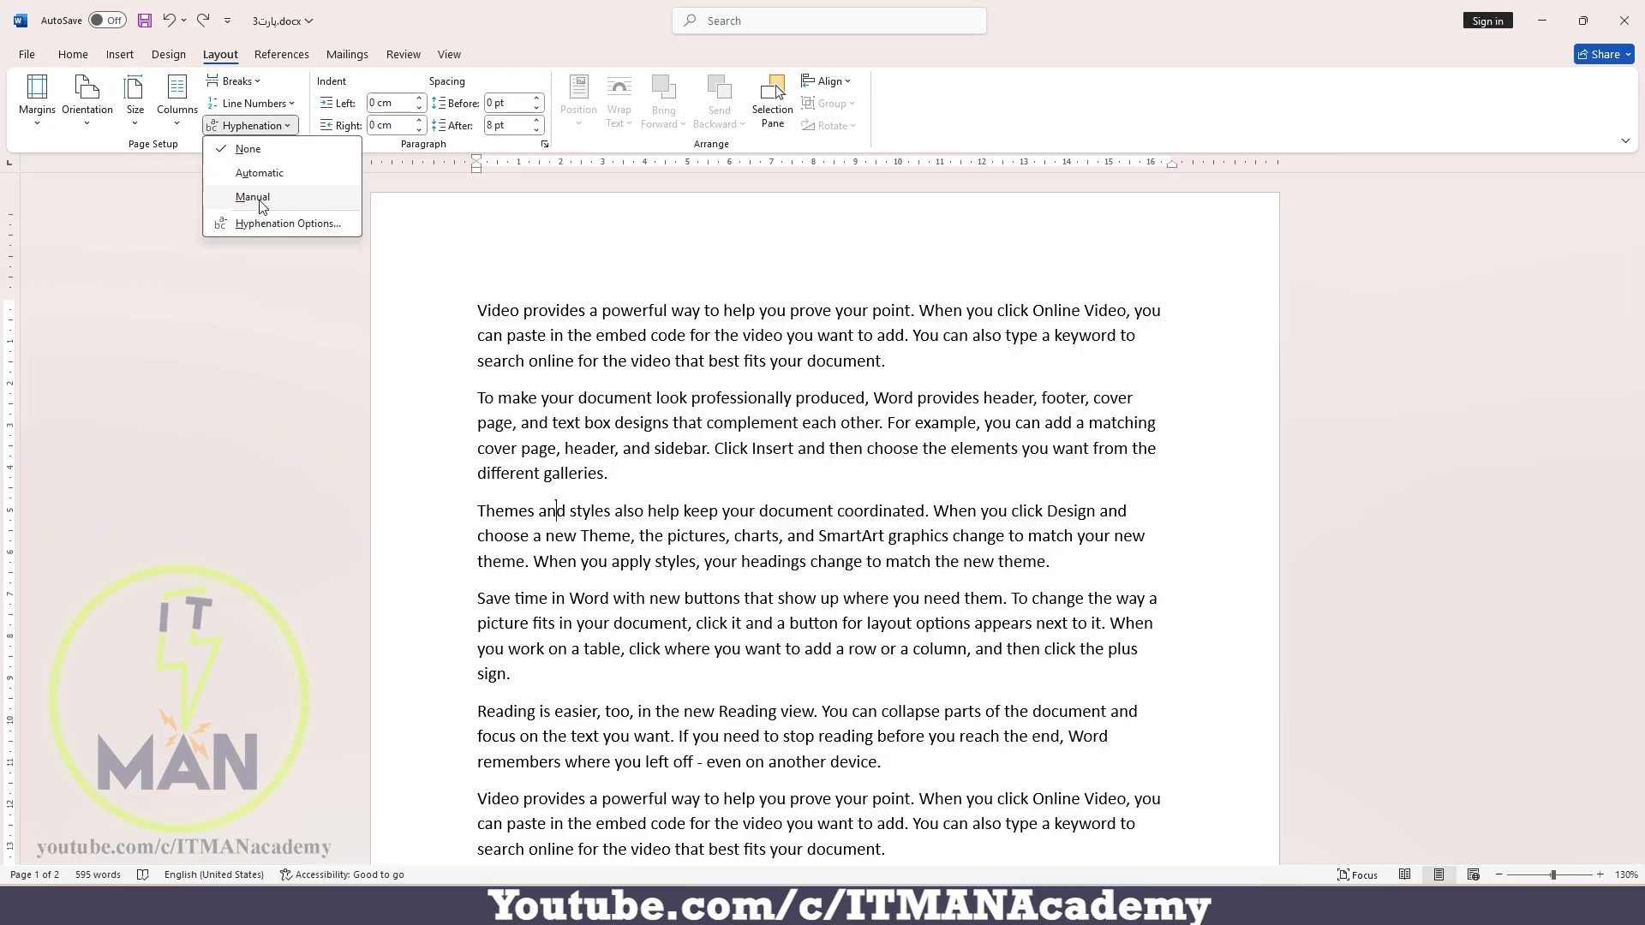
pyautogui.click(297, 206)
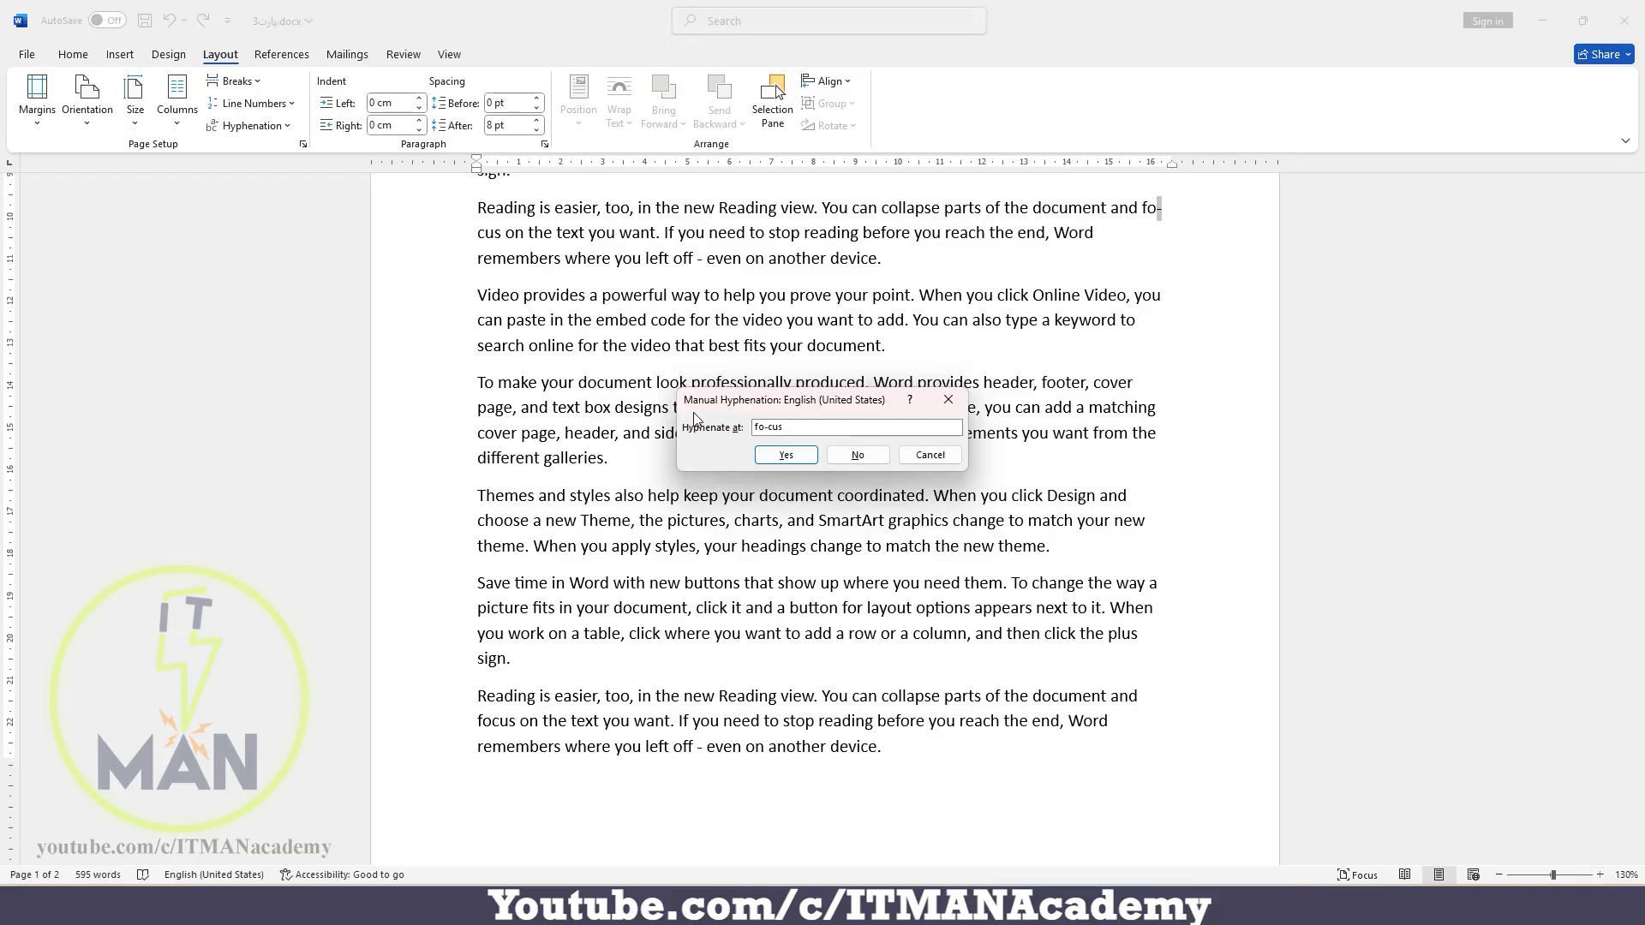
pyautogui.click(783, 457)
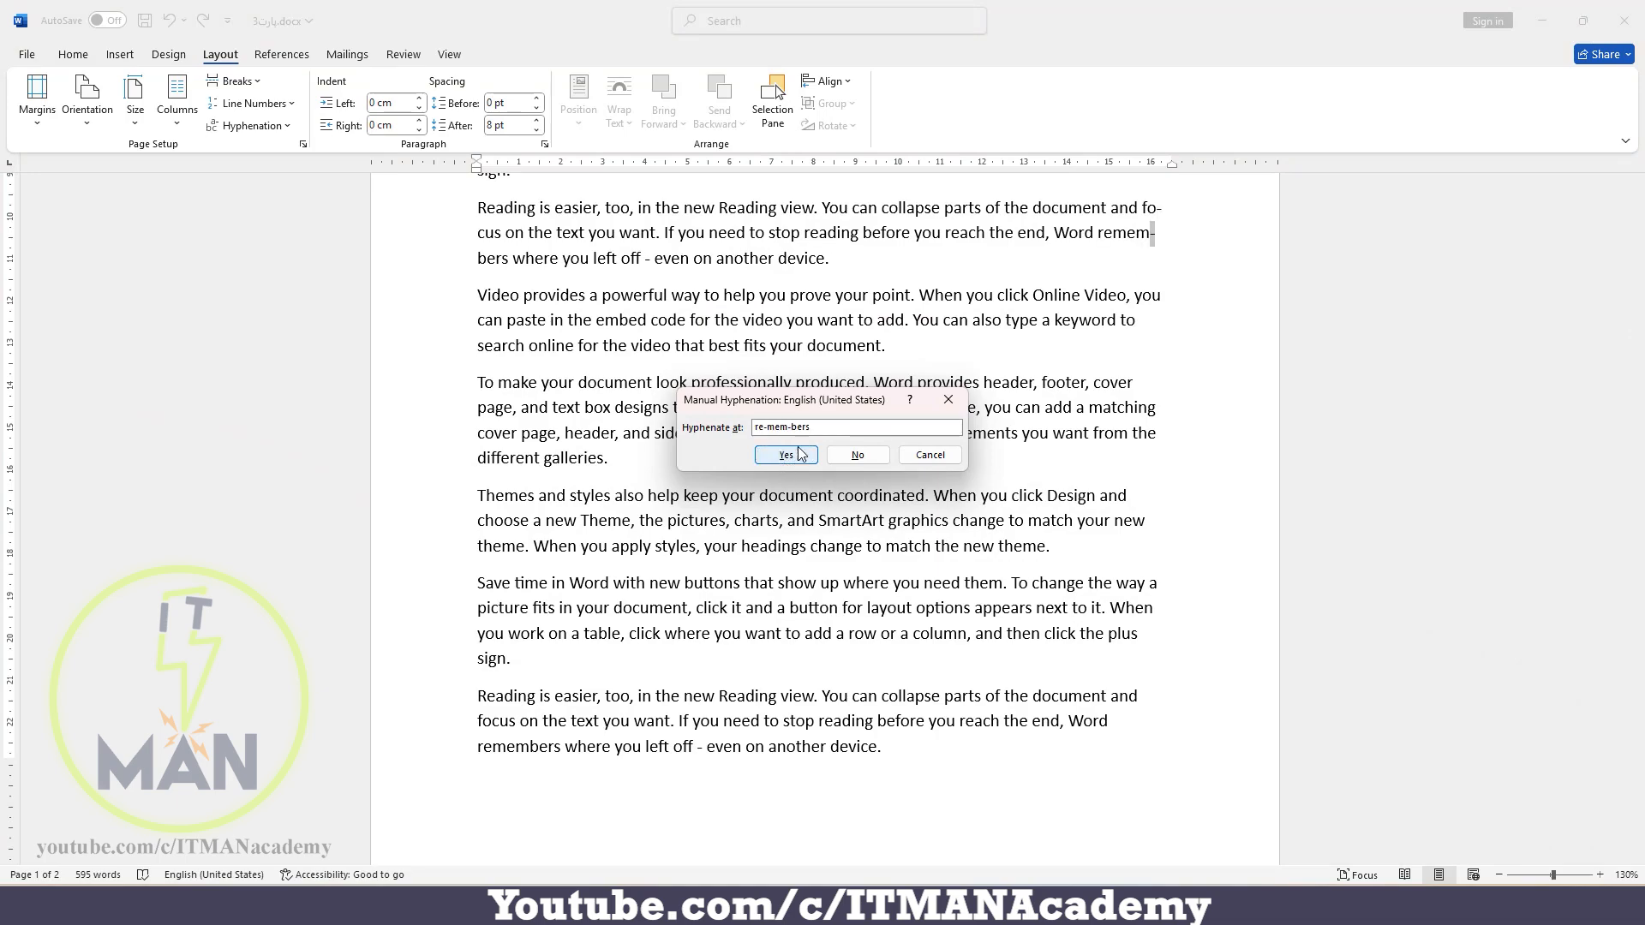
pyautogui.click(857, 455)
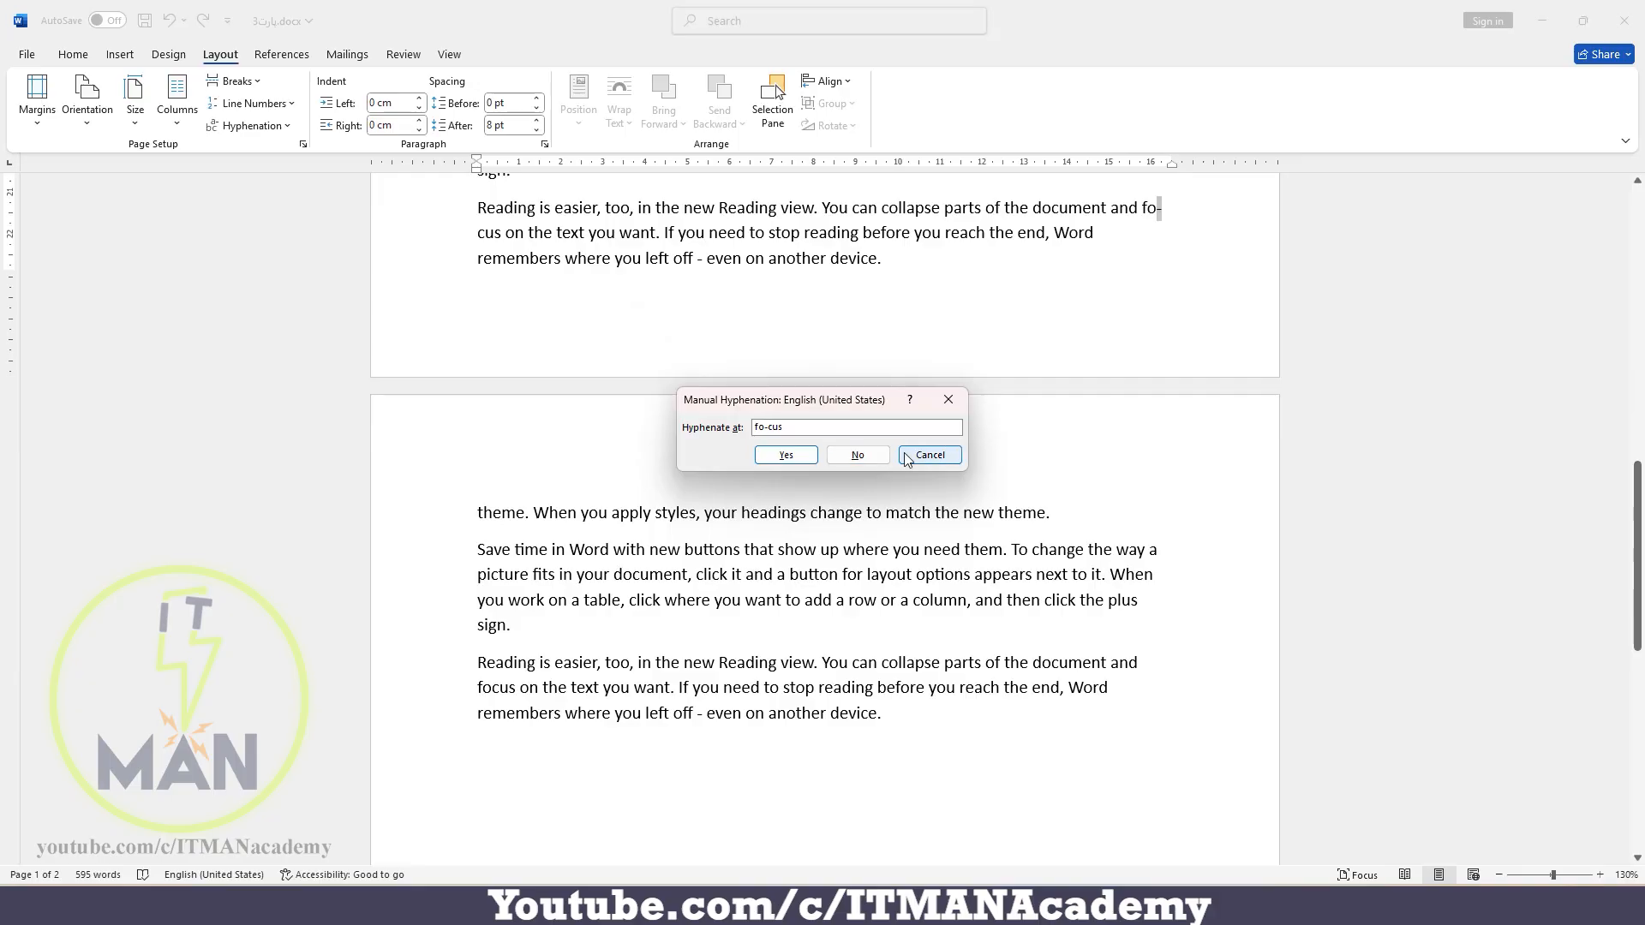
pyautogui.click(907, 460)
pyautogui.scroll(10, 905, 455)
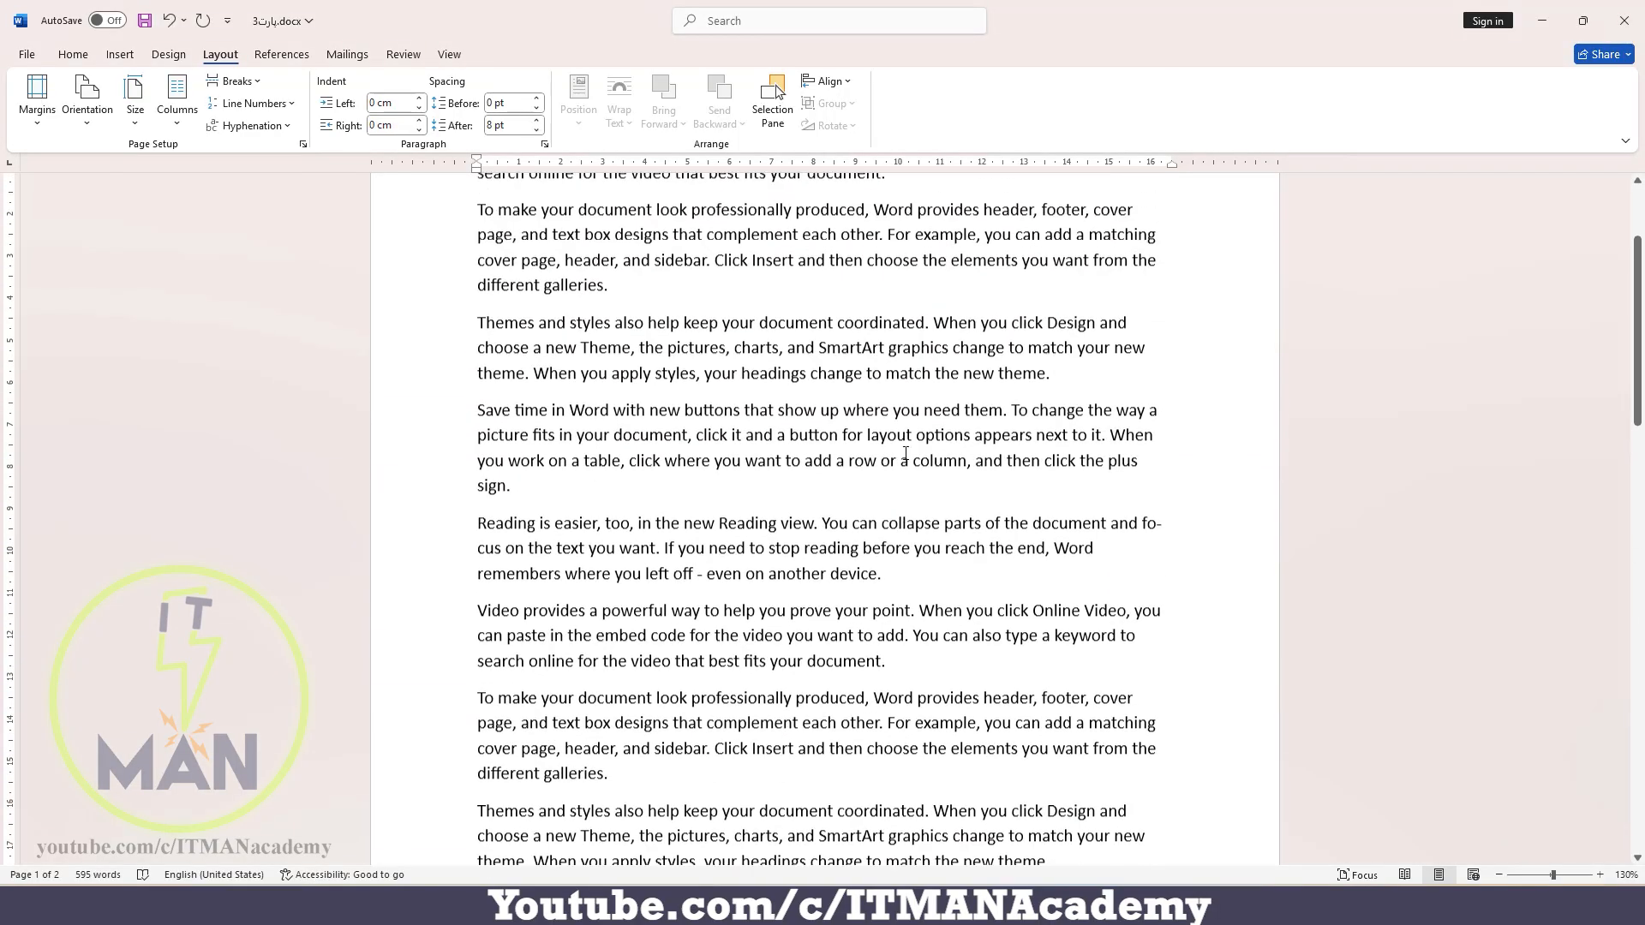